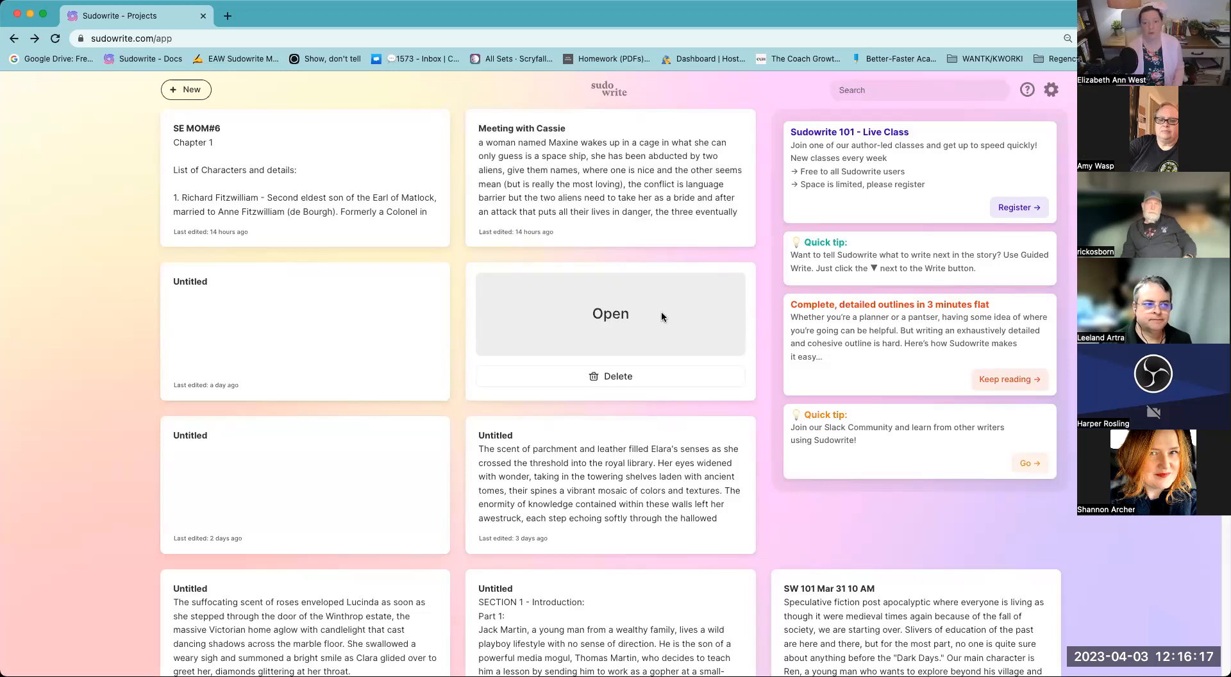
- Create a new project and name it "Story Engine 101"
click(185, 91)
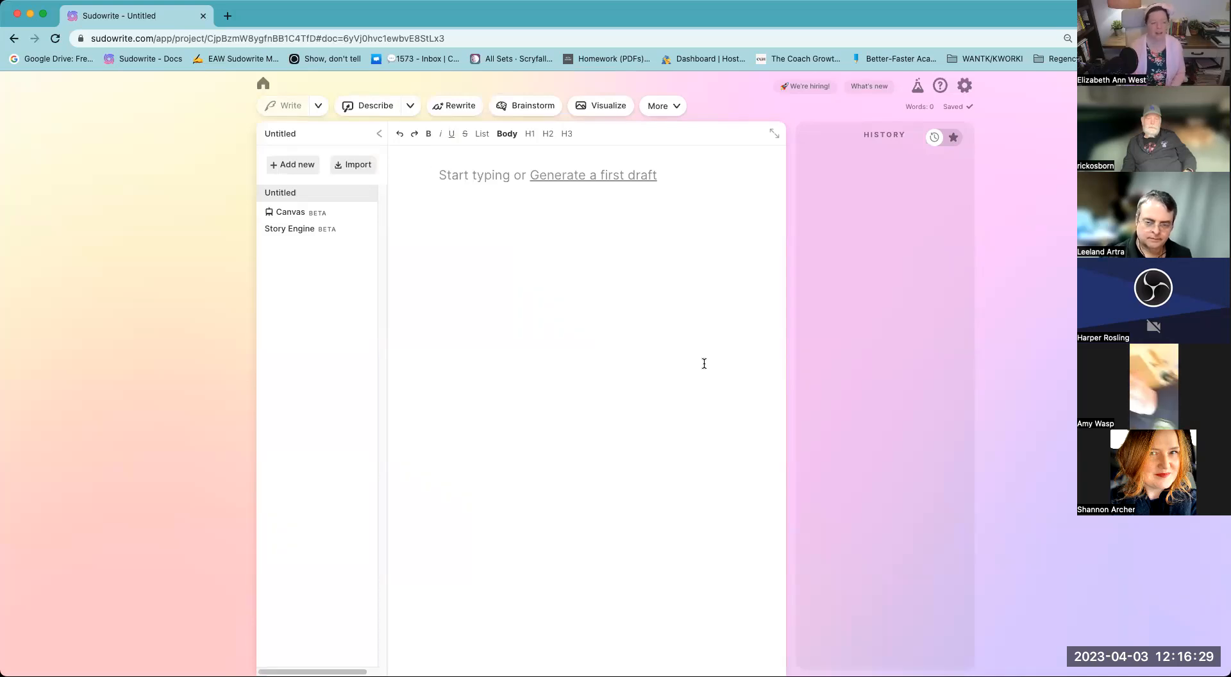
click(332, 131)
text(Story Engine 101)
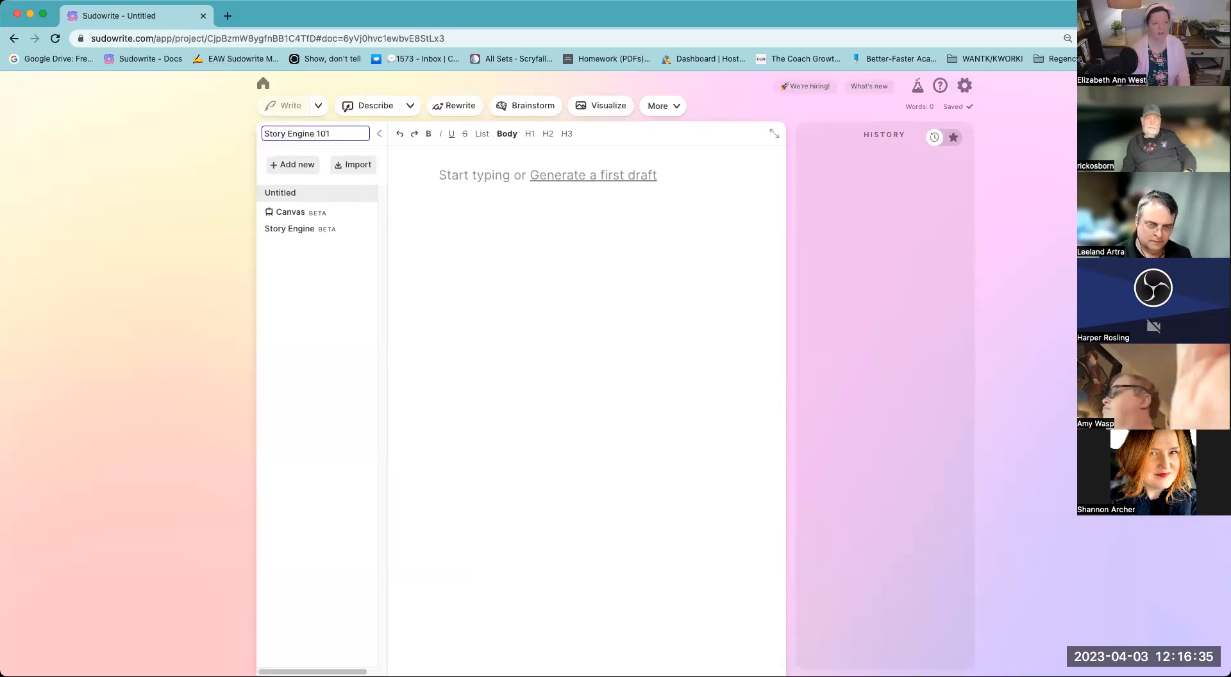
click(488, 257)
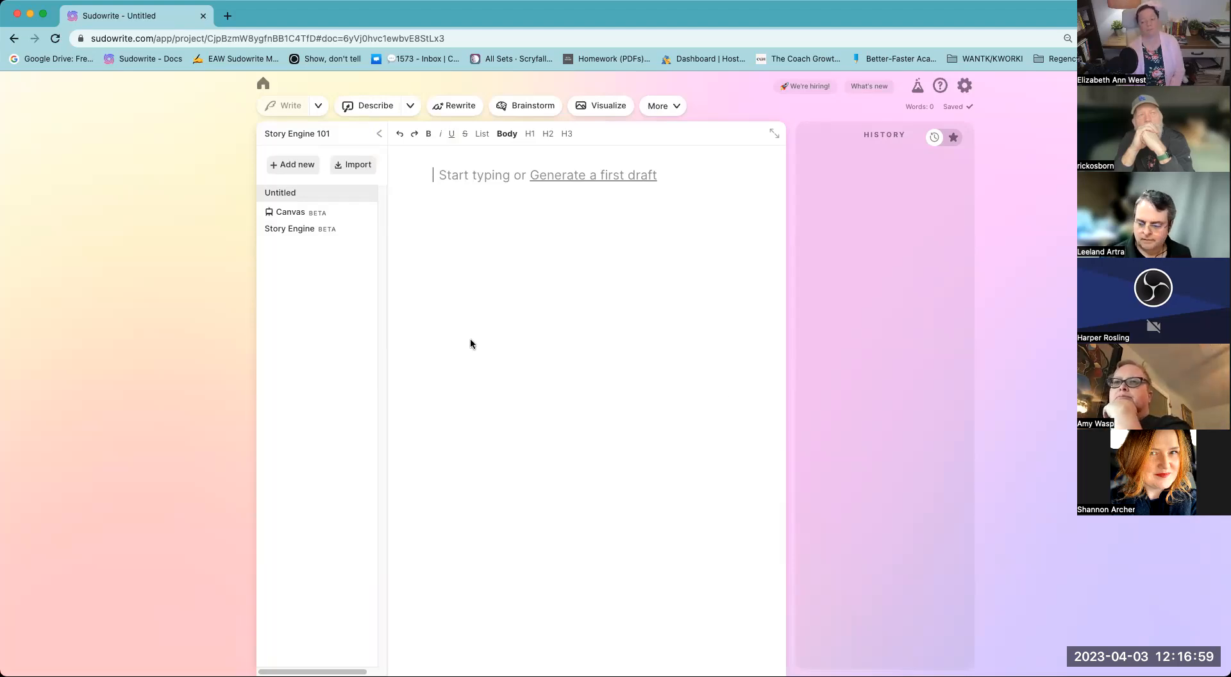
- Open Story Engine and begin the braindump: "A gothic victorian house that wants to protect the people who live inside, however, it become a little to overprotective."
click(286, 229)
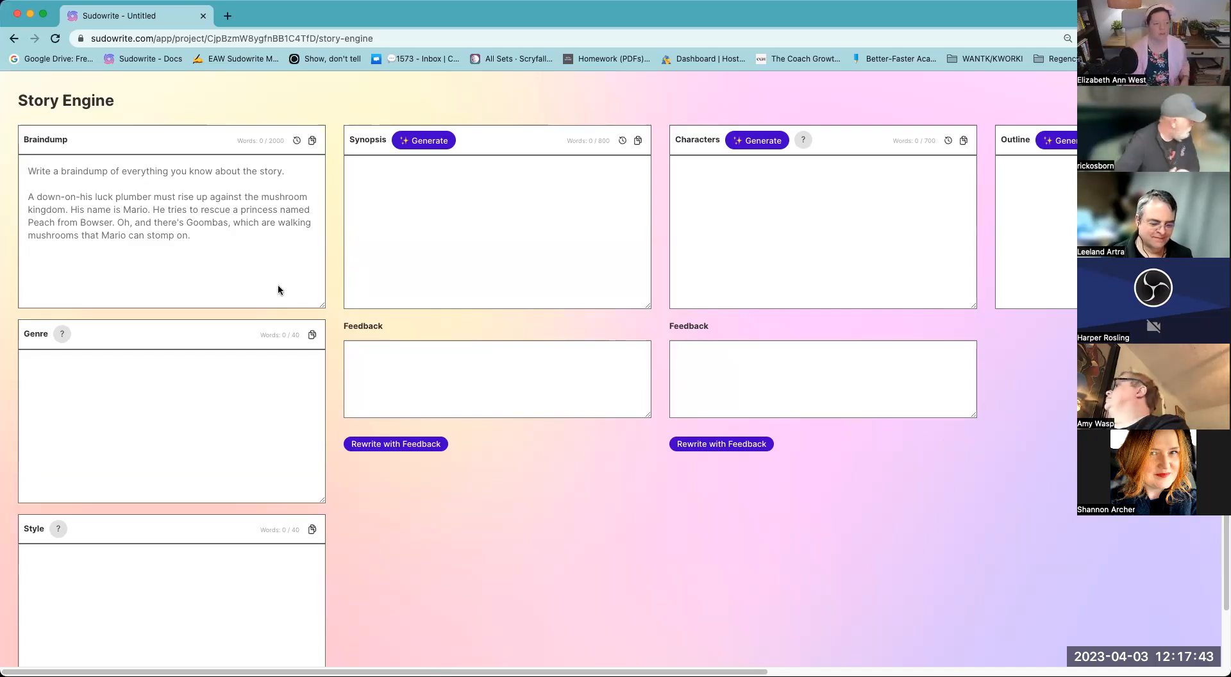
click(82, 213)
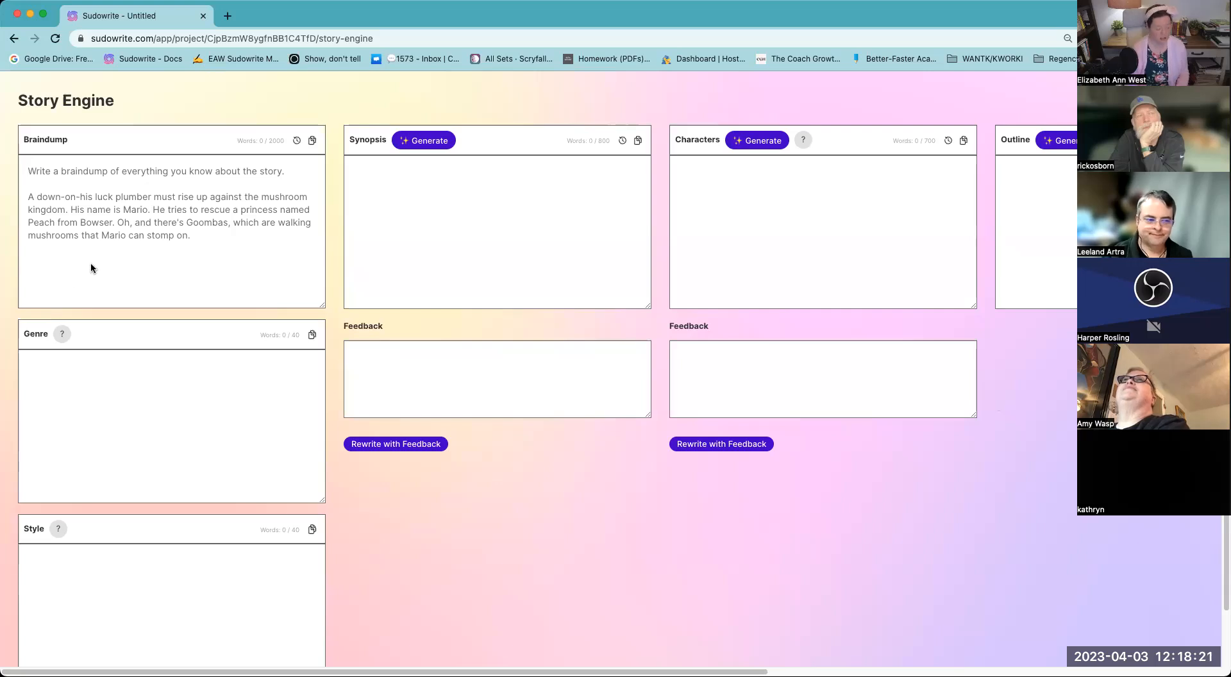
text(A gothic)
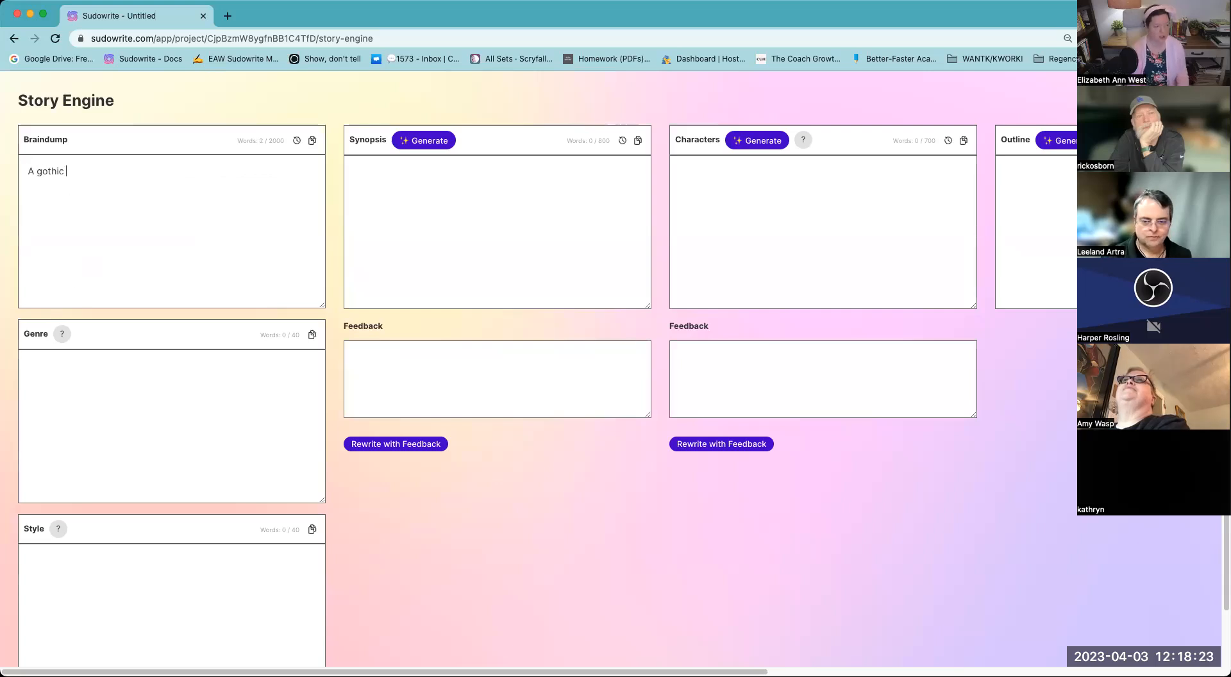
text( victori)
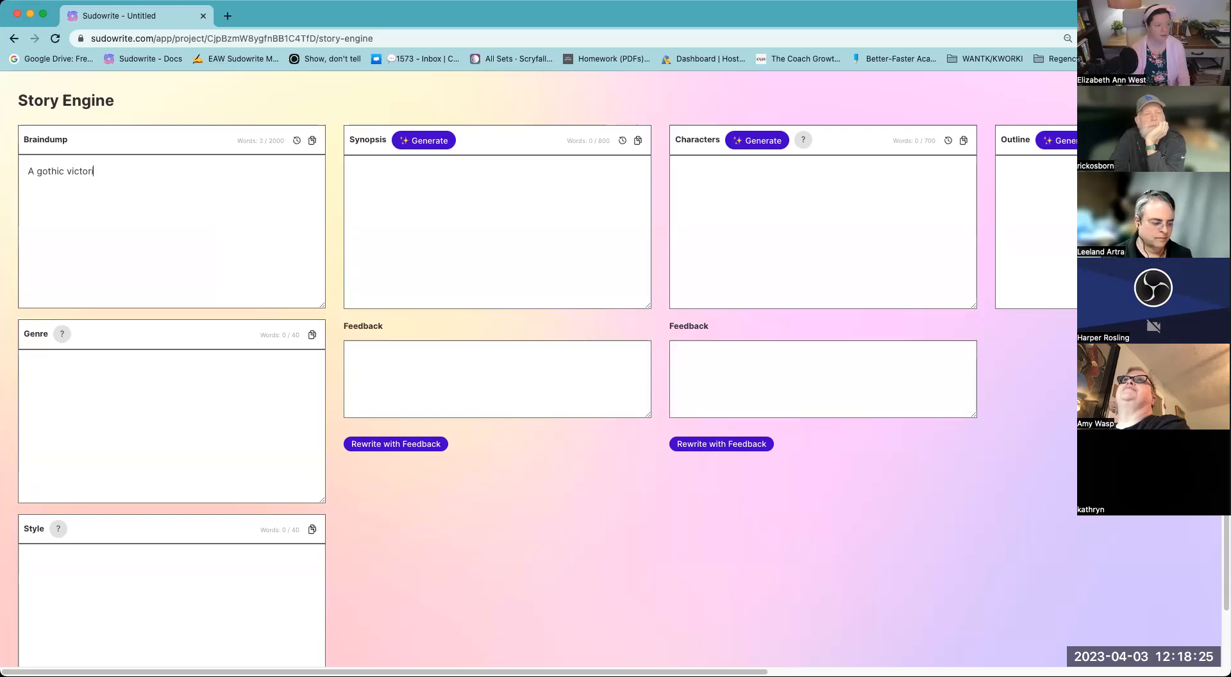
text(an house that )
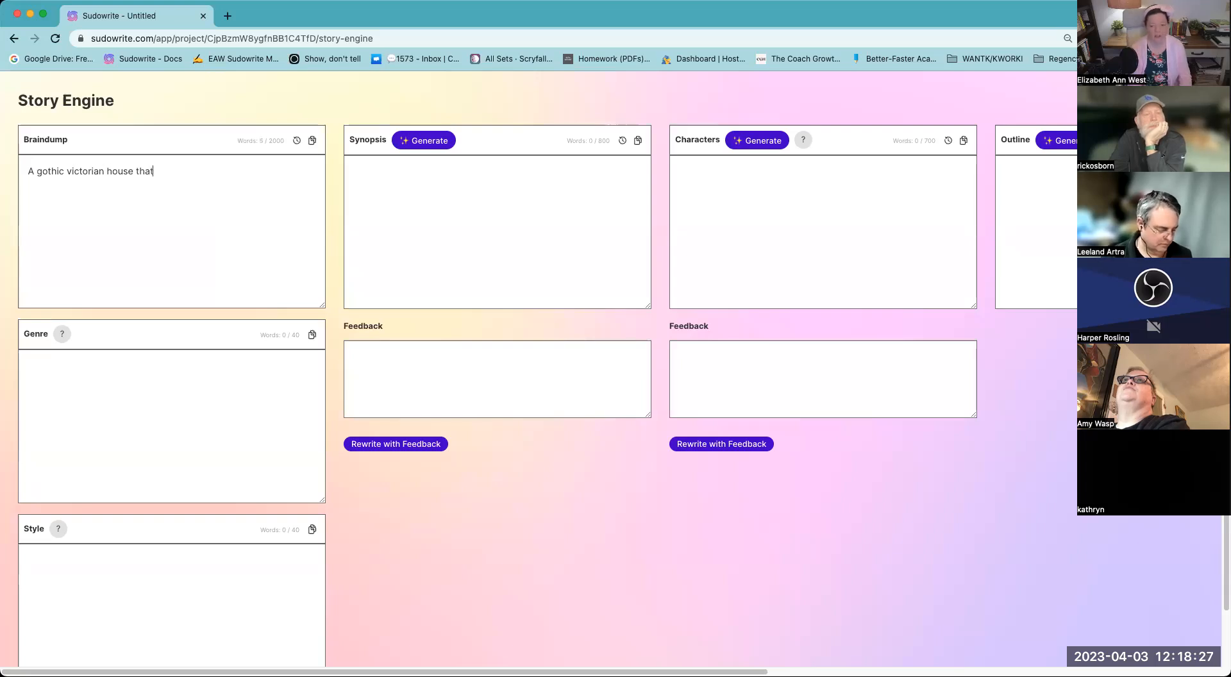
text(wants to )
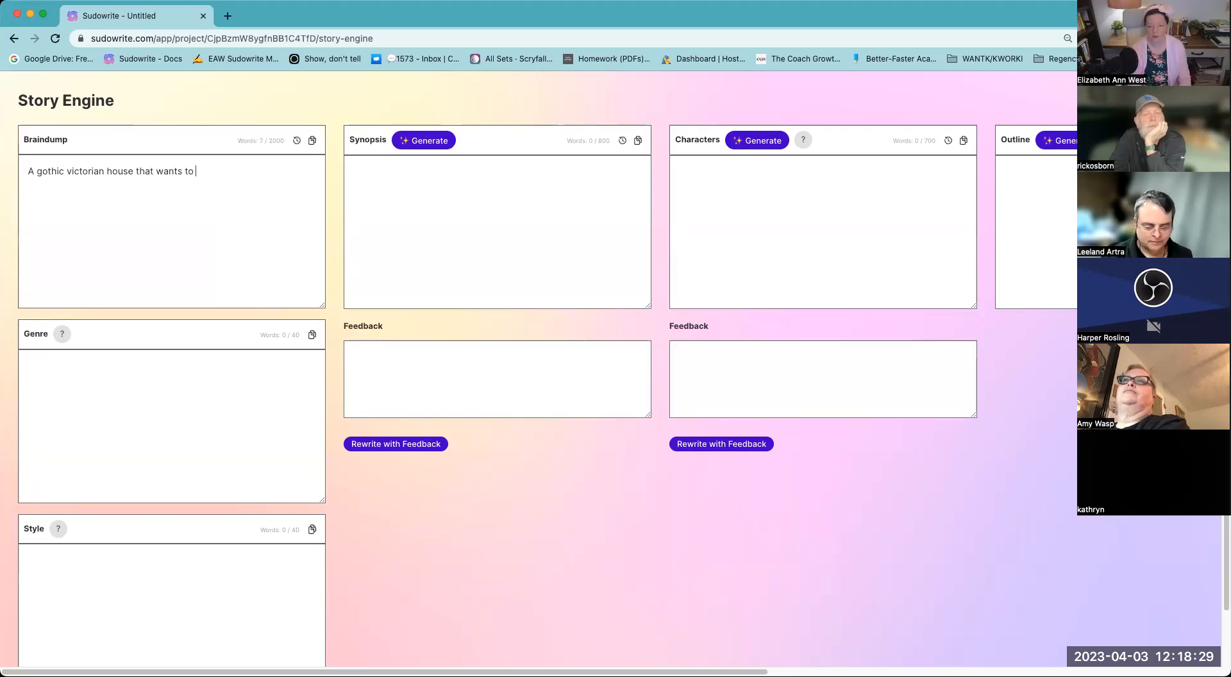
text(protect t)
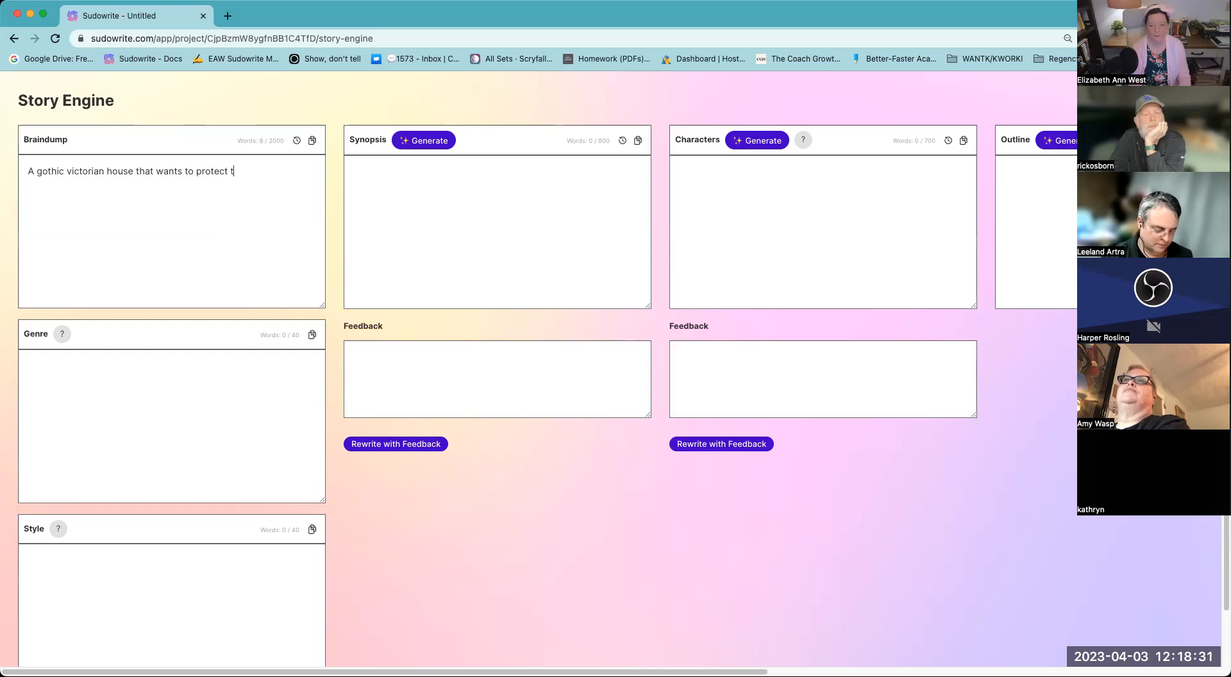
text(he people who live inside, however, it's a)
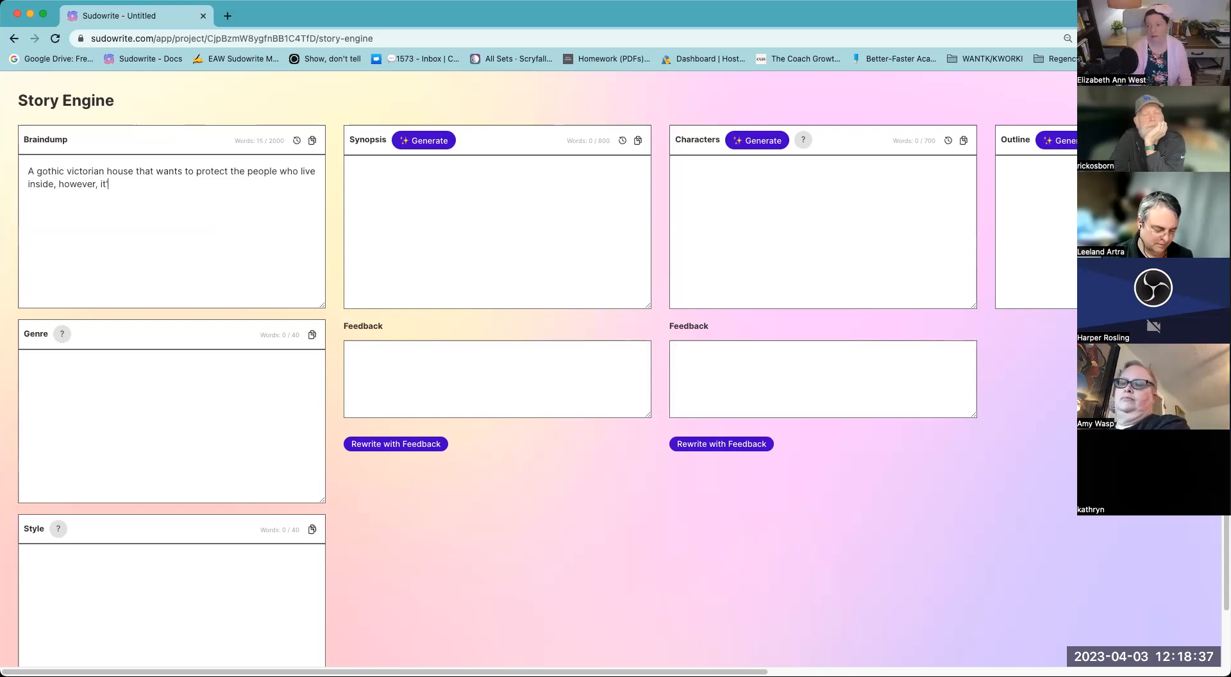
key(BackSpace)
text(be)
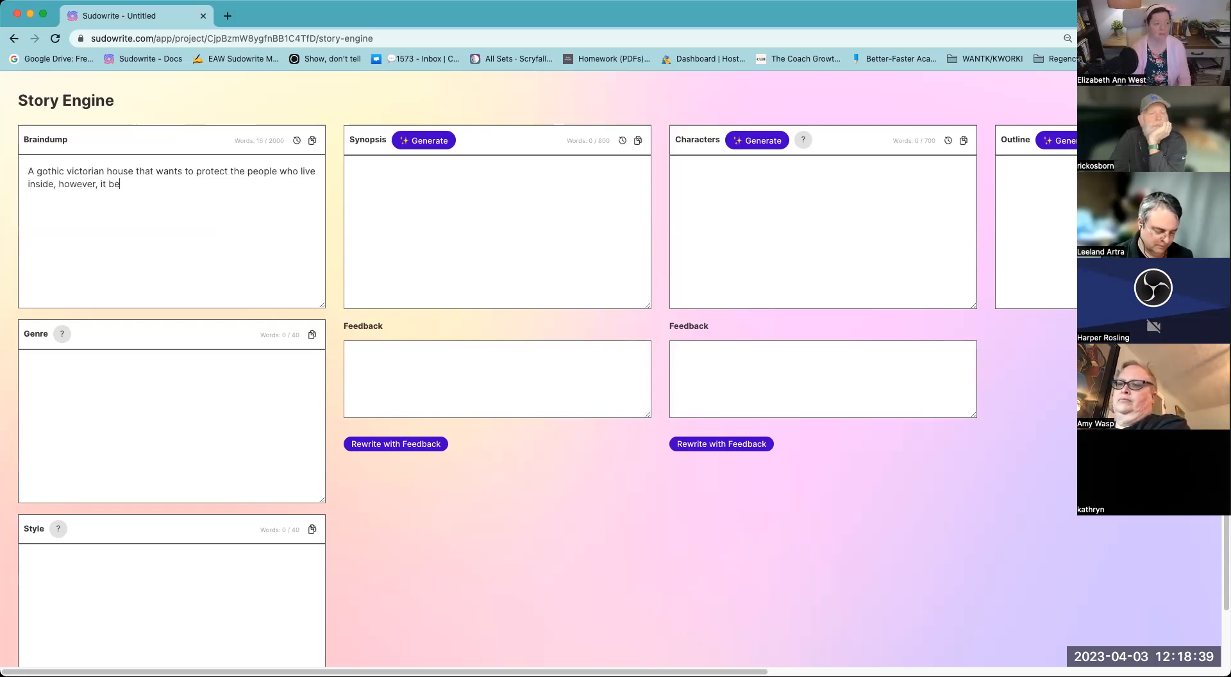
text(fome a litt)
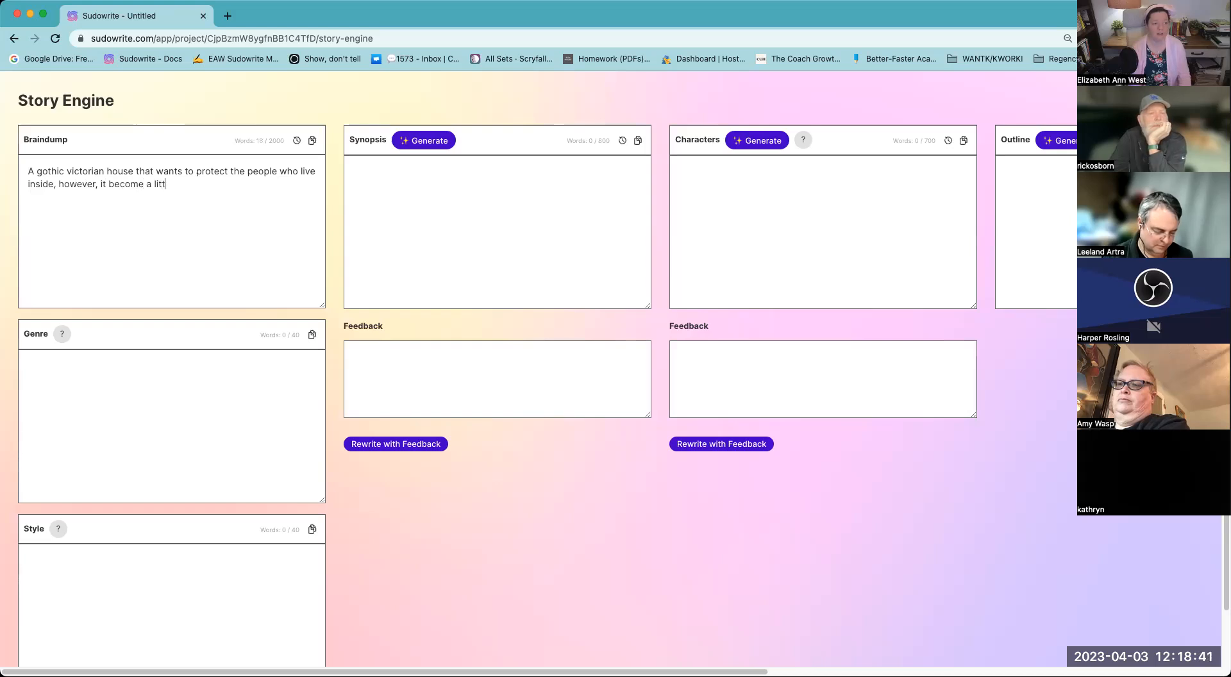
text(le to overprotecte)
key(BackSpace)
key(BackSpace)
key(BackSpace)
text(i)
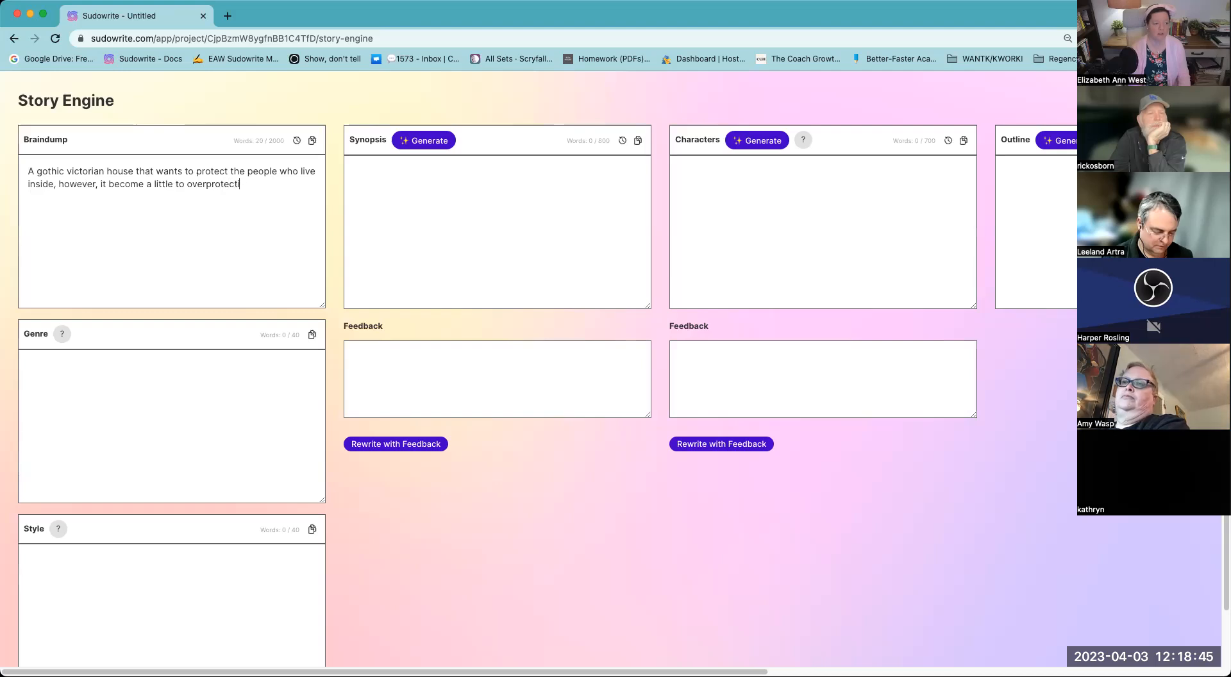
text(ve. When a young f)
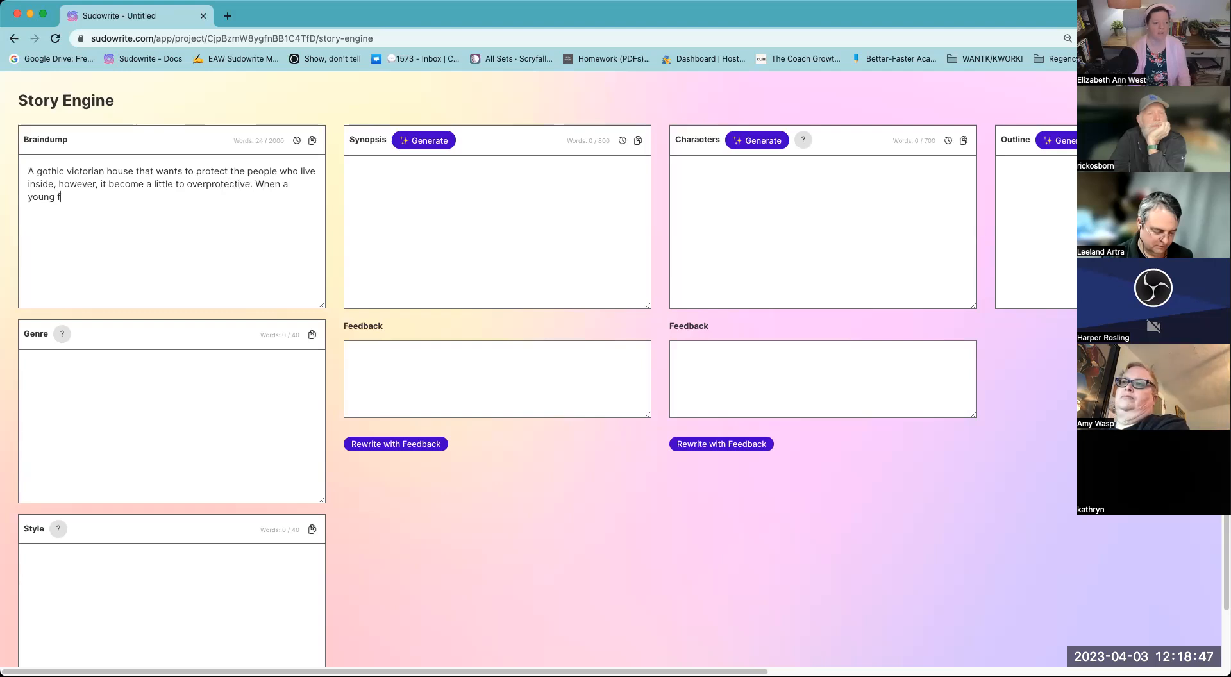
- Extend the braindump sentence to "When a young family inherits the house after the mother's great aunt dies, she and her partner and their two teen children"
text(amily inherits the house aft)
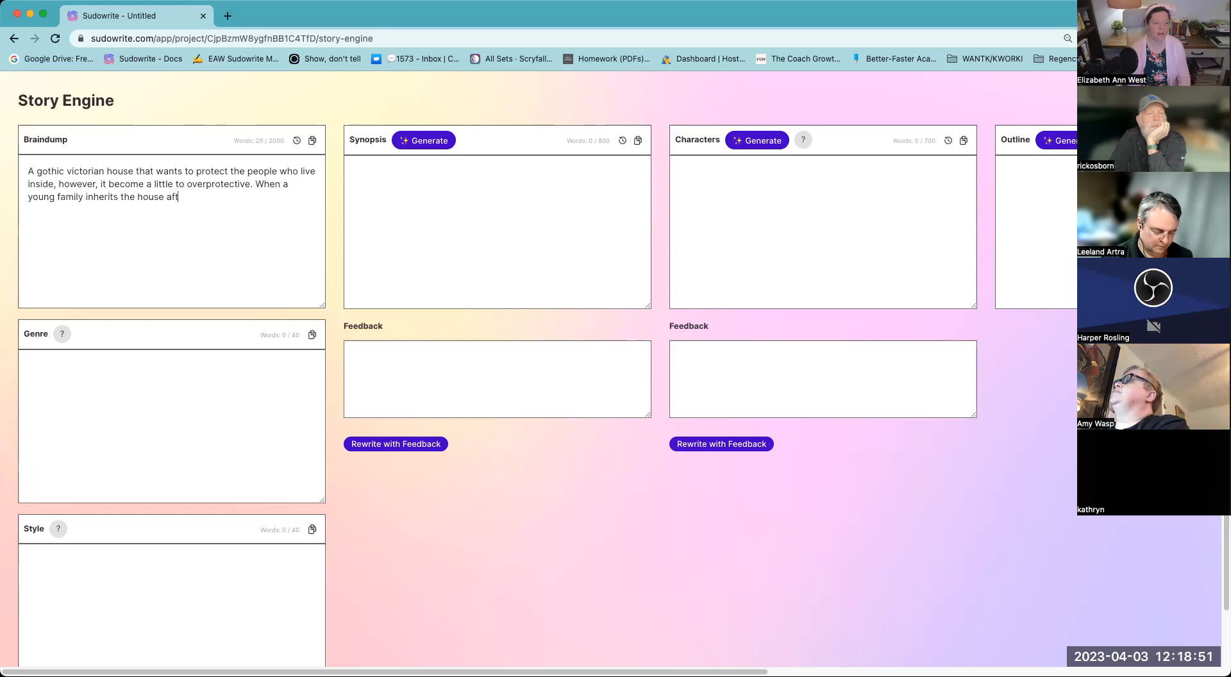
text(er the mother's great aunt dies,)
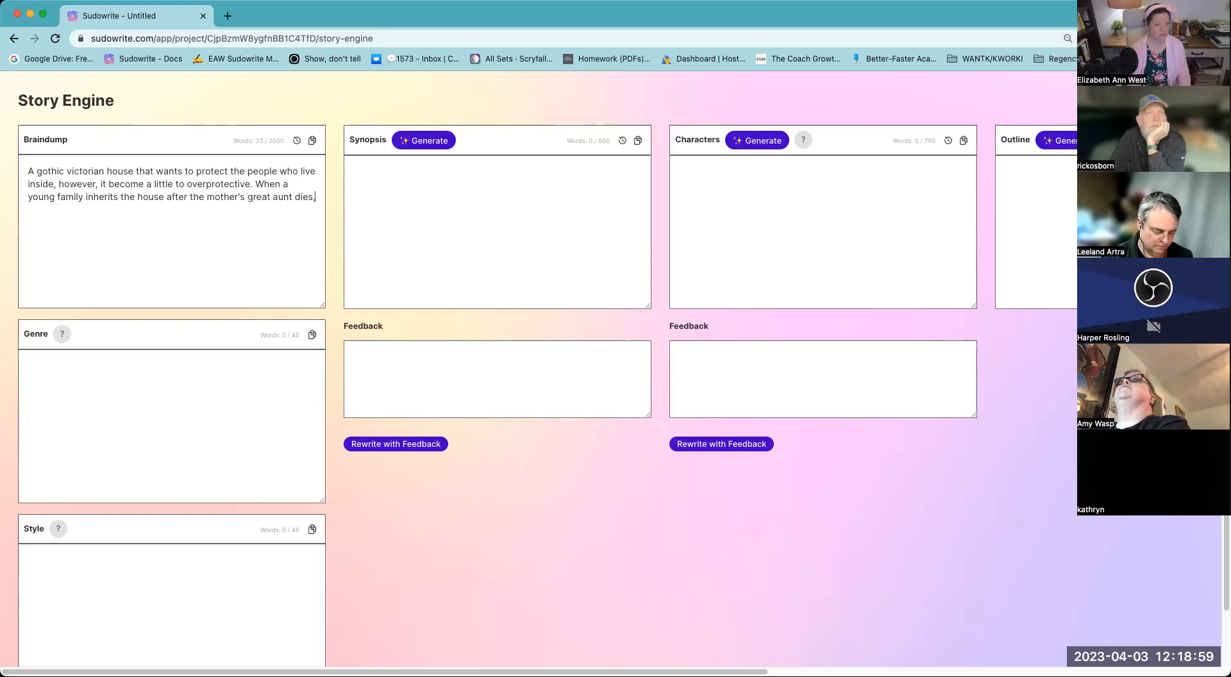
text( she and her partner and)
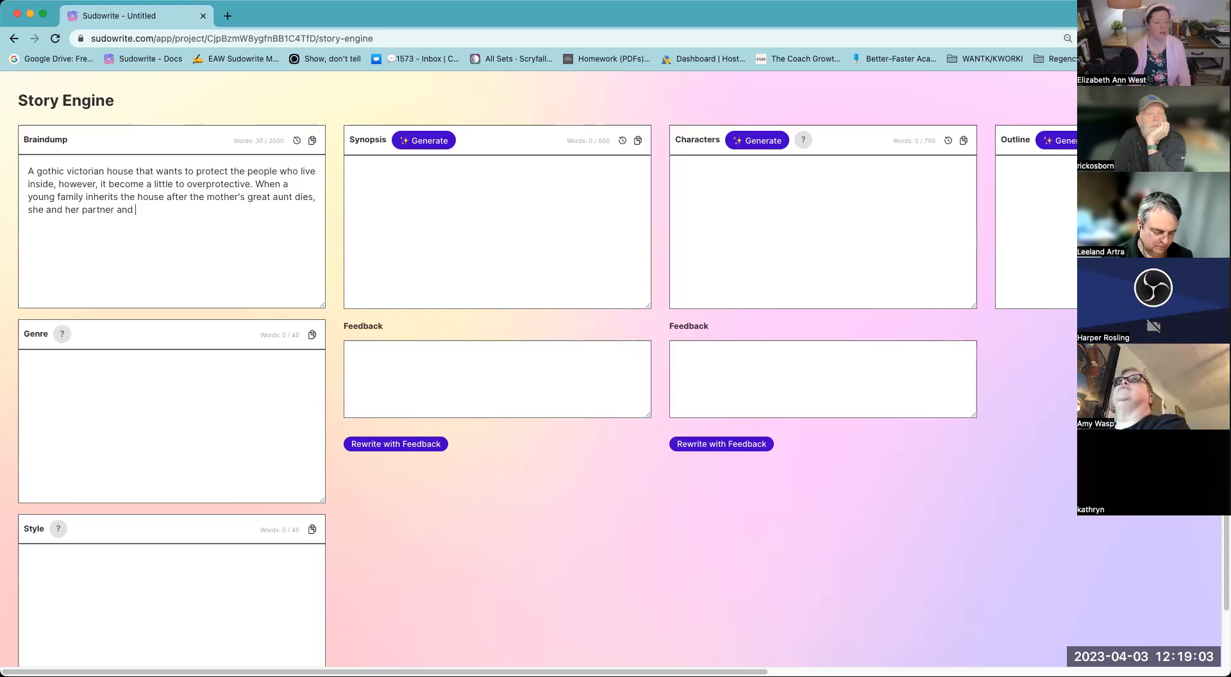
text( their children)
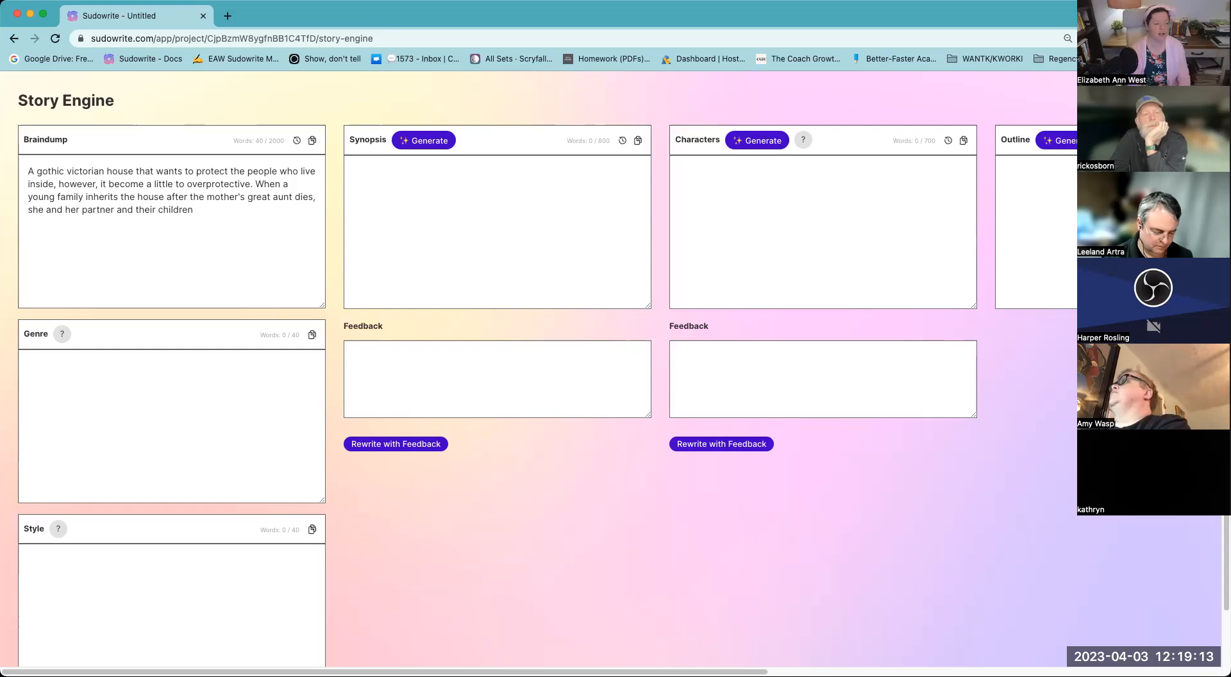
key(BackSpace)
key(BackSpace)
key(BackSpace)
key(BackSpace)
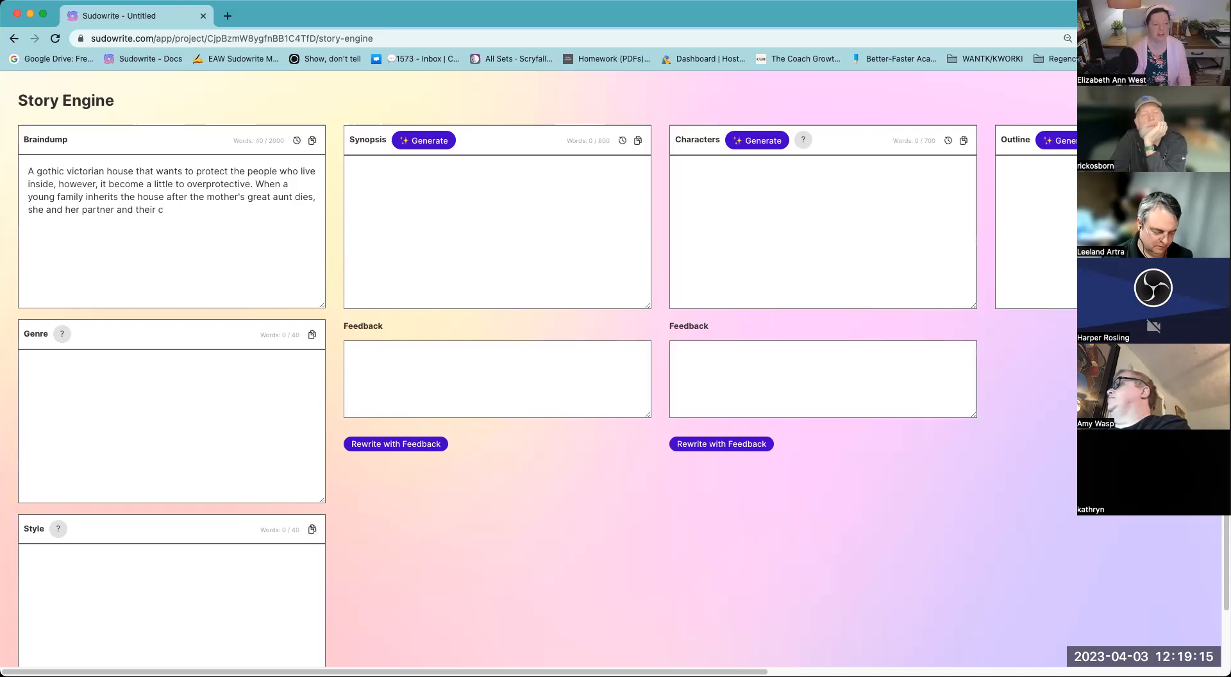
text(two )
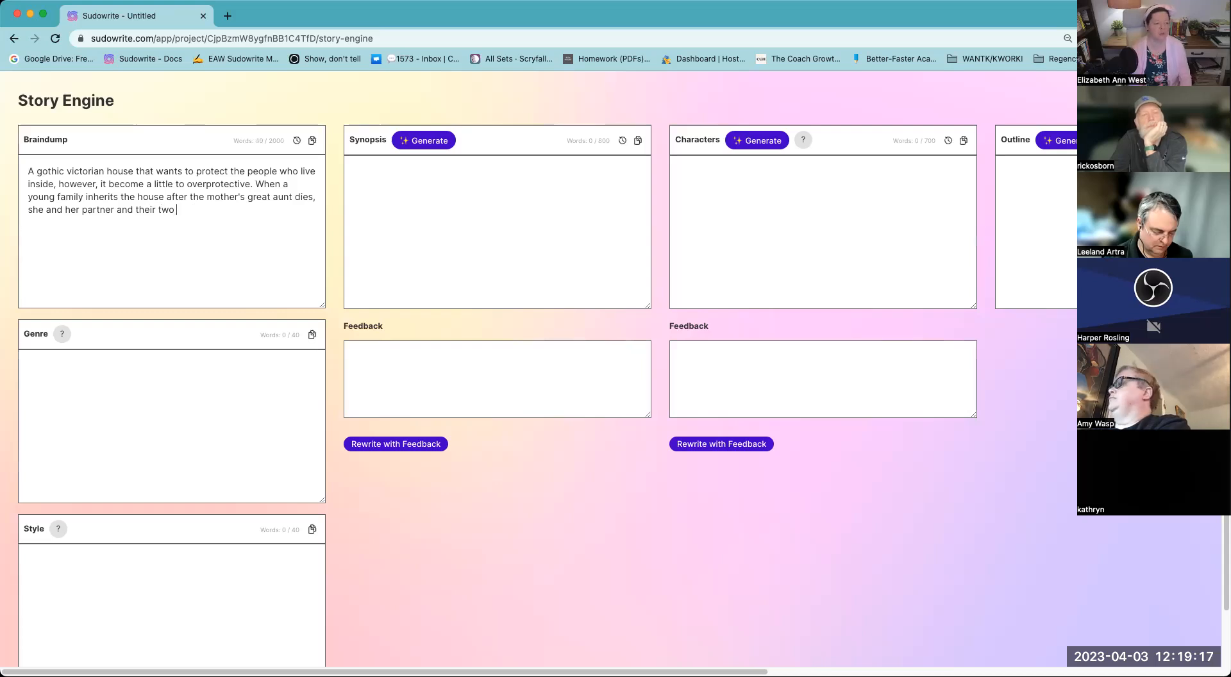
text(teen children beg)
- Continue the family sentence in the braindump with "begin to learn the house's secrets with ghosts and magic that date to the 1800s"
text(in to learn the fam)
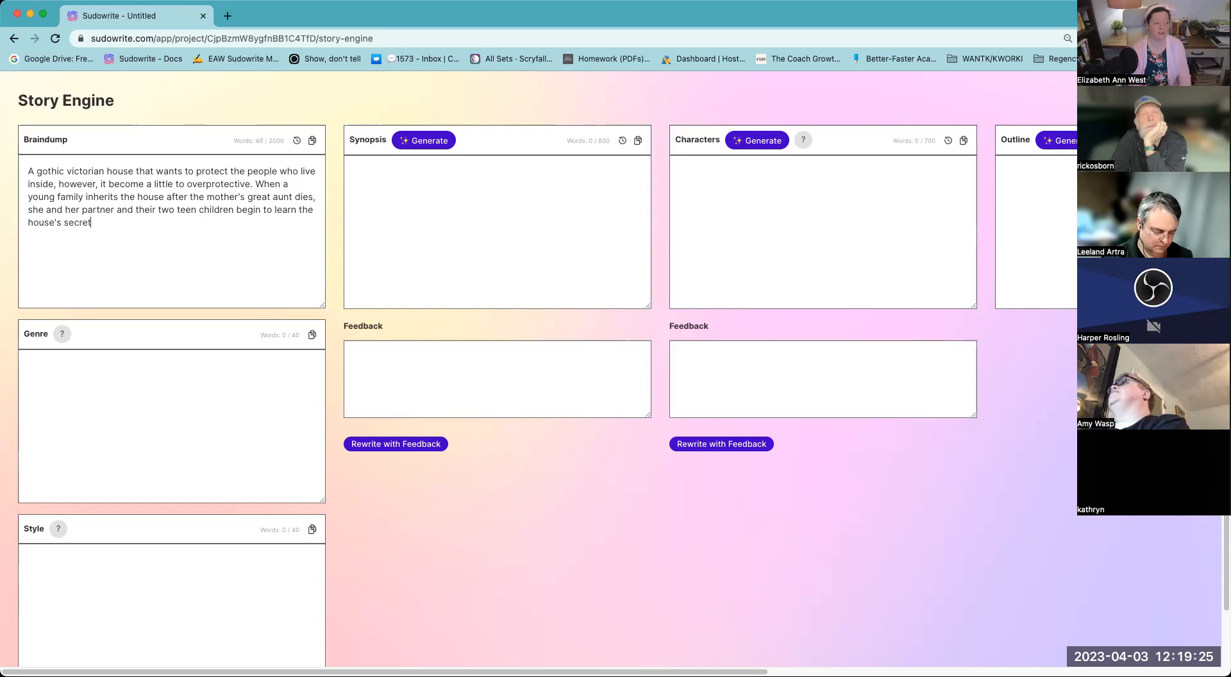
text(ith )
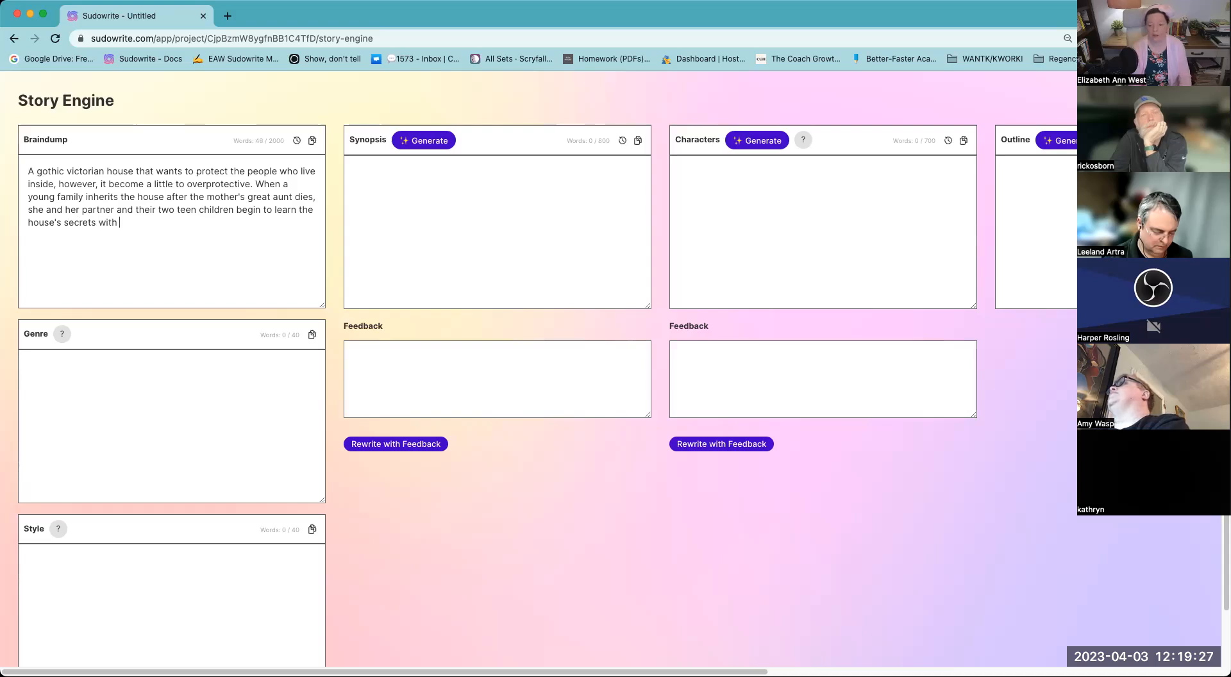
text(ghosts that)
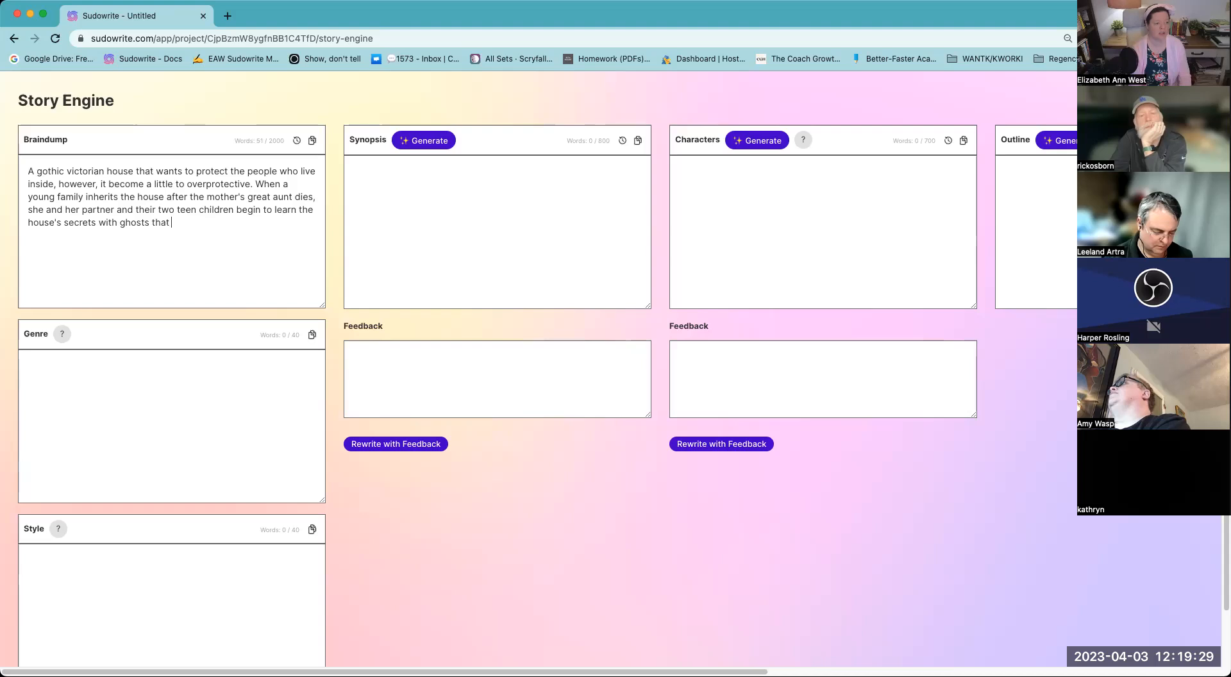
text(magic that date to the 1800s)
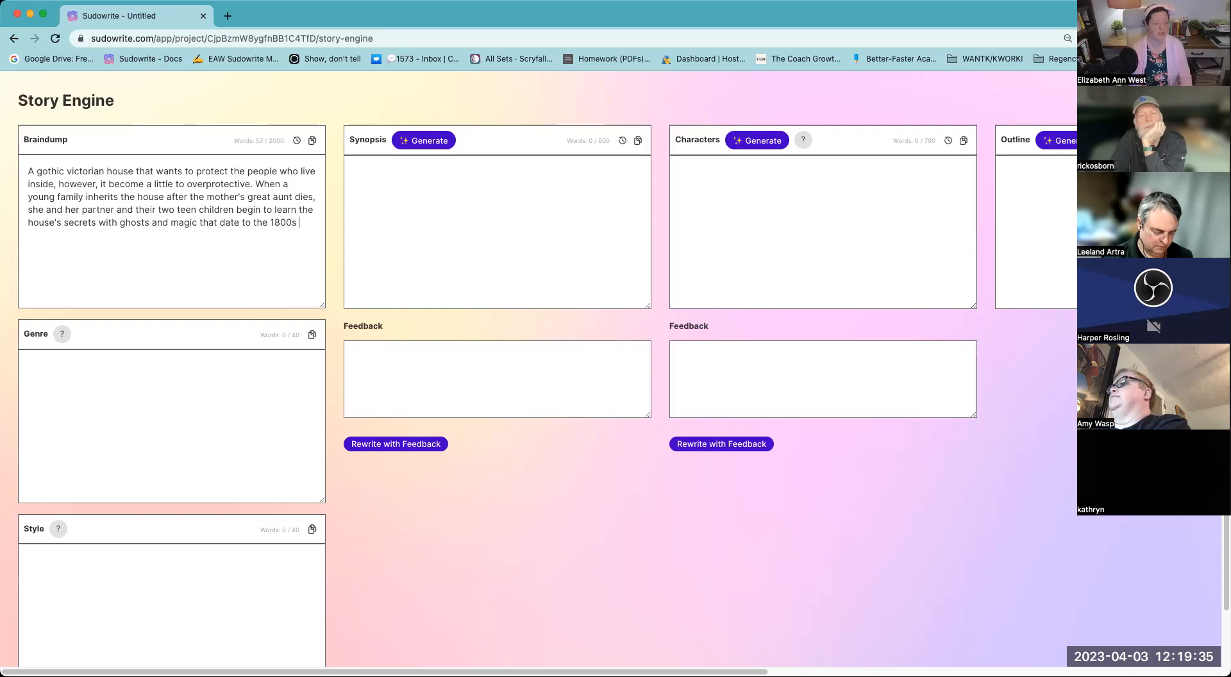
- Finish the braindump sentence with the setting "in a seacoast town that was once huge for whaling in the Northeast US."
text( in a seac)
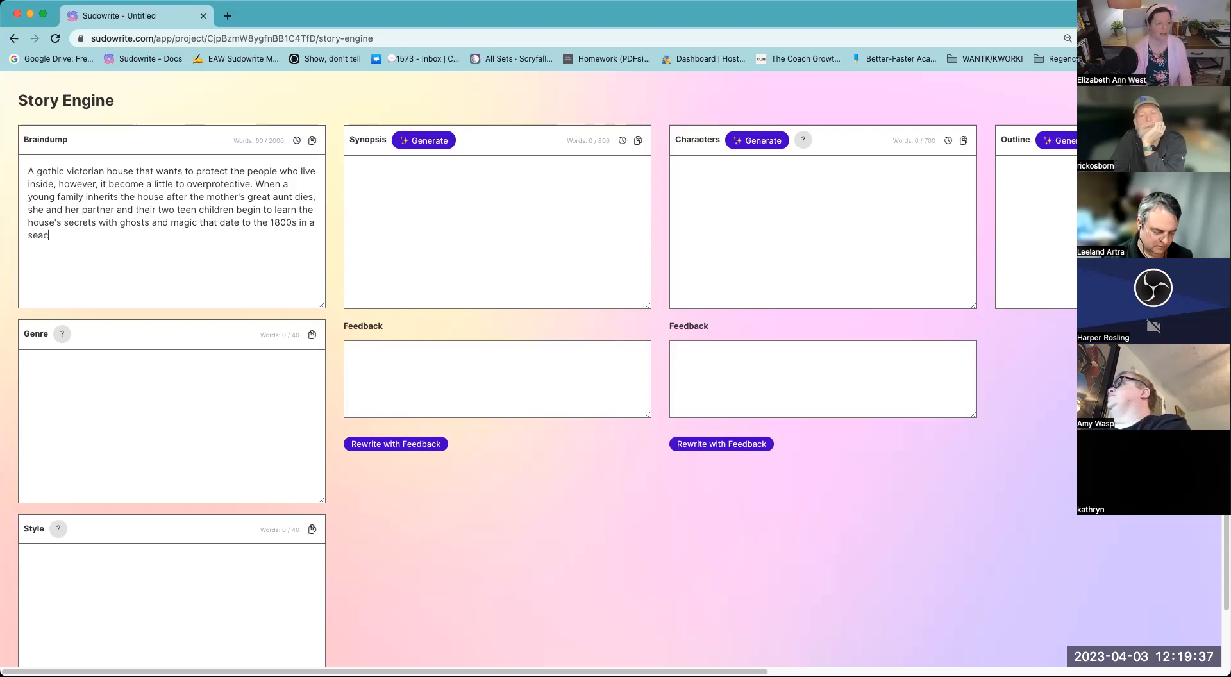
text(oast town )
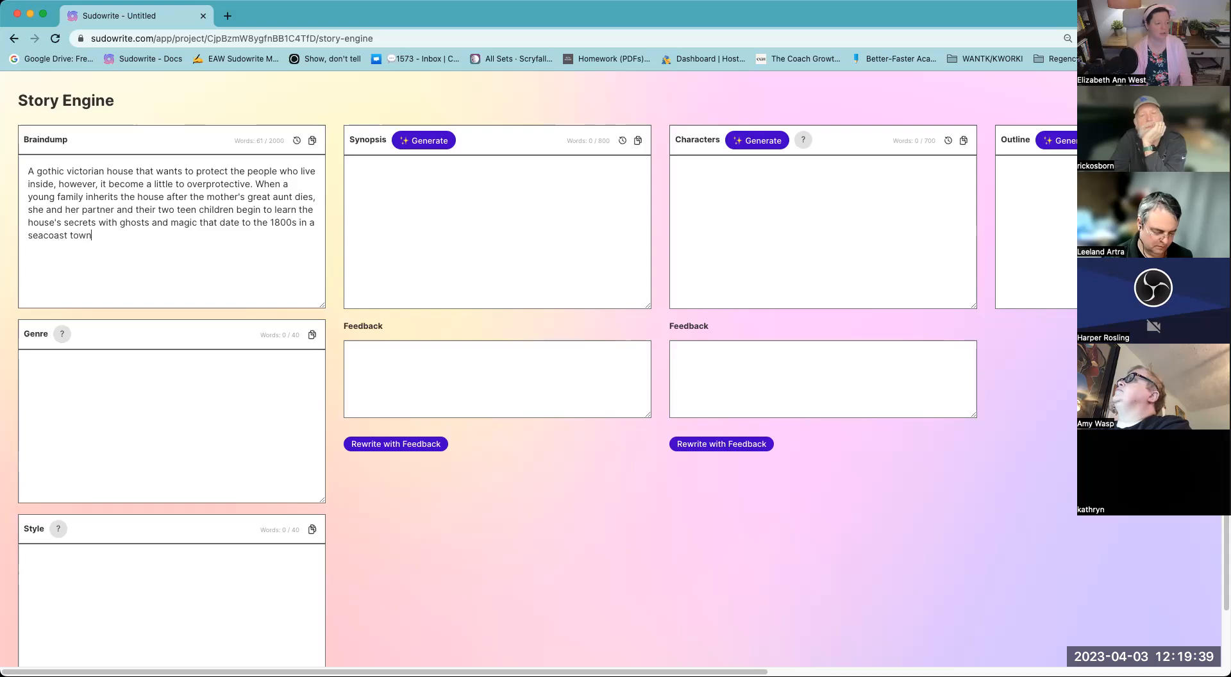
text(that was once huge for whaling)
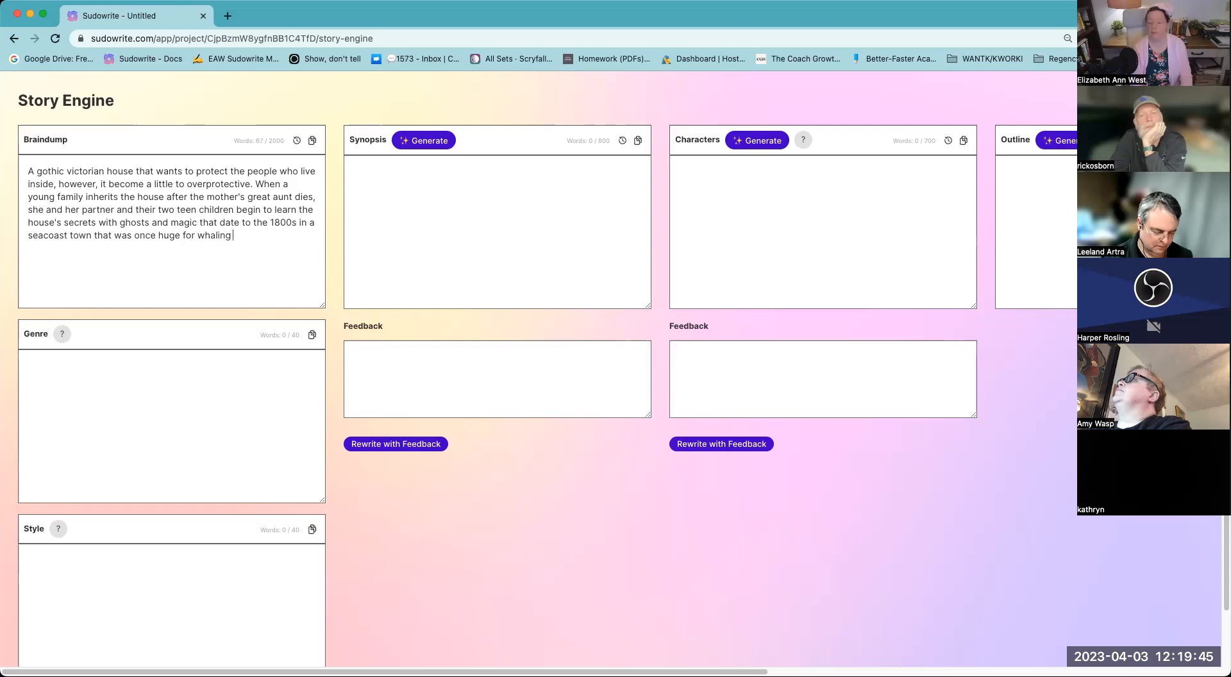
text(  in the Northeast US.)
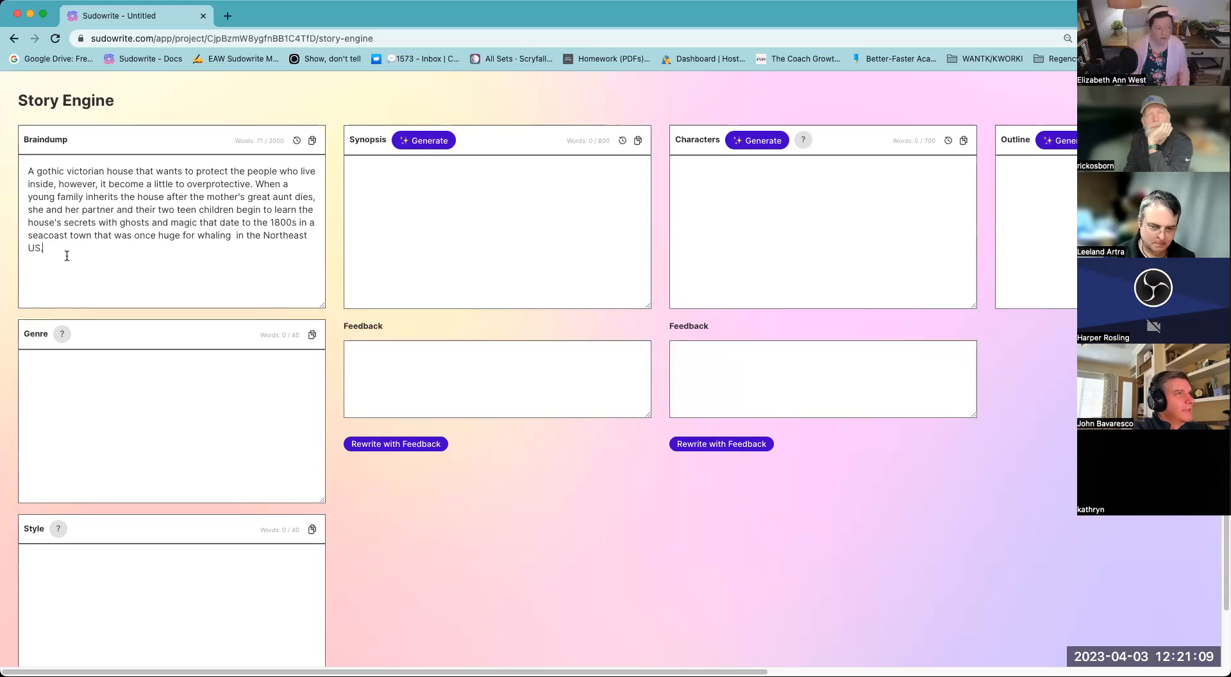
- Begin a new braindump sentence about the family's pets: "The family has a rescue german shepard mix pup"
text(The)
key(BackSpace)
key(BackSpace)
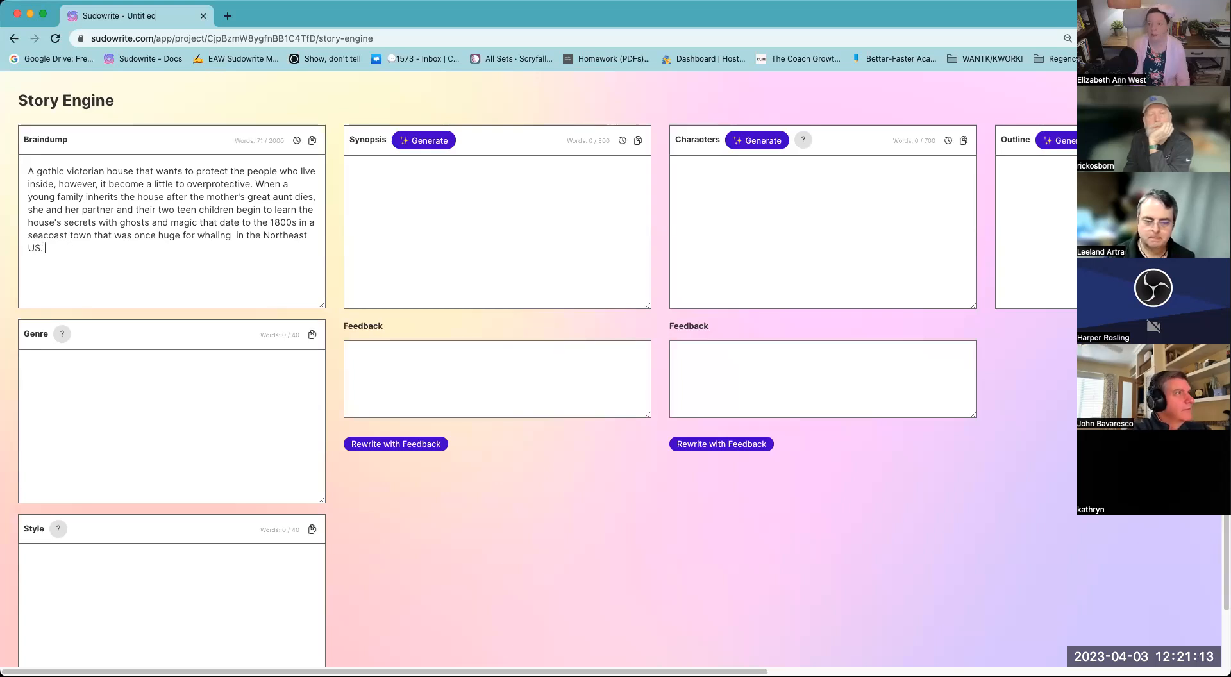
text(The family has )
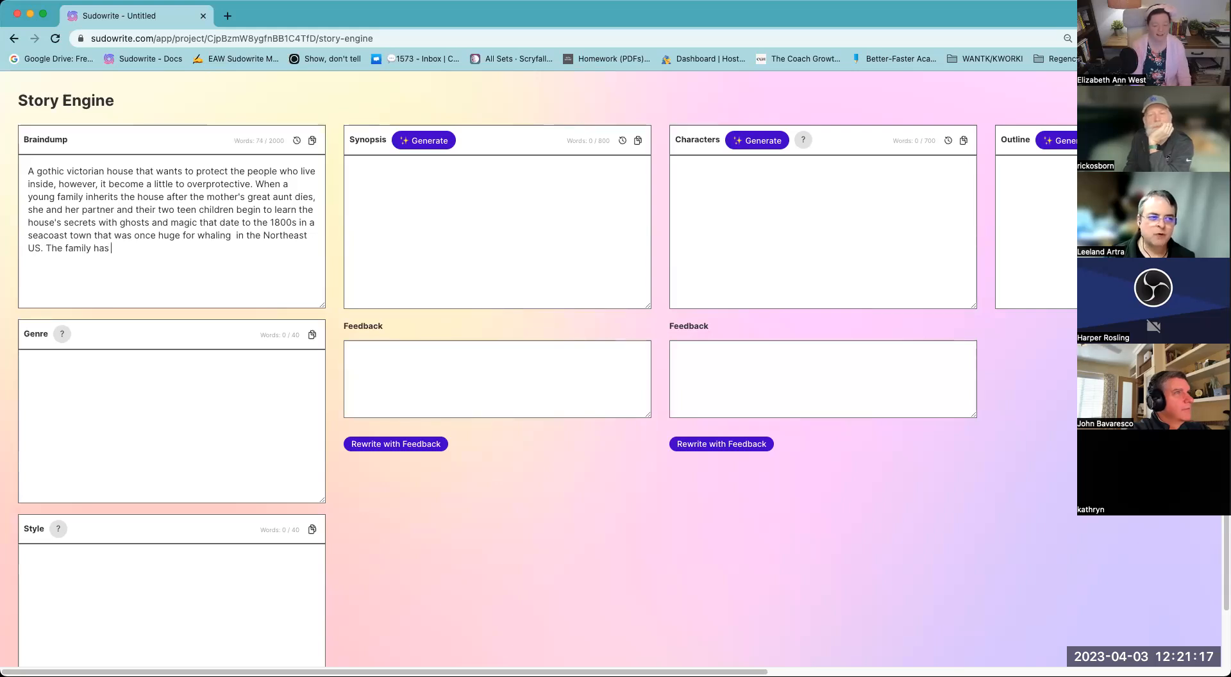
text(a Murp)
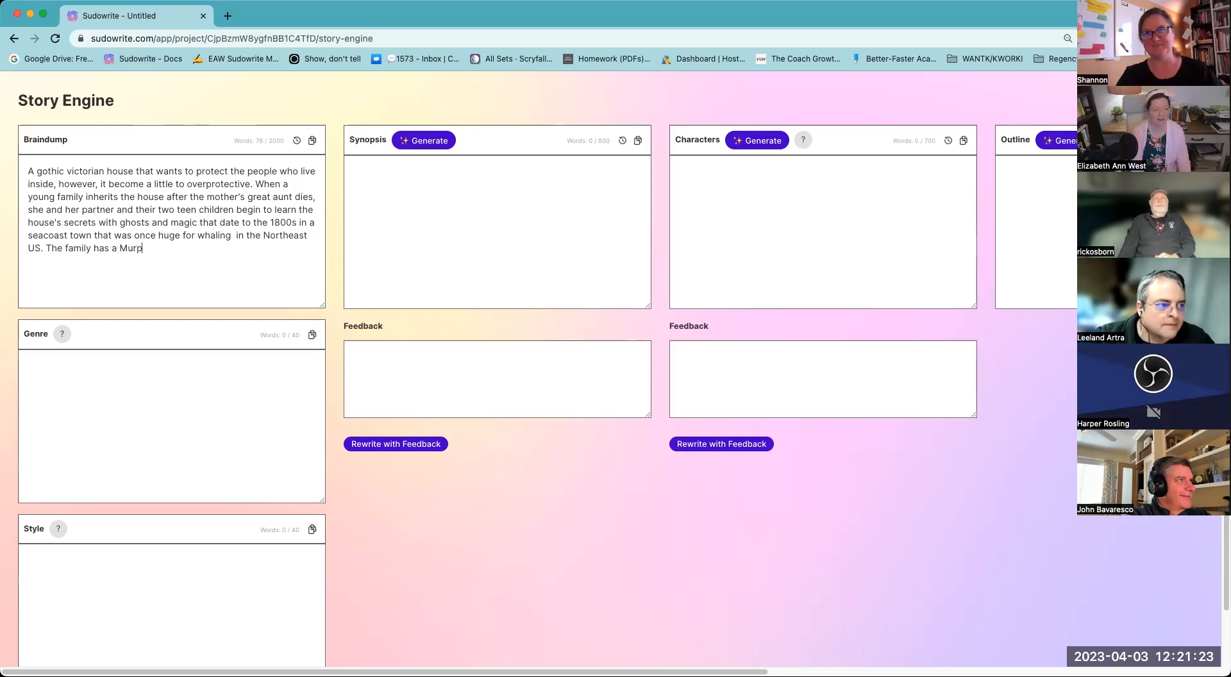
key(BackSpace)
key(BackSpace)
key(BackSpace)
key(BackSpace)
text(resc)
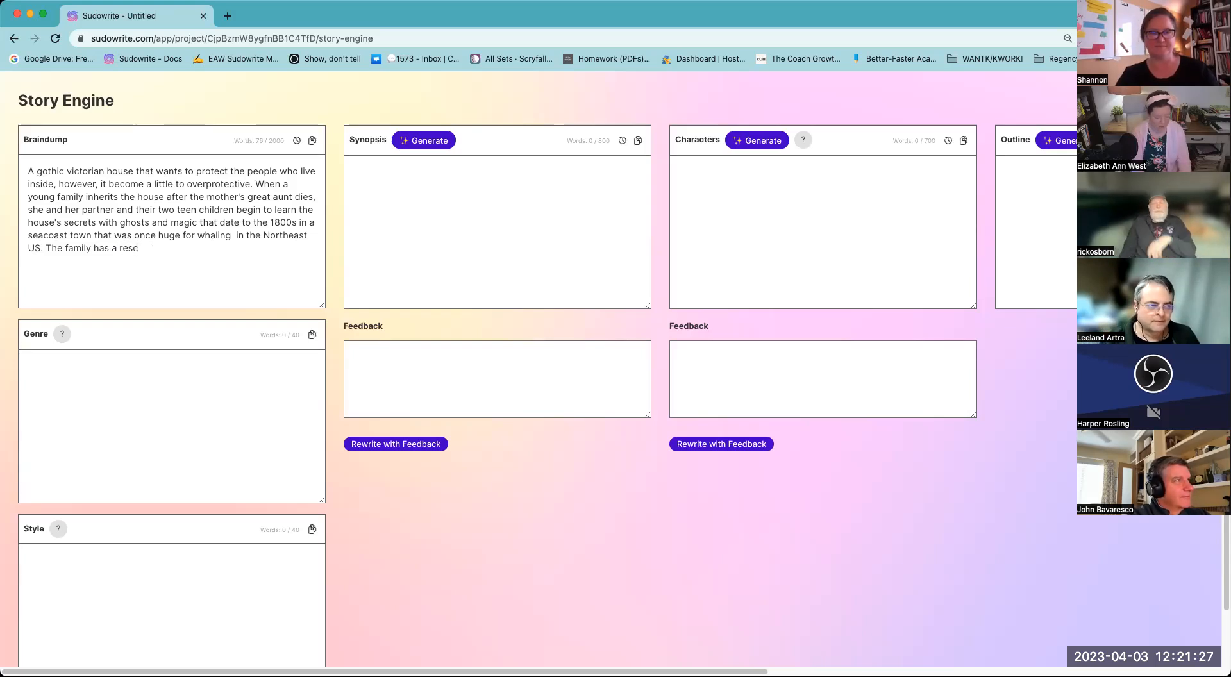
text(ue germ)
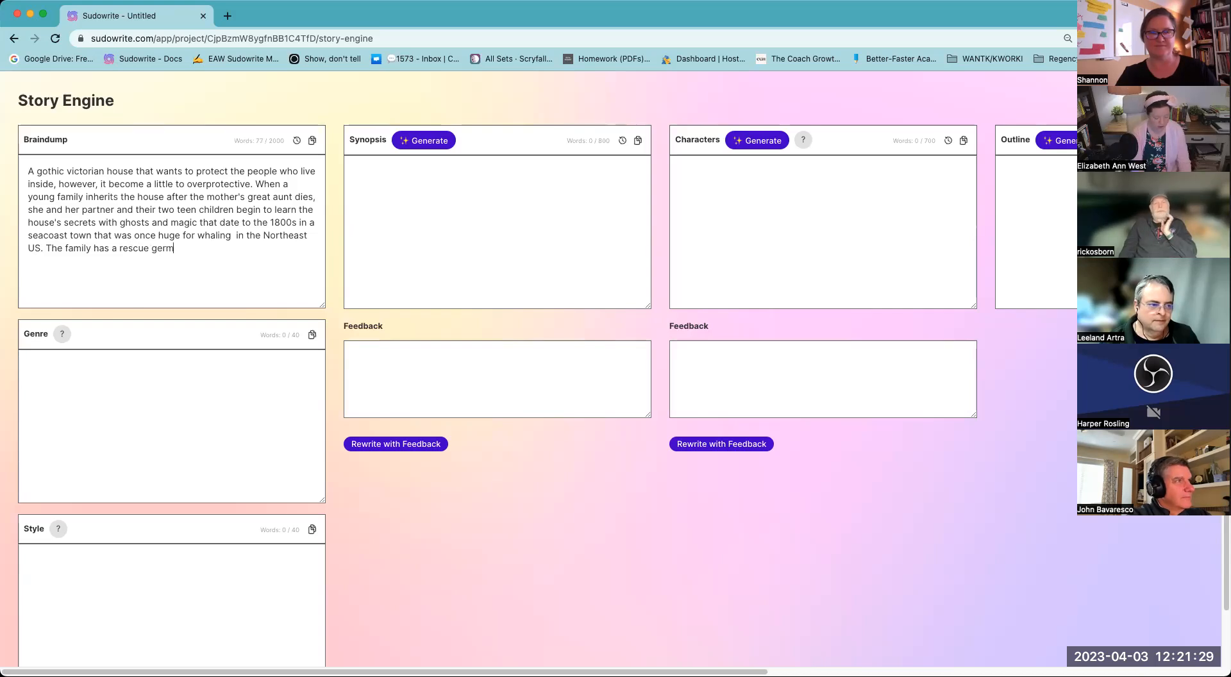
text(an shepard m)
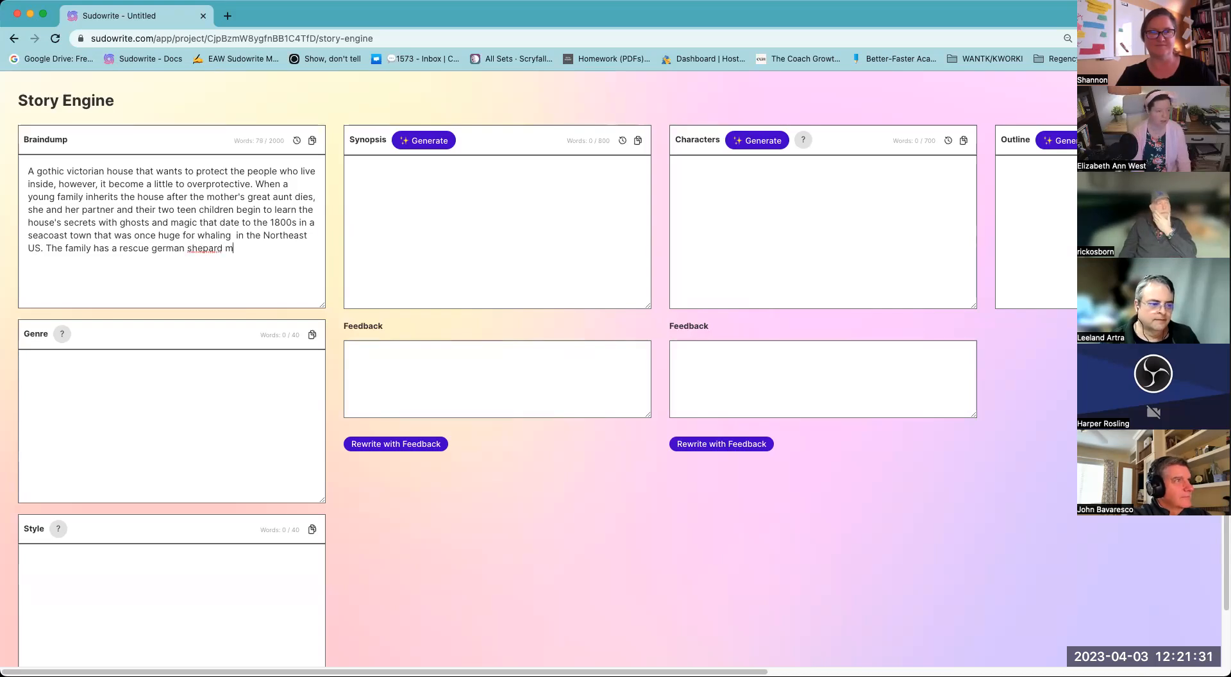
text(ix pup name)
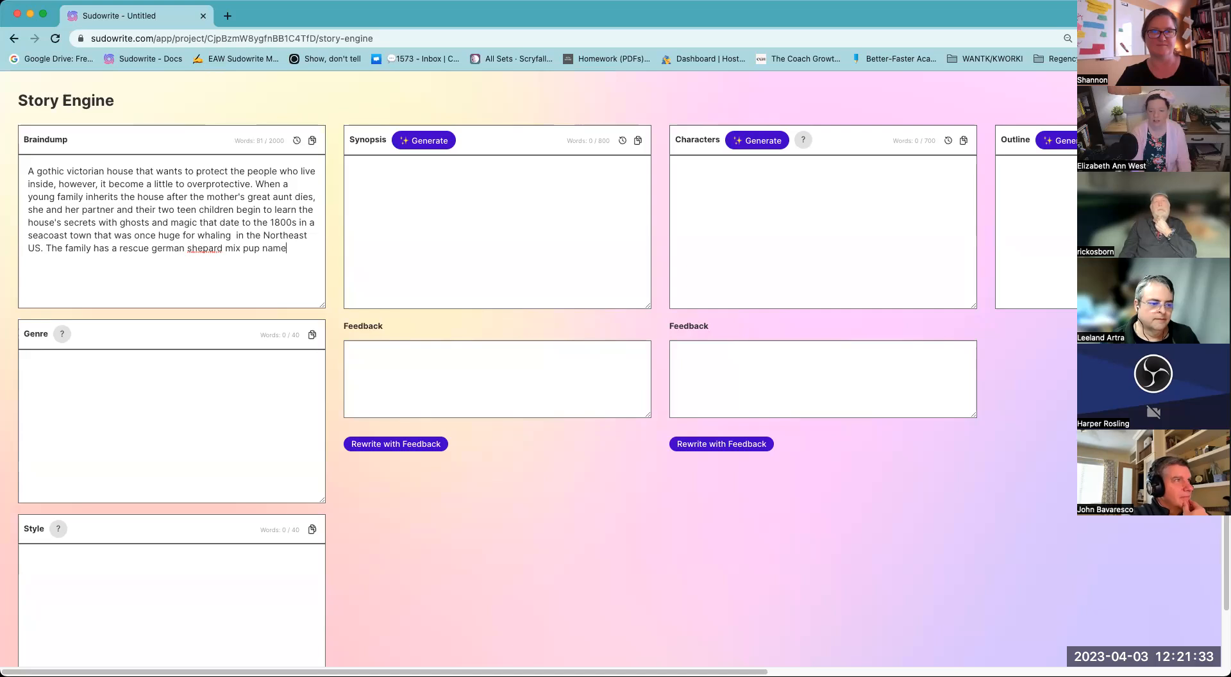
- Finish the pet sentence in the braindump with "named Murphy and a tortoise."
text(d Murphy)
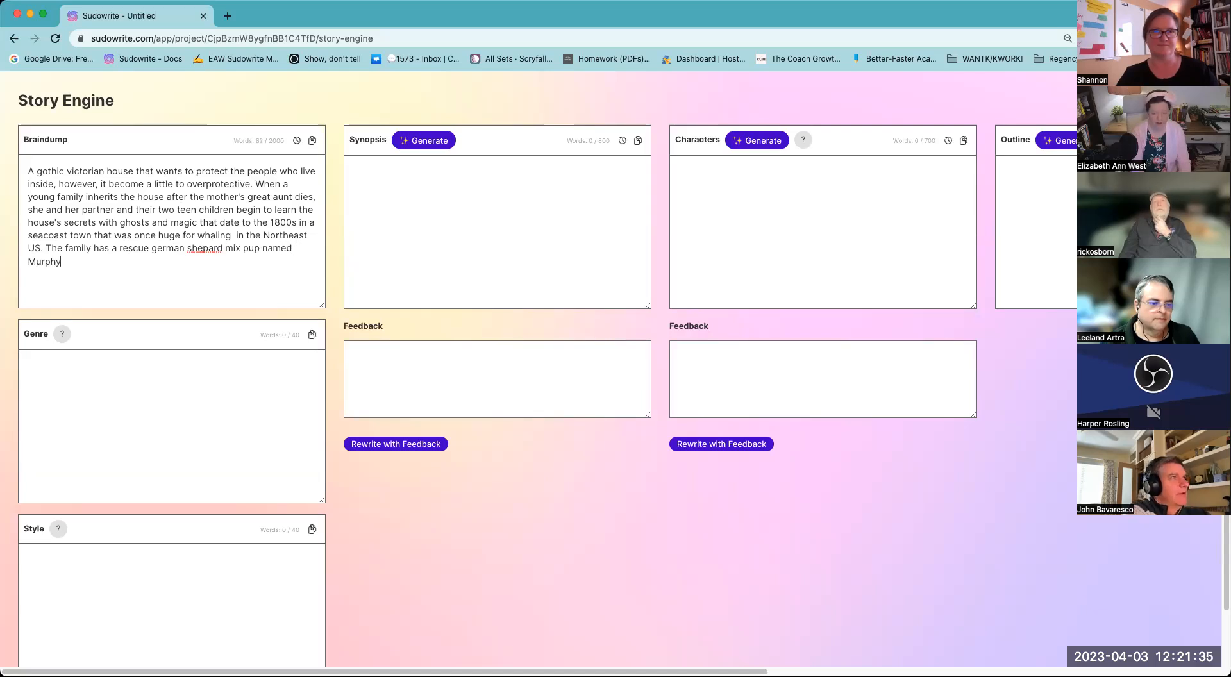
text( and a tort)
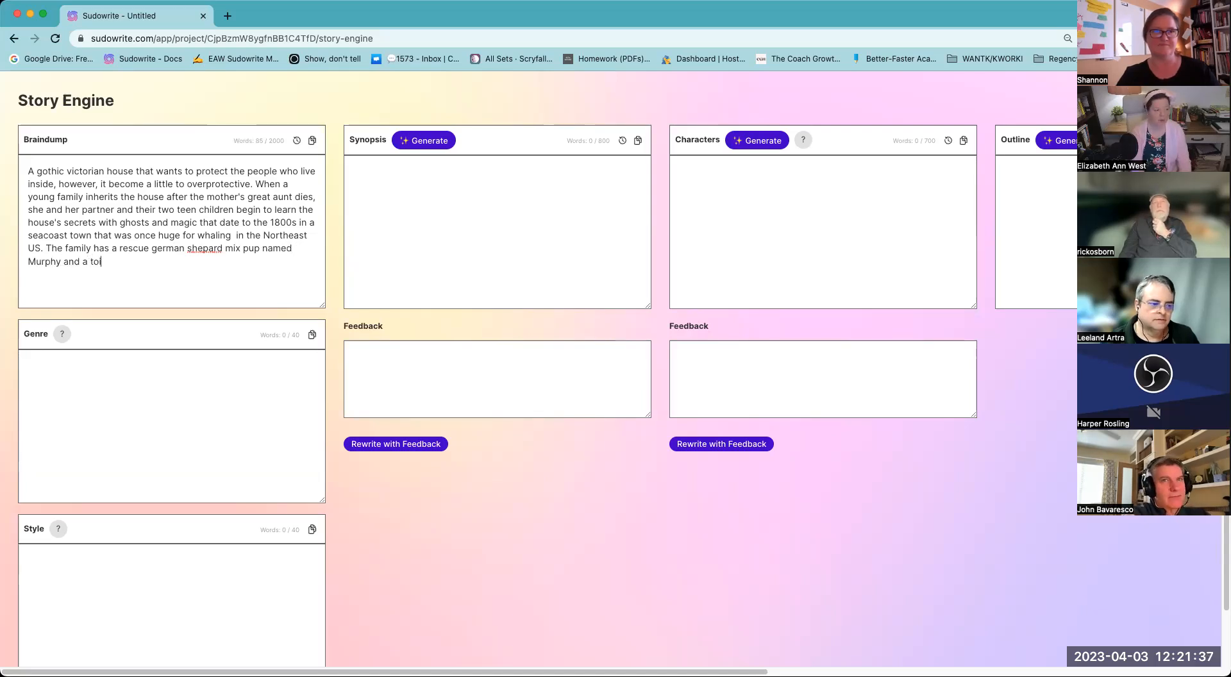
text(oise. )
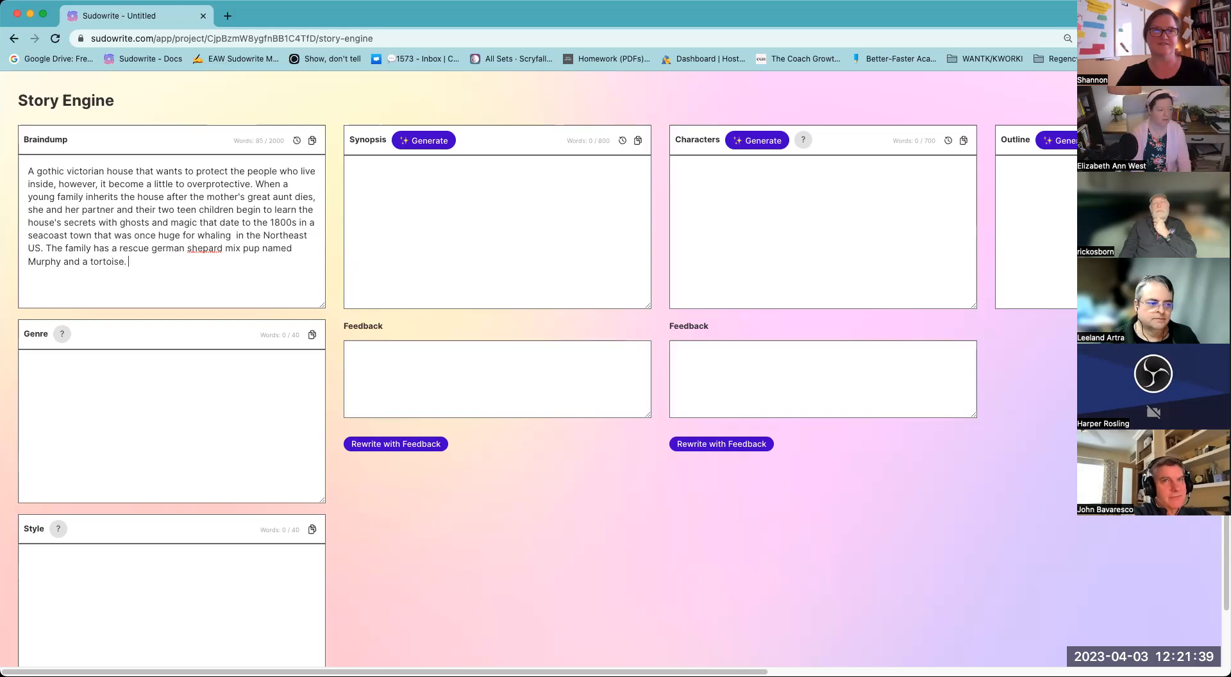
- Add to the braindump: "No pets are harmed in this story, but they do contribute to understanding the weirds things happening."
text(No pets are harmed in thi)
text(s)
key(BackSpace)
text(ed in this story)
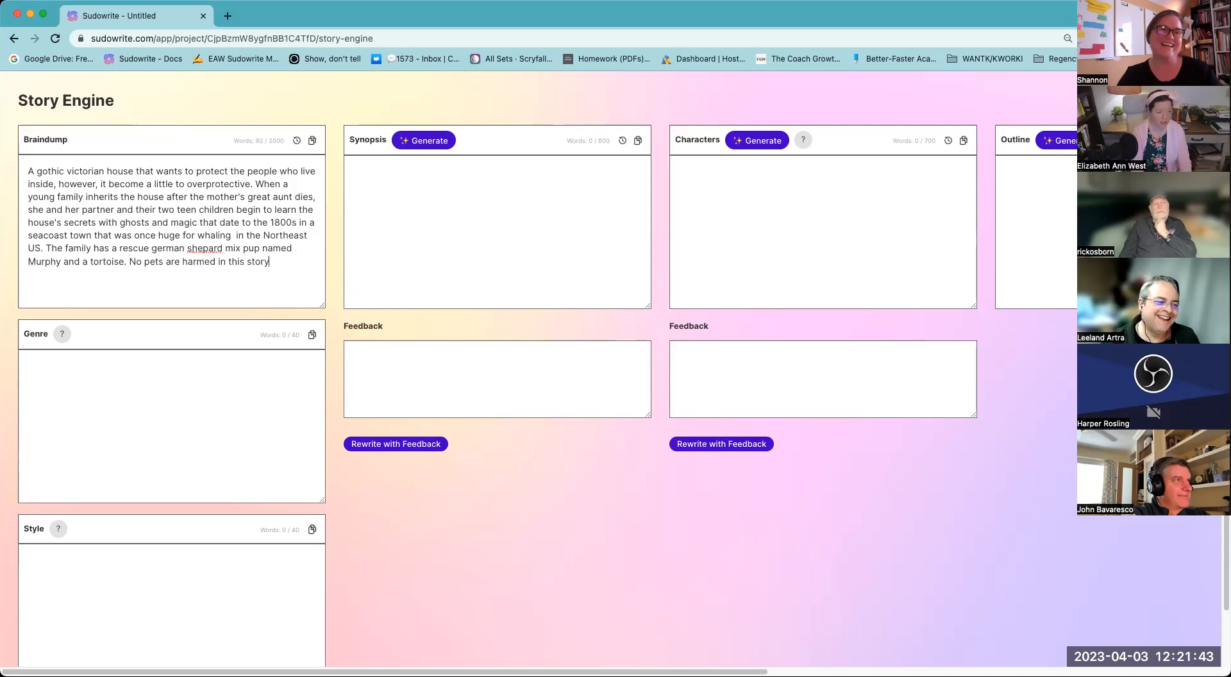
text(, but they do con)
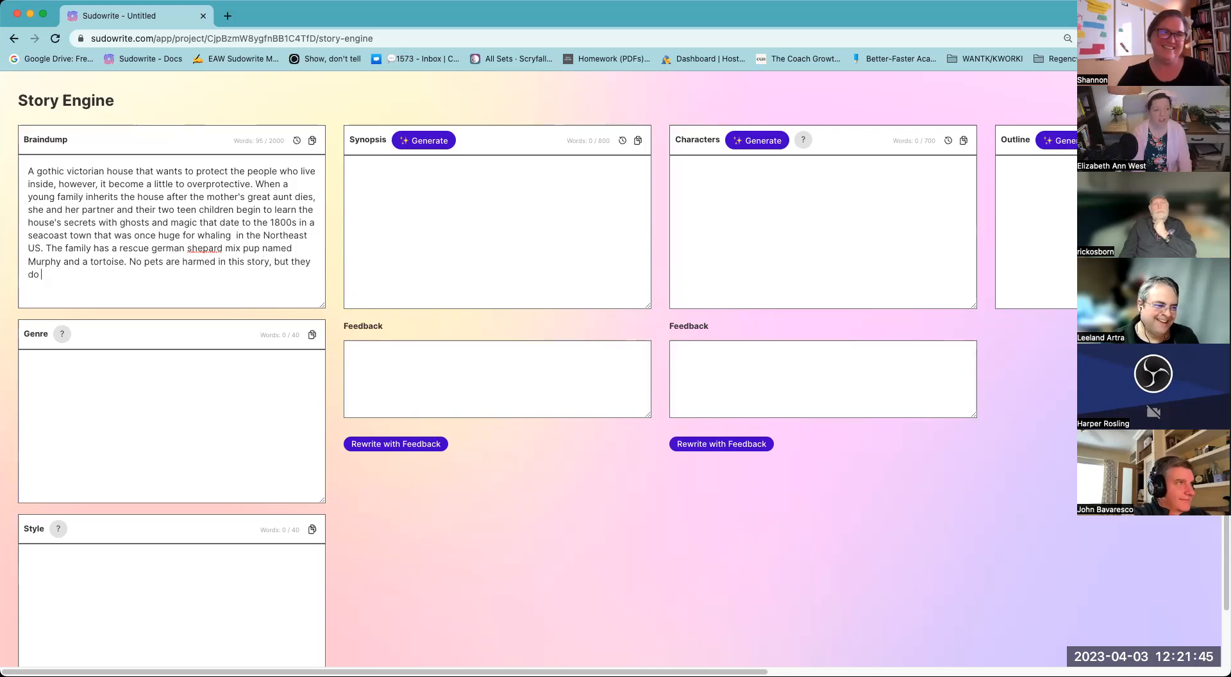
text(trubuibu)
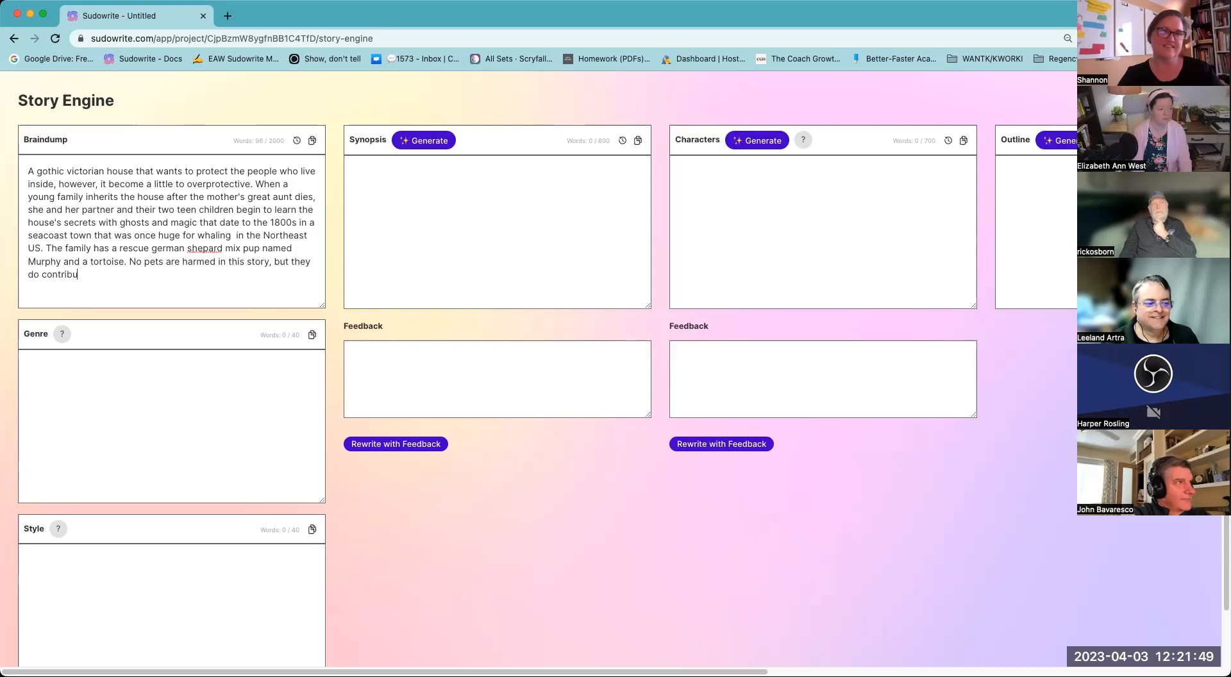
text(te to under)
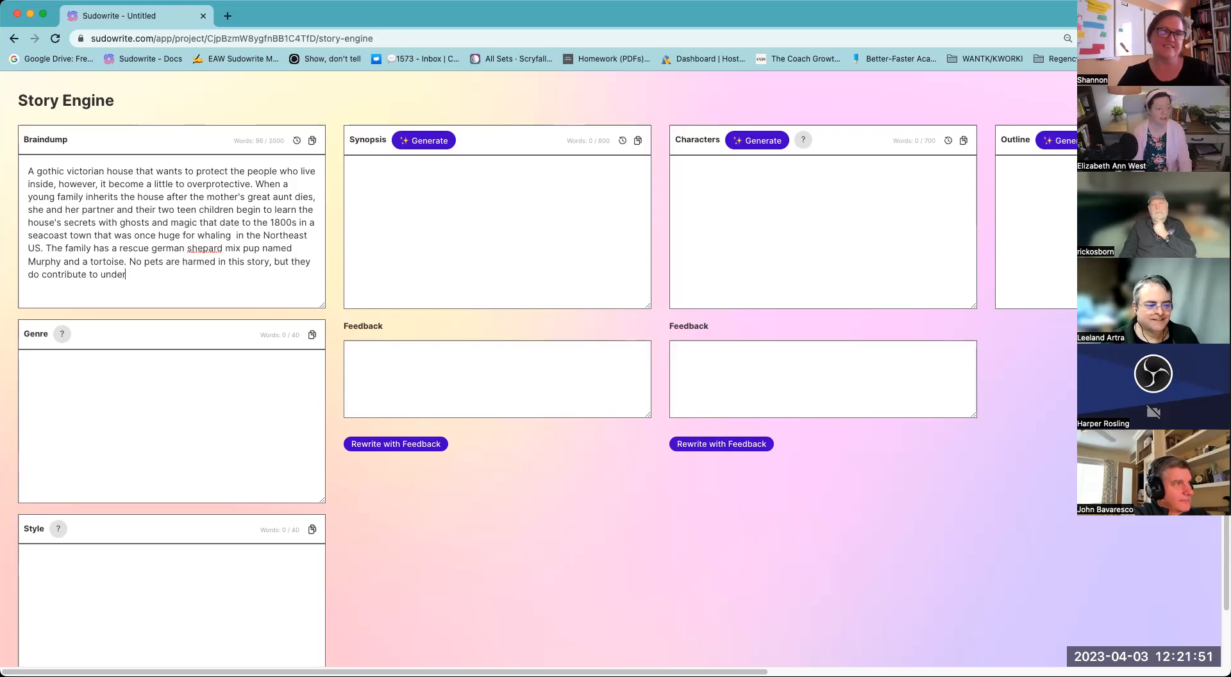
text(standing the weirds things)
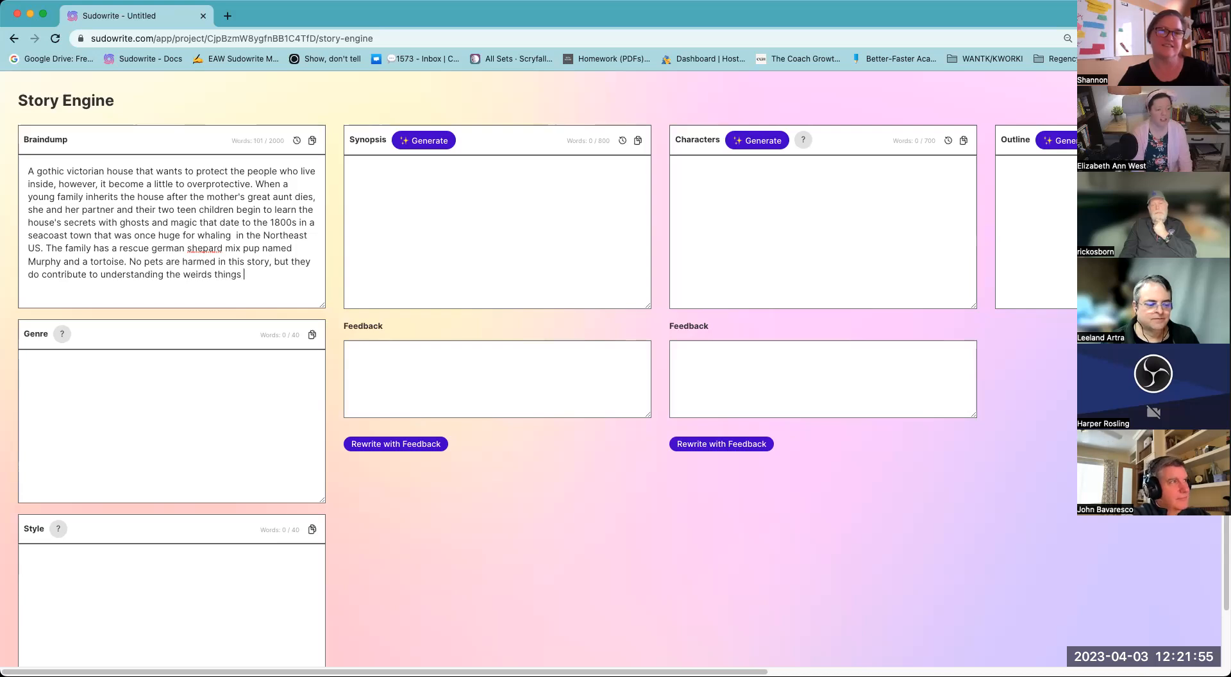
text( happening.)
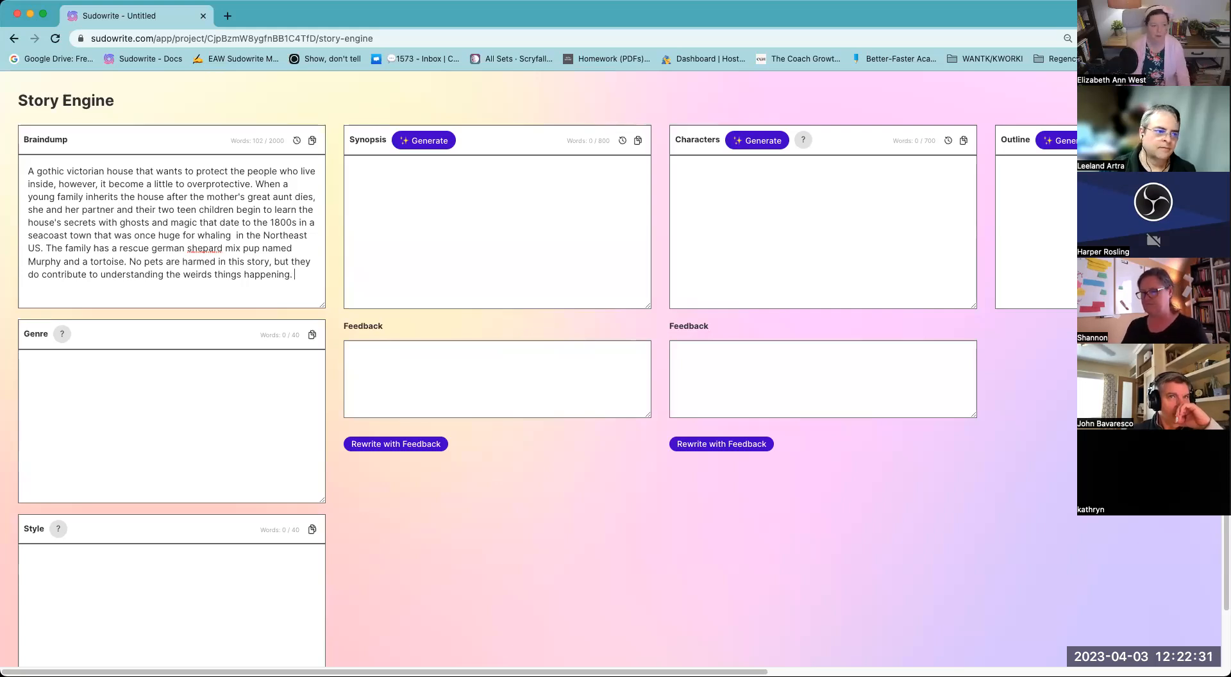
- Add to the braindump: "There is a secret room in the house that the spirit of the HOUSE wants the family to discover."
text(There)
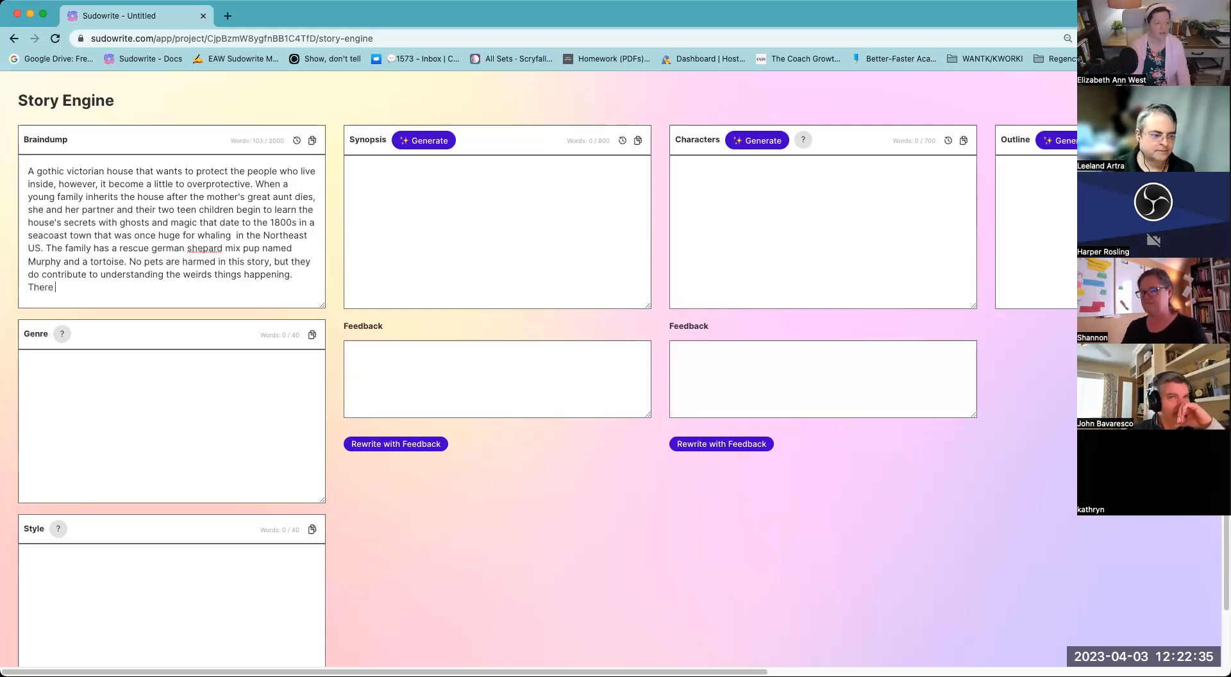
text( is a secret room)
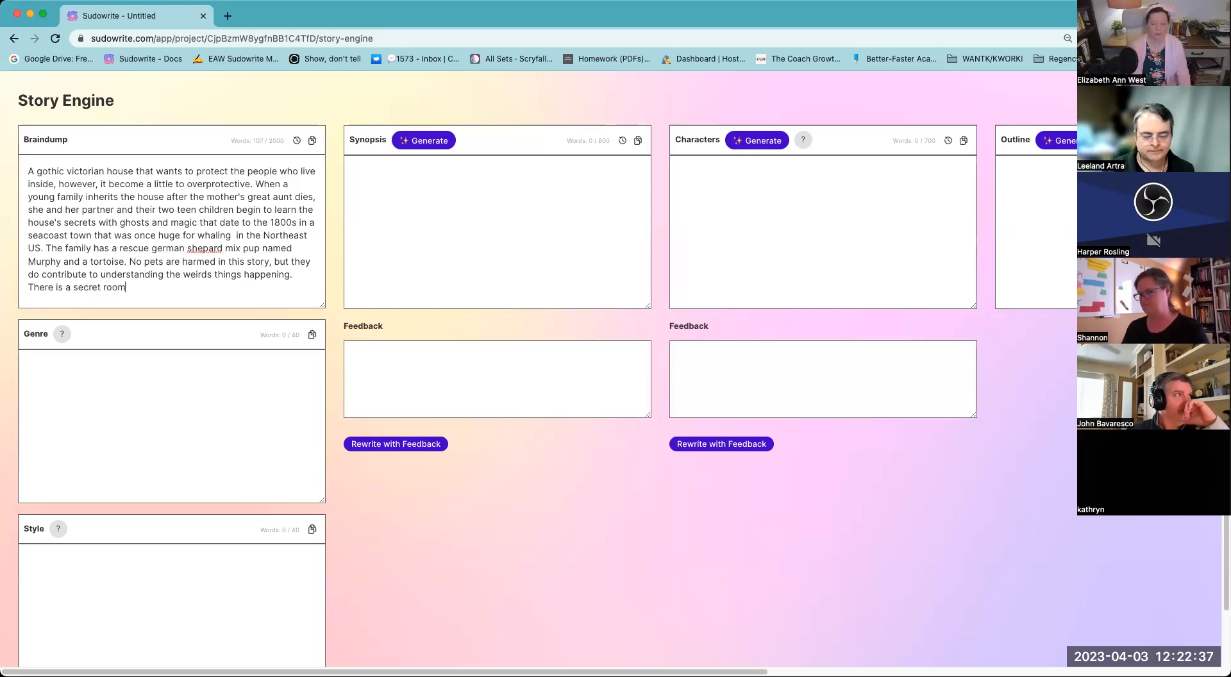
text( in the ouse that the spr)
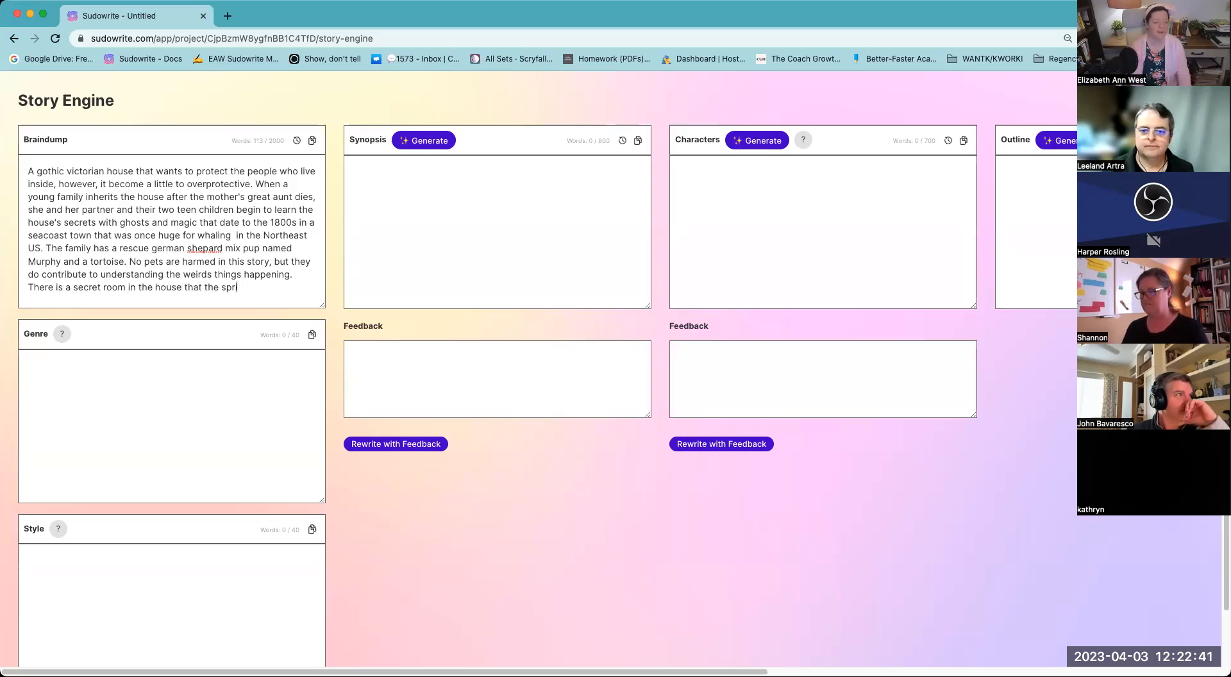
text(irit of teh HOU)
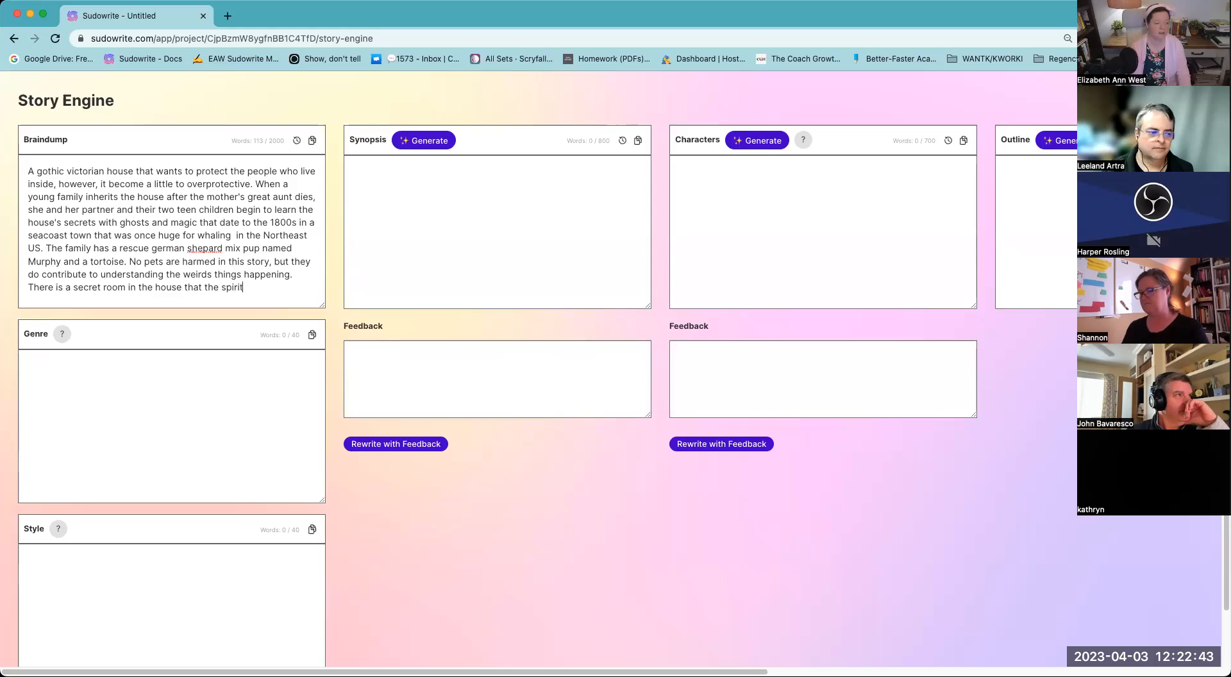
key(BackSpace)
key(BackSpace)
text(he HOUSE wants )
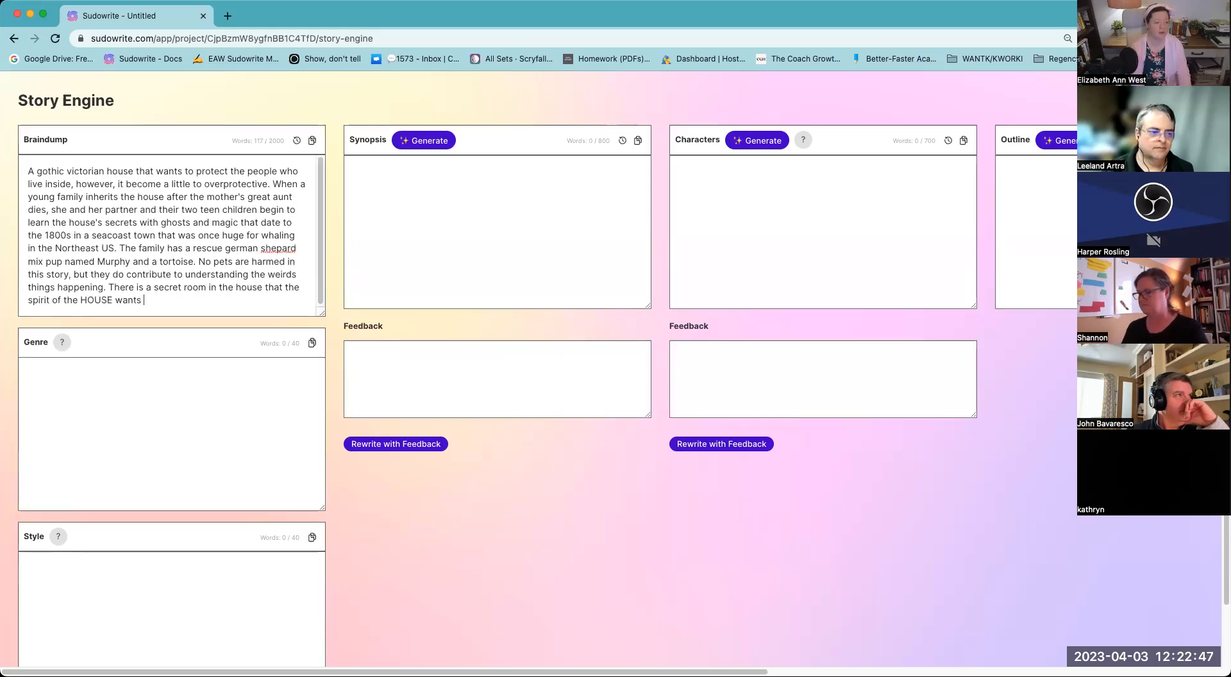
text(the family to discover.)
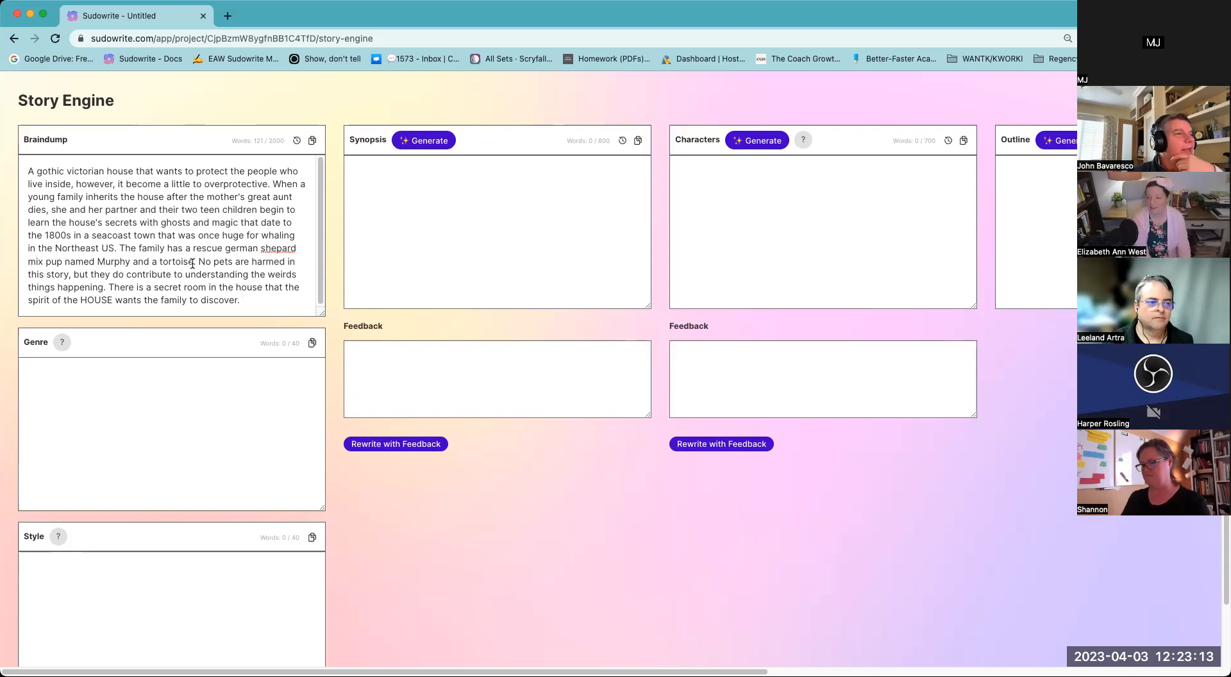
- End the braindump with the sentence "The house is called The Crow's Nest by everyone in town."
text(The h)
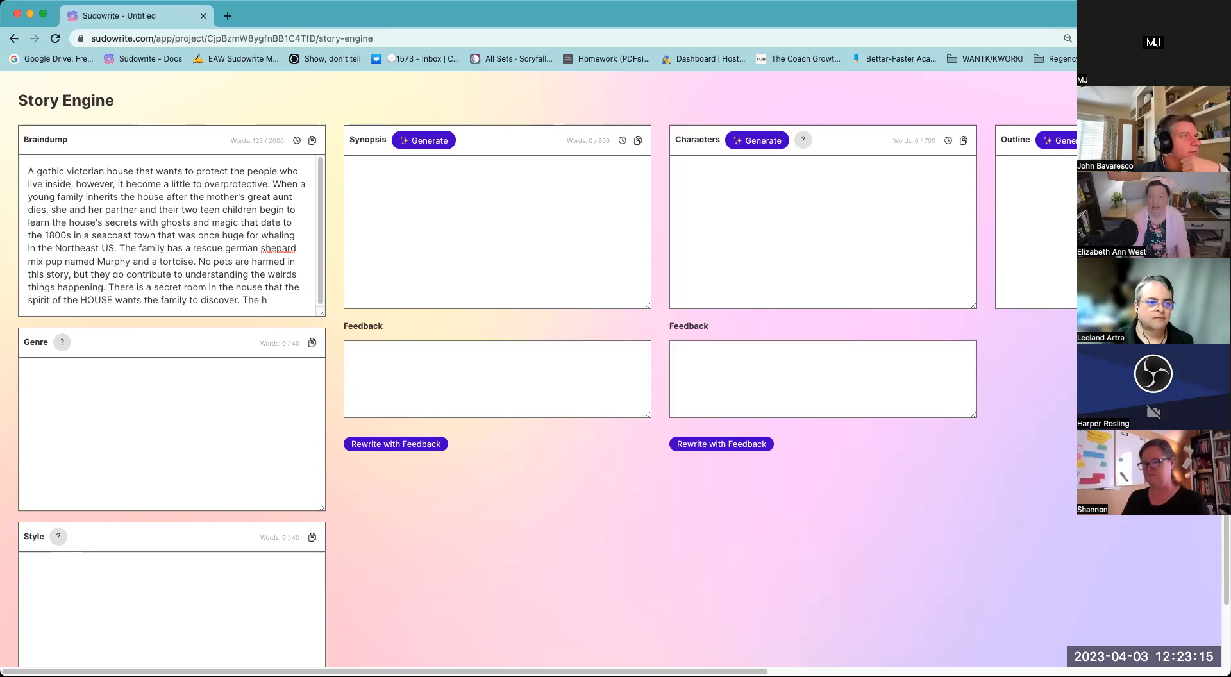
text(ouse is called)
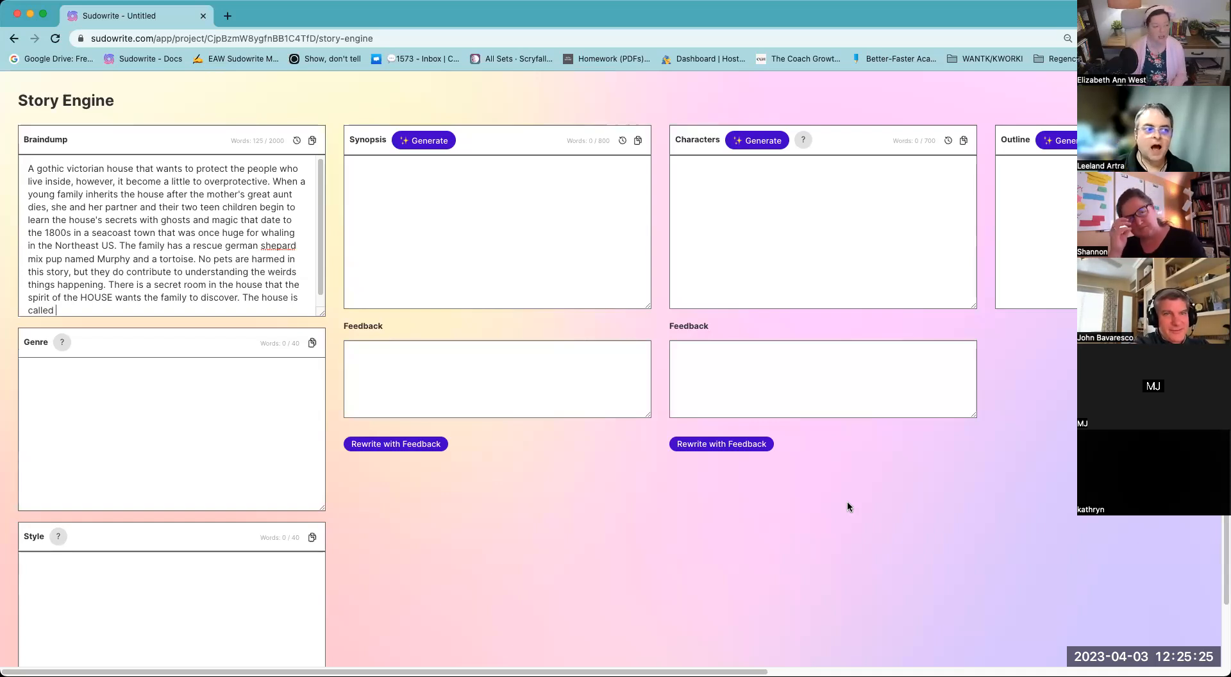
text(The Cro)
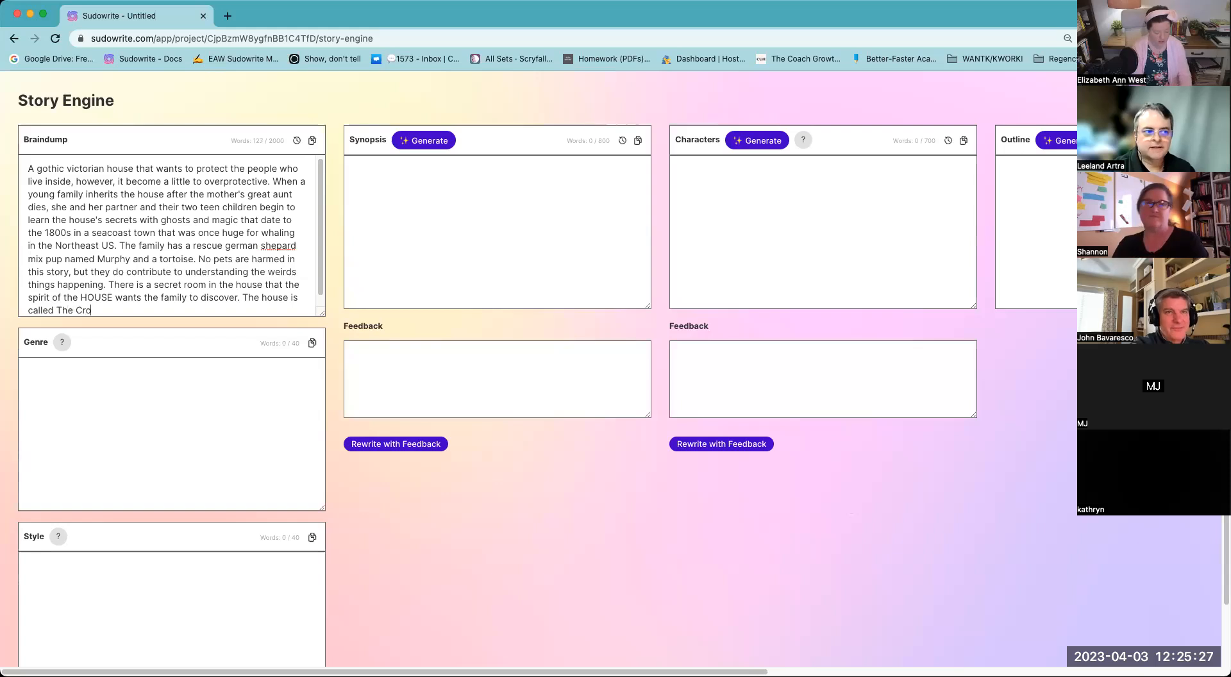
text(w's Nest)
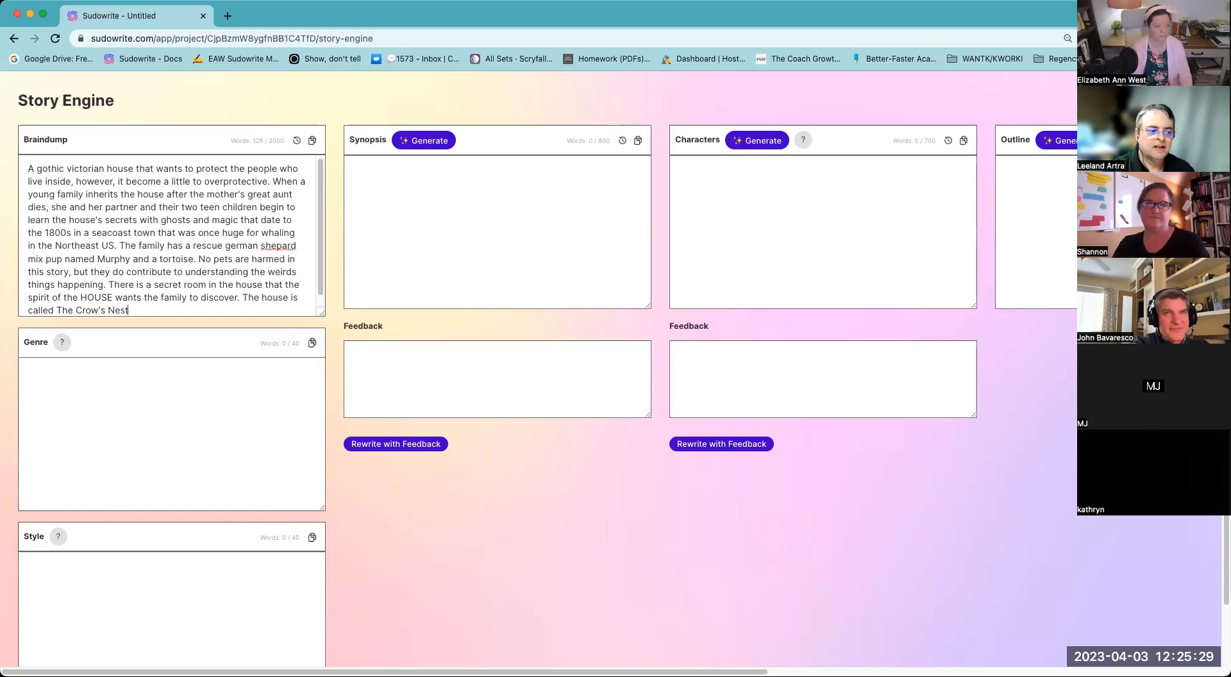
text( by everyone i)
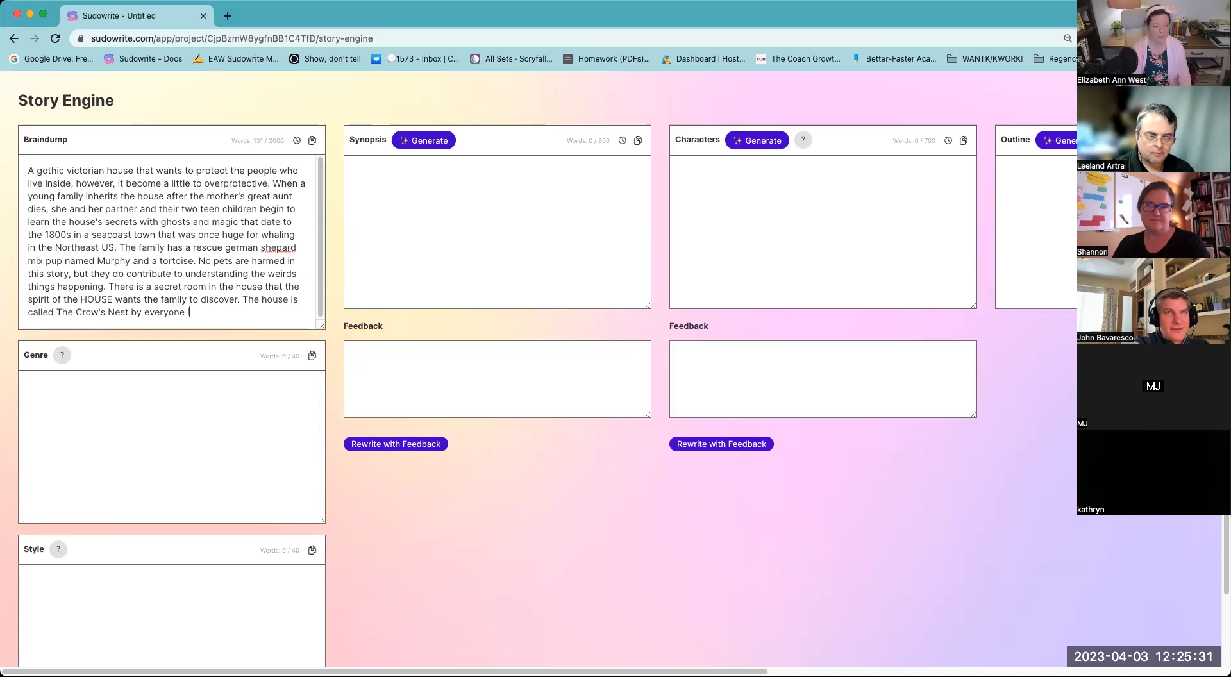
text(n town)
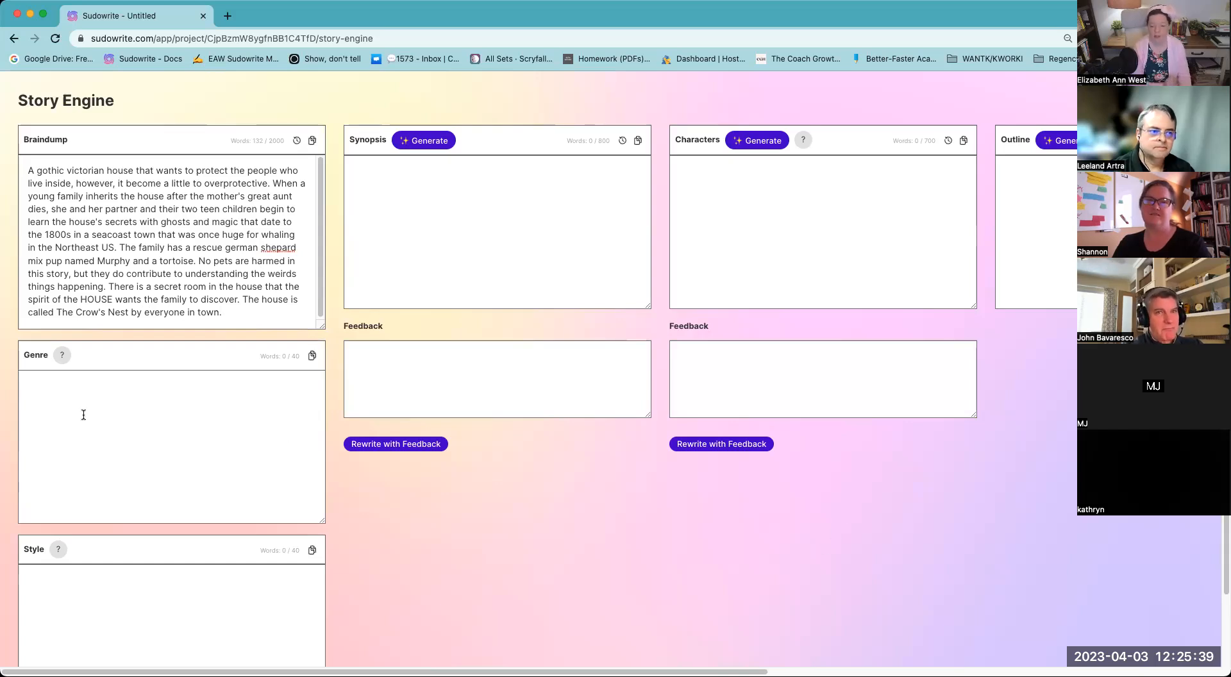
- Enter "light horror, suspenseful, ghost story" as the story's genre
text(light )
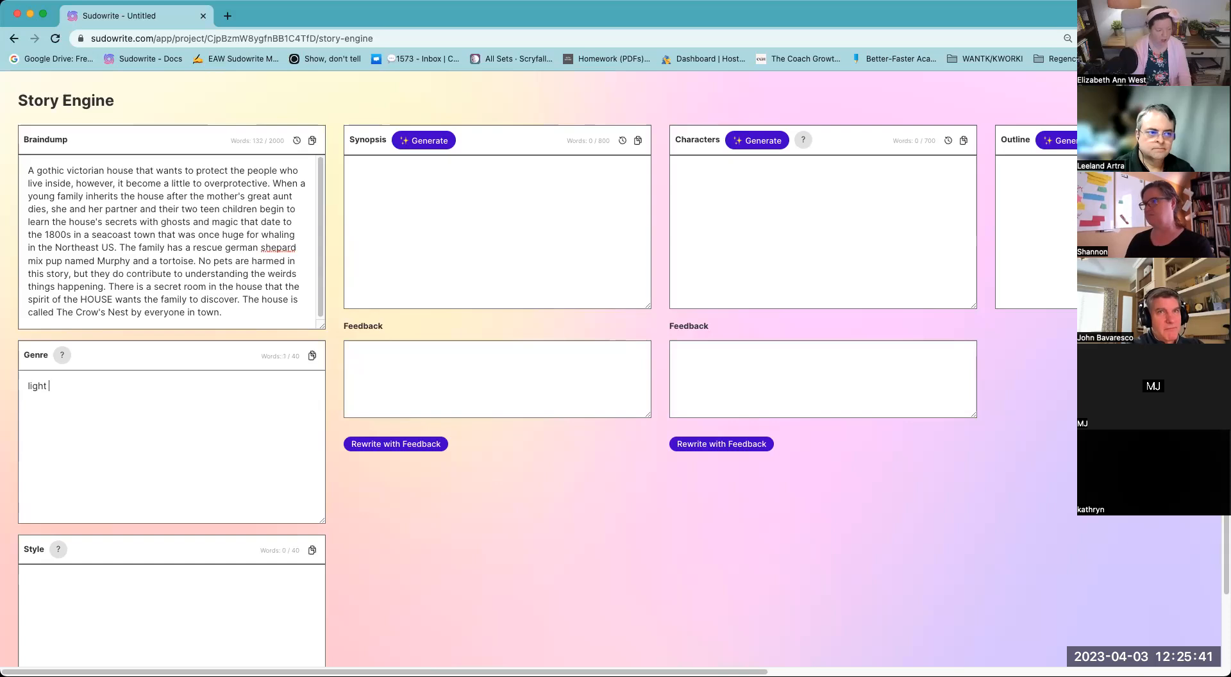
text(horror, su)
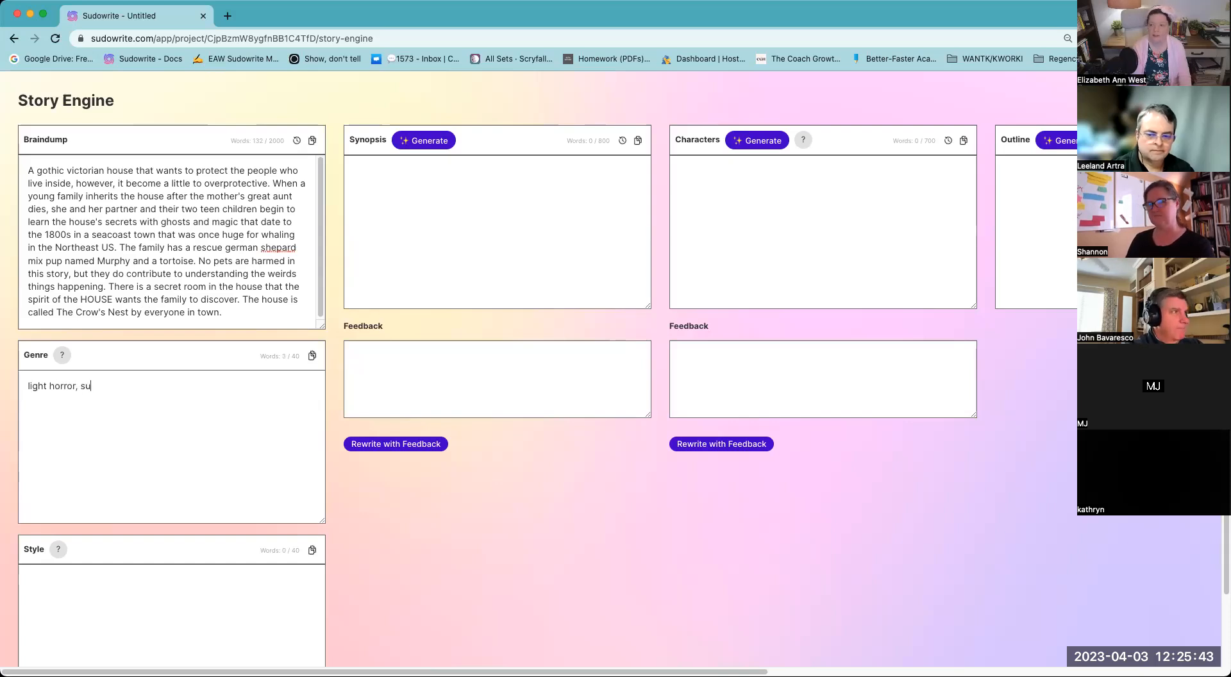
text(spenseful, )
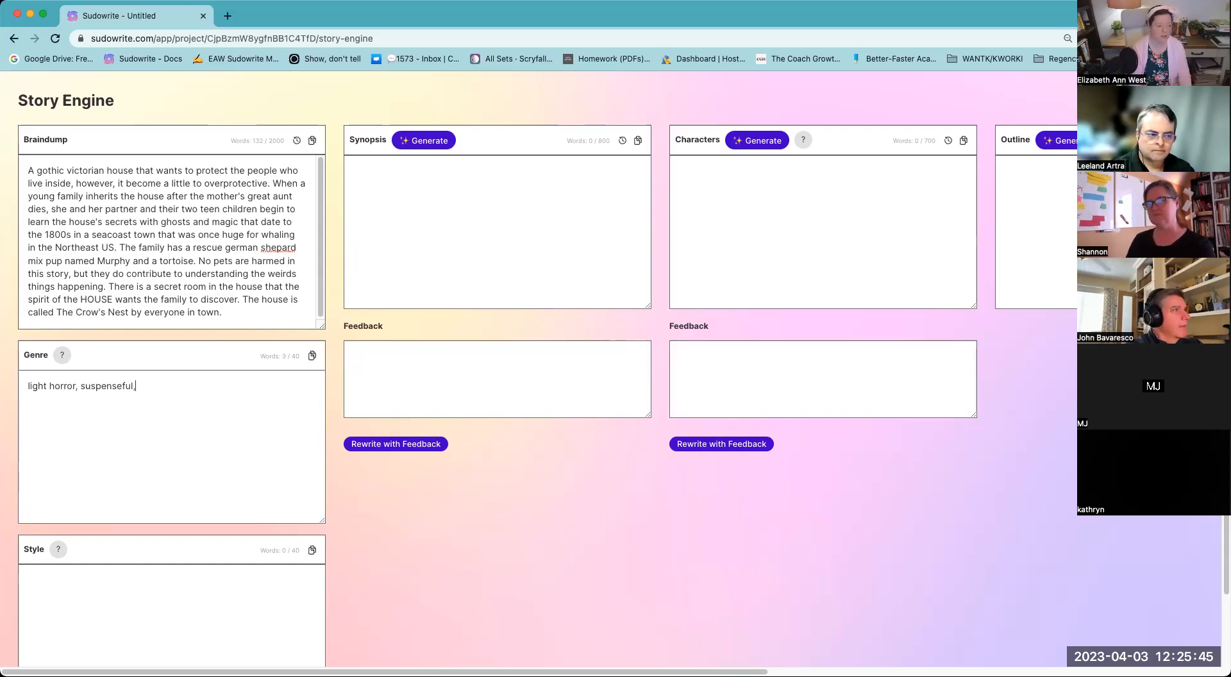
text(ghost story)
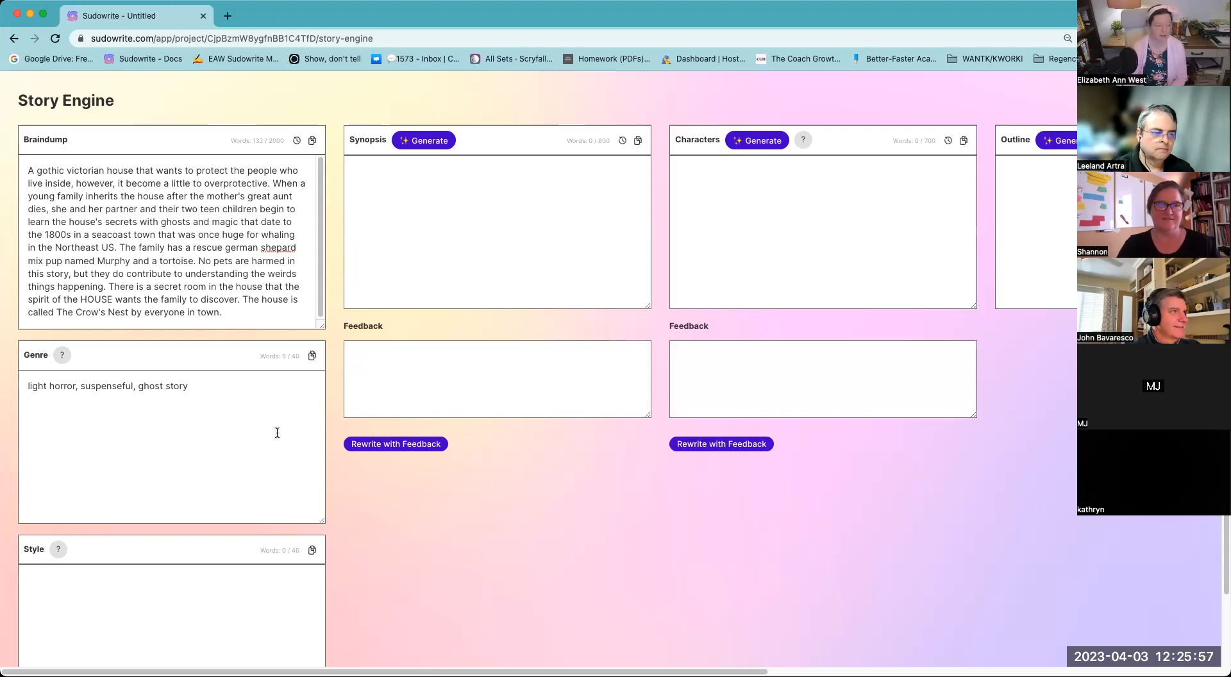
- Check the spelling suggestions for "shepard" in the braindump and place the text cursor after its final sentence
scroll(286, 427, down, 3)
click(135, 561)
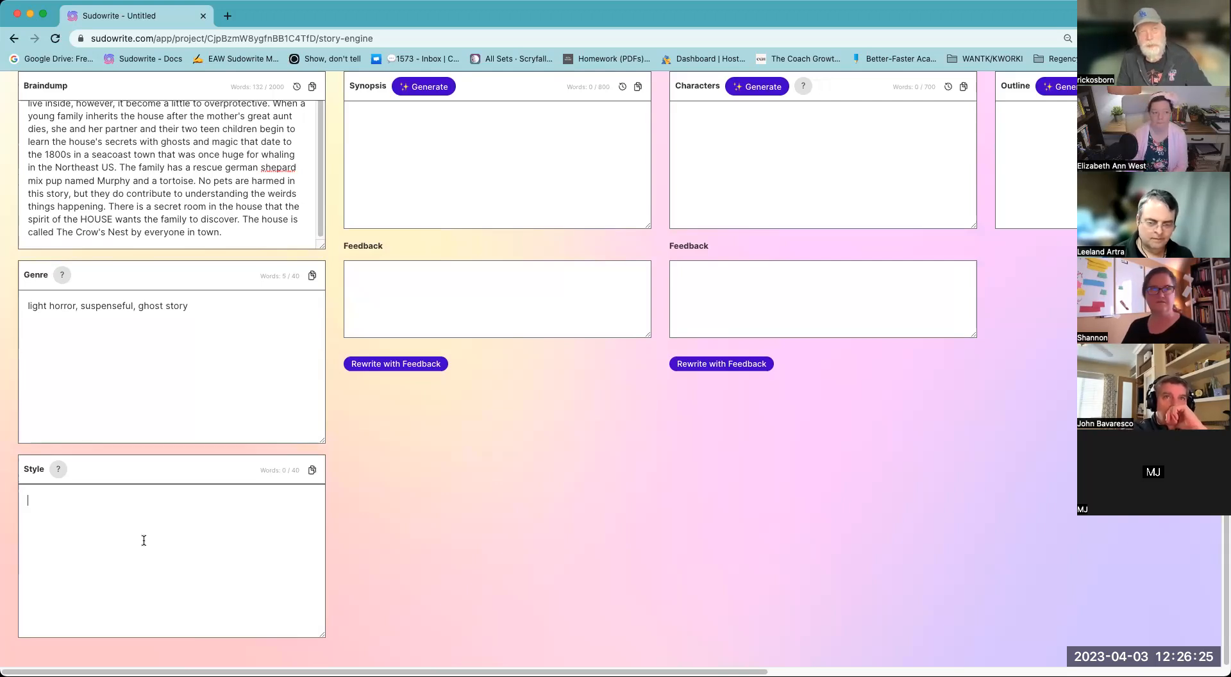
right_click(274, 165)
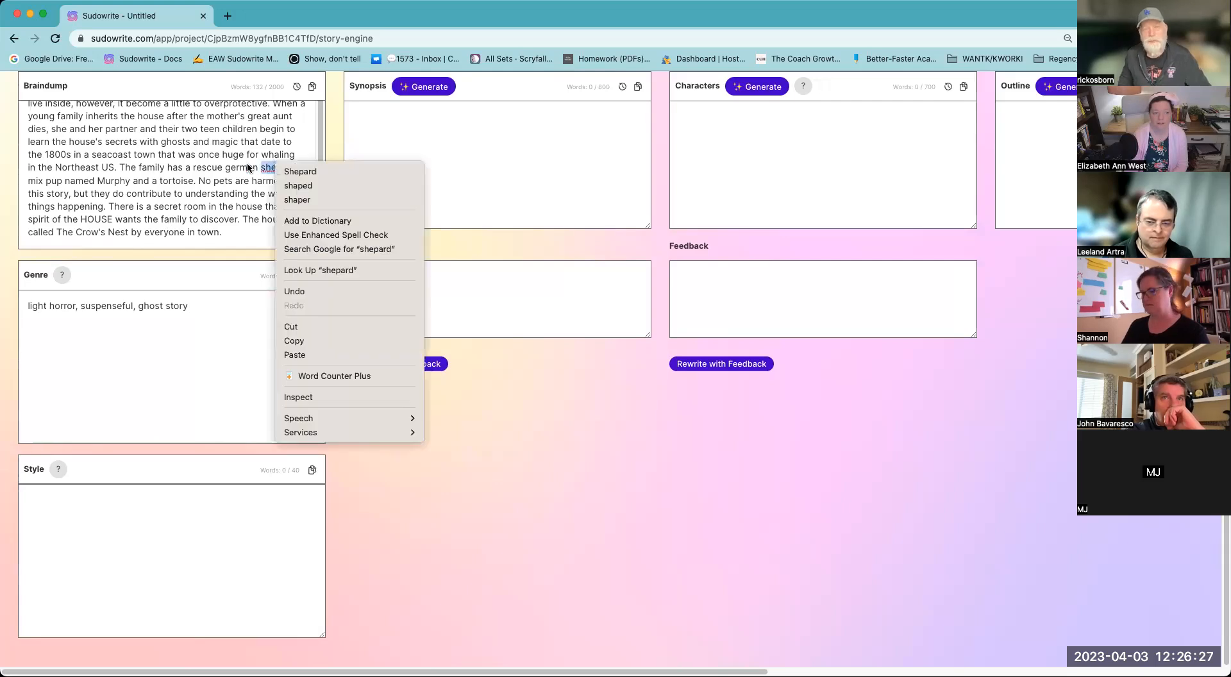
key(Escape)
click(235, 229)
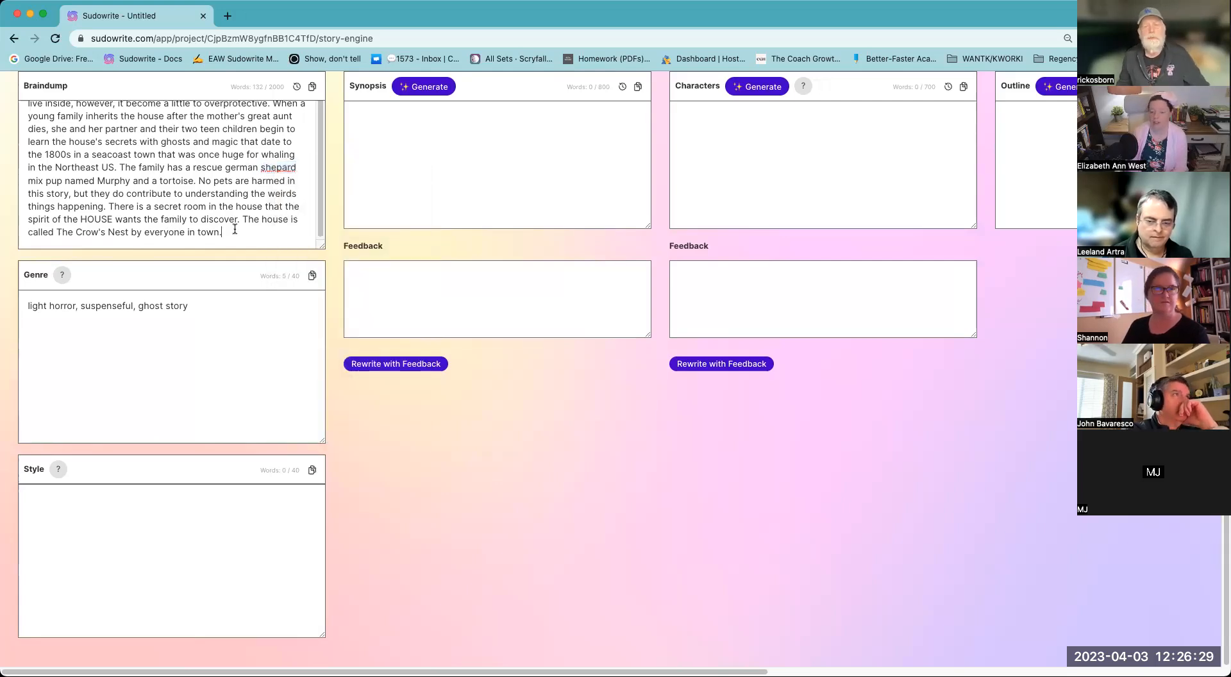
- Review the braindump's version history, compare the oldest saved version with the newest one, and leave without restoring
scroll(240, 256, up, 5)
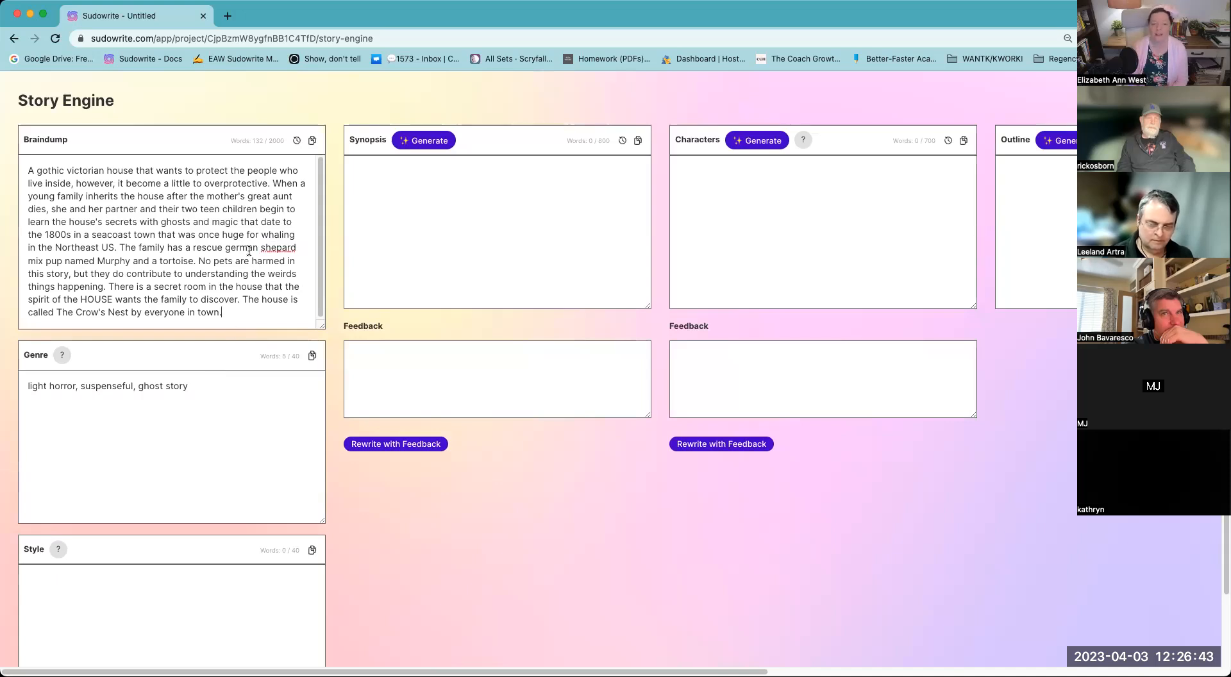
click(298, 141)
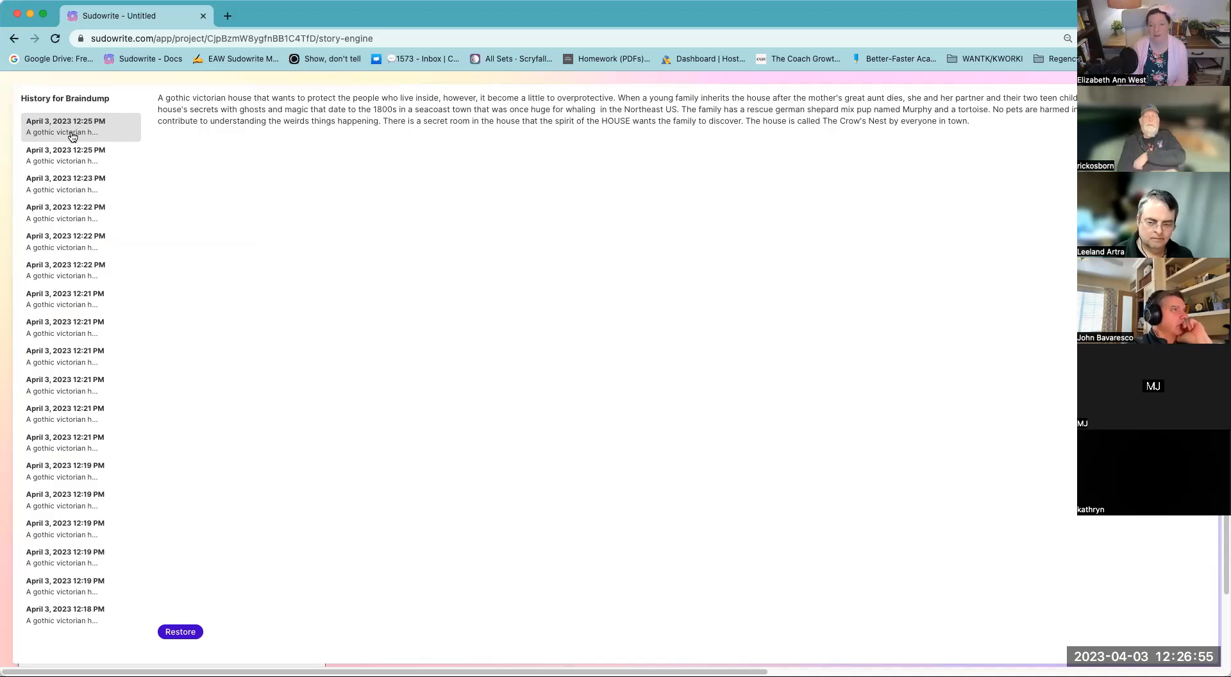
click(69, 618)
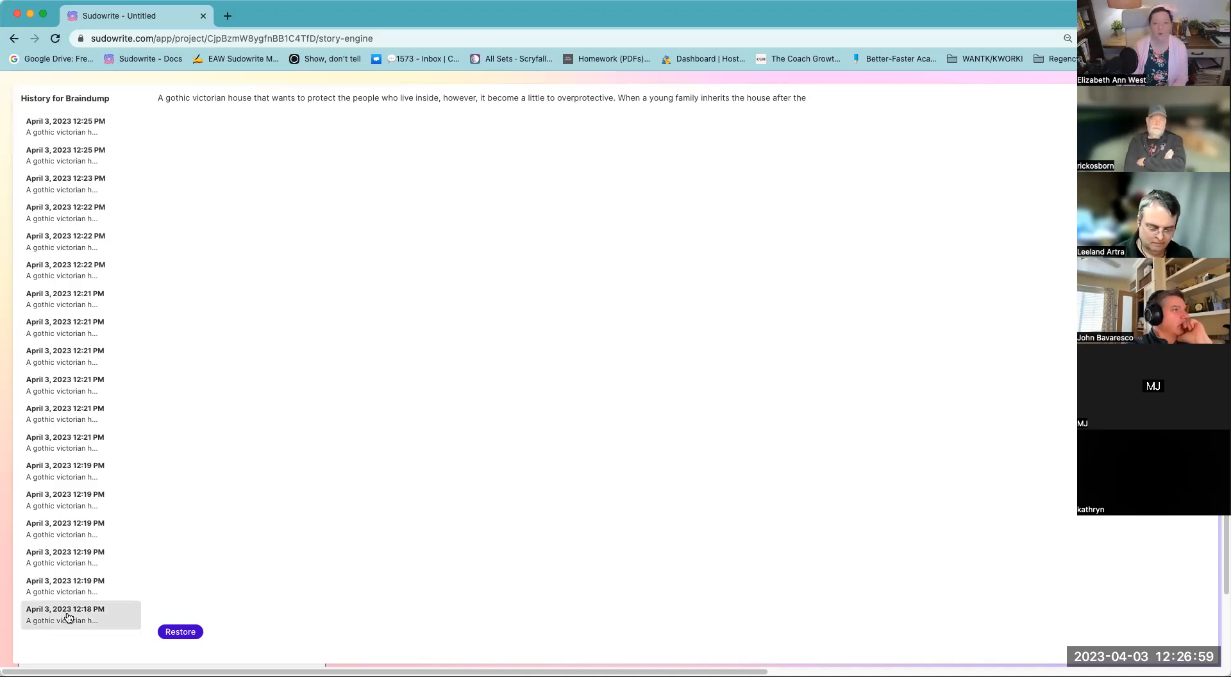
click(68, 143)
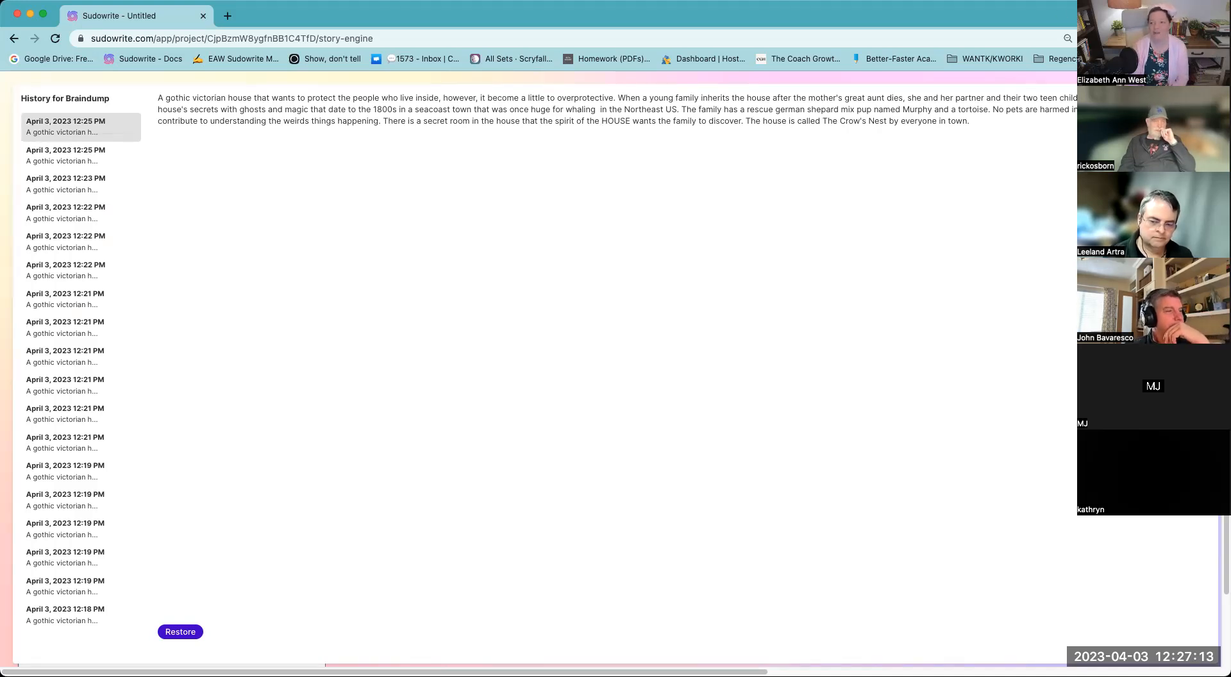
click(7, 197)
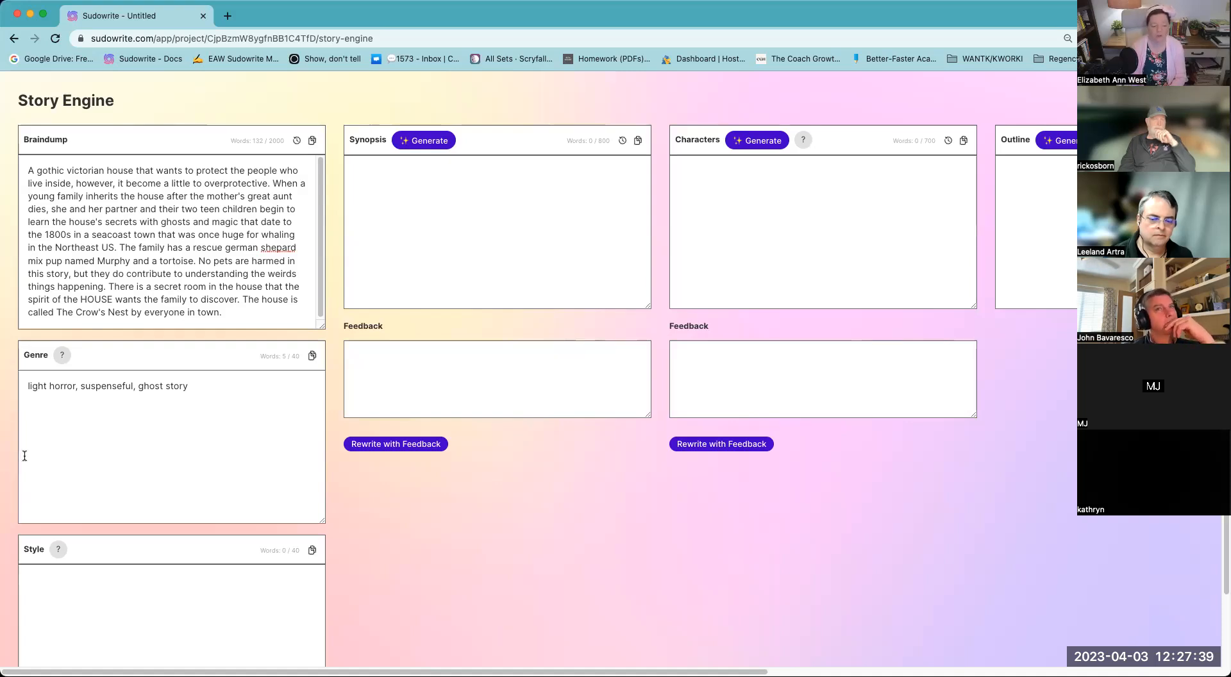
- Look over the Synopsis, Characters and Outline columns, check the Scenes list for options, and return to the braindump
drag(323, 670, 453, 644)
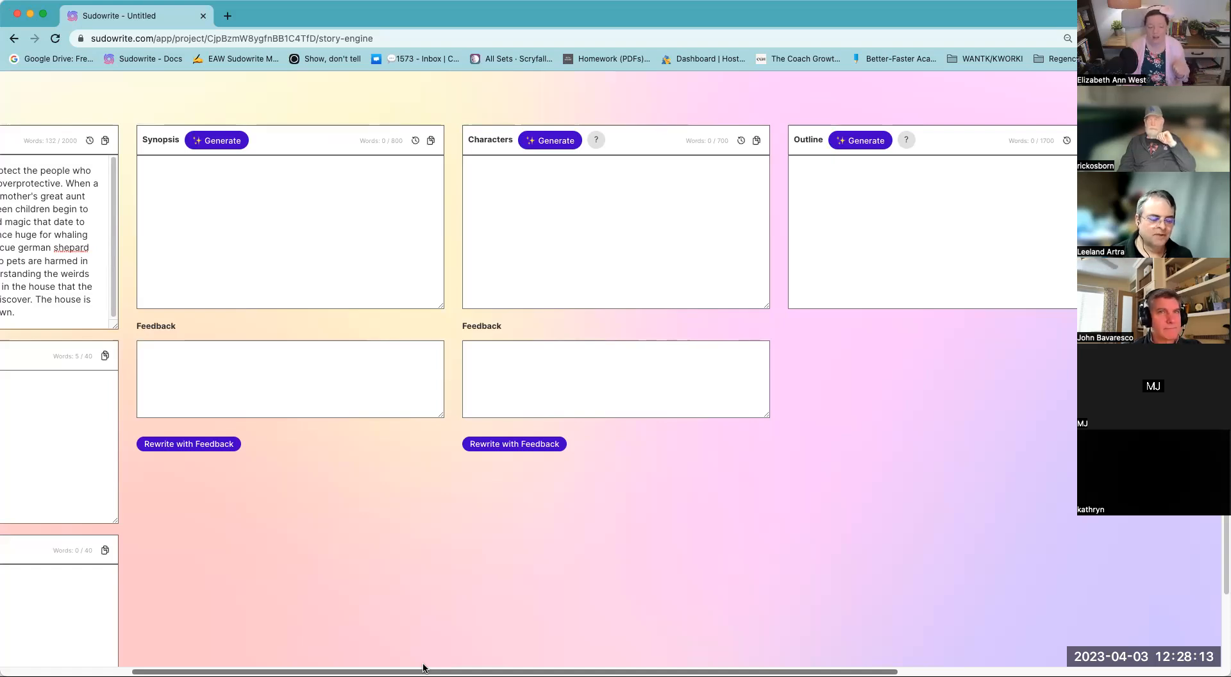
drag(423, 668, 685, 669)
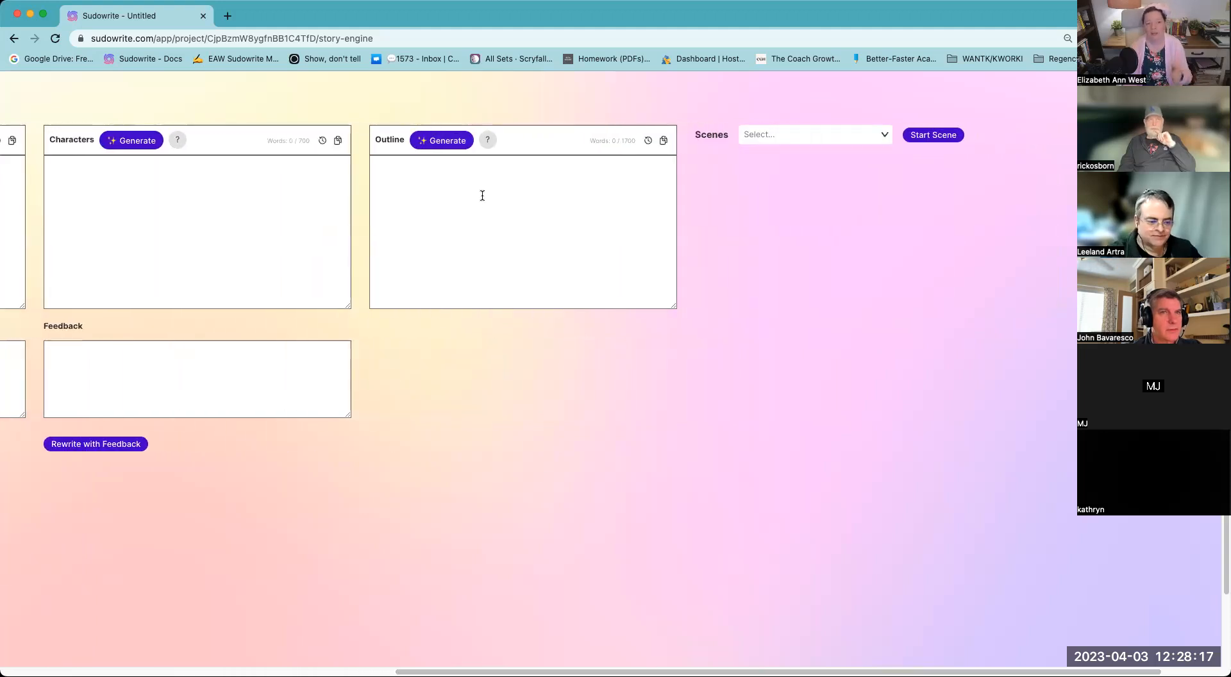
click(891, 136)
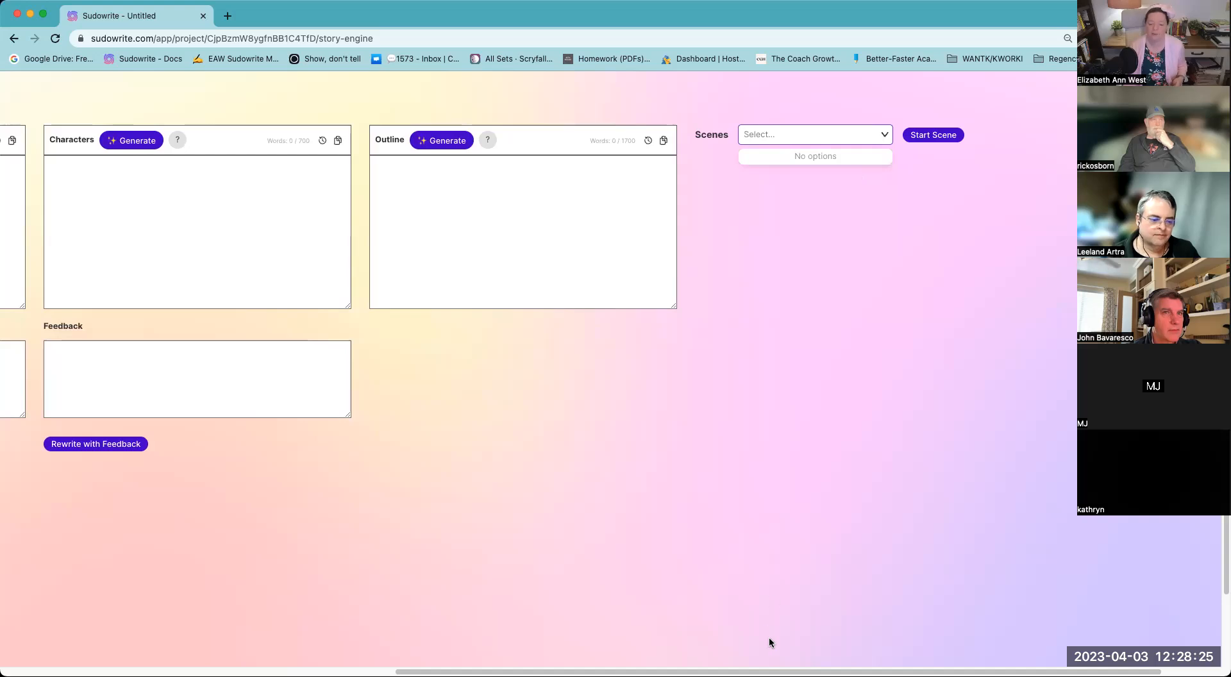
drag(749, 670, 231, 647)
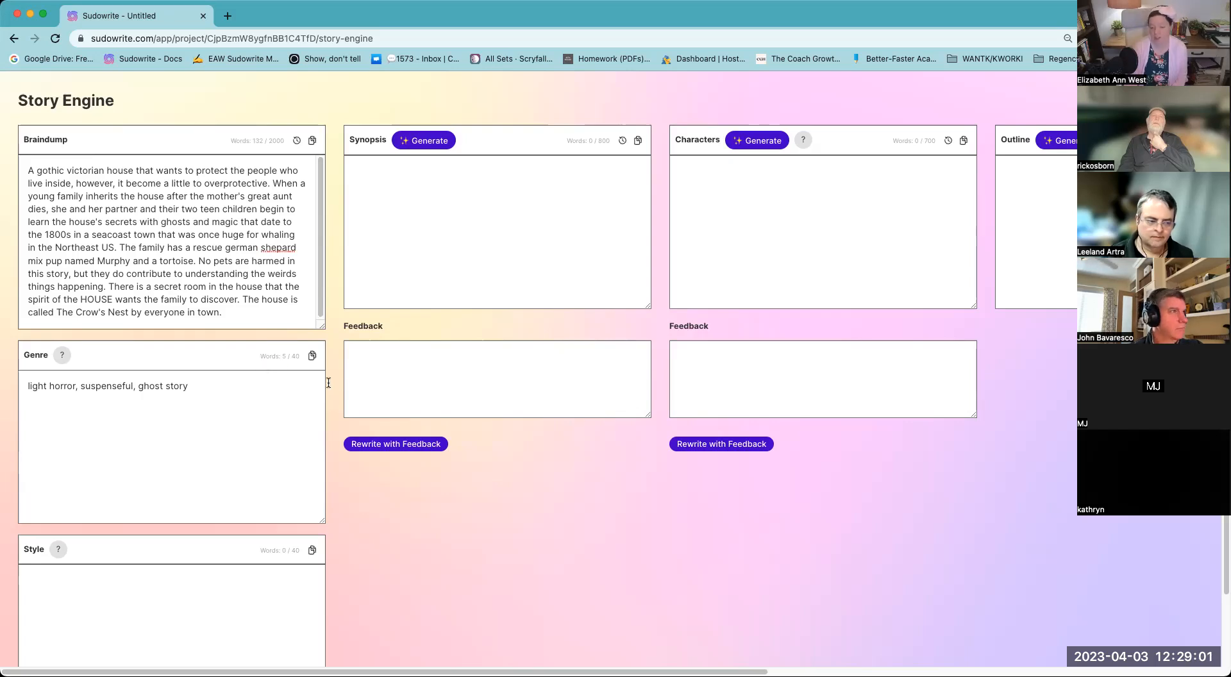
click(286, 395)
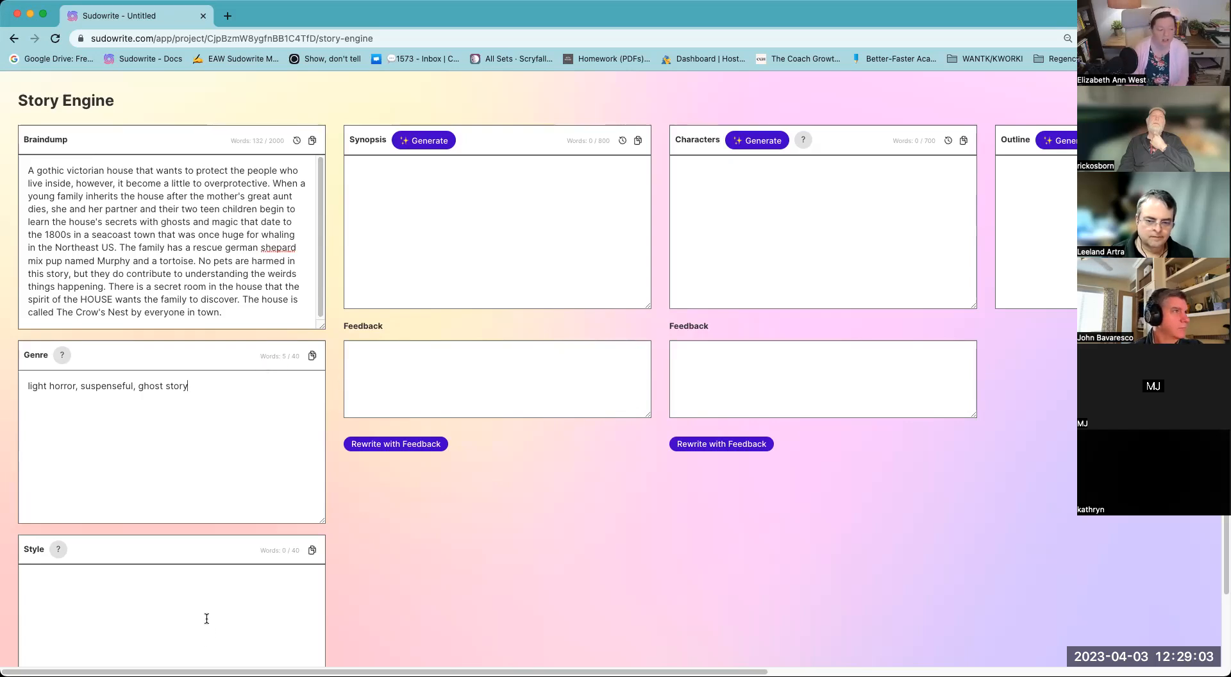
scroll(237, 586, down, 2)
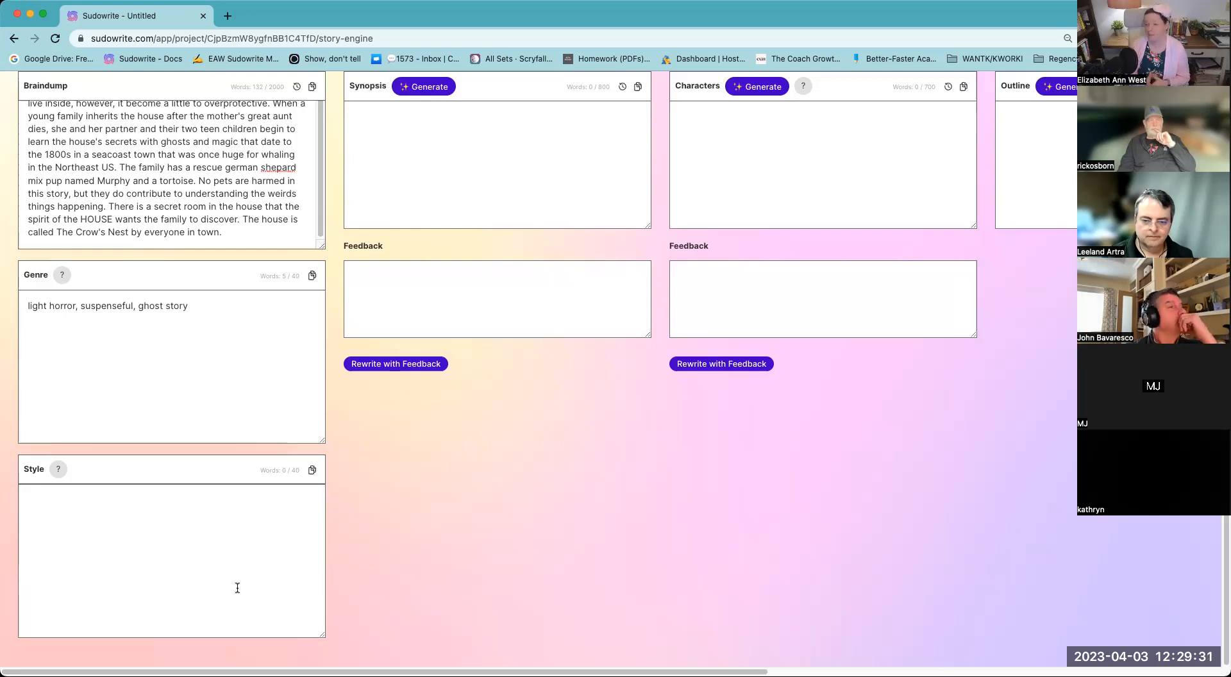
click(237, 588)
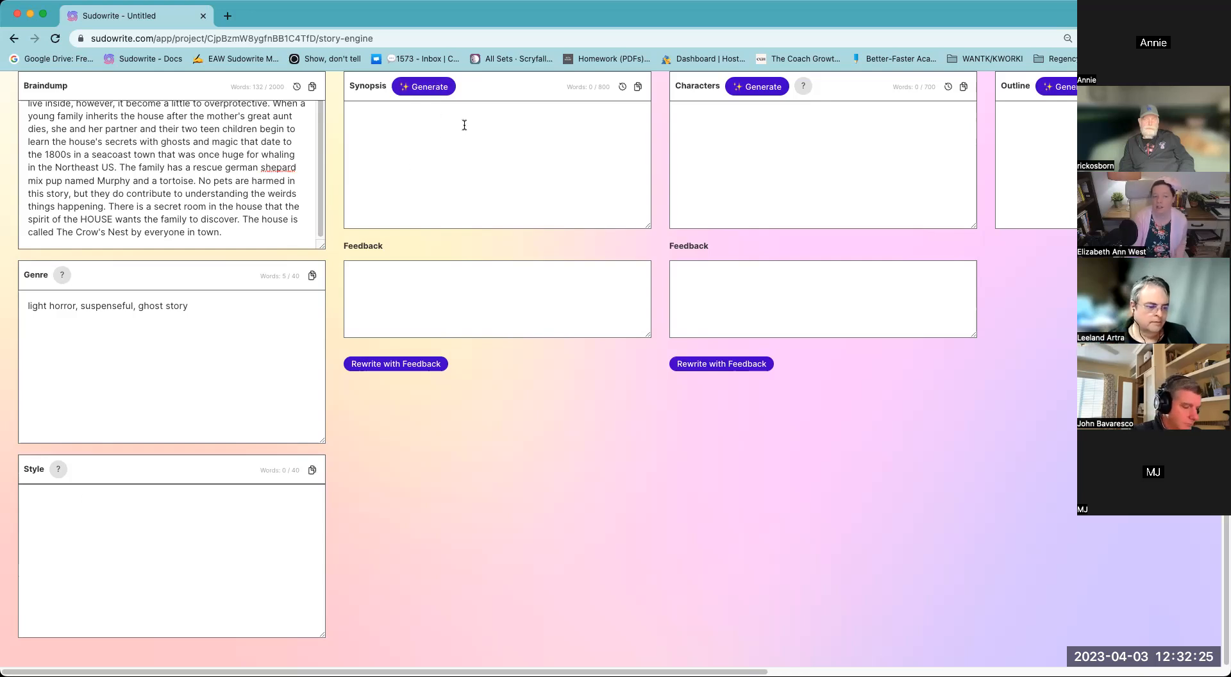
scroll(490, 181, up, 3)
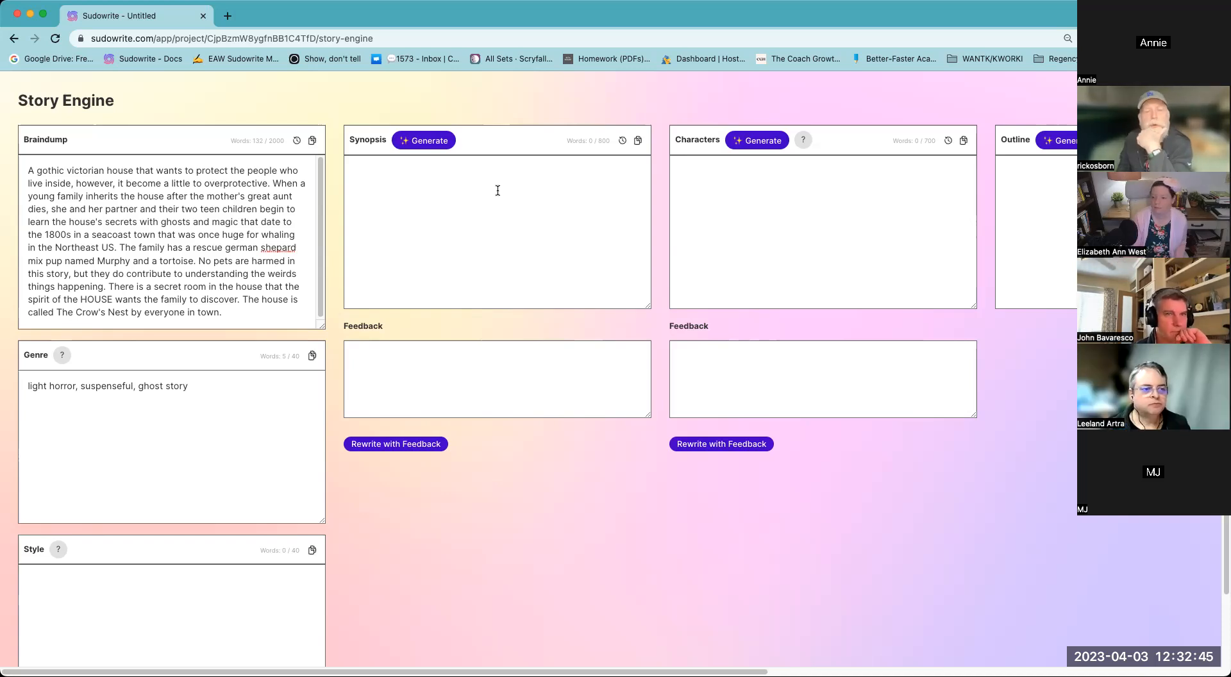
scroll(466, 517, down, 2)
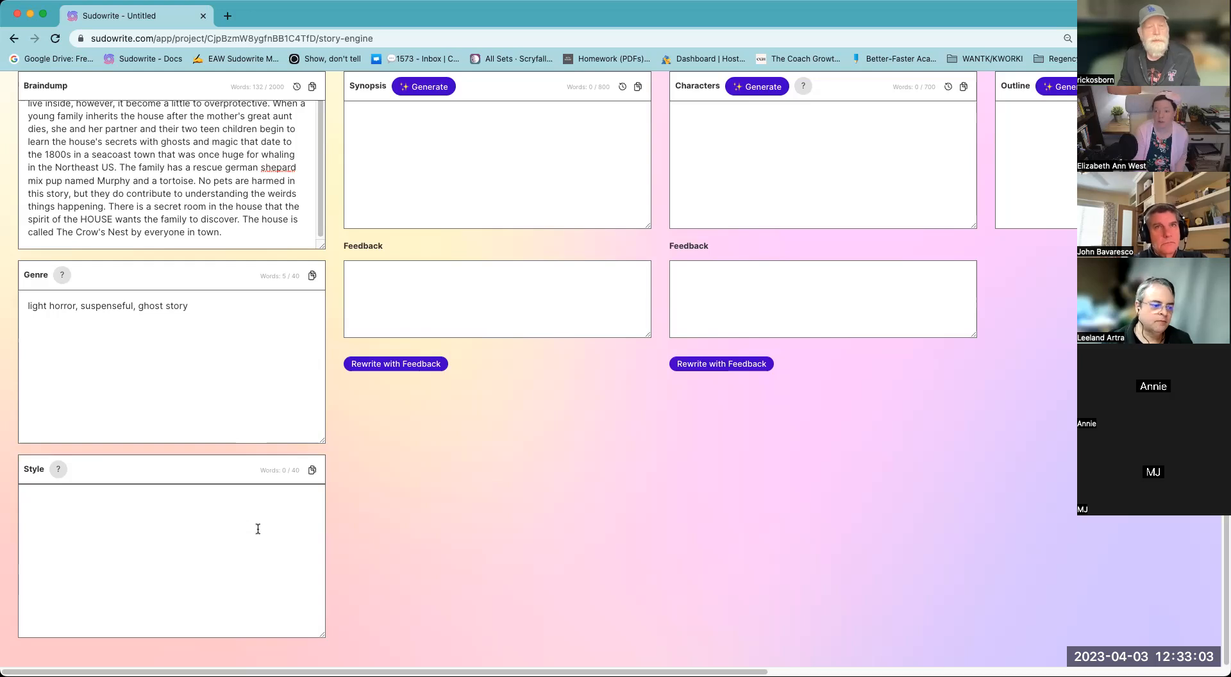
click(258, 530)
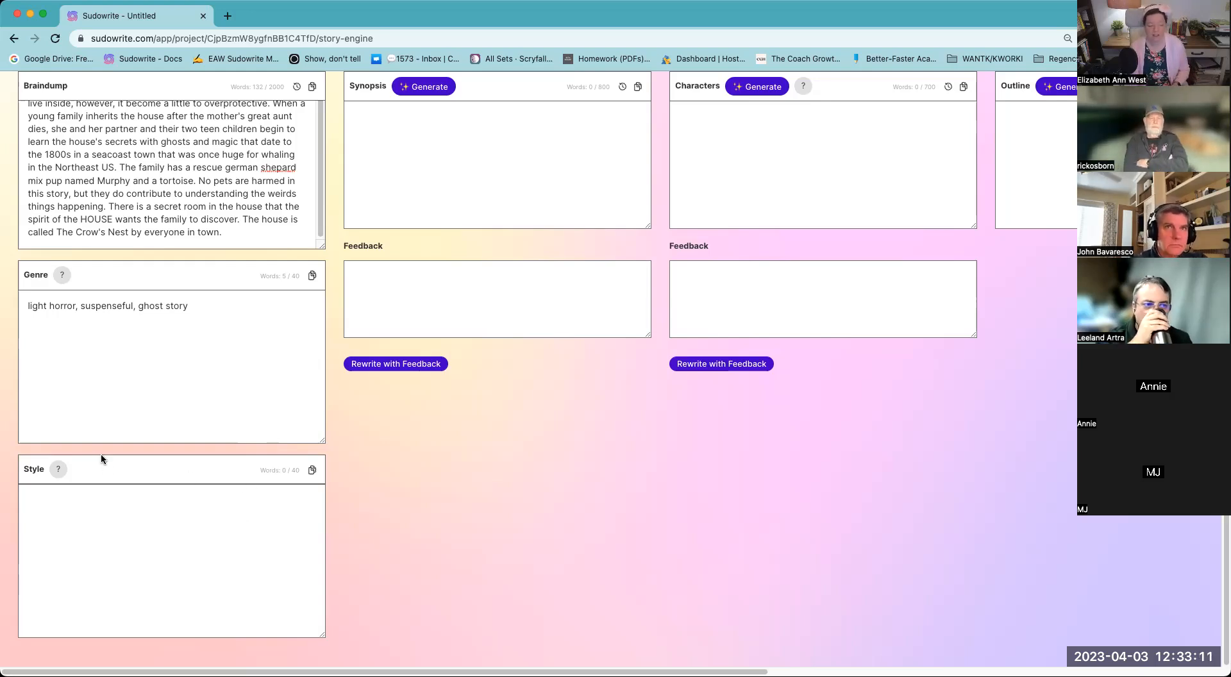
- Read the help examples for the Style and Genre fields, including the Style examples a second time
click(60, 471)
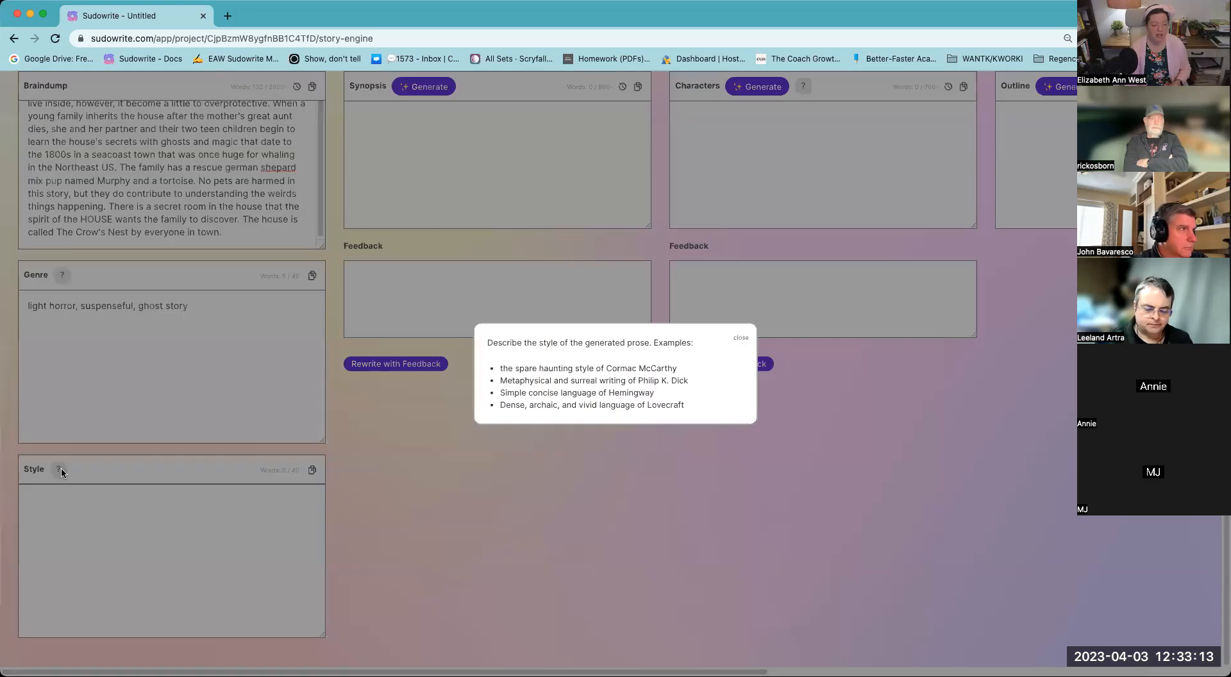
click(742, 340)
click(63, 275)
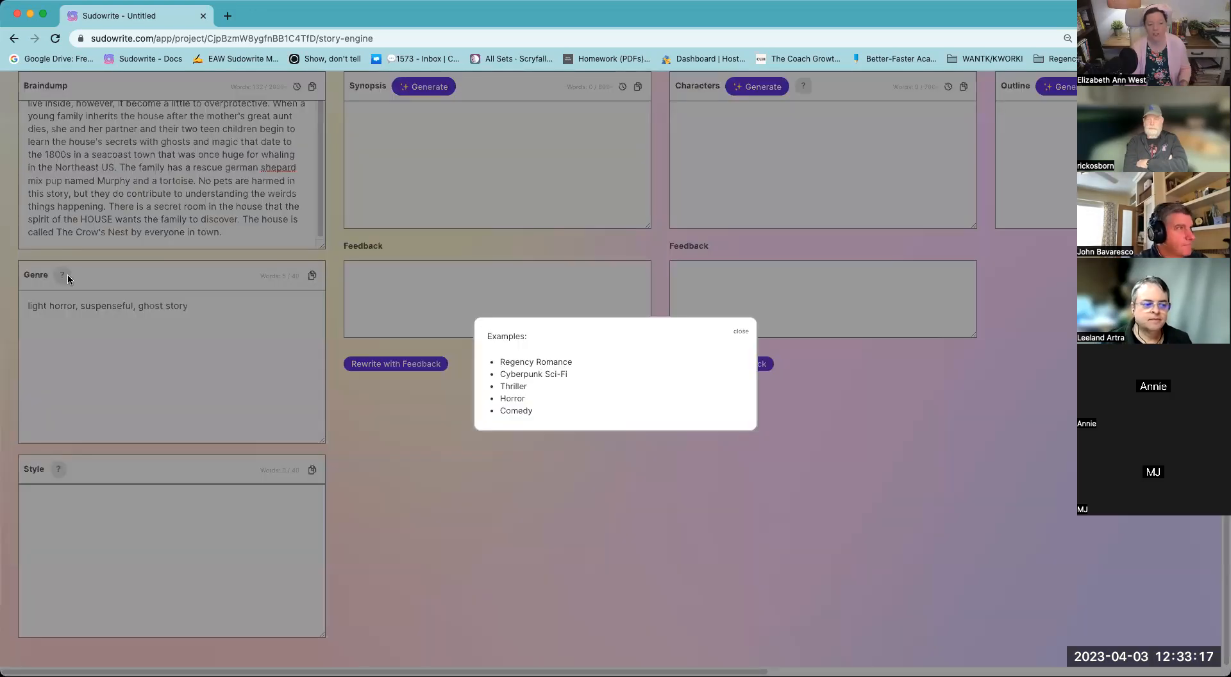
click(743, 333)
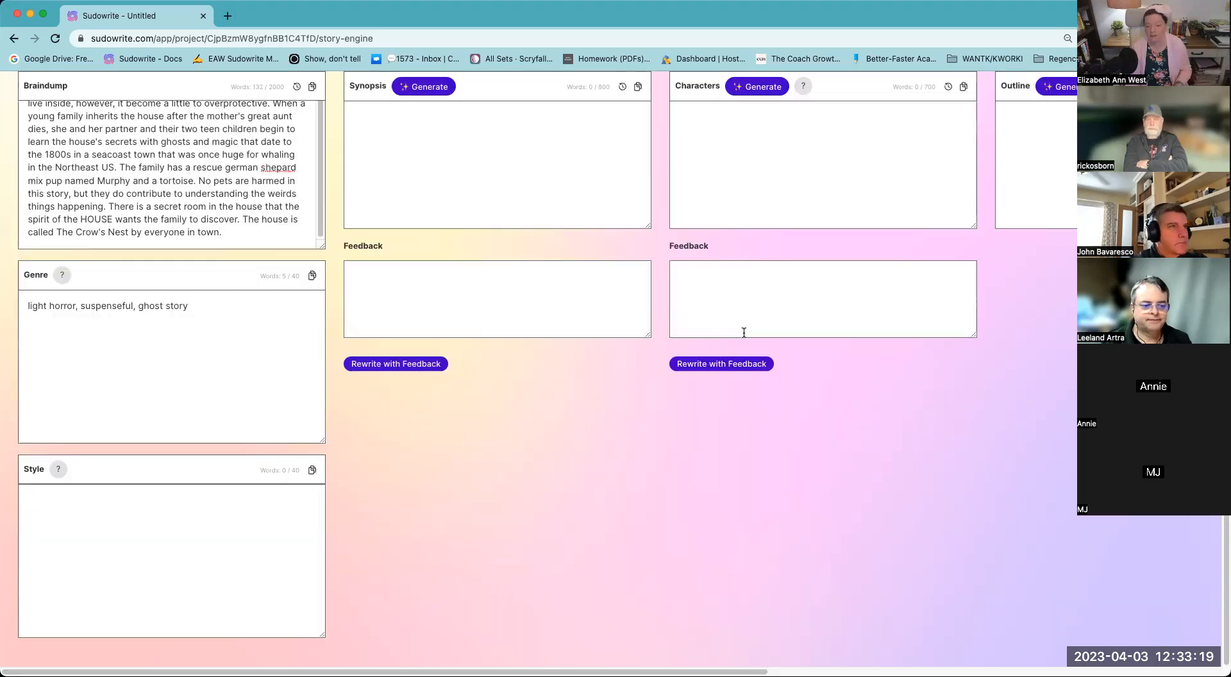
click(59, 469)
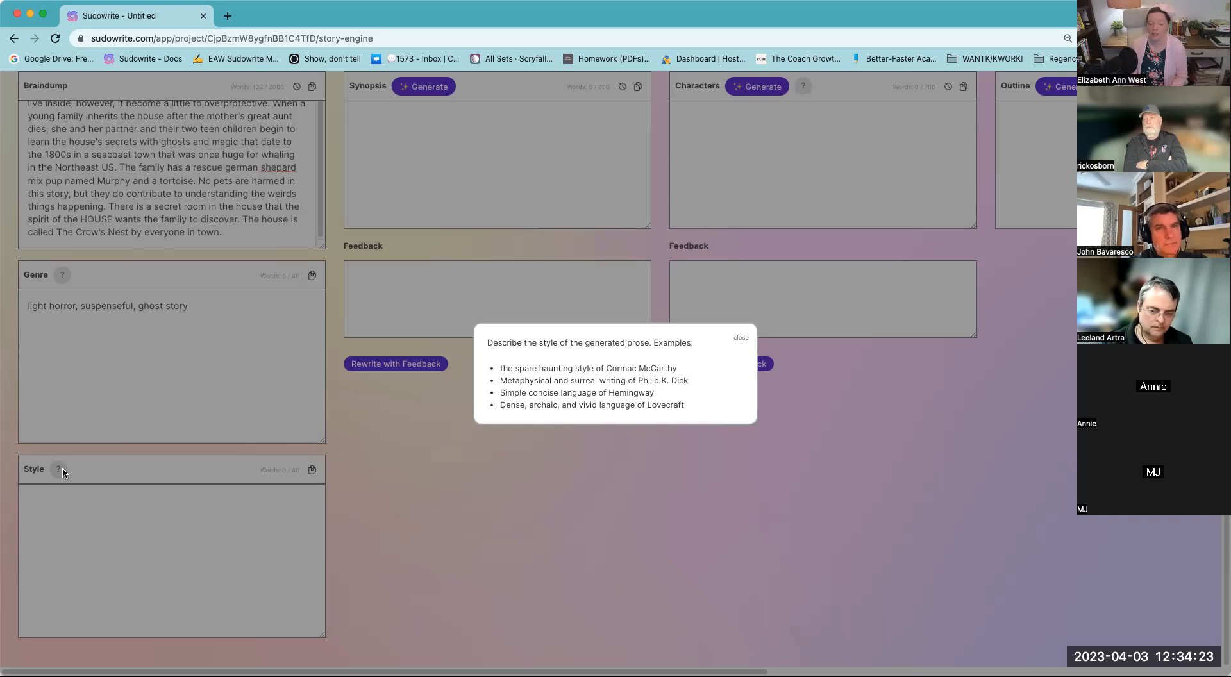
click(163, 525)
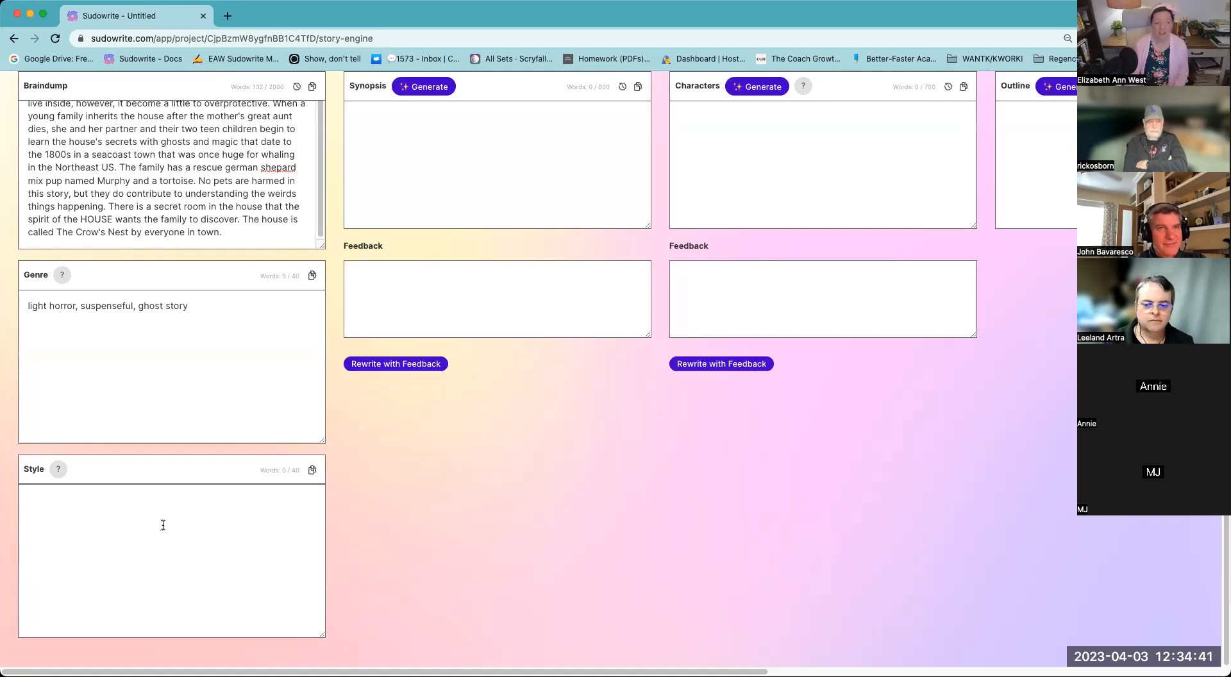
- Correct the dog's breed in the braindump to "German Shepard", using the suggested spelling and a capital G
right_click(274, 169)
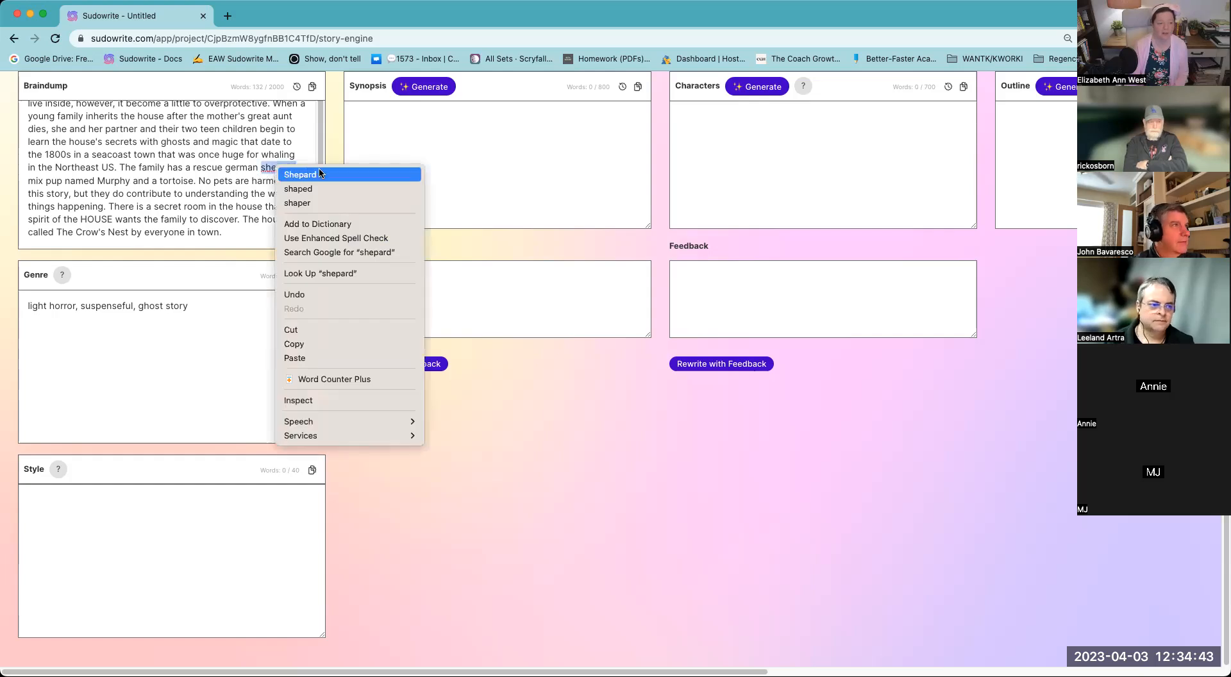
click(300, 175)
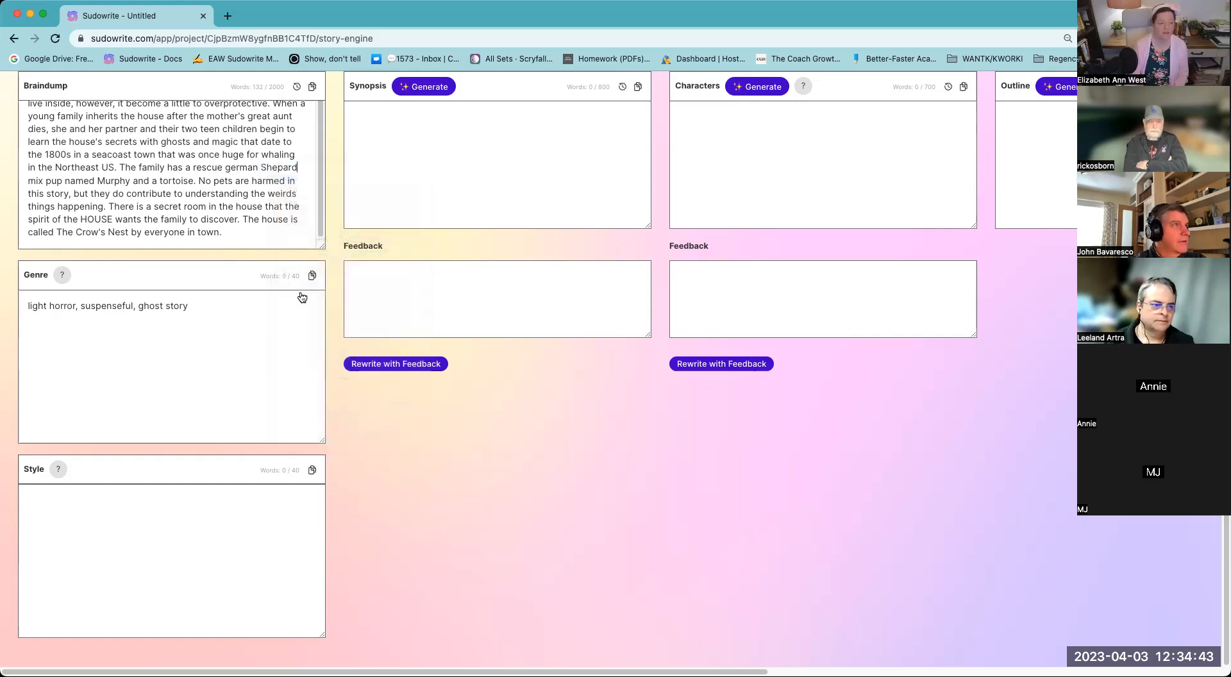
click(230, 168)
key(BackSpace)
text(G)
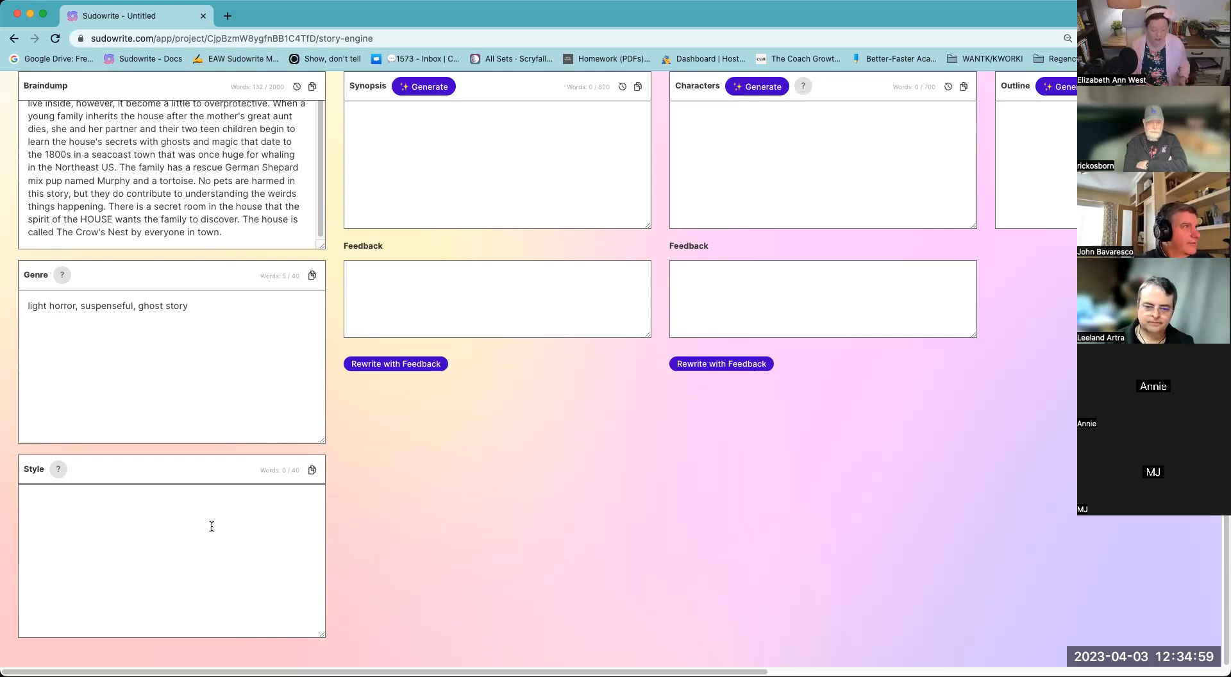
- Enter "for a modern reading audience, lots of twists and turns, many cliffhangers" as the story's style
text(for a modern reading audience, lot)
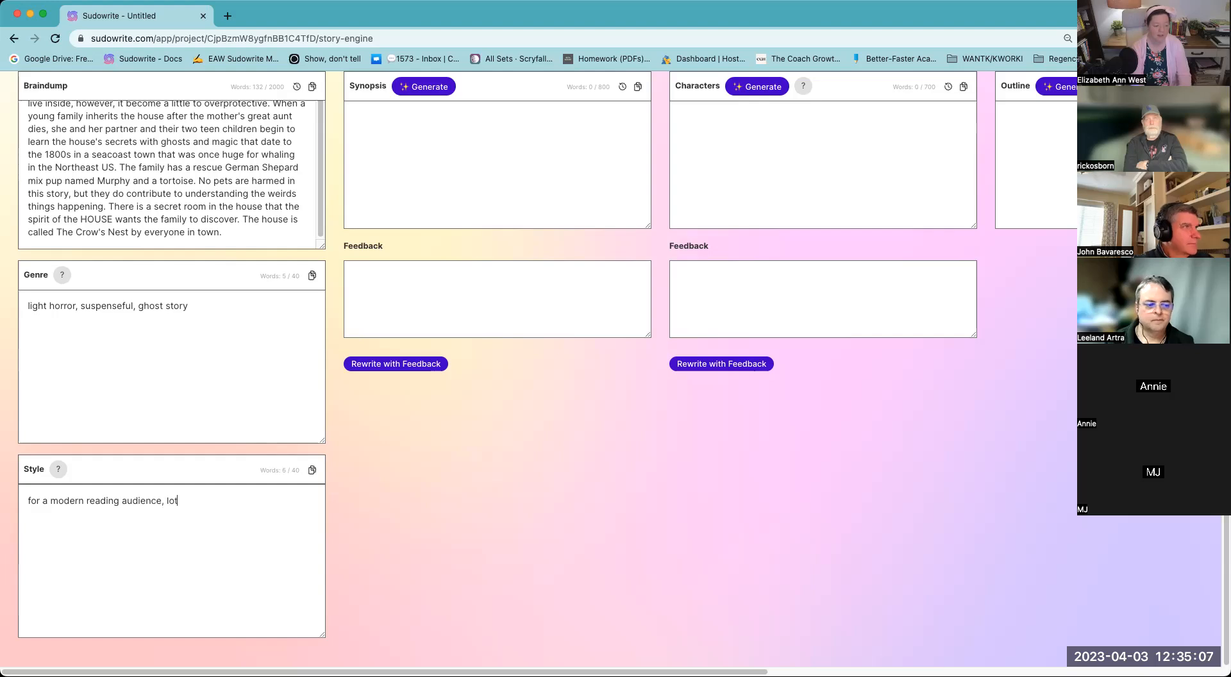
text(s of twists and turns, )
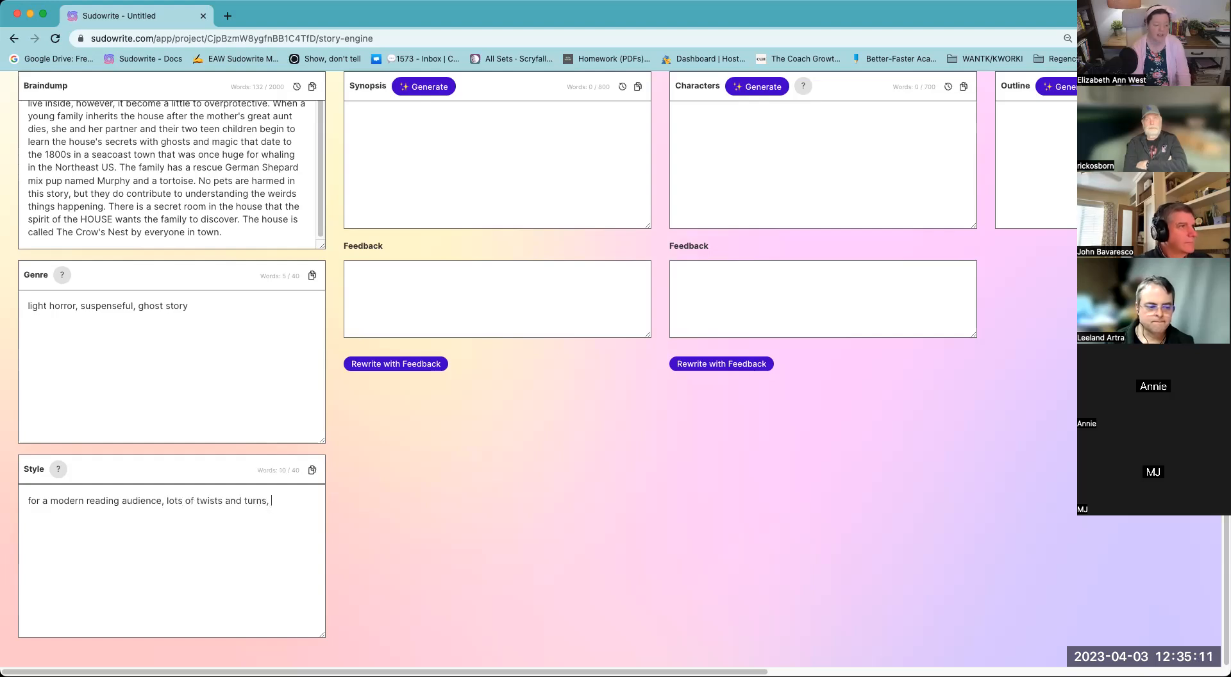
text(many cliffhangers)
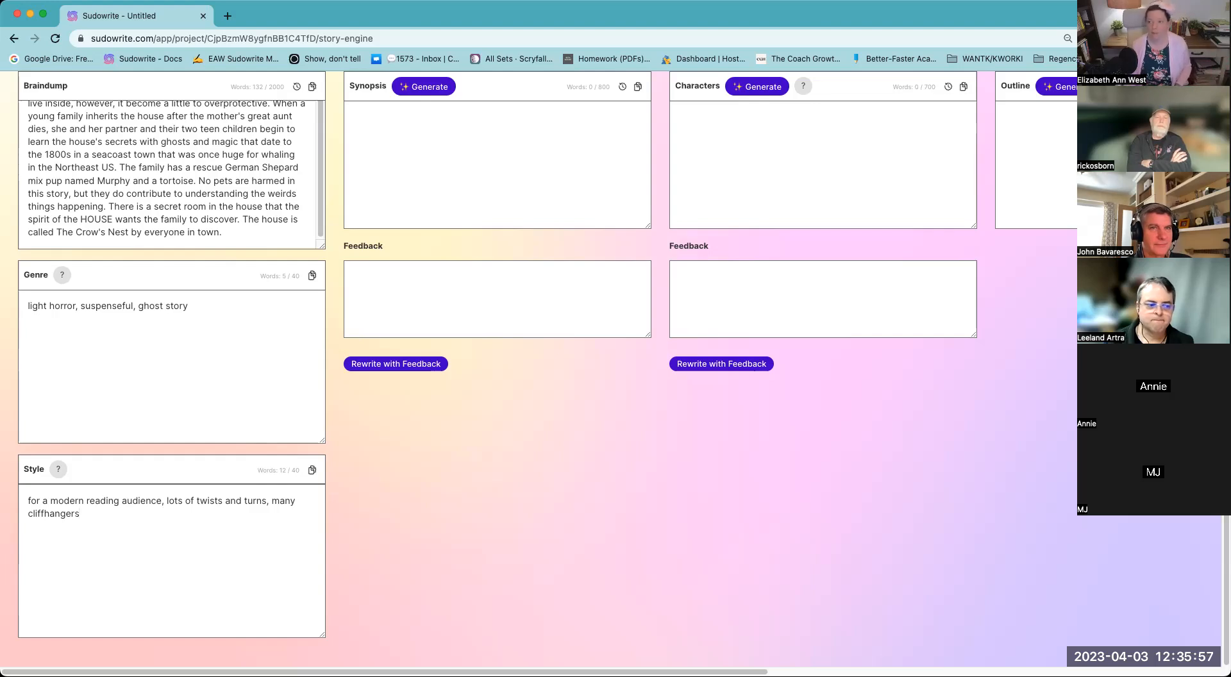
- Generate the synopsis from the completed braindump, genre and style
scroll(378, 481, up, 3)
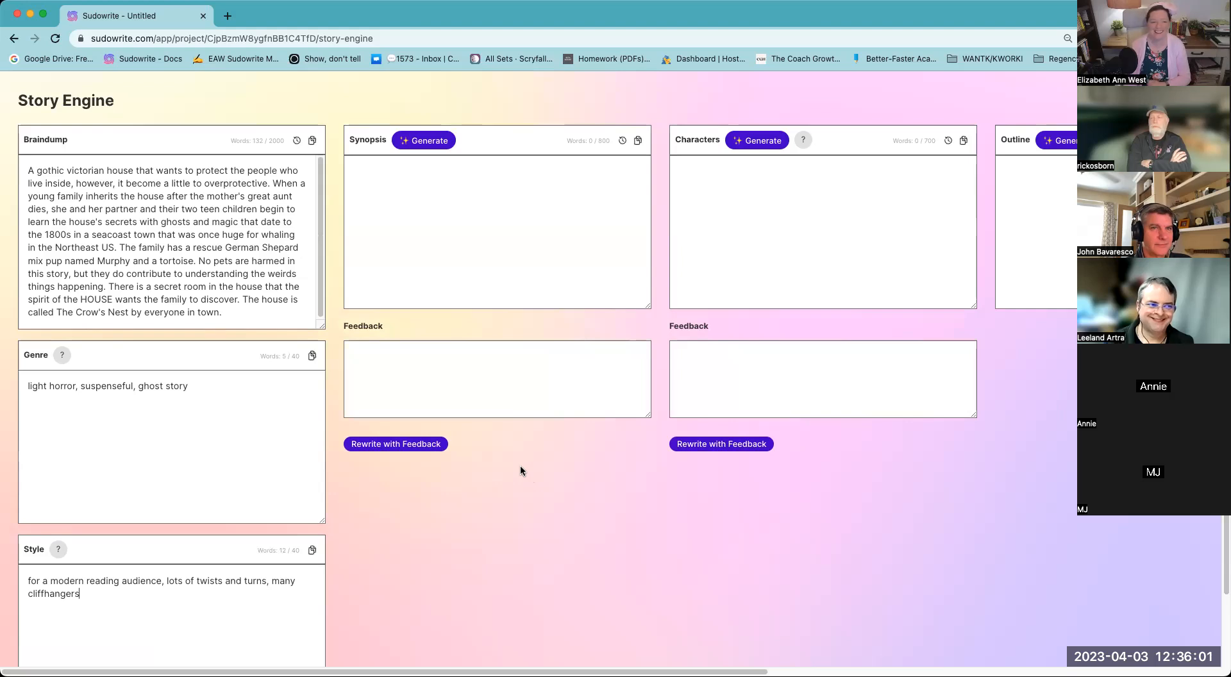
click(442, 147)
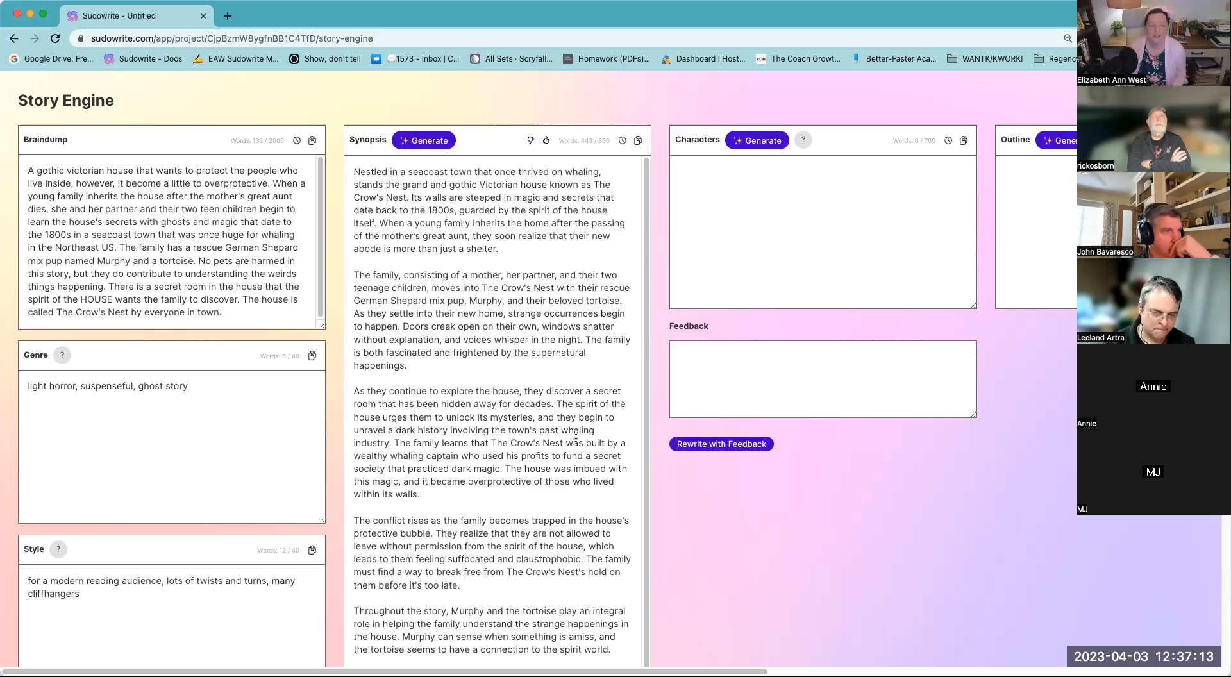
- Read the generated synopsis through to its final paragraph, going back over the middle paragraphs
scroll(494, 474, down, 1)
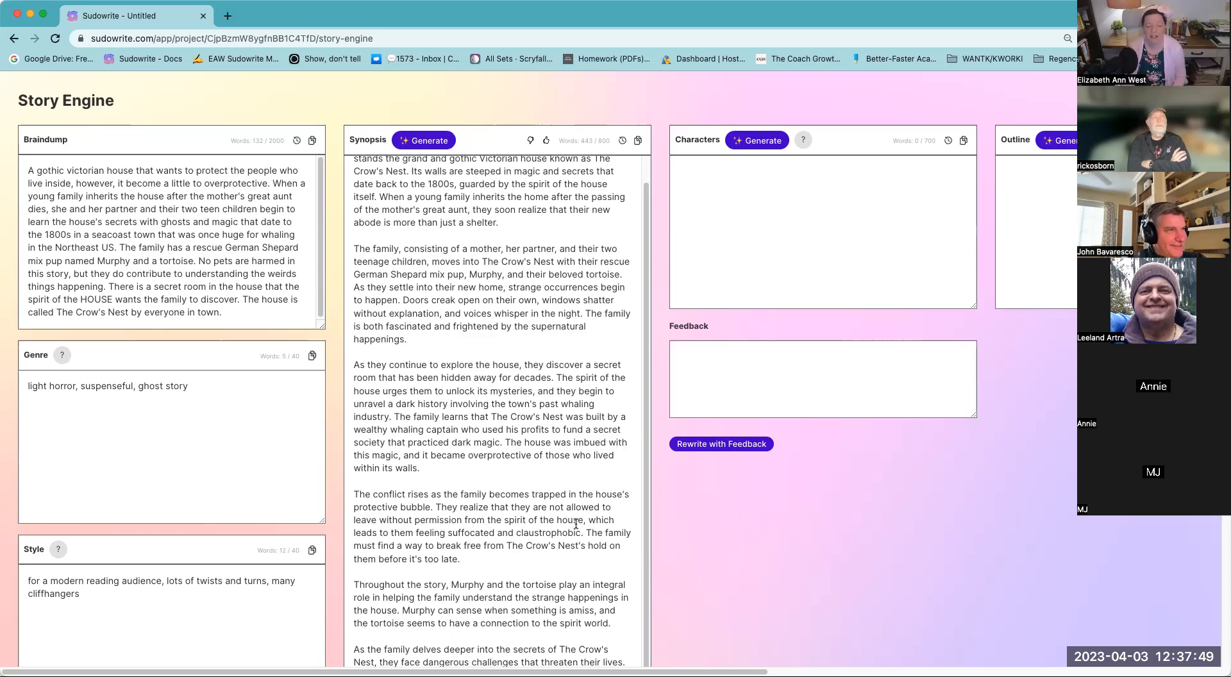
scroll(575, 524, down, 2)
scroll(574, 524, down, 4)
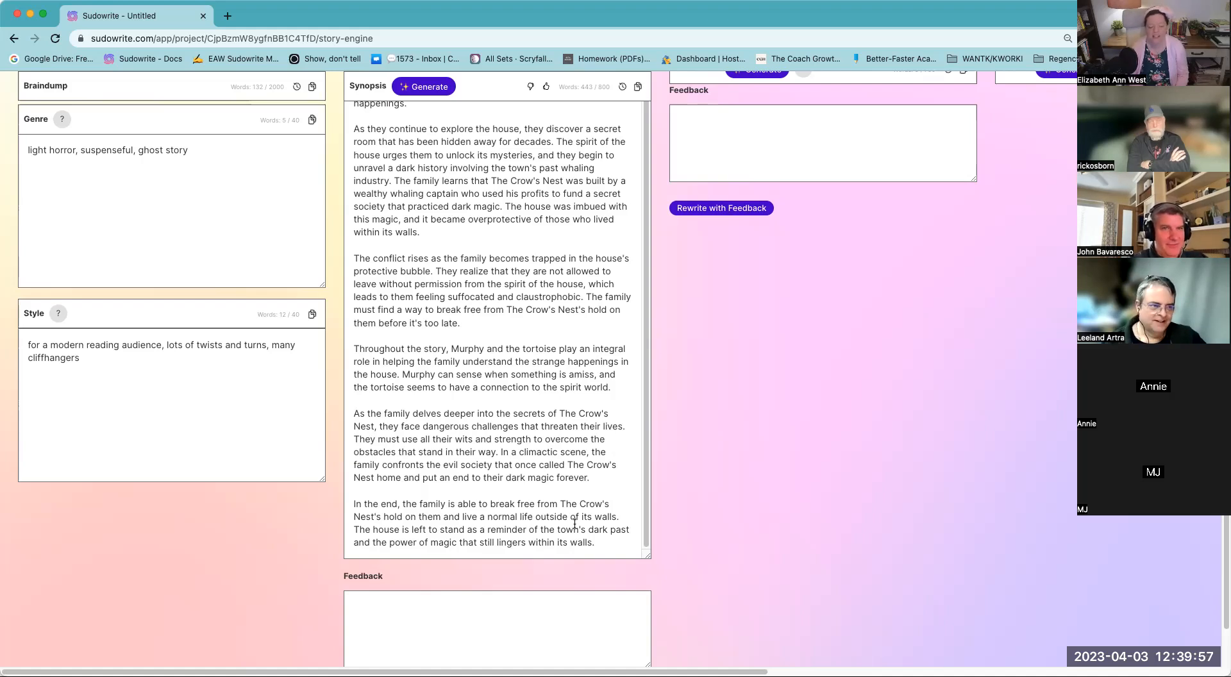
scroll(552, 446, up, 5)
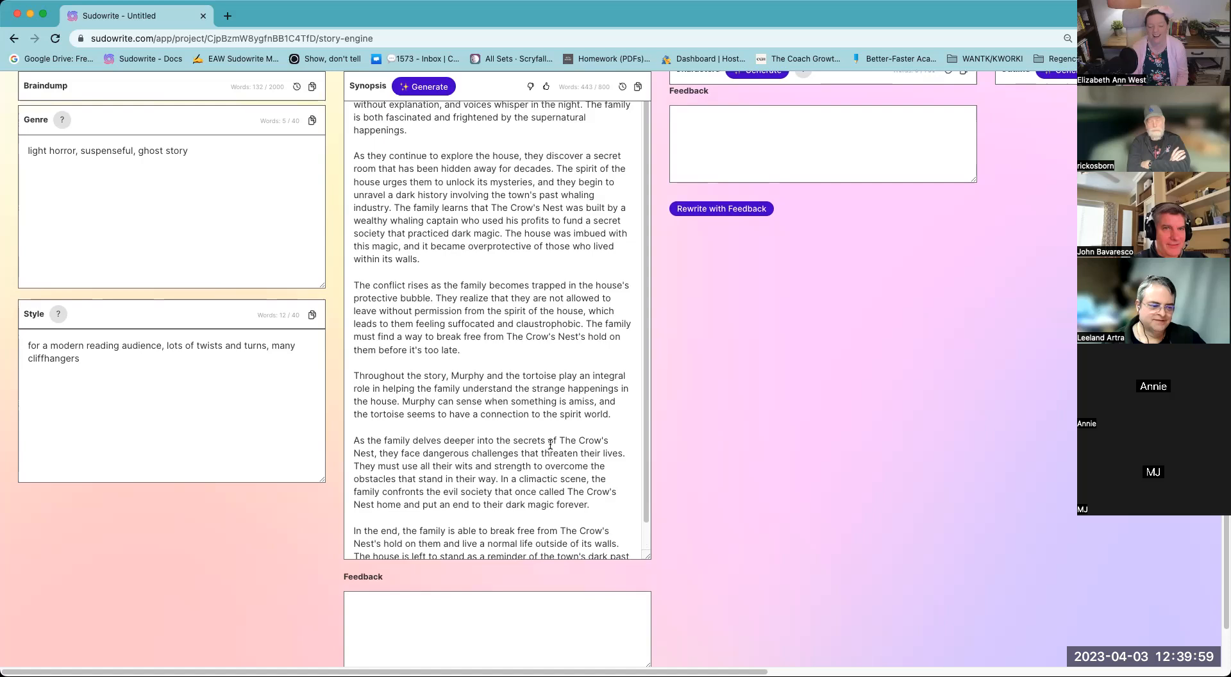
scroll(549, 445, down, 4)
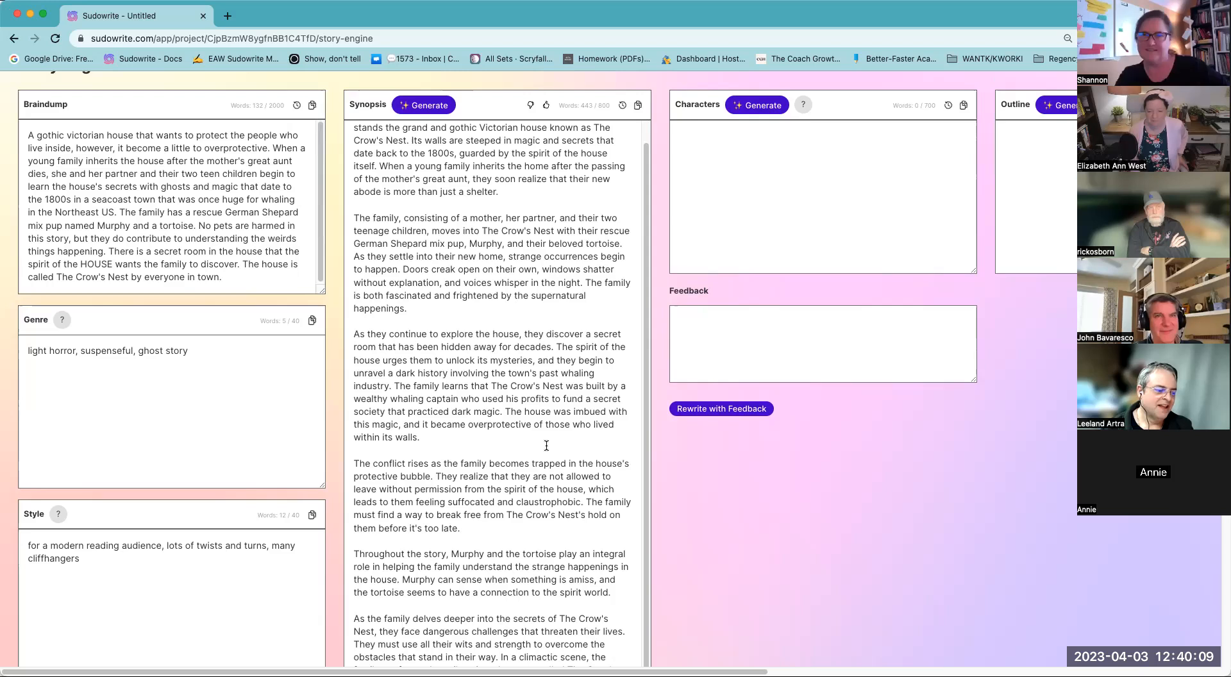
scroll(1064, 471, down, 5)
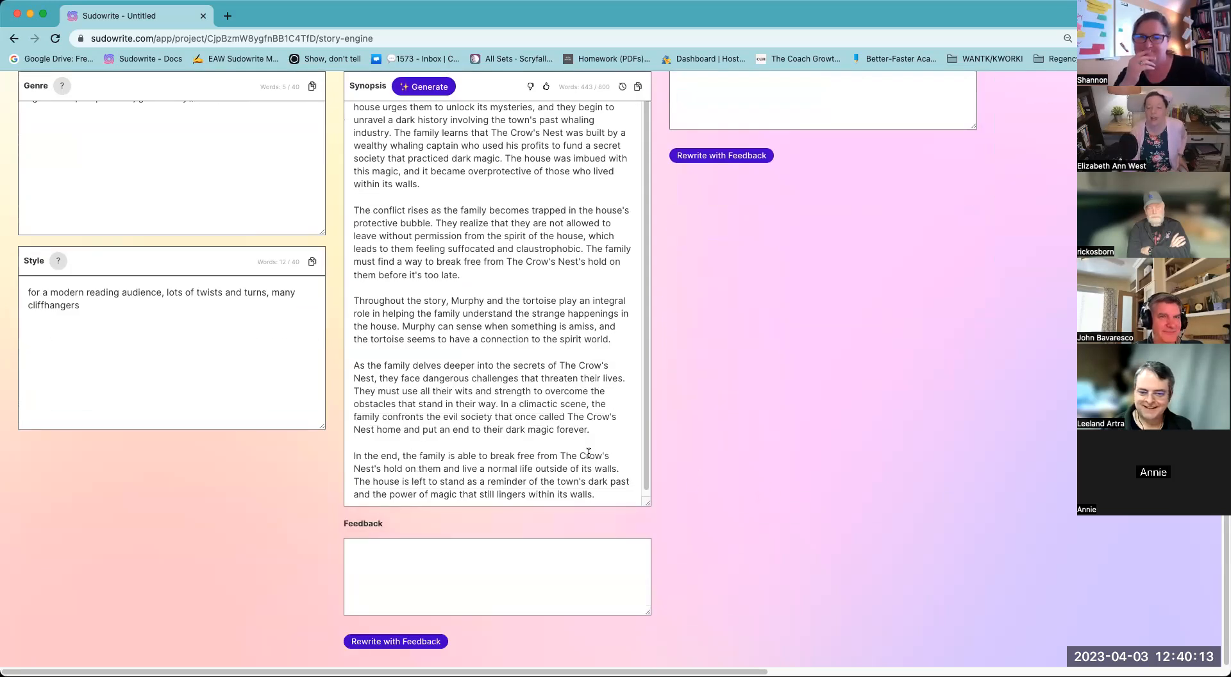
scroll(589, 453, up, 1)
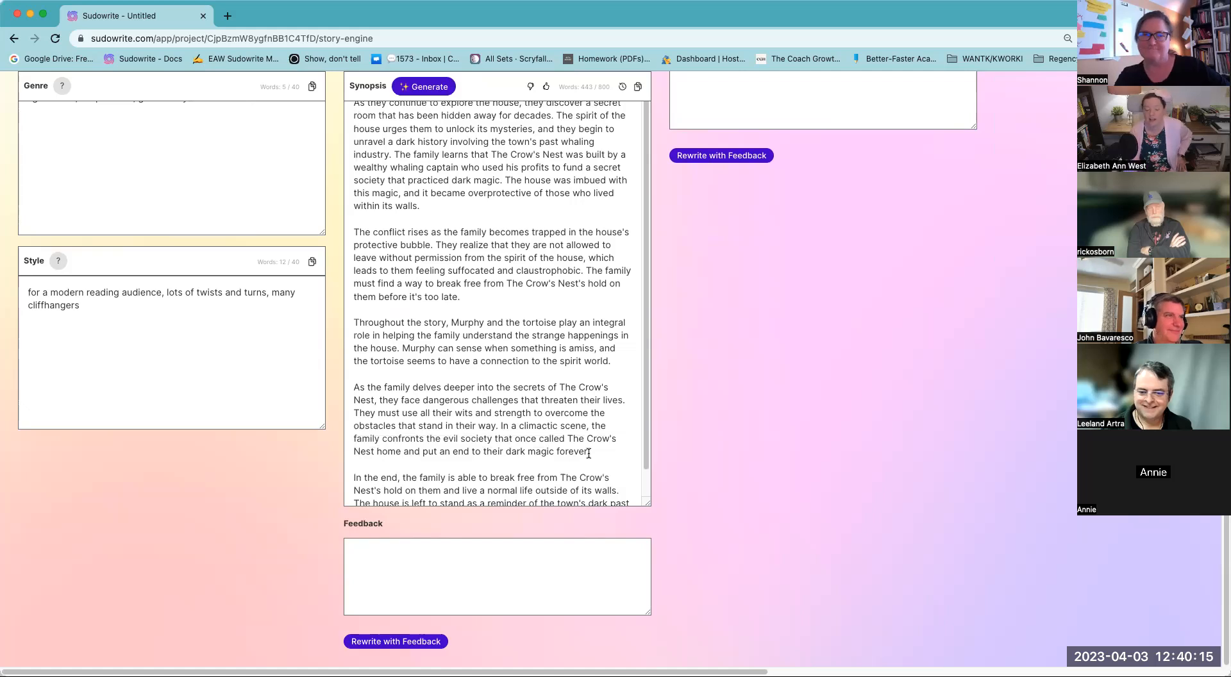
scroll(583, 445, down, 1)
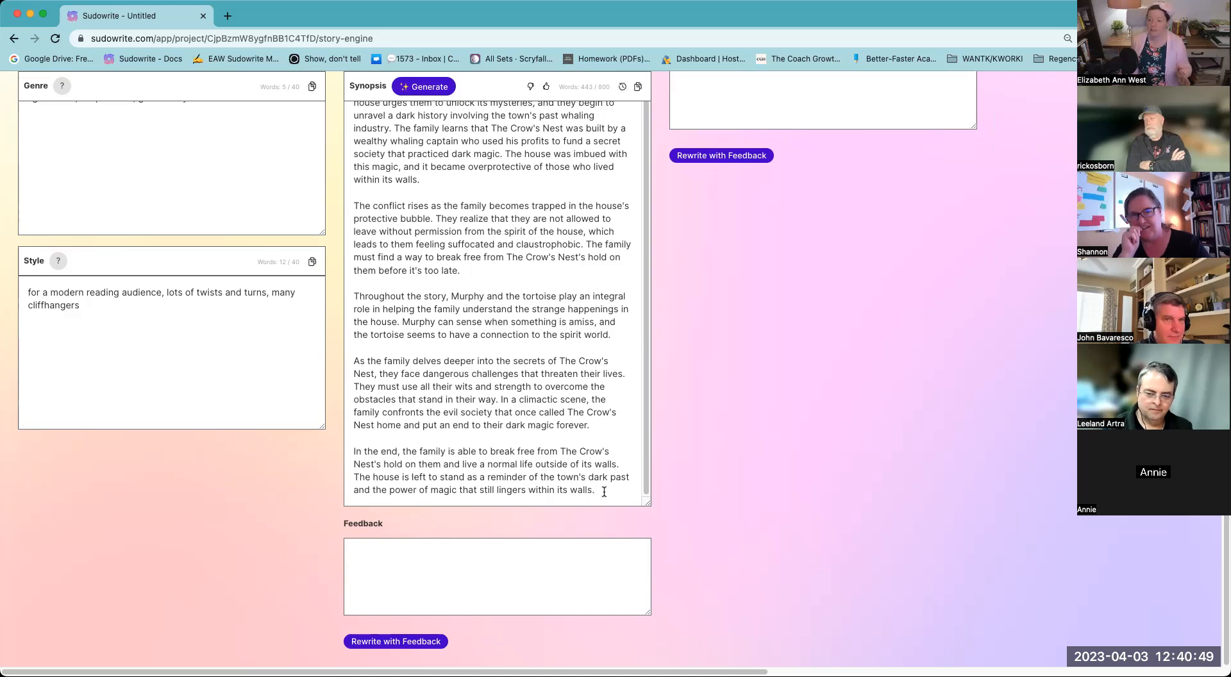
- In the synopsis's final paragraph, replace everything after the family breaks free from the house's hold with "and the house burns down as a result."
click(542, 543)
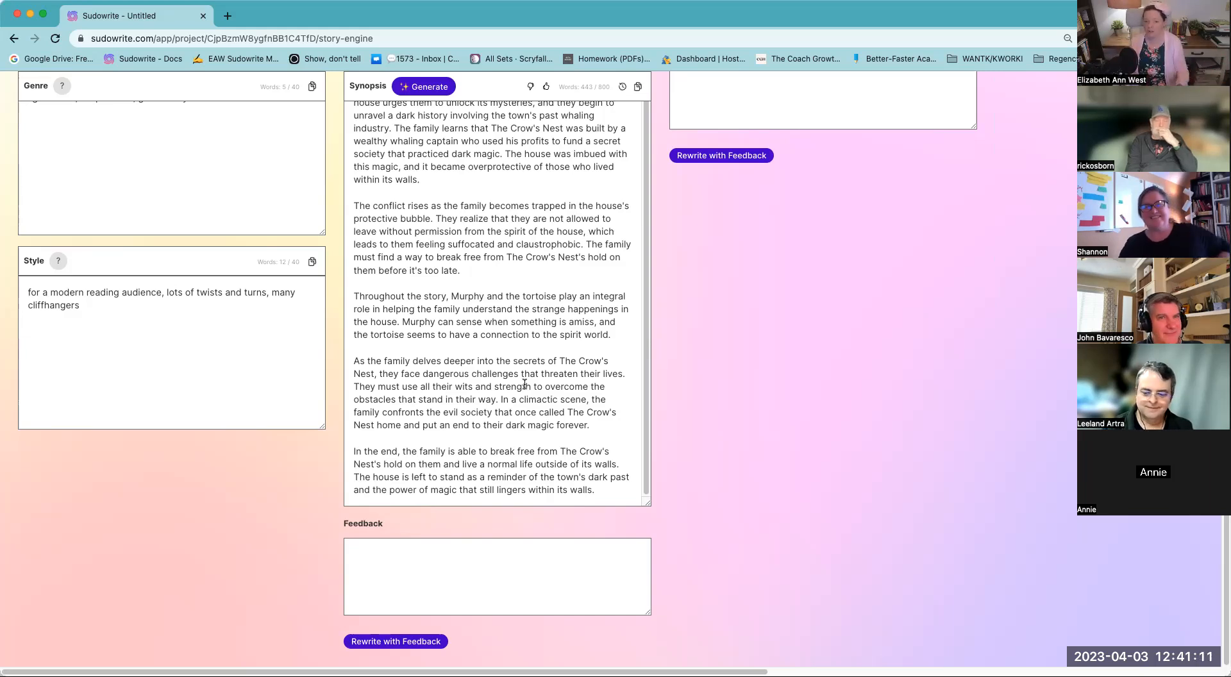
click(603, 491)
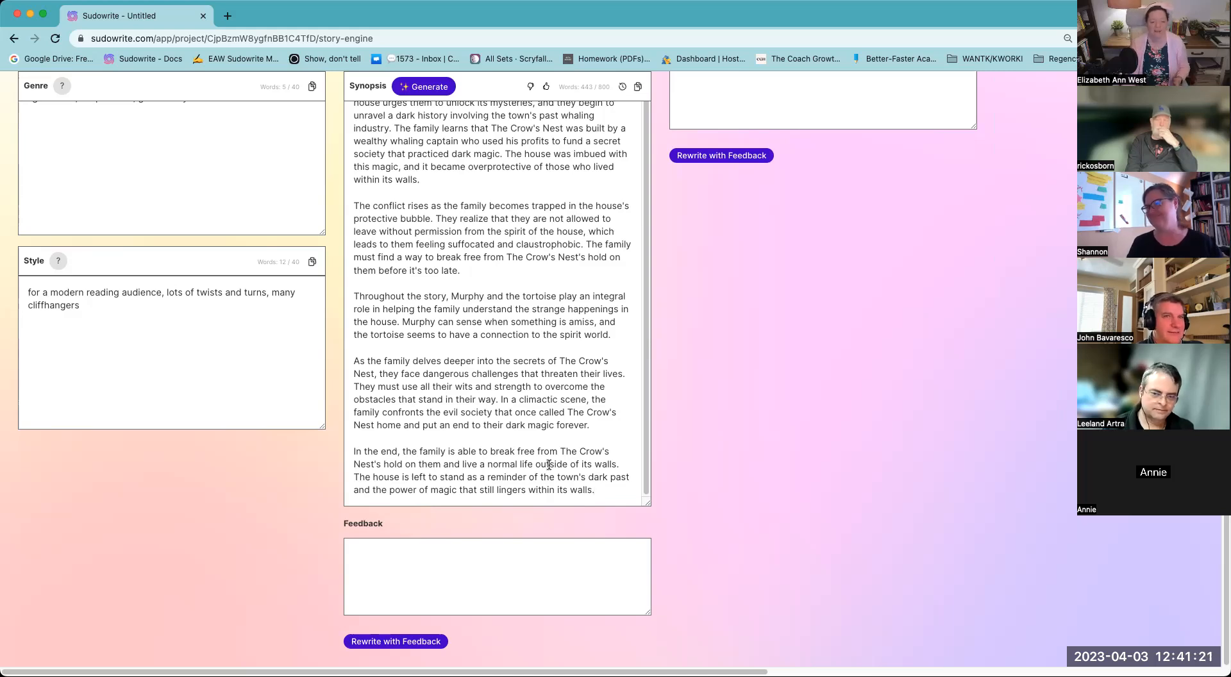
drag(606, 495, 444, 464)
text(and the house burns down a)
text( a result.)
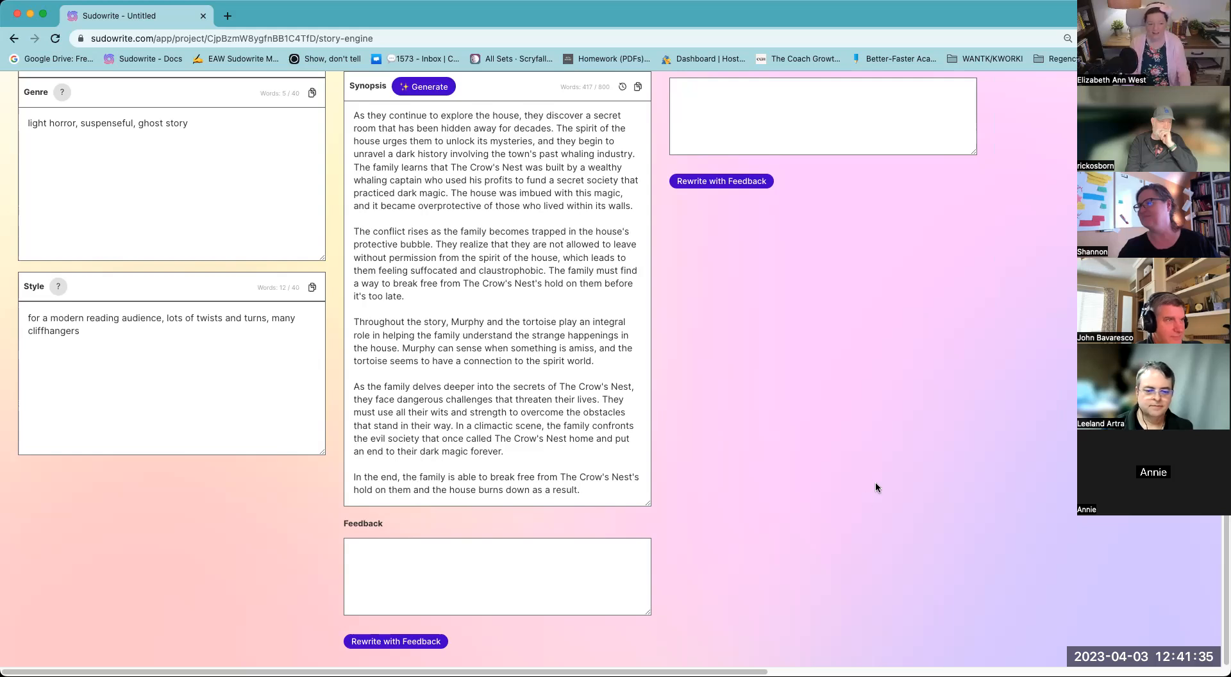
- Continue the synopsis ending with "After they move away, the last image is of a real estate developer putting up a sign"
text( After they)
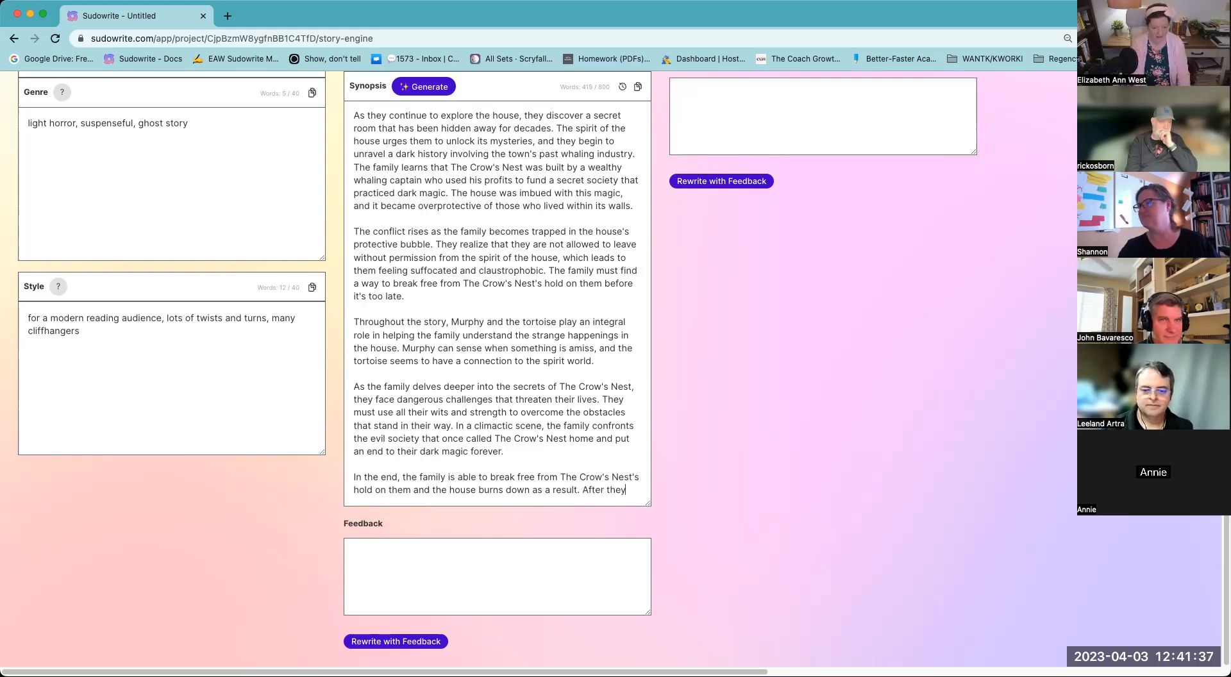
text( move away)
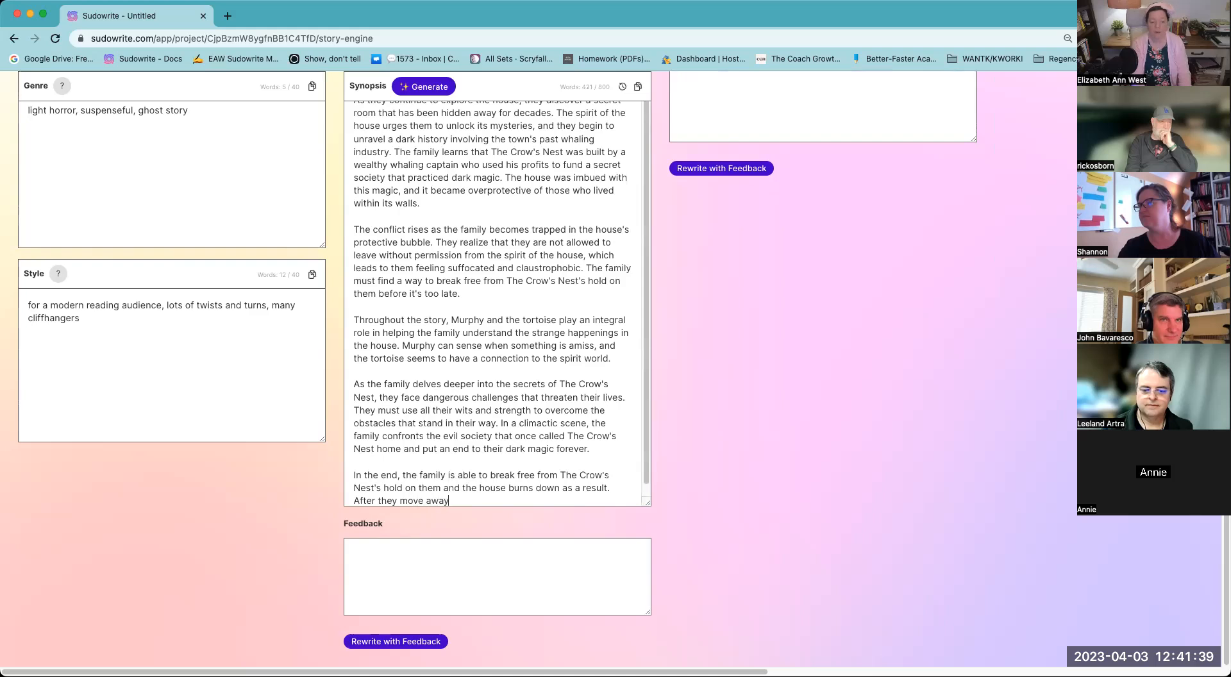
text(, the last image is of a real)
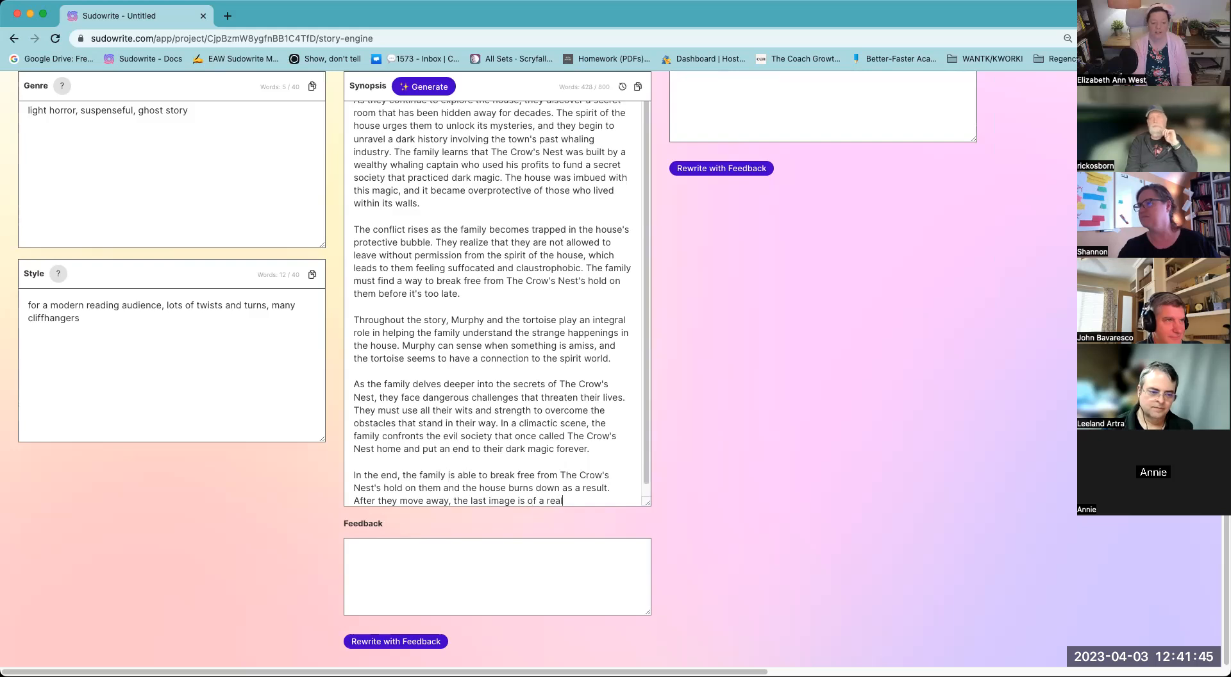
text( estate develop)
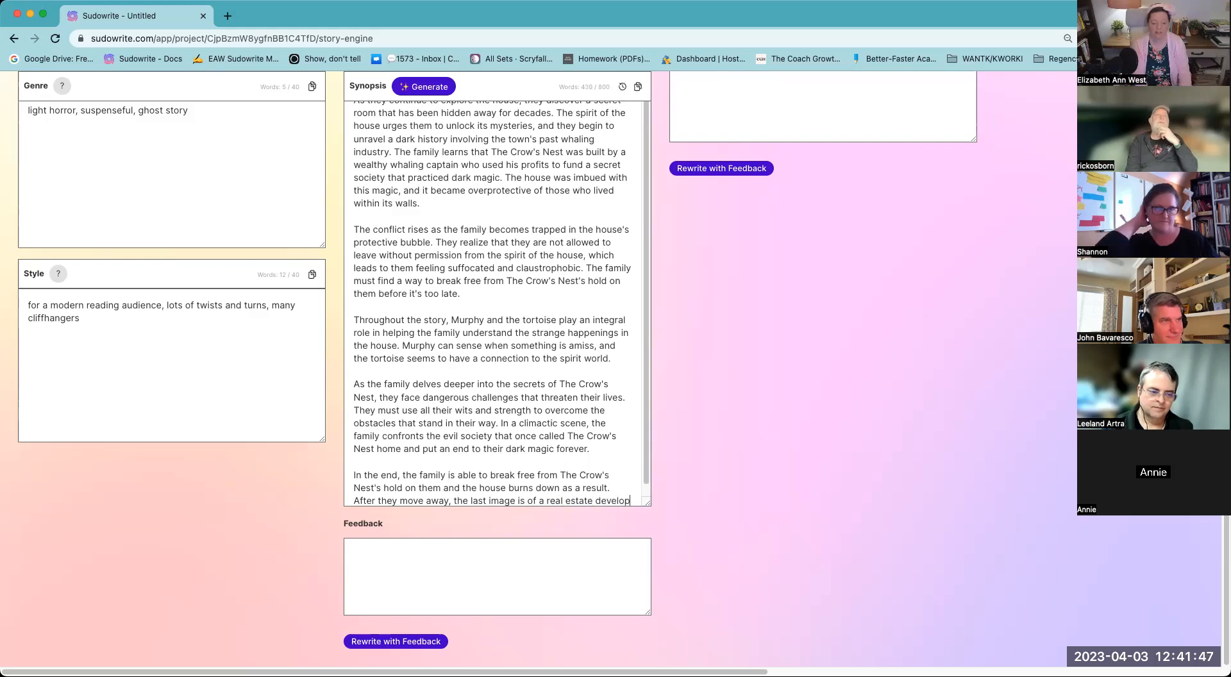
text(er putti)
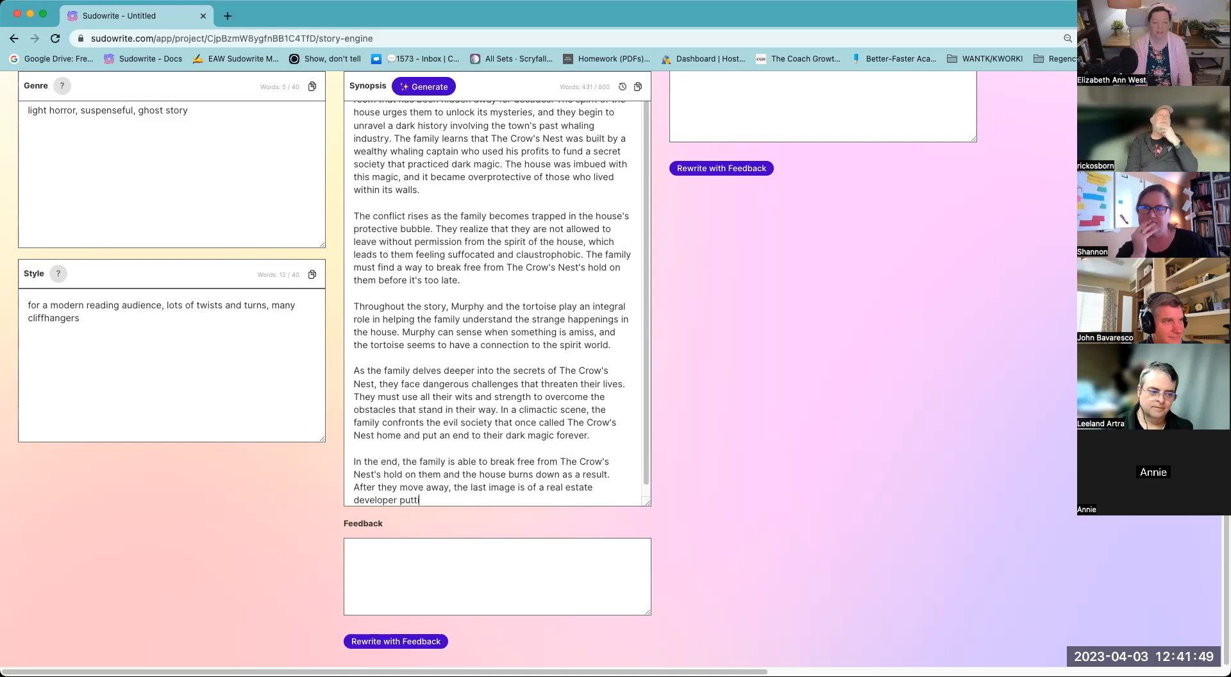
text(ng up a sign)
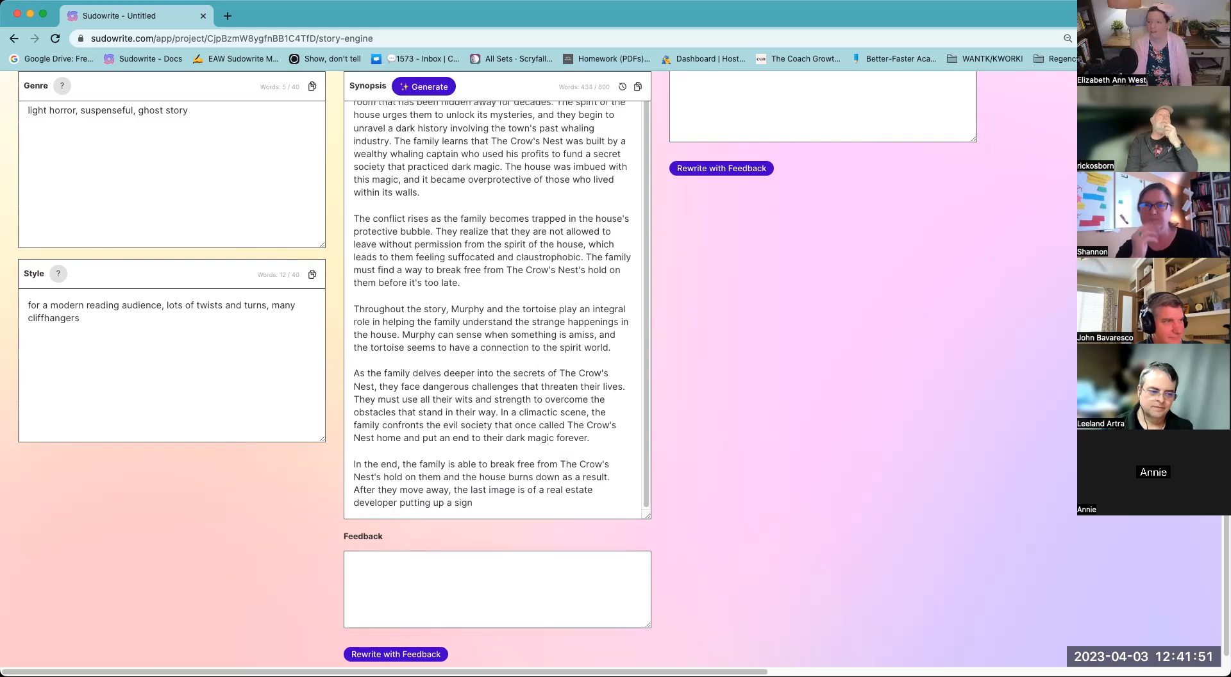
- Complete the developer sentence with "after they bought it as auction for a steal, and rebuilding will start next week."
text( afte rthr they bought it)
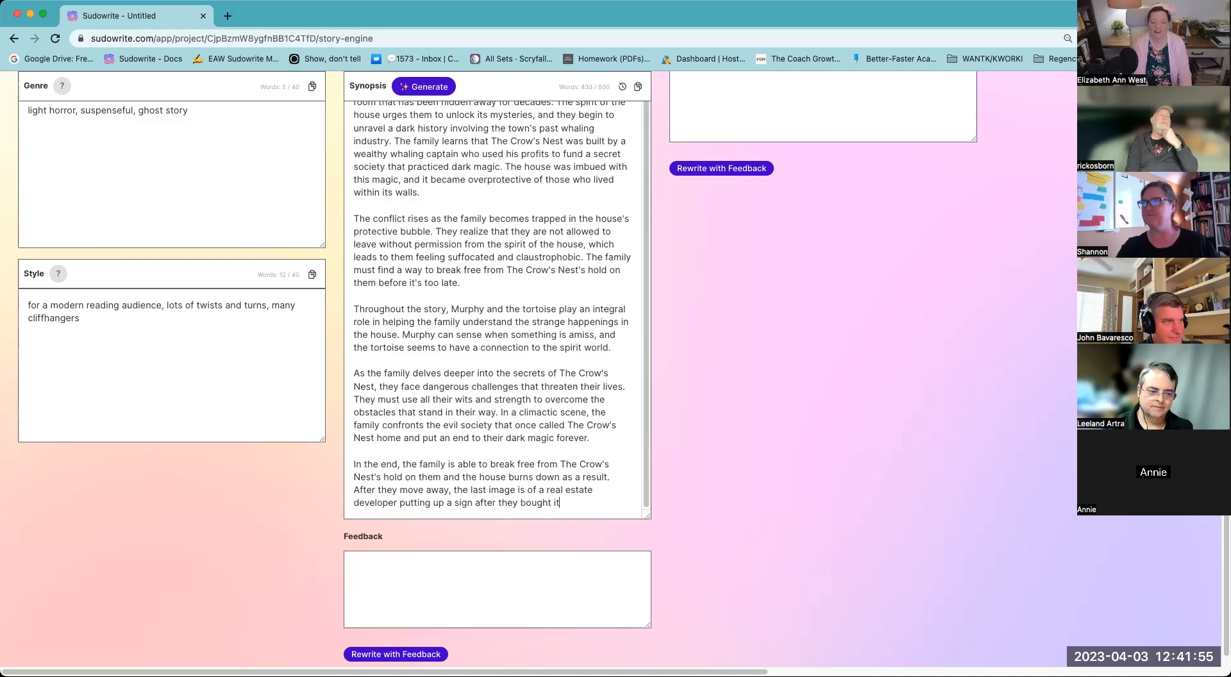
text( as auction for)
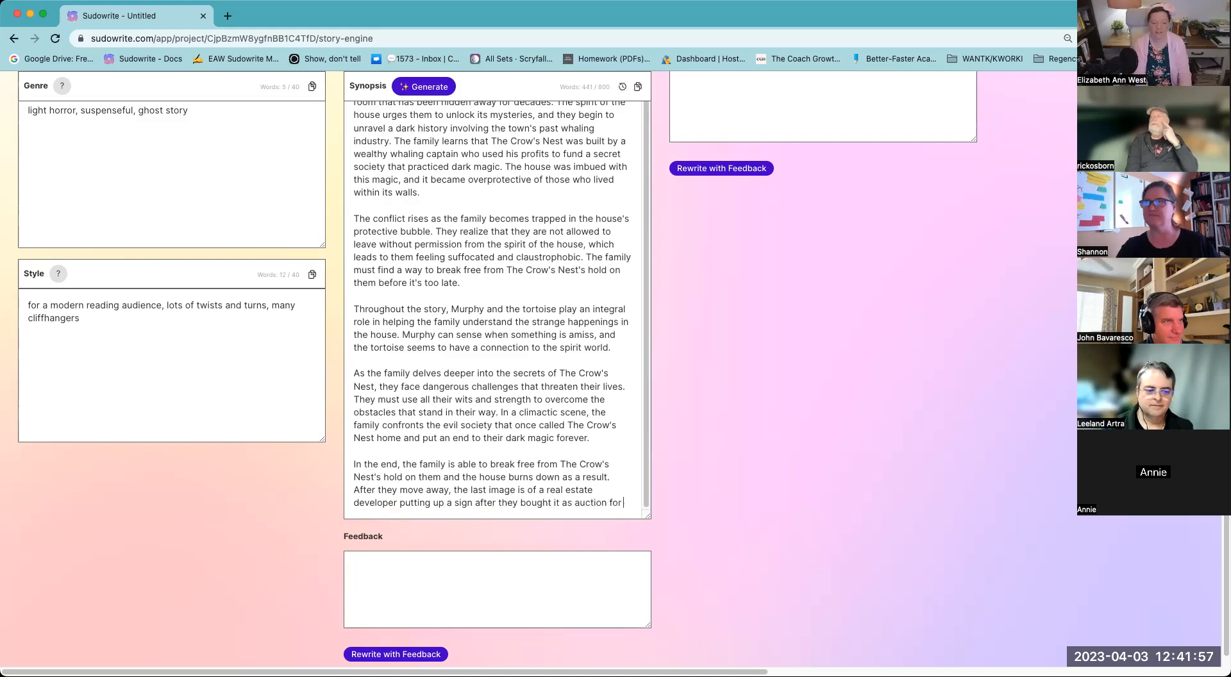
text( a steal, and rebuilding will start next week.)
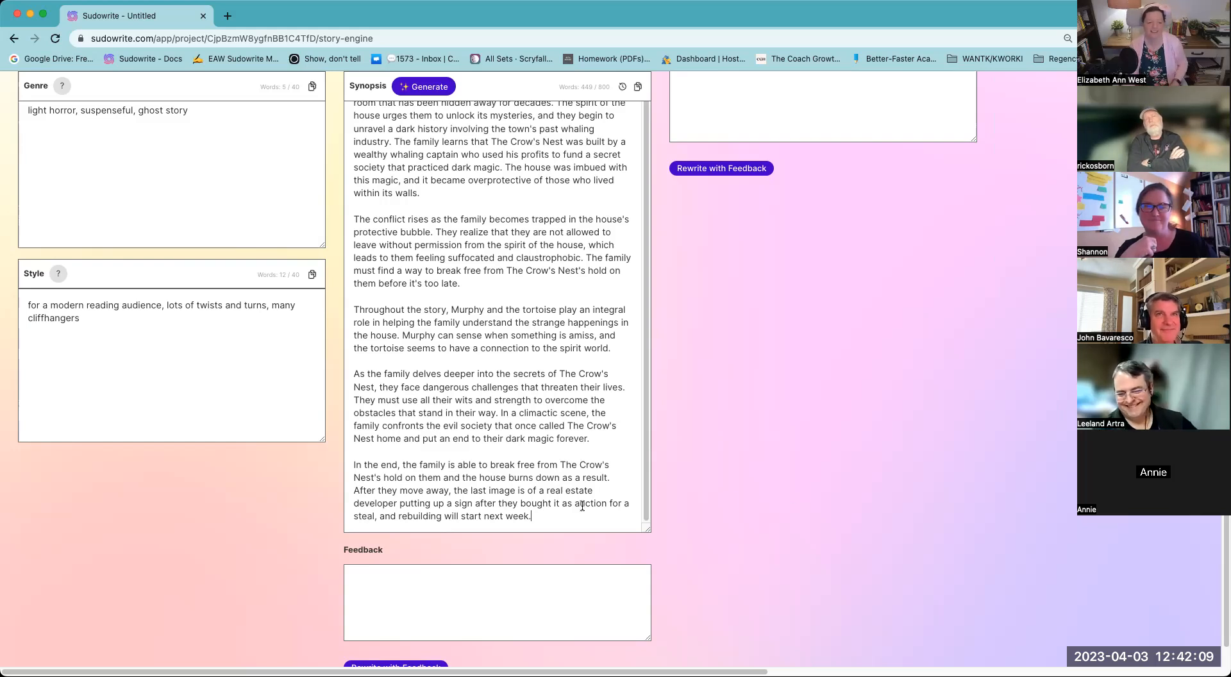
- Extend the synopsis's last sentence with ", now rezoned to be multi-family housing."
scroll(582, 506, down, 1)
key(BackSpace)
text(,)
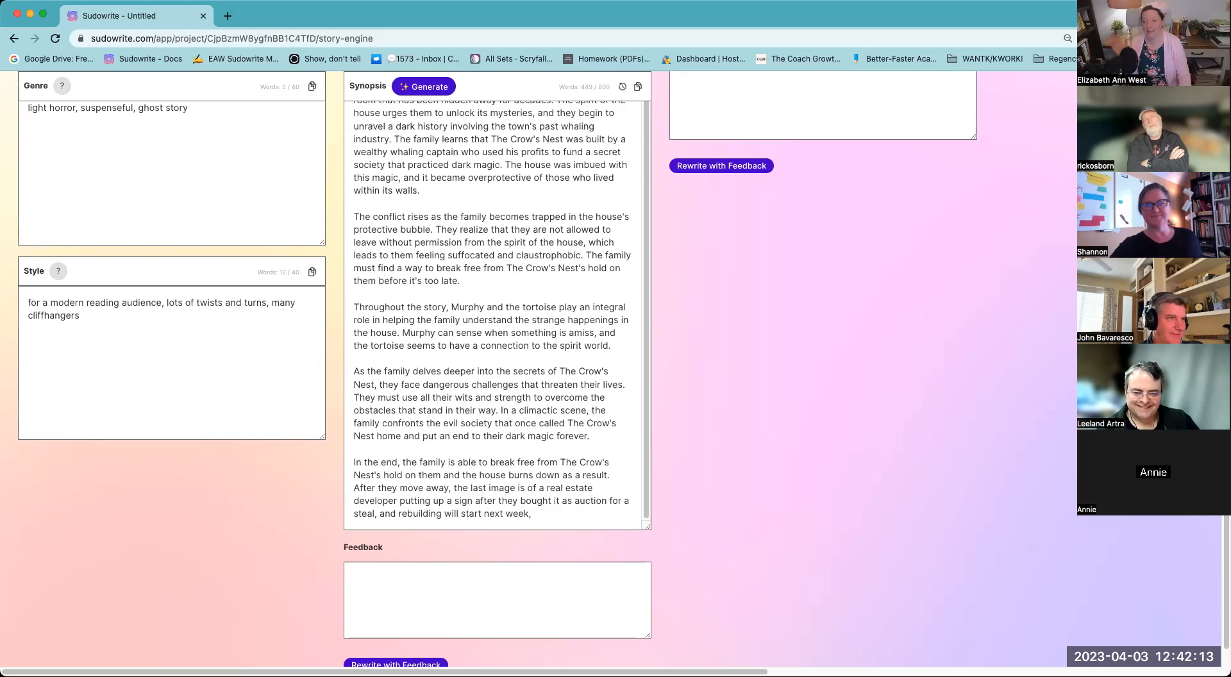
text( noe rezon)
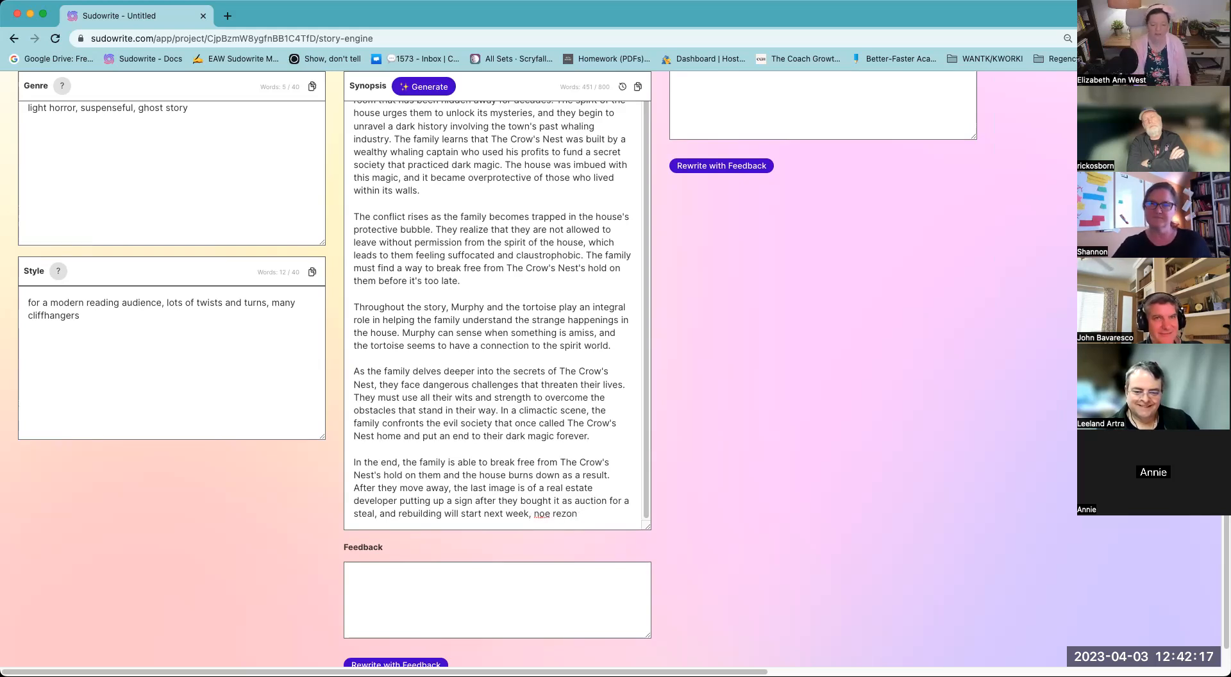
key(BackSpace)
key(BackSpace)
text(re)
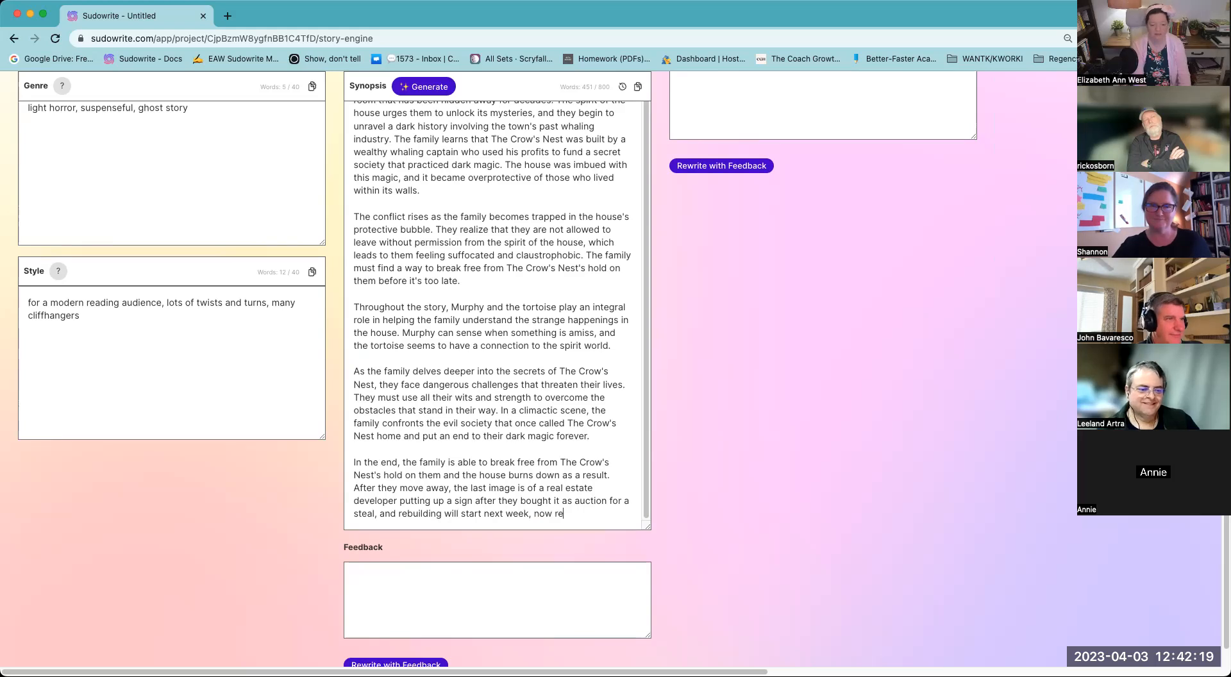
text(zoned to be m)
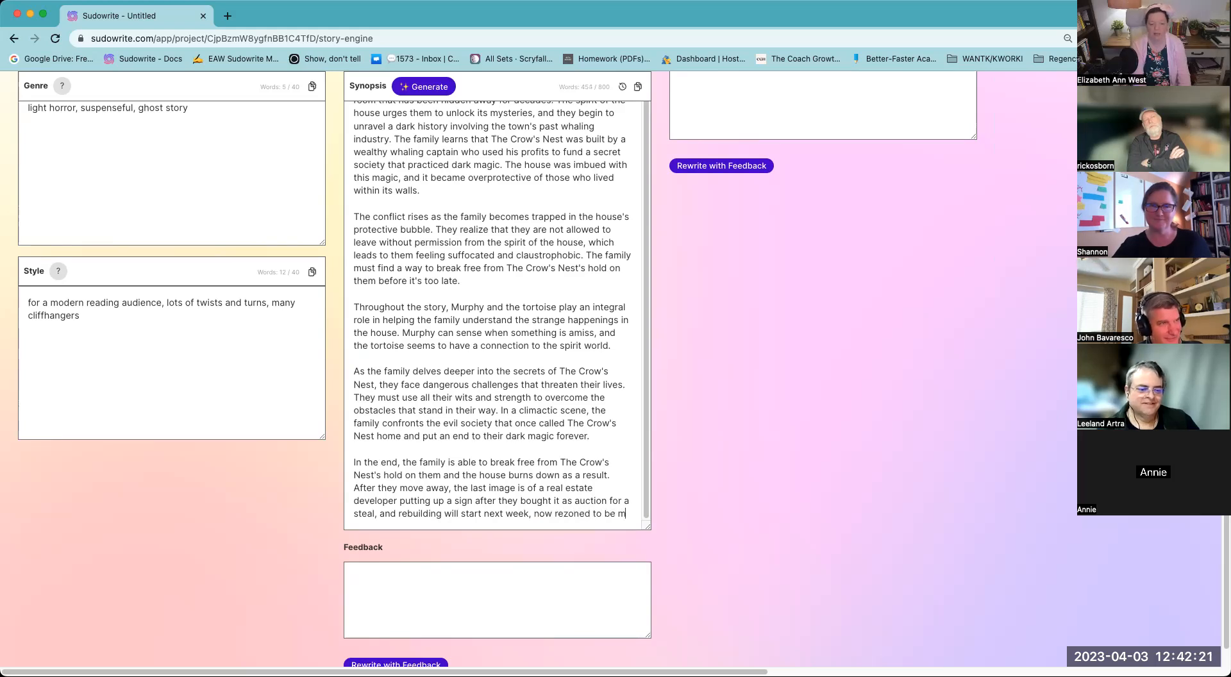
text(ulti-family)
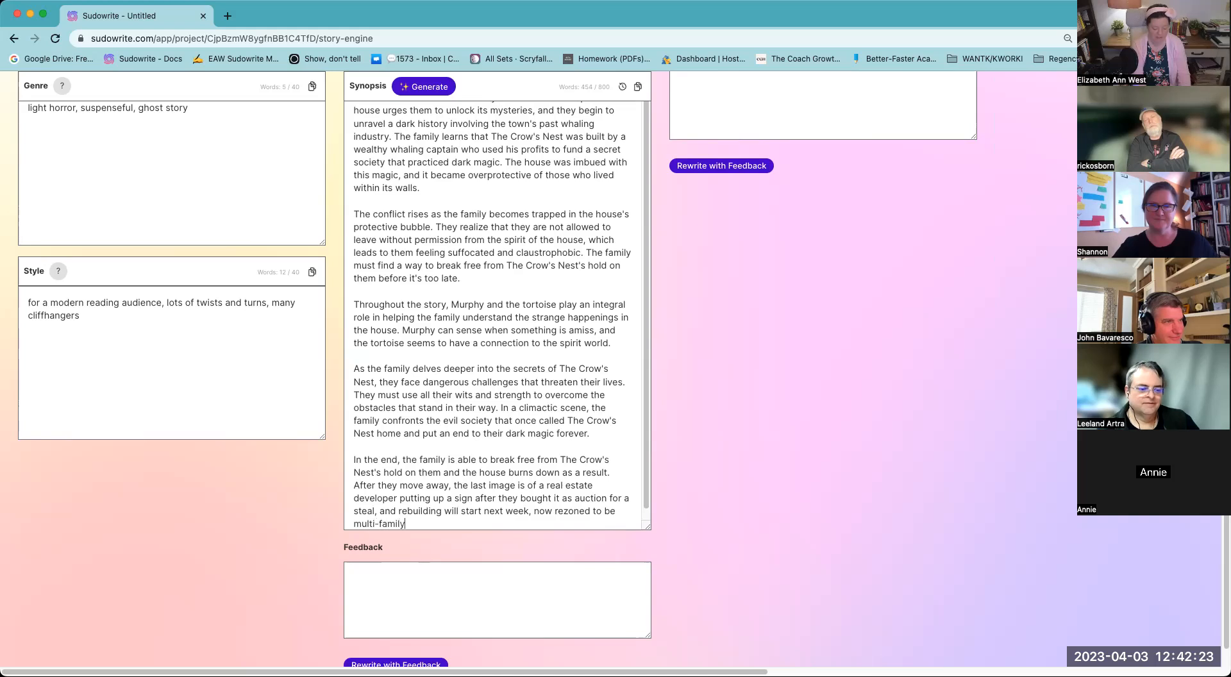
text( housing.)
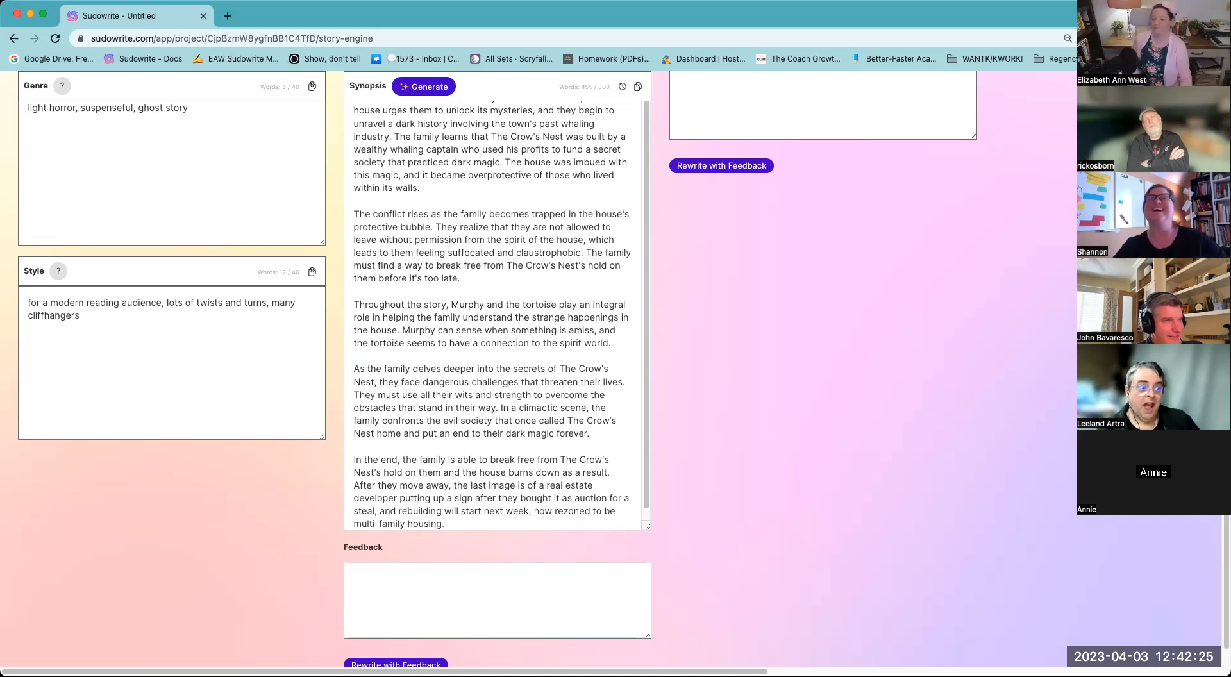
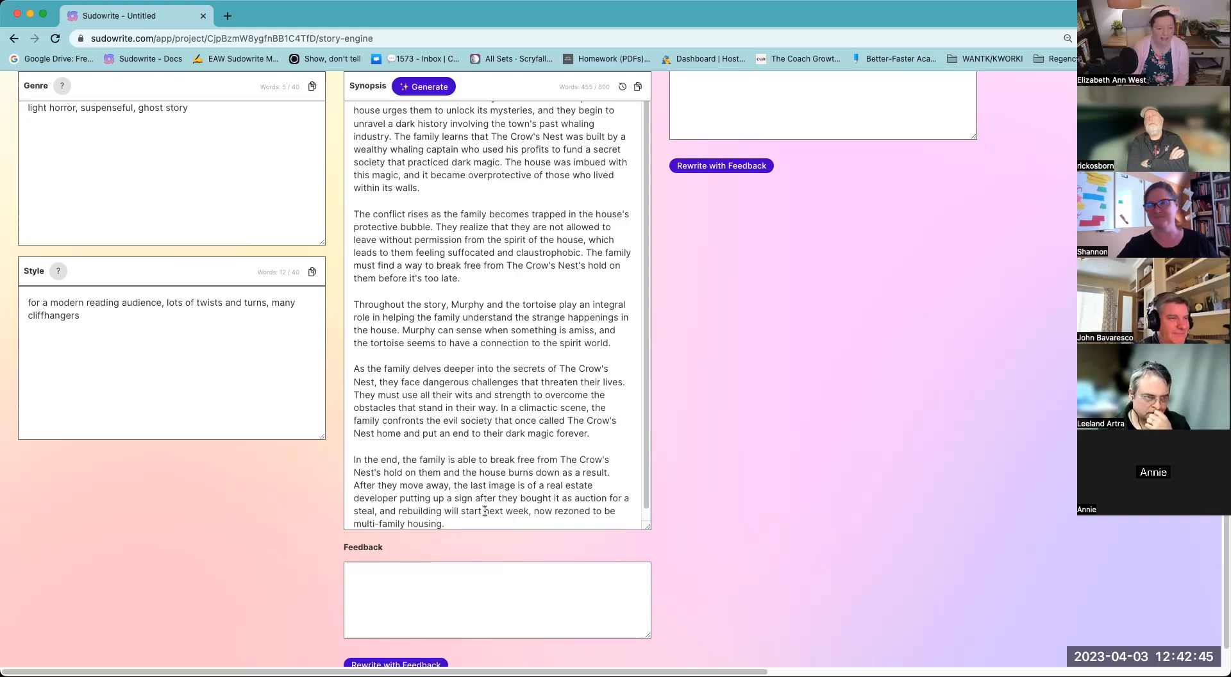
- Correct "as auction" to "at auction" in the synopsis's last sentence
click(571, 500)
key(BackSpace)
text(t)
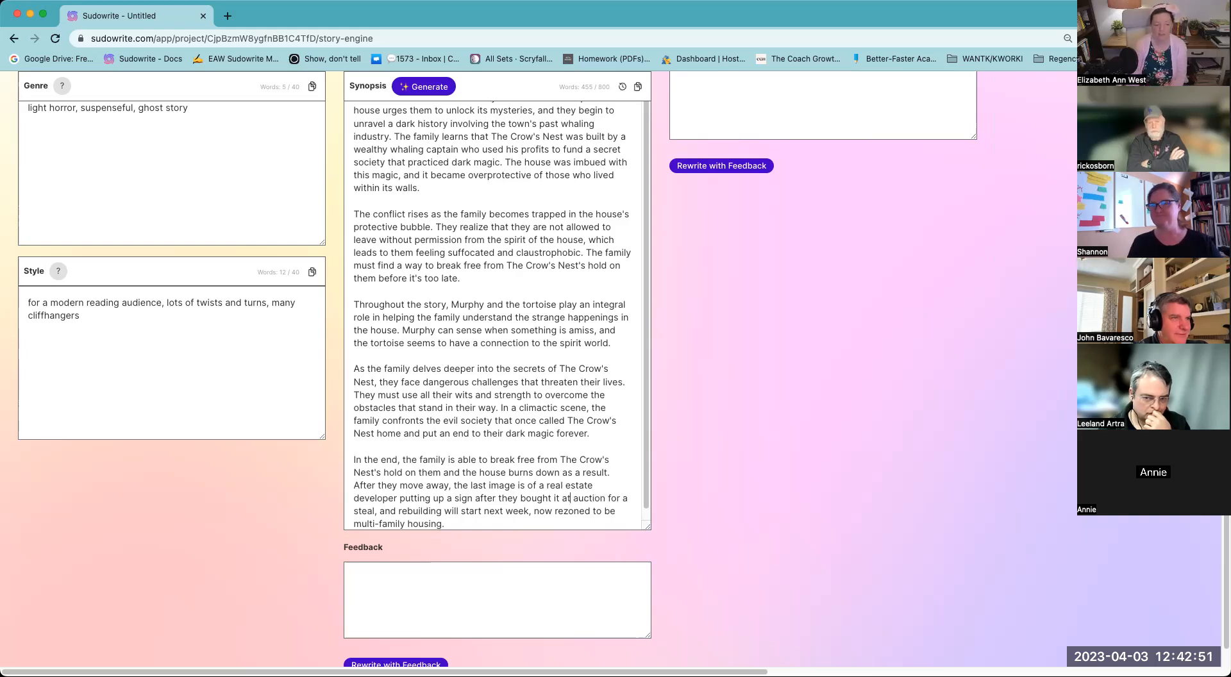
- Copy the edited synopsis and rename the project's Untitled document as "Summary"
scroll(622, 359, up, 2)
scroll(622, 359, up, 5)
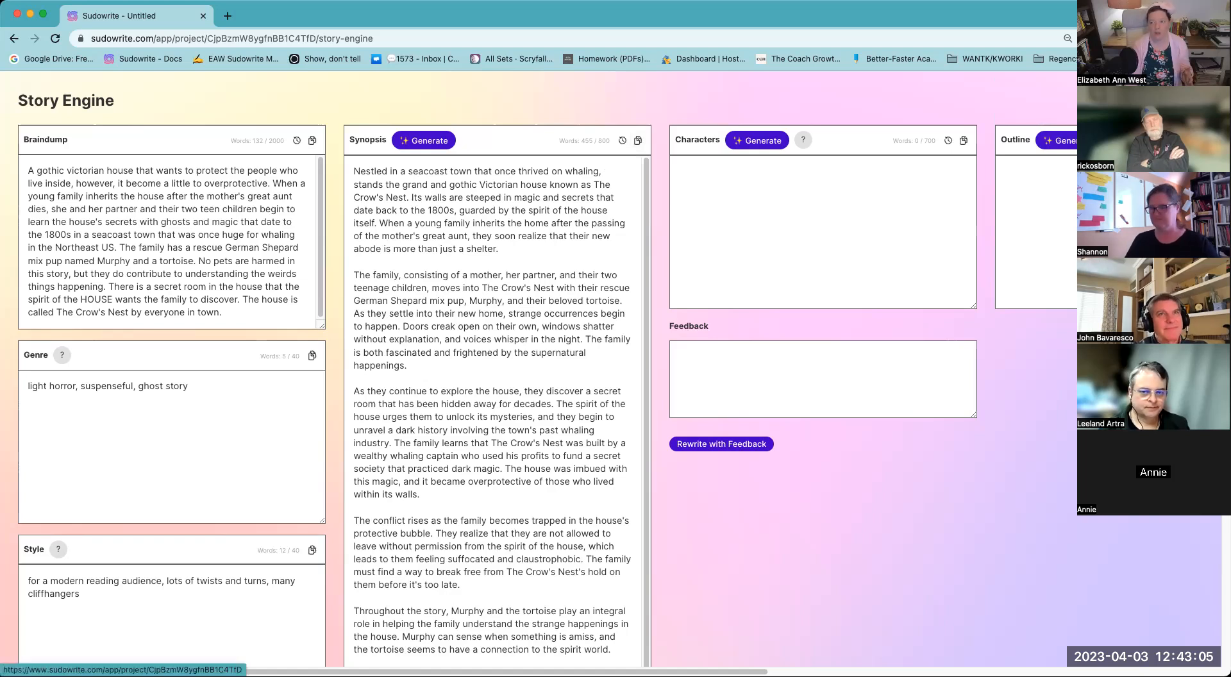
click(1204, 101)
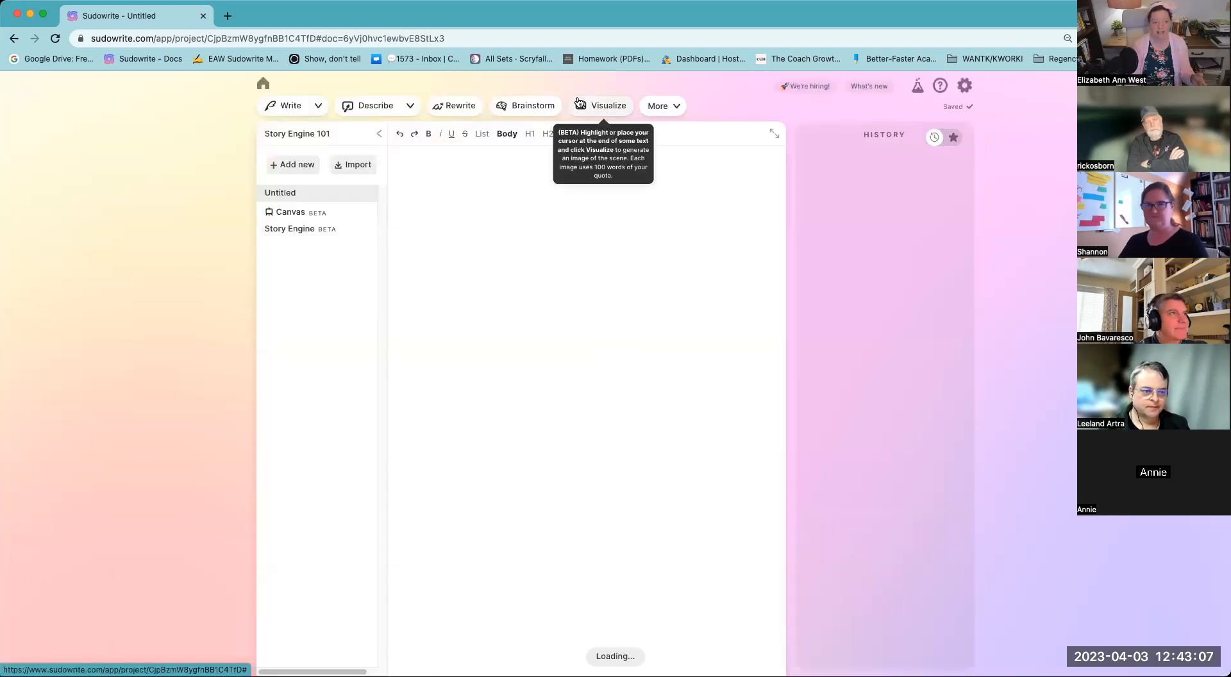
double_click(312, 195)
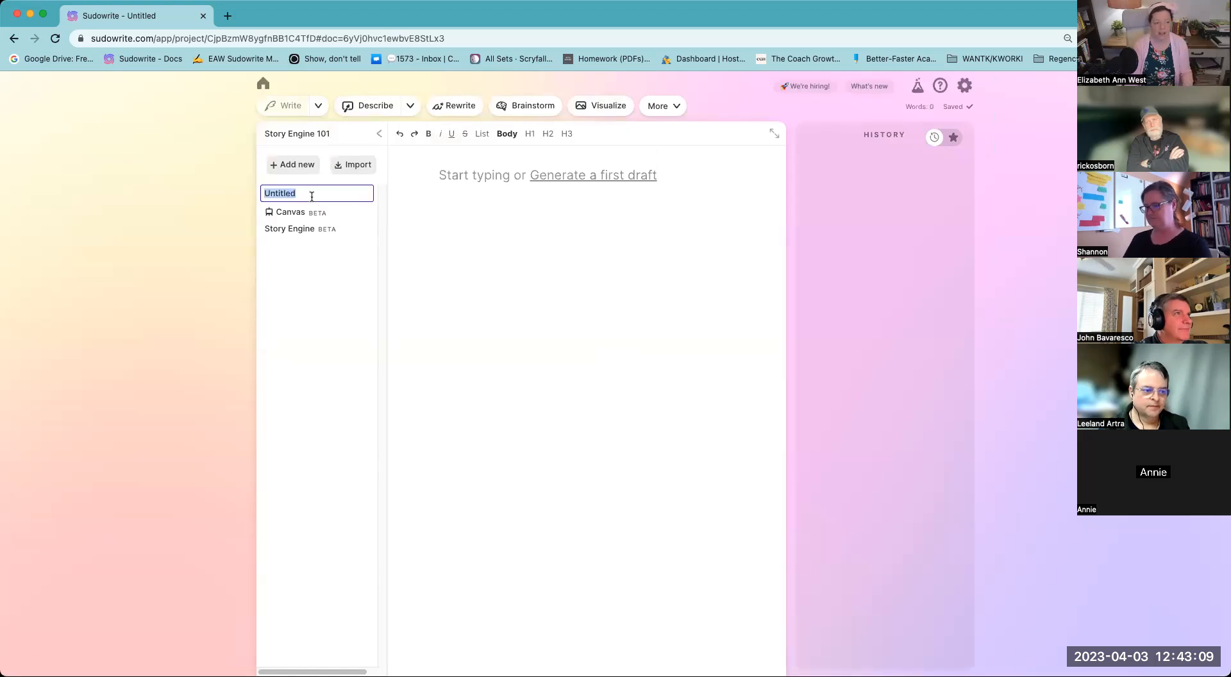
text(Summary)
- Paste the copied synopsis into the empty Summary document, matching the document's style
click(498, 334)
right_click(498, 334)
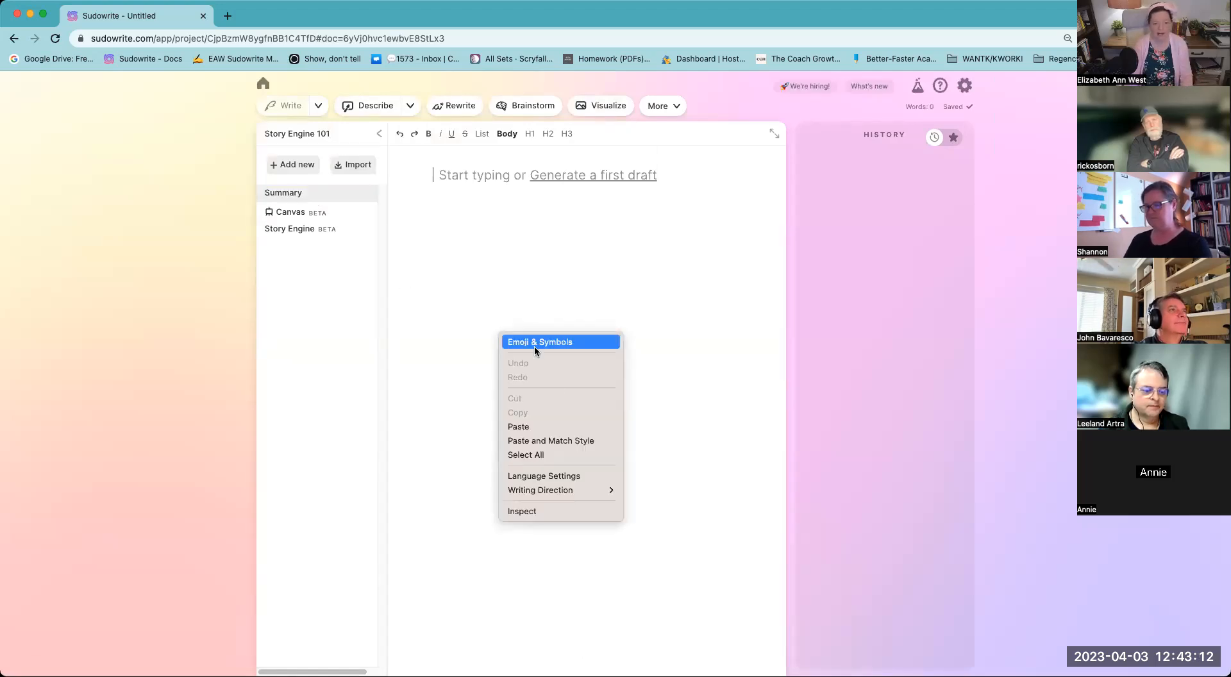
click(561, 441)
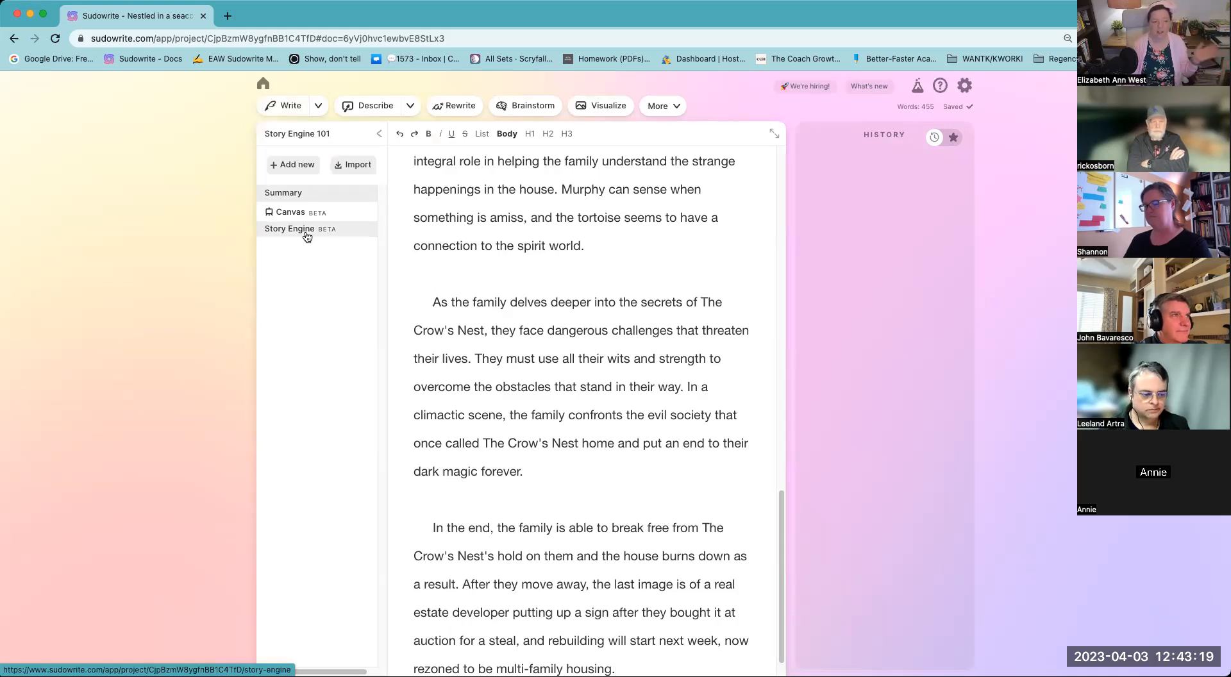
- Go back and forth between Story Engine and the Summary document, ending on the document
click(307, 237)
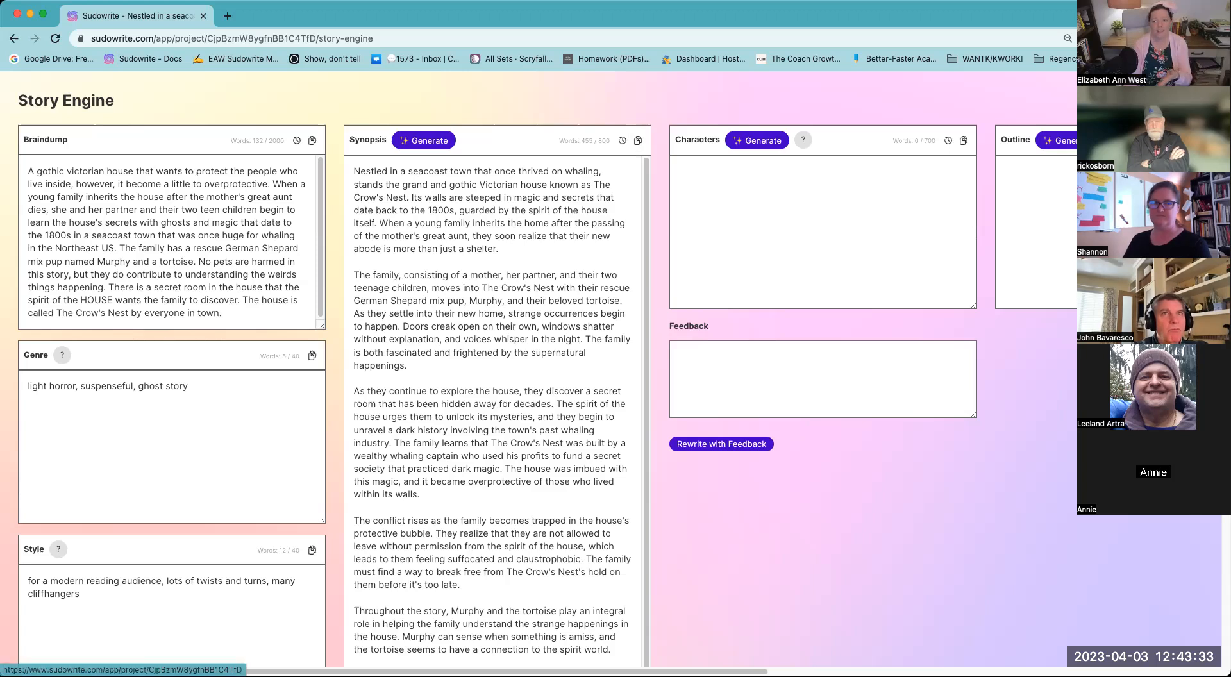
click(66, 100)
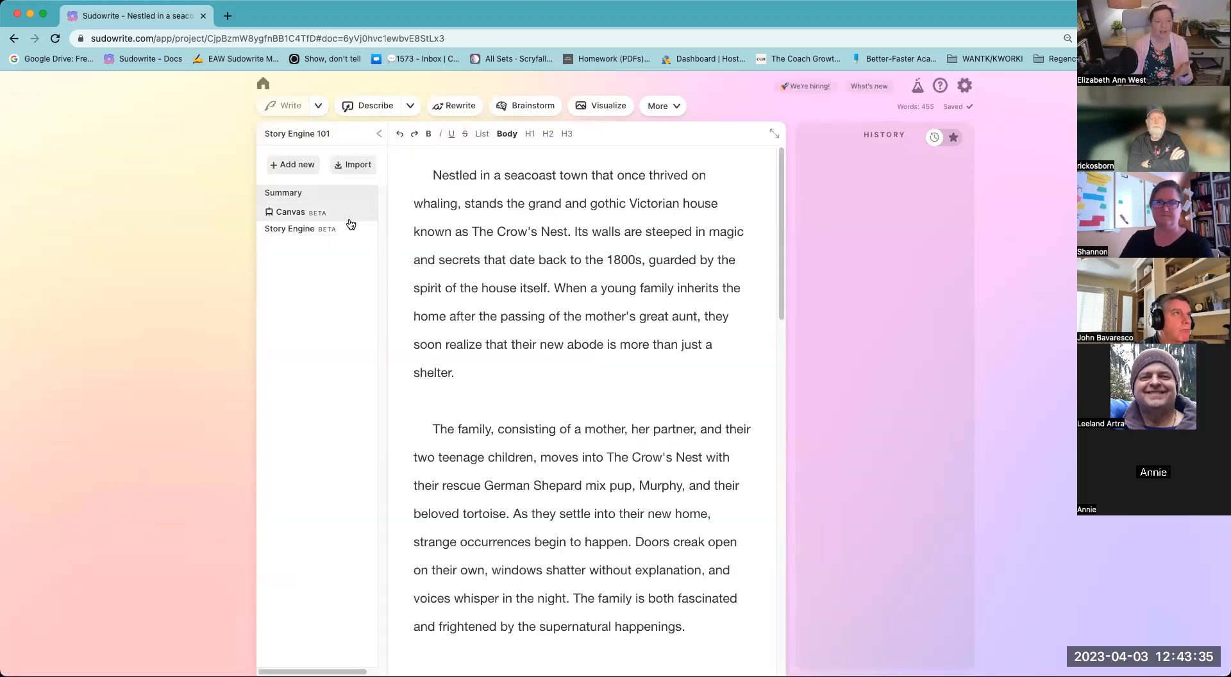
click(307, 228)
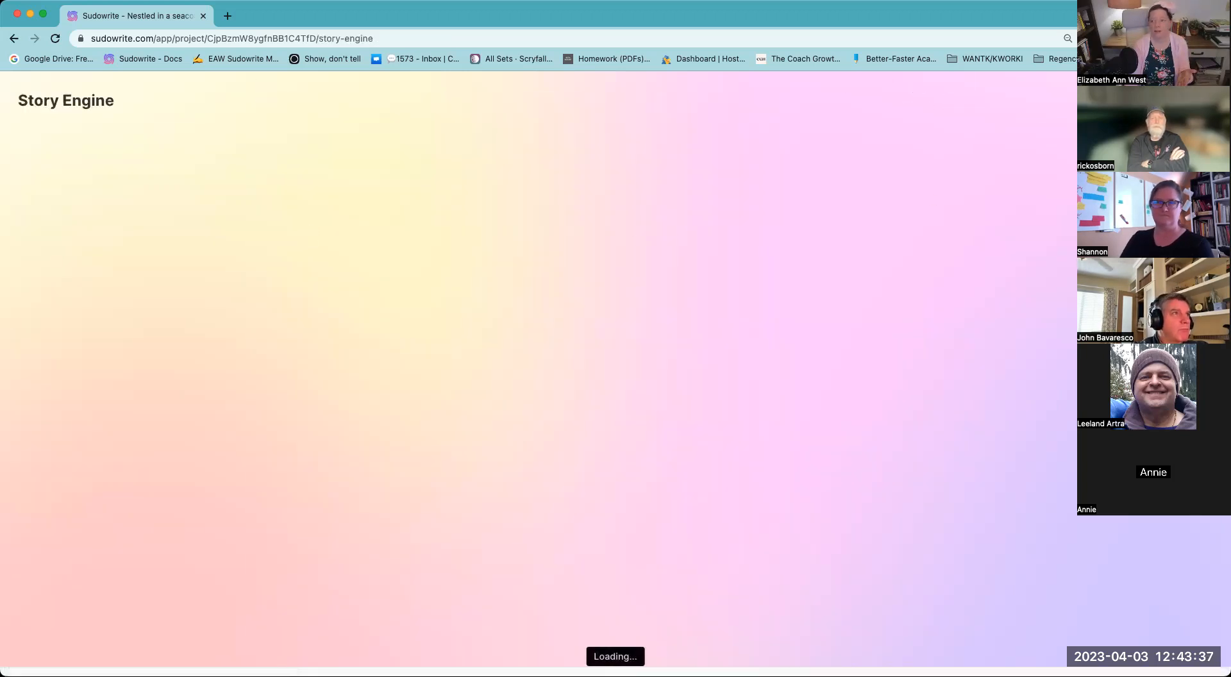
click(66, 101)
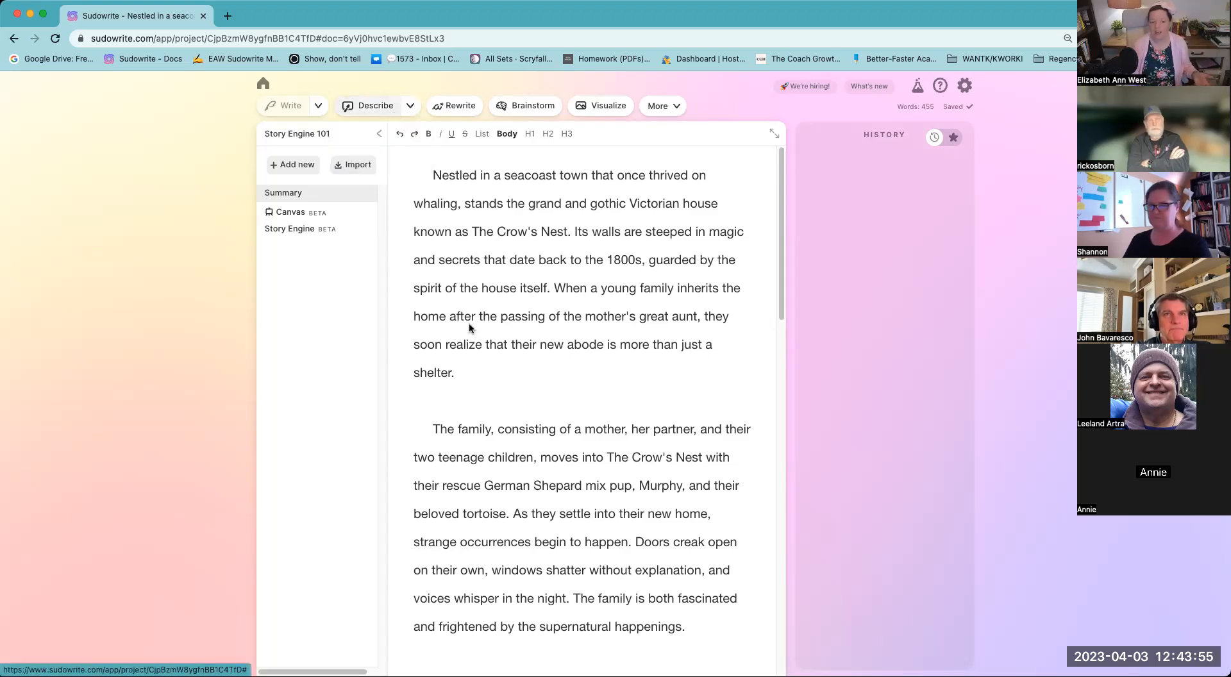
- Generate "More intense" rewrites of the Summary's second paragraph, about the family moving in, and return to Story Engine
scroll(520, 462, down, 5)
click(435, 260)
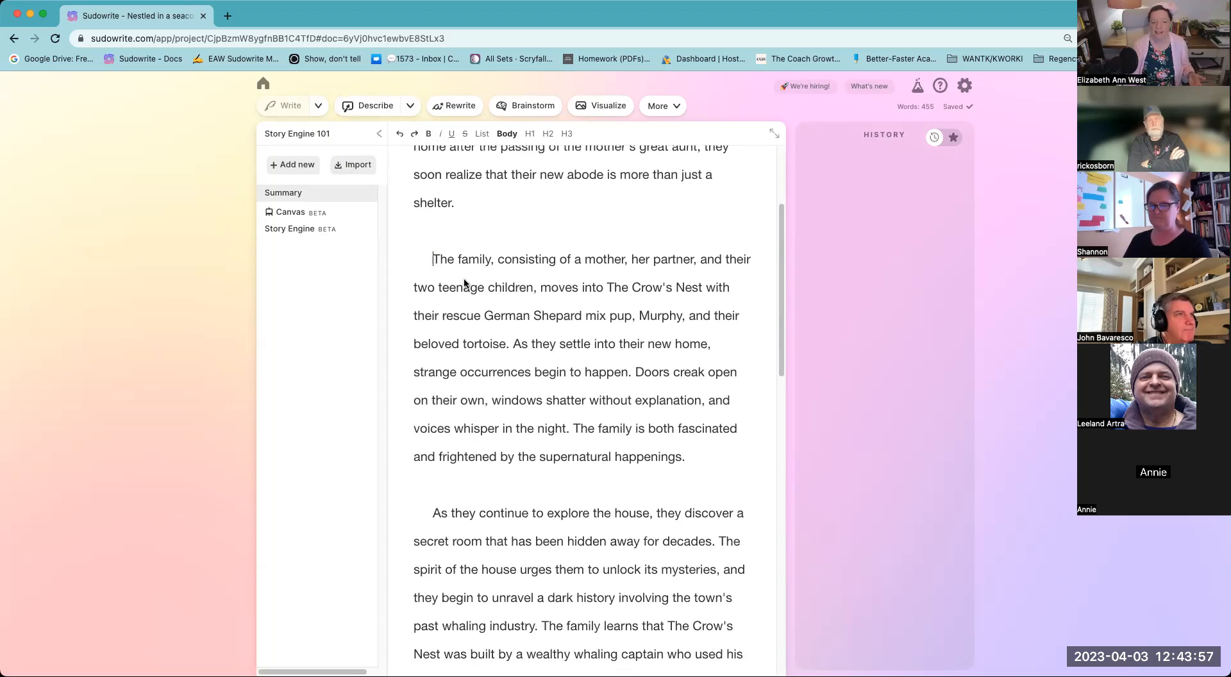
shift+click(695, 463)
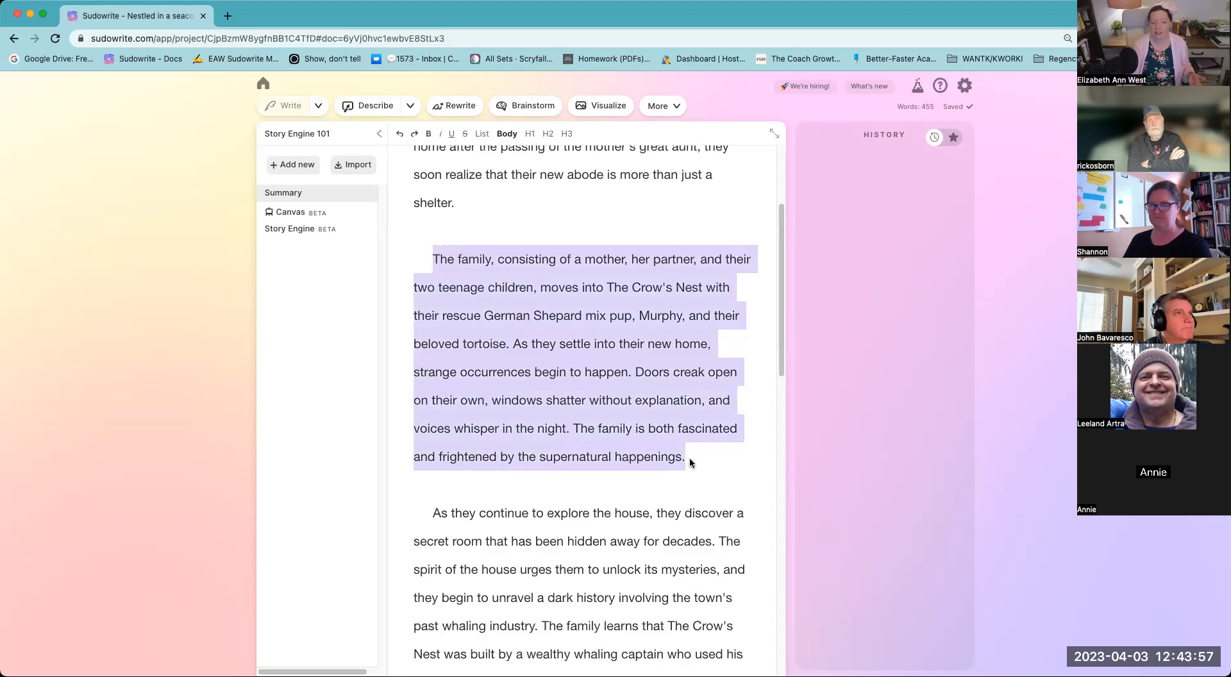
click(470, 112)
click(911, 254)
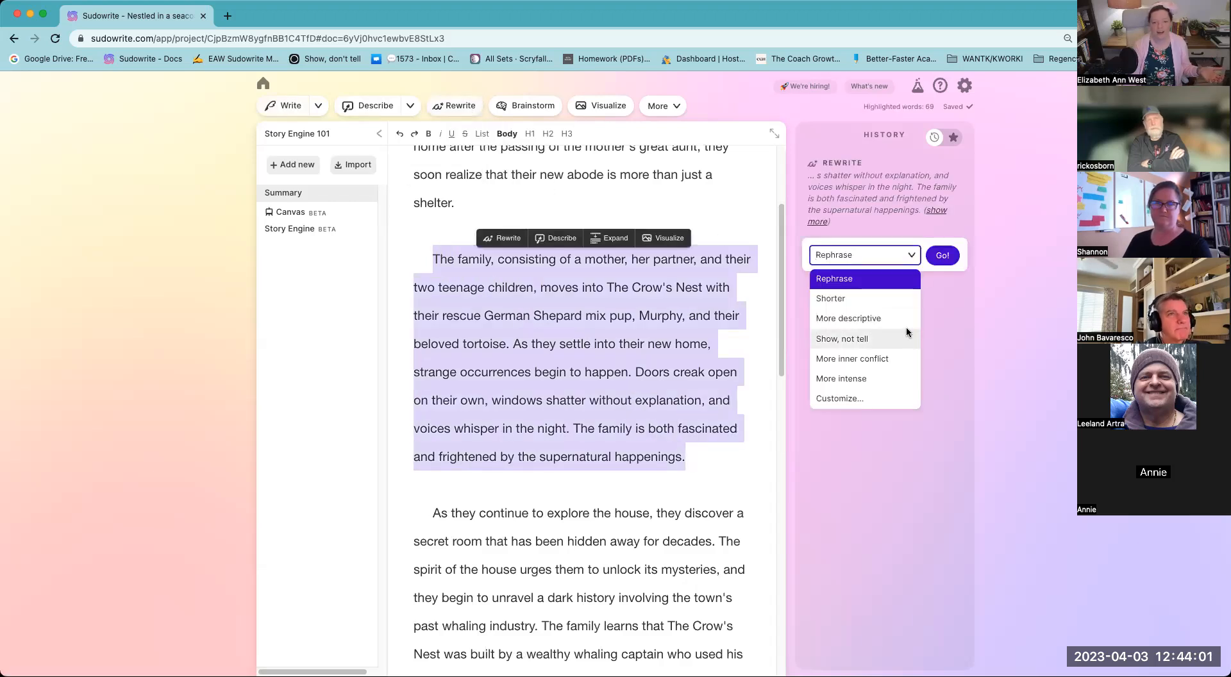
click(888, 377)
click(942, 256)
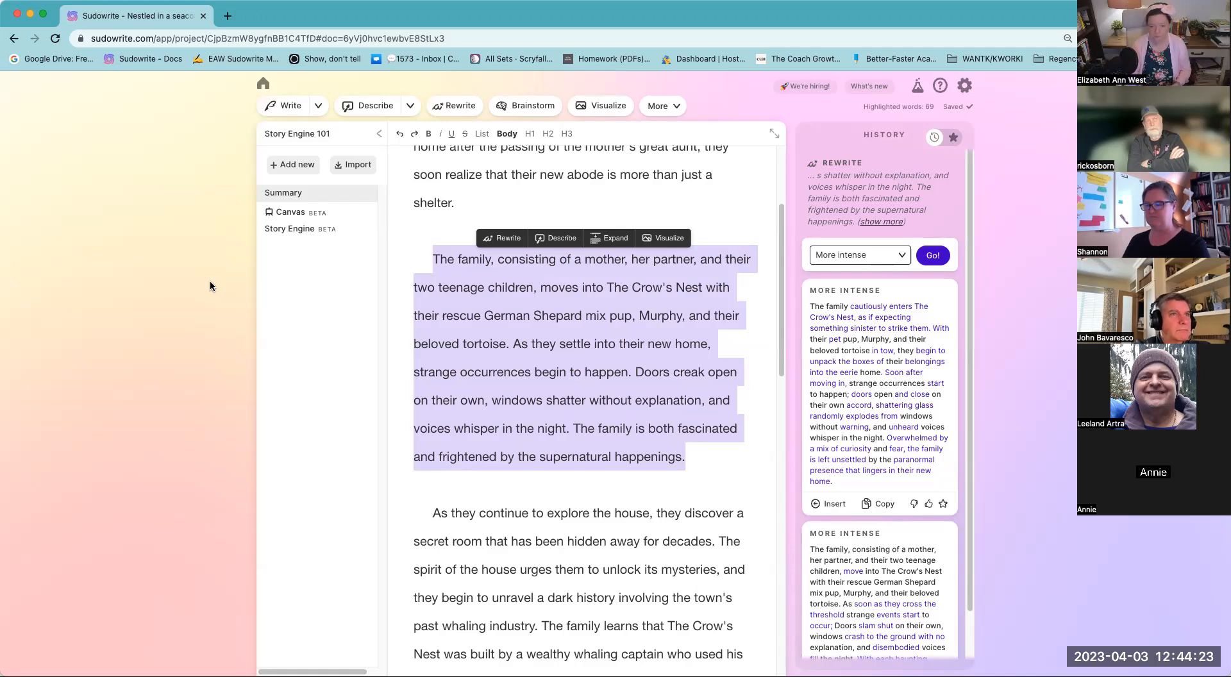
scroll(635, 507, down, 3)
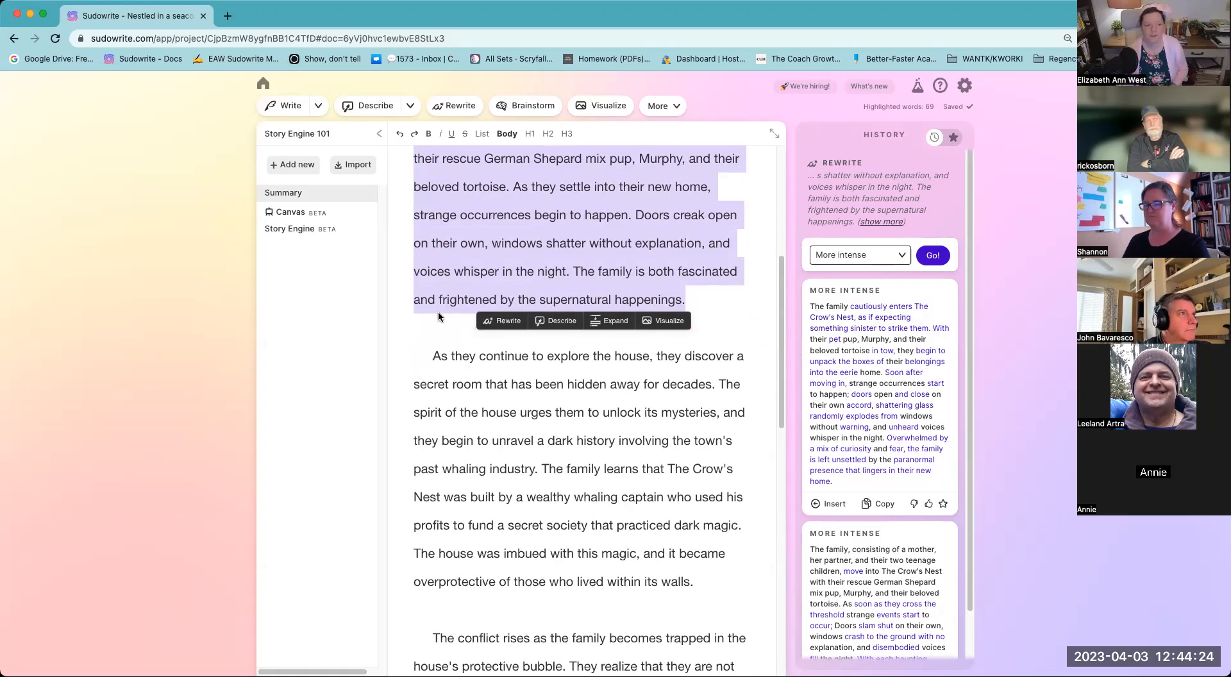
click(294, 229)
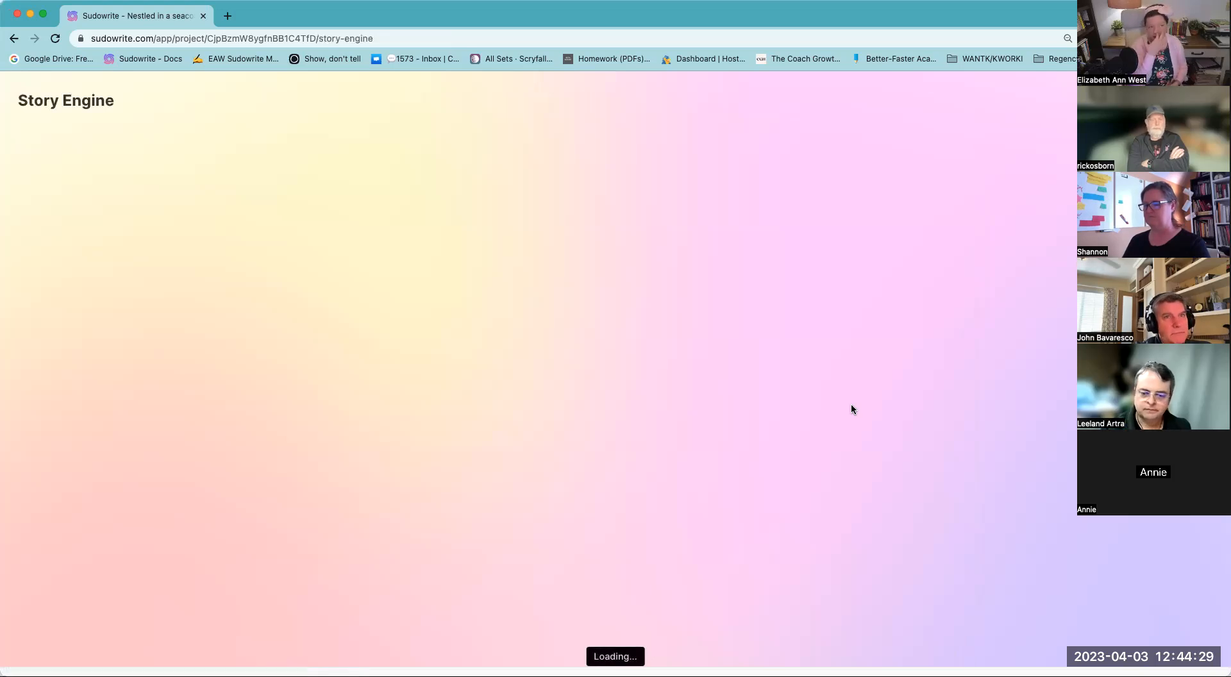
- Reload Story Engine and try to generate the characters from the synopsis, clearing the incomplete result
click(51, 40)
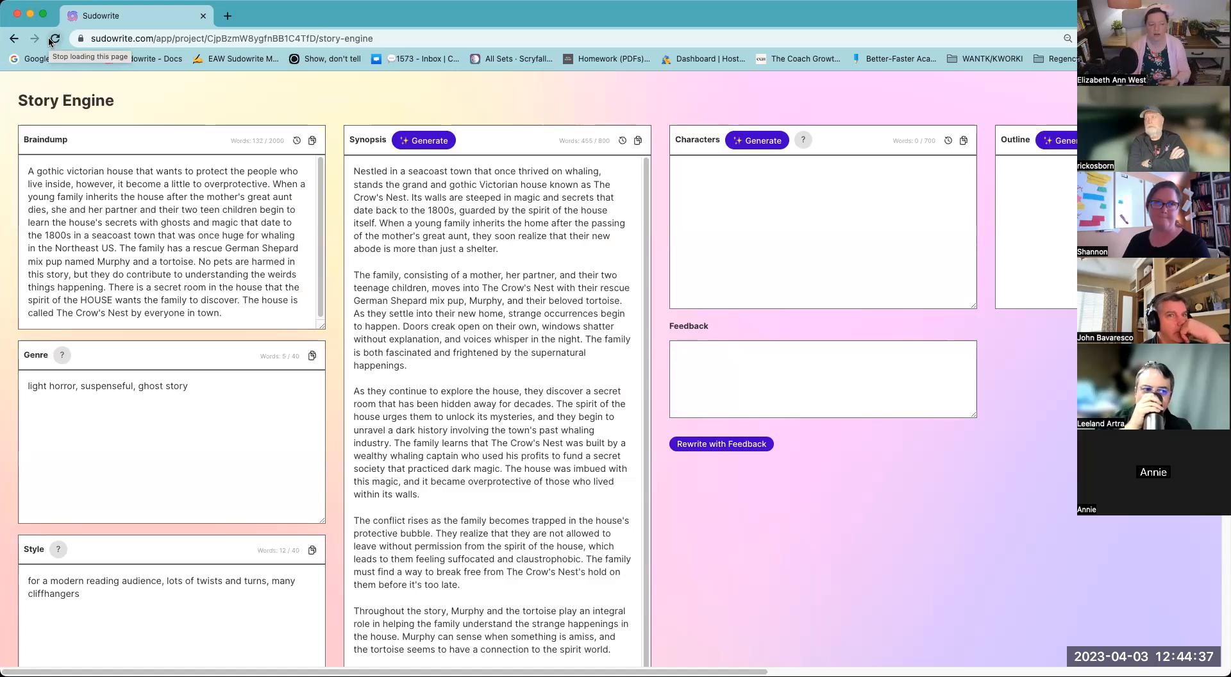
click(764, 143)
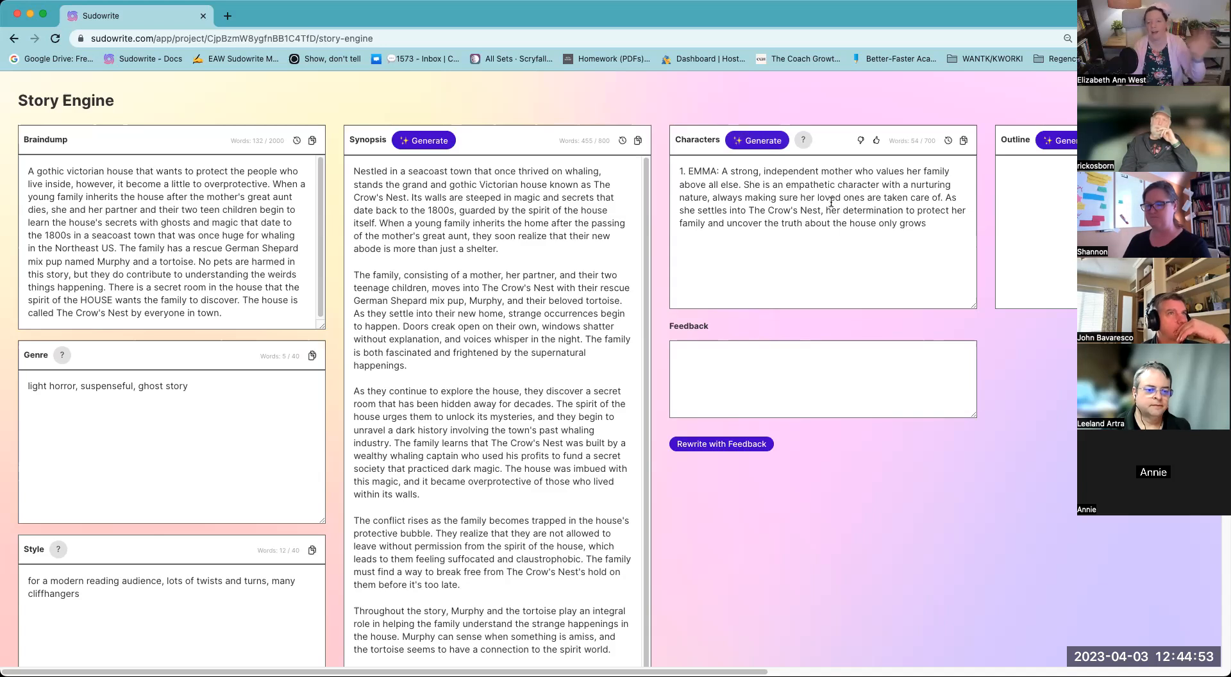
drag(927, 223, 677, 168)
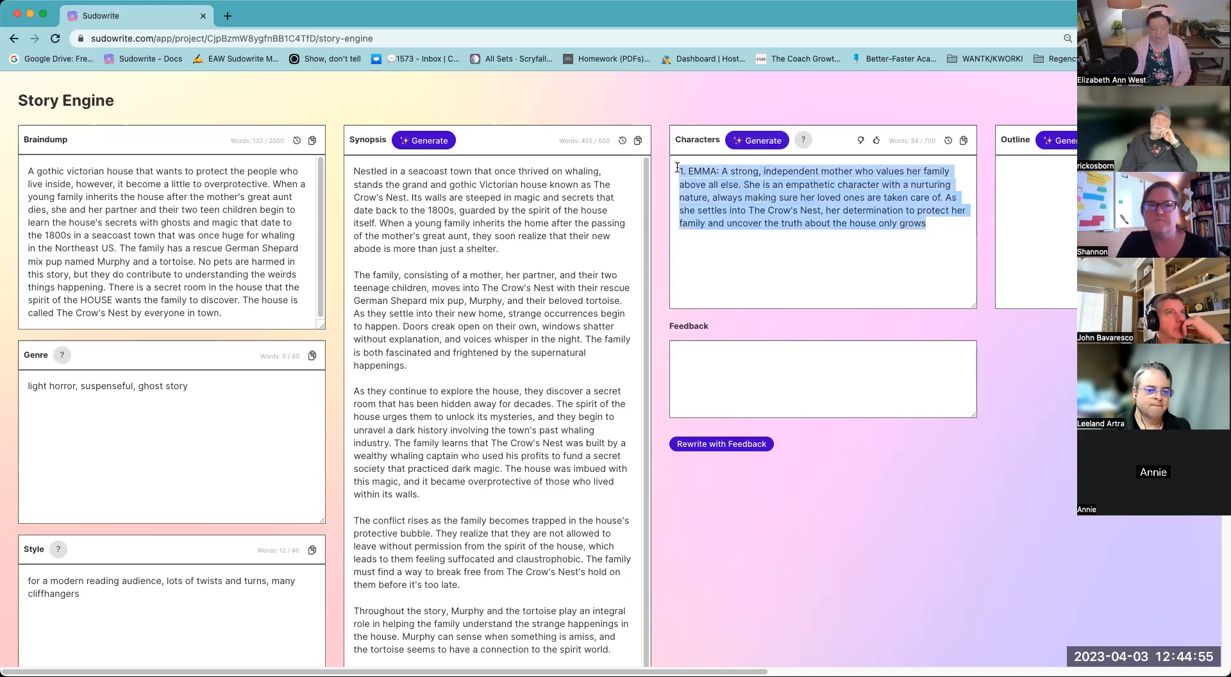
key(BackSpace)
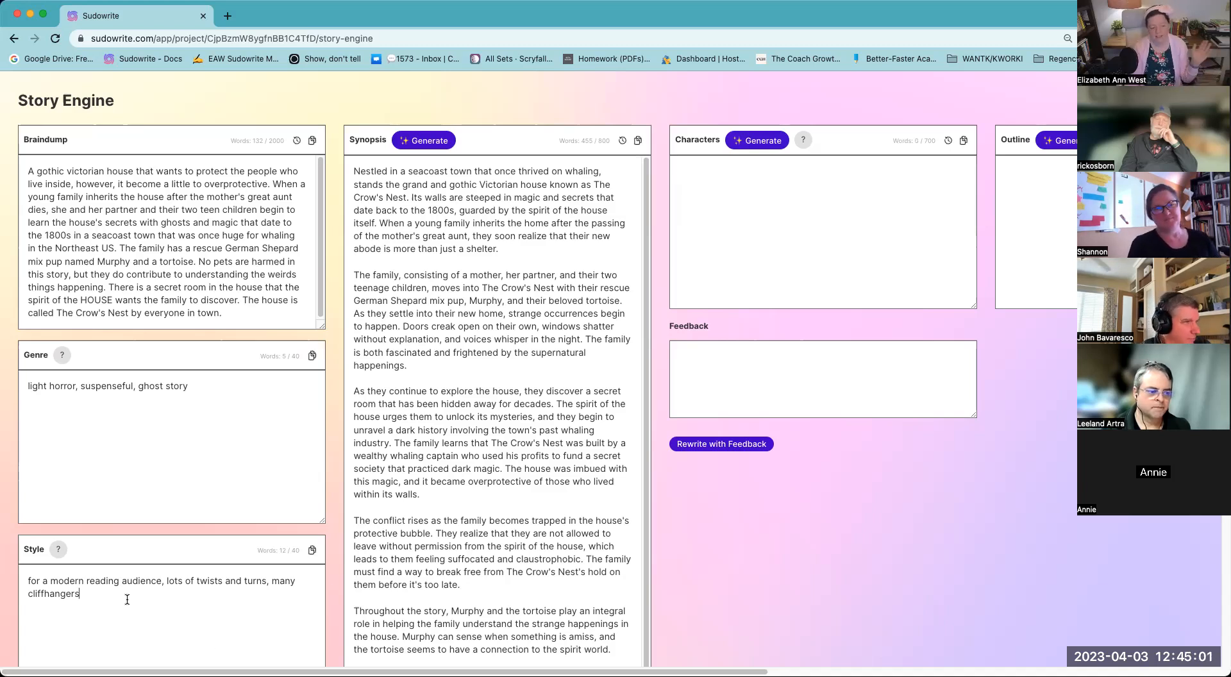
- Replace the Style text with "the family was distantly related to the aunt, and originally from"
drag(112, 599, 7, 577)
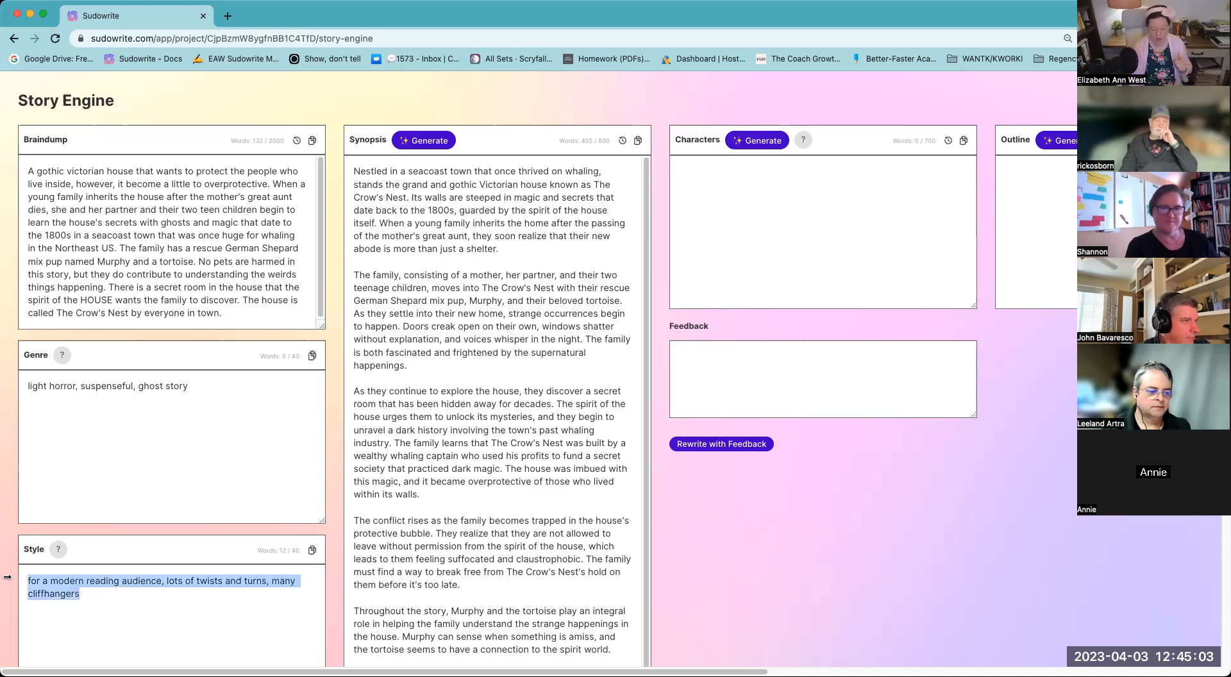
key(BackSpace)
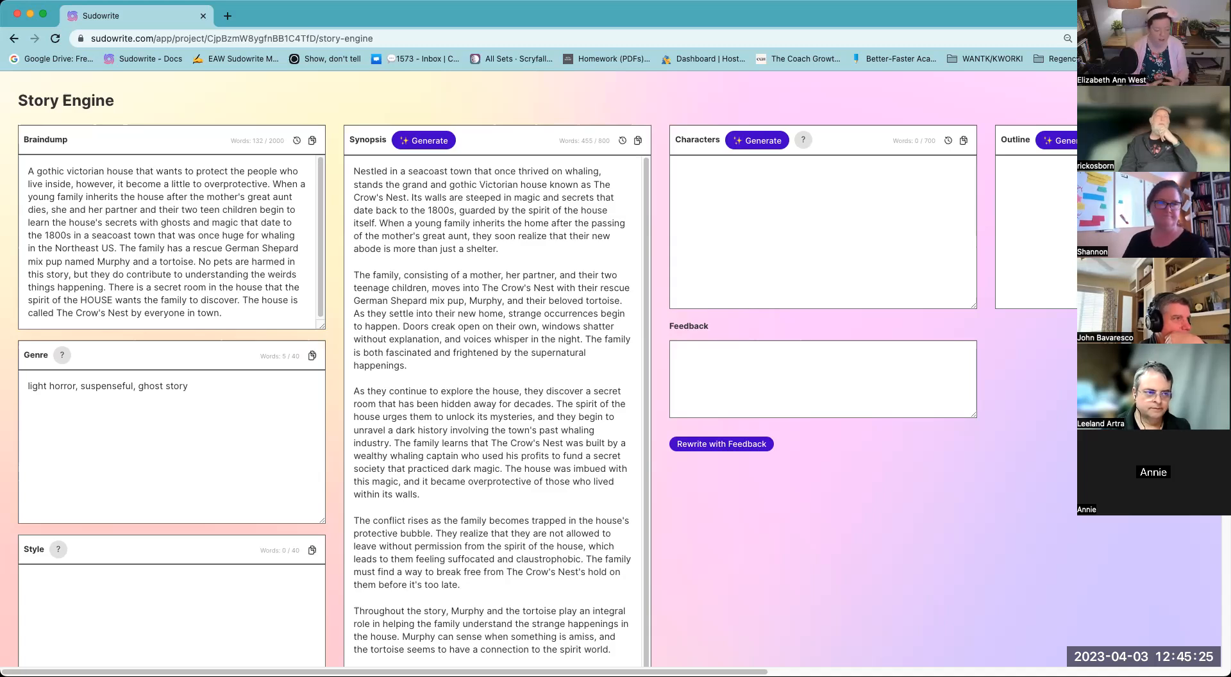
text(the family is)
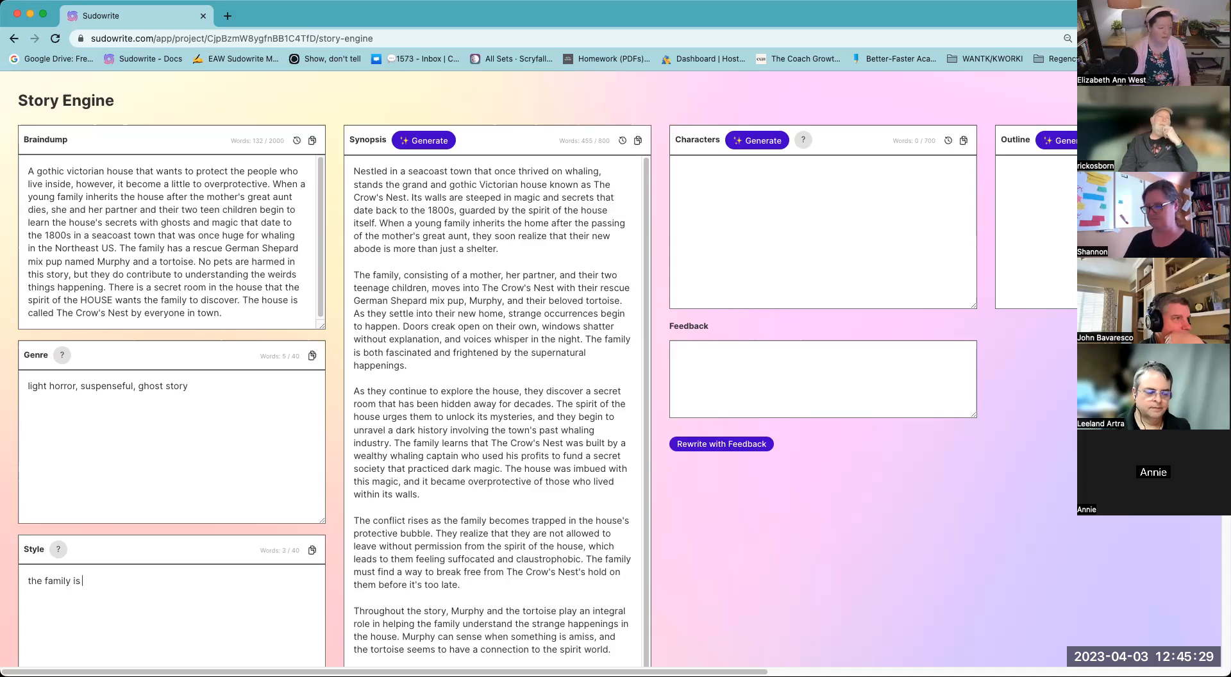
text(was distantly related to th)
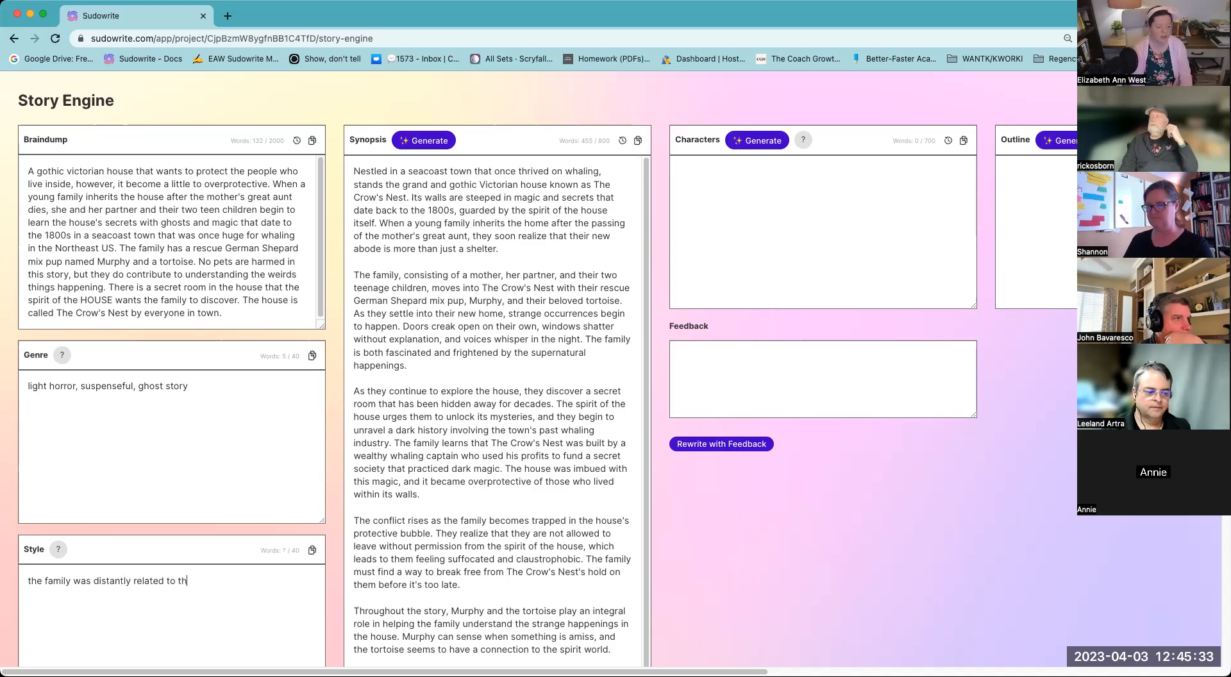
text(e aunt, )
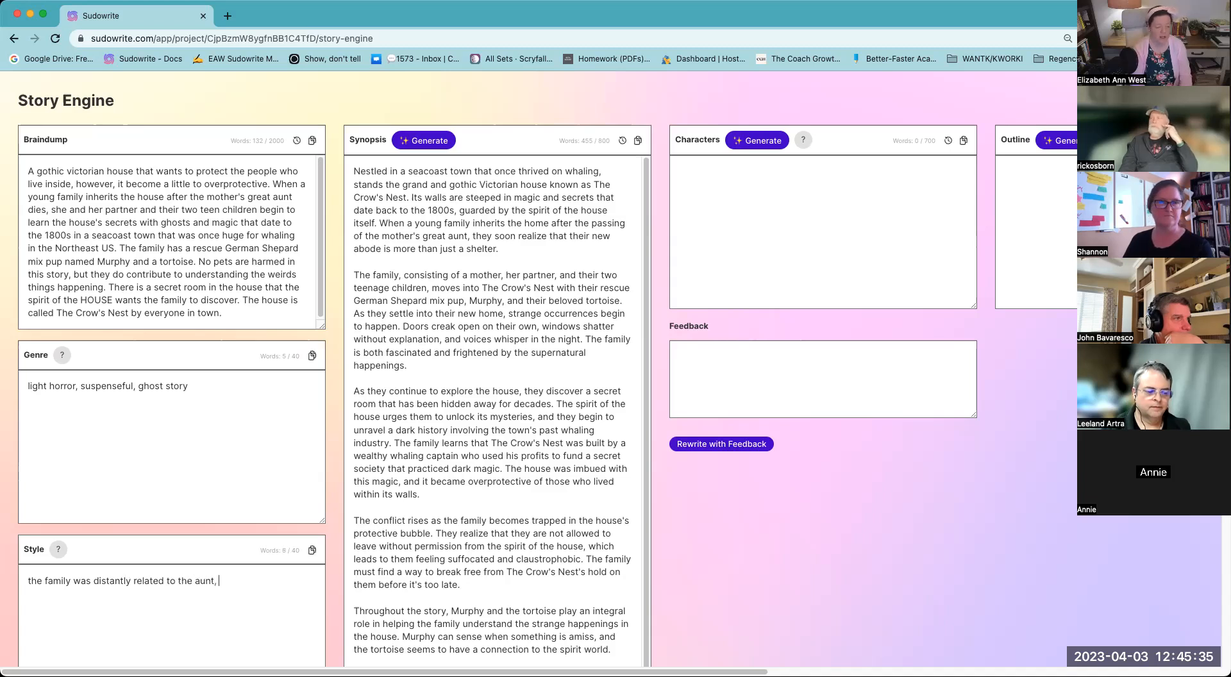
text(and originally from)
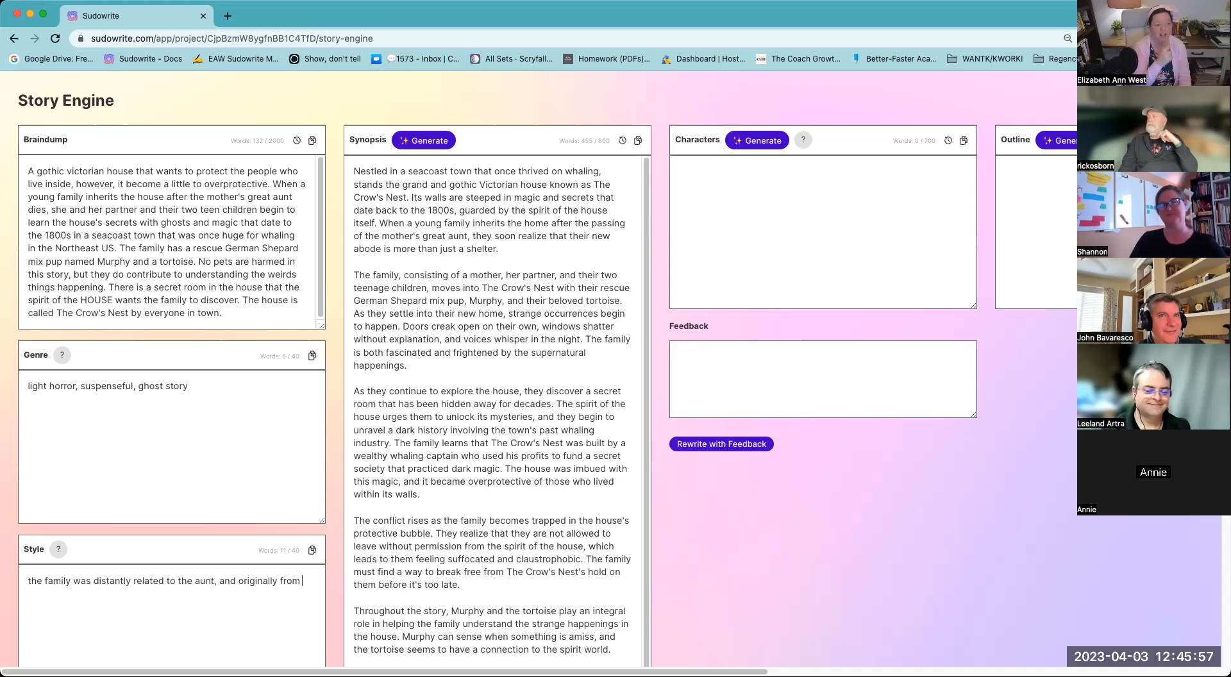
- Continue the Style text with "Scotland, and the teens do not like they had to move to America"
text(t)
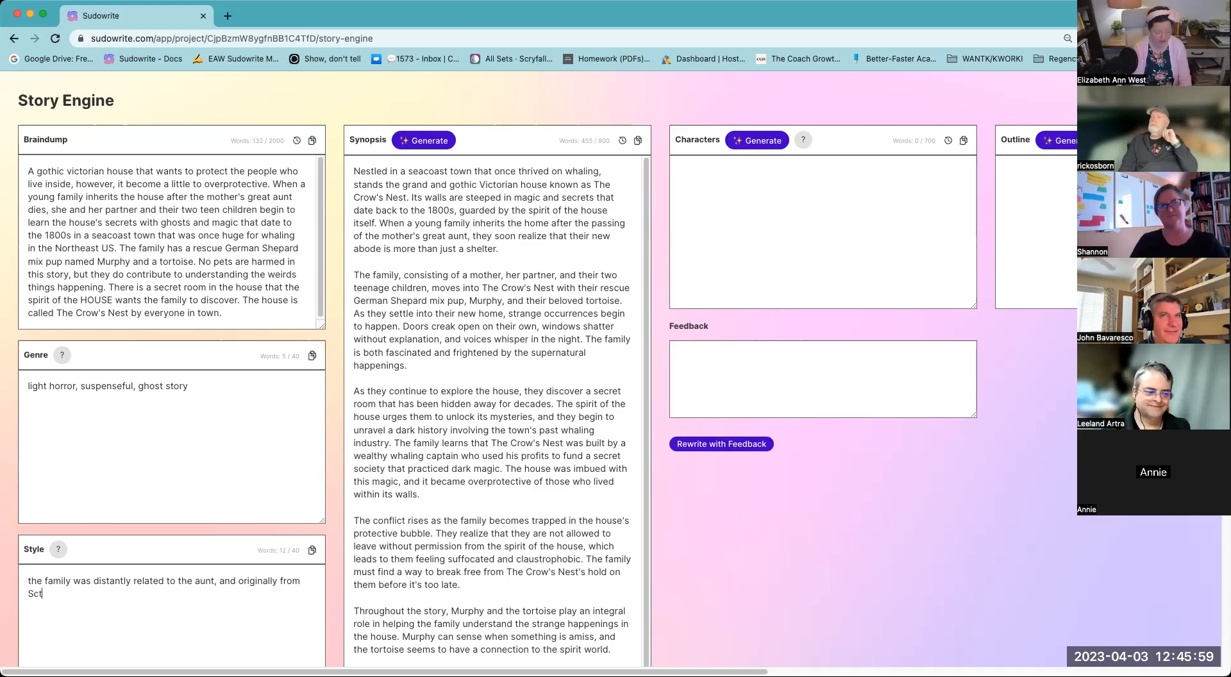
key(BackSpace)
key(BackSpace)
key(BackSpace)
key(BackSpace)
text(Scotland, and the teen)
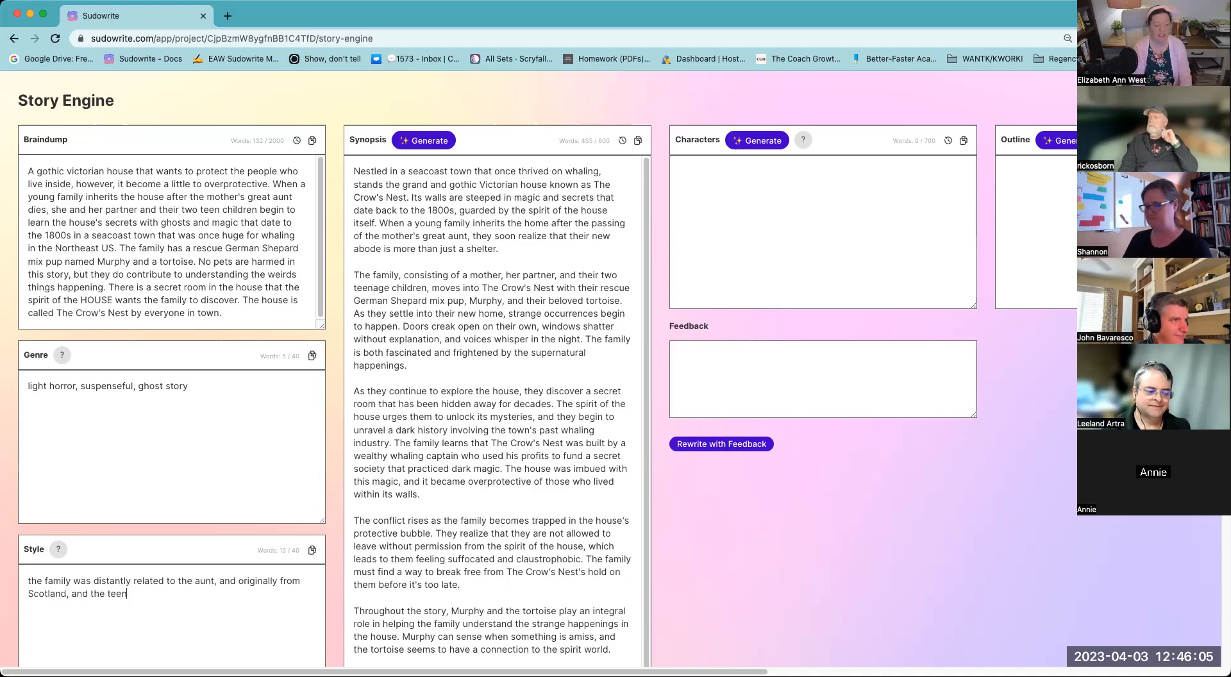
text(s do not like they)
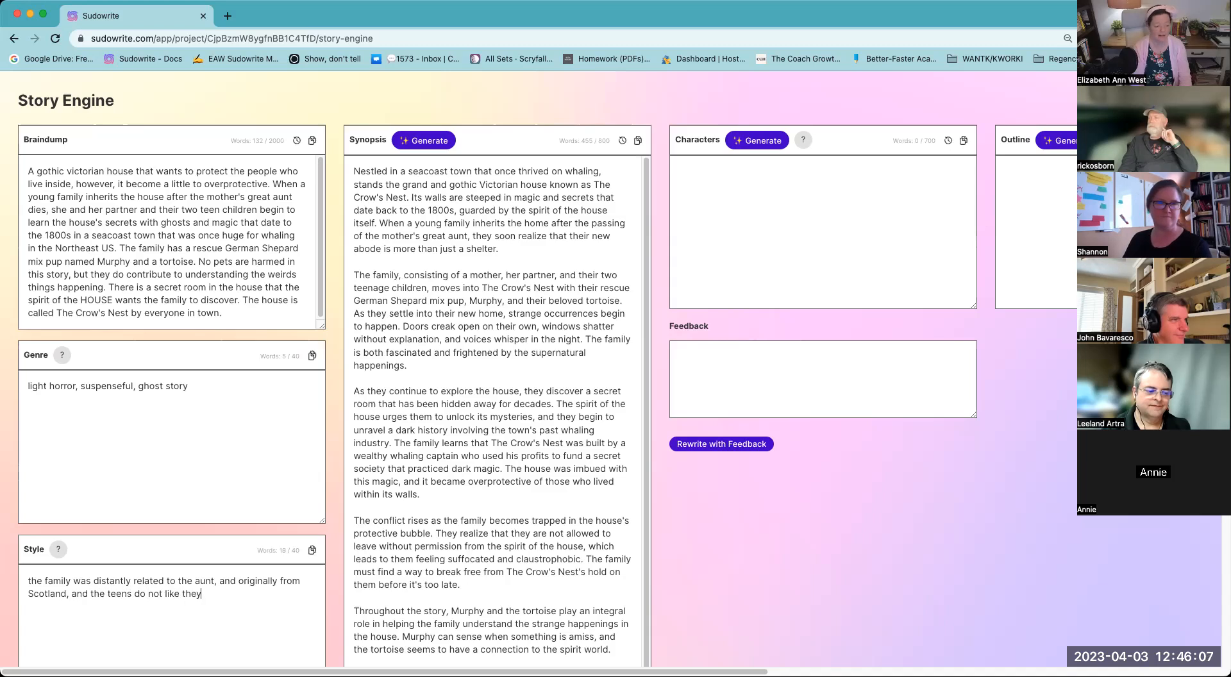
text( had to mo)
text(Amer)
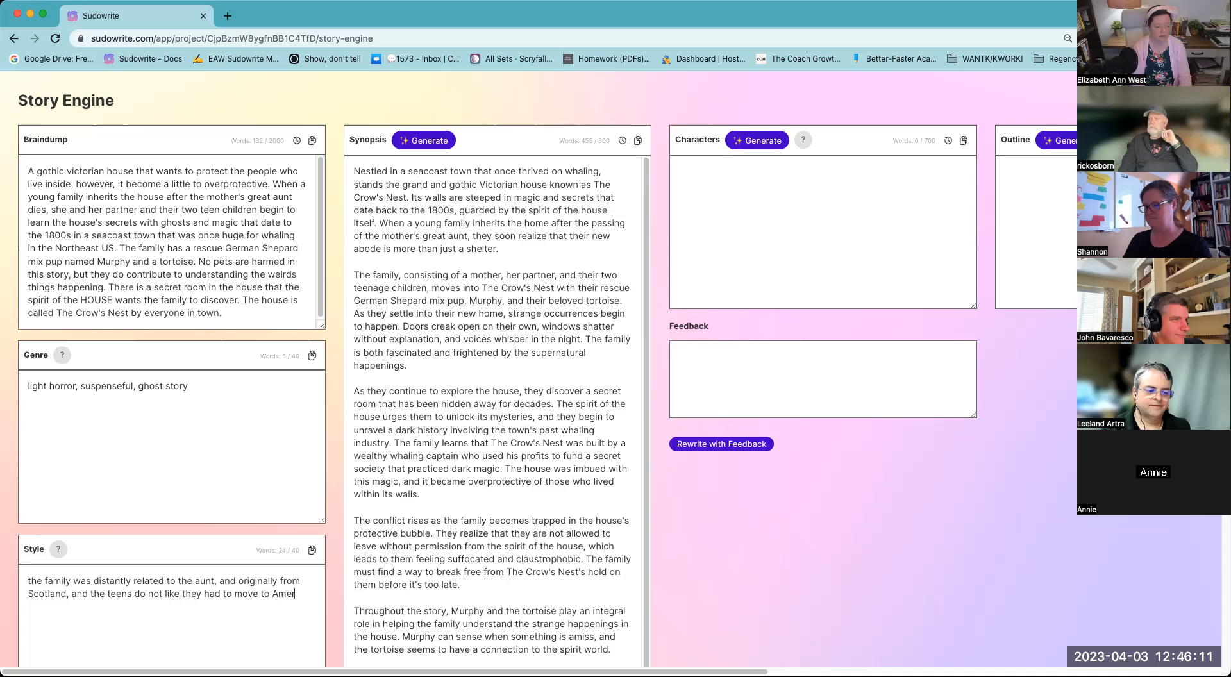
text(oi)
key(BackSpace)
key(BackSpace)
text(ica)
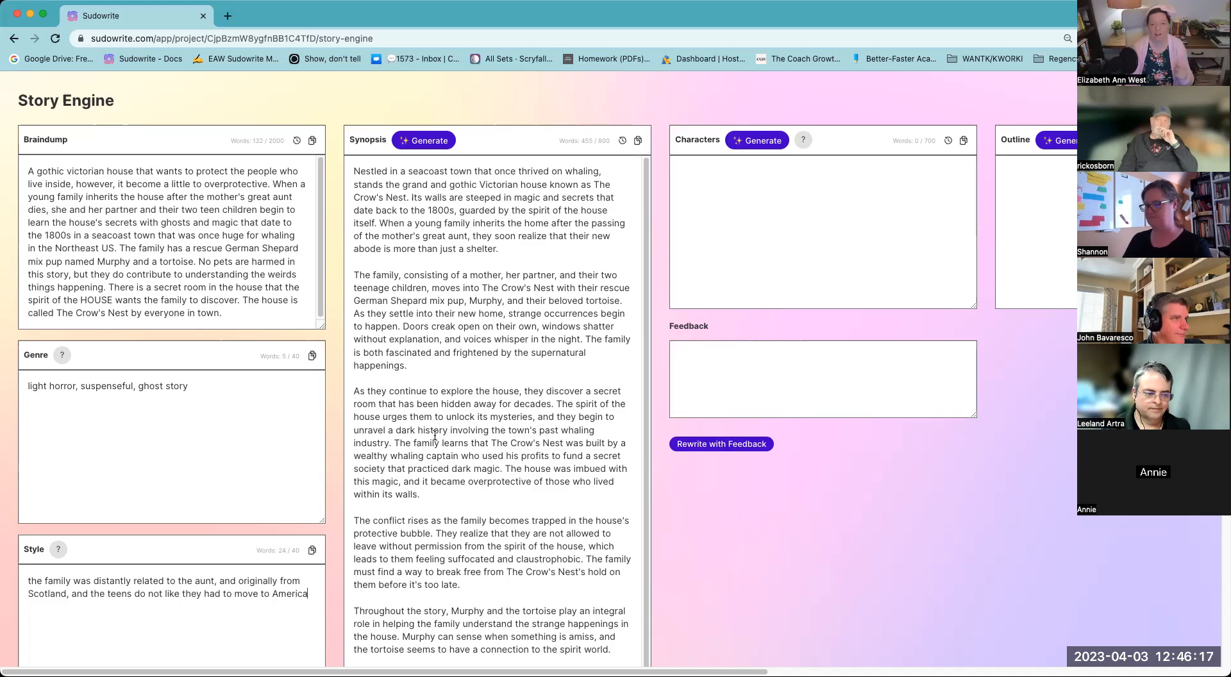
- Generate the characters from the synopsis and the new Style text, and read through the list
click(763, 143)
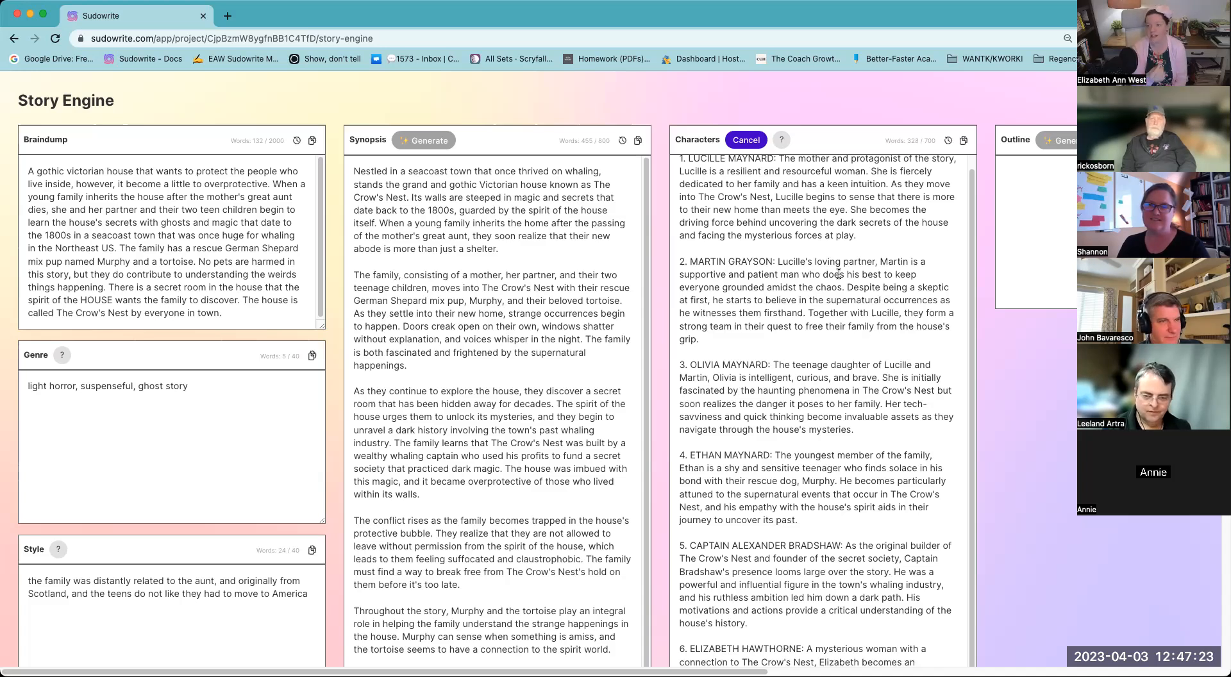
scroll(839, 274, down, 3)
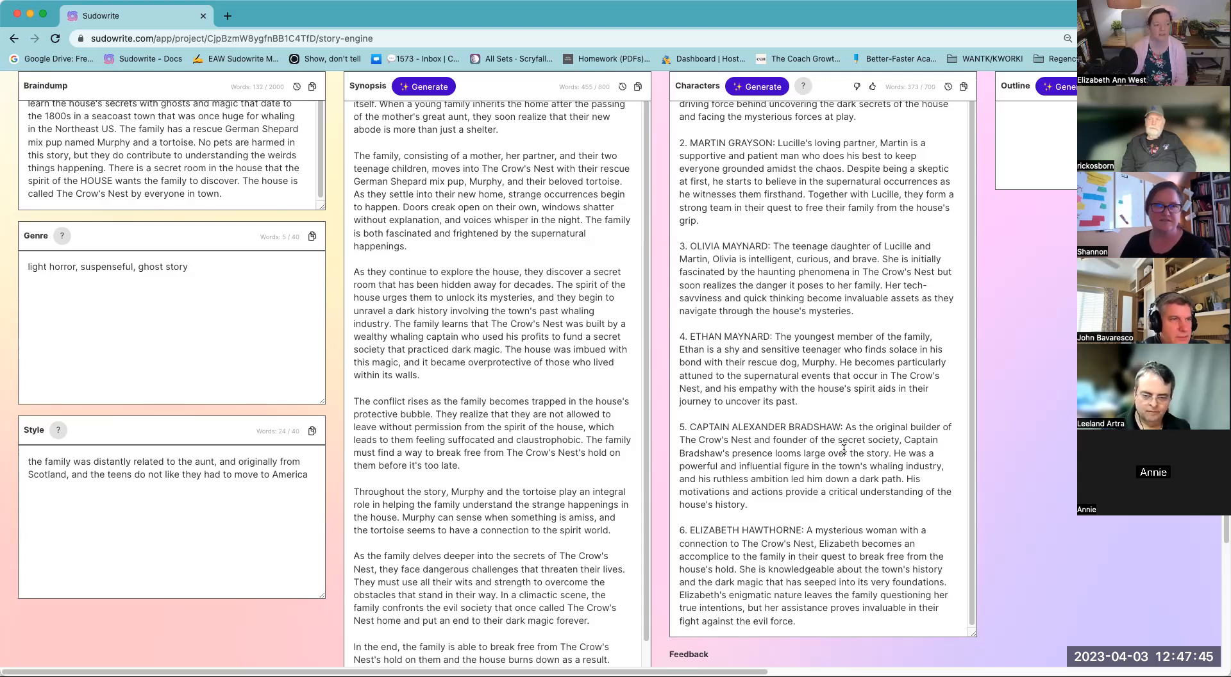
scroll(844, 449, down, 3)
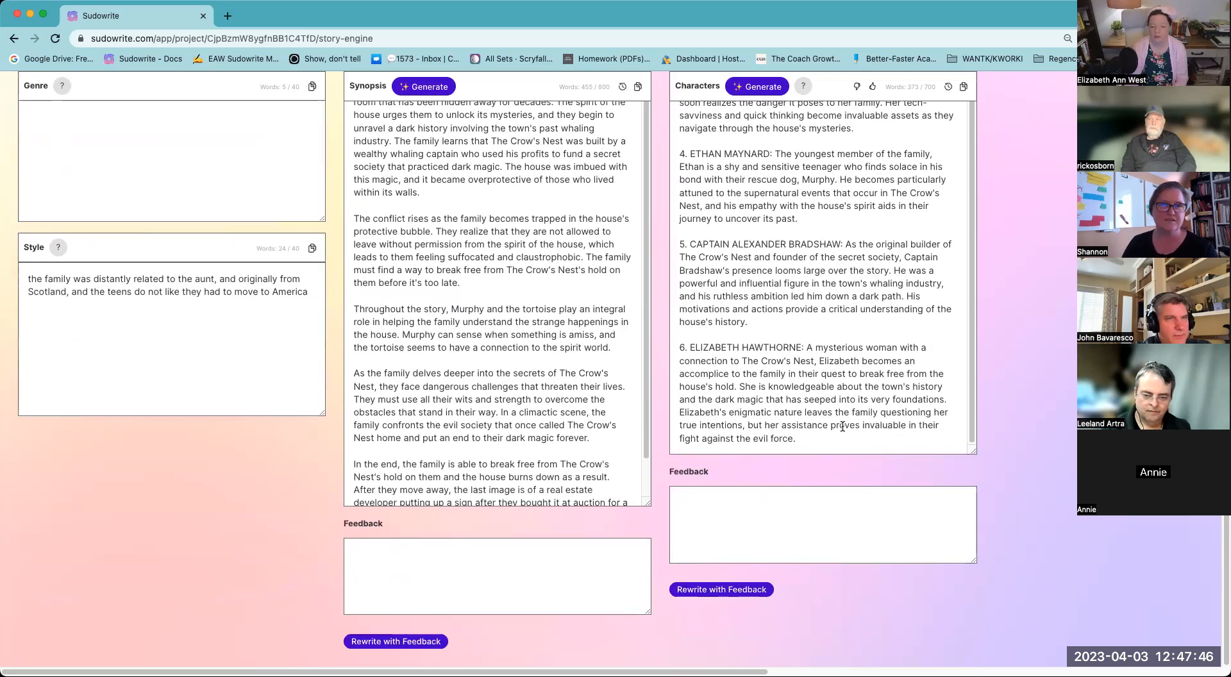
click(838, 518)
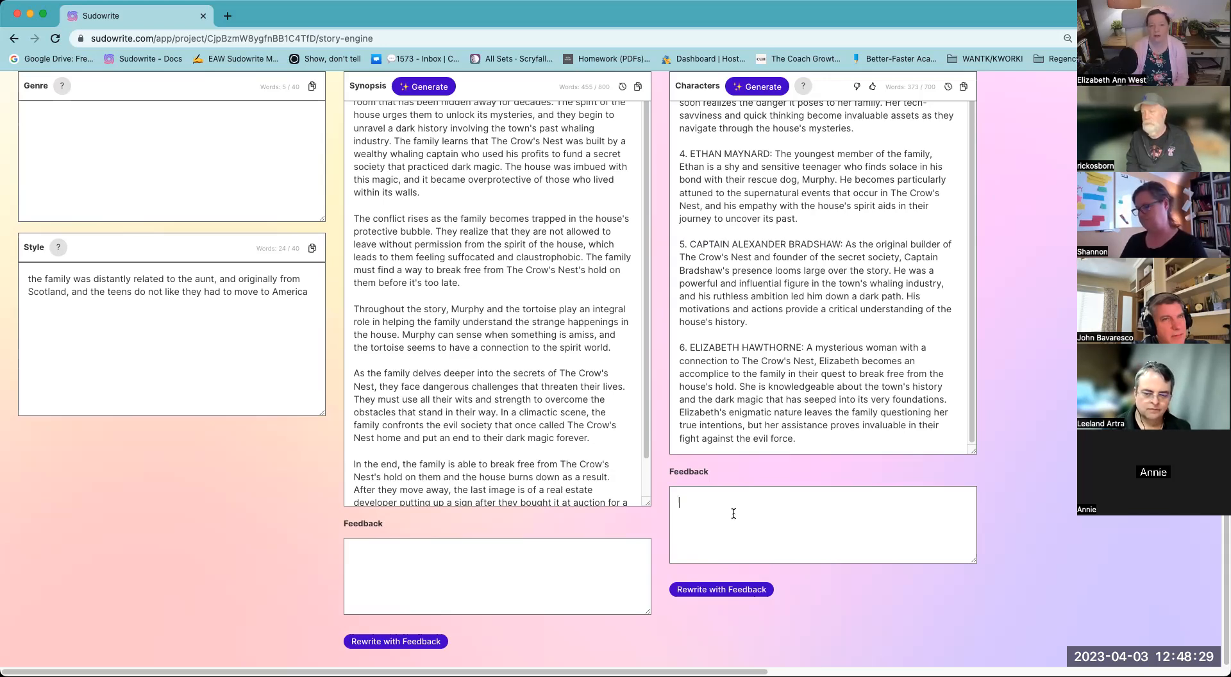
scroll(758, 261, up, 1)
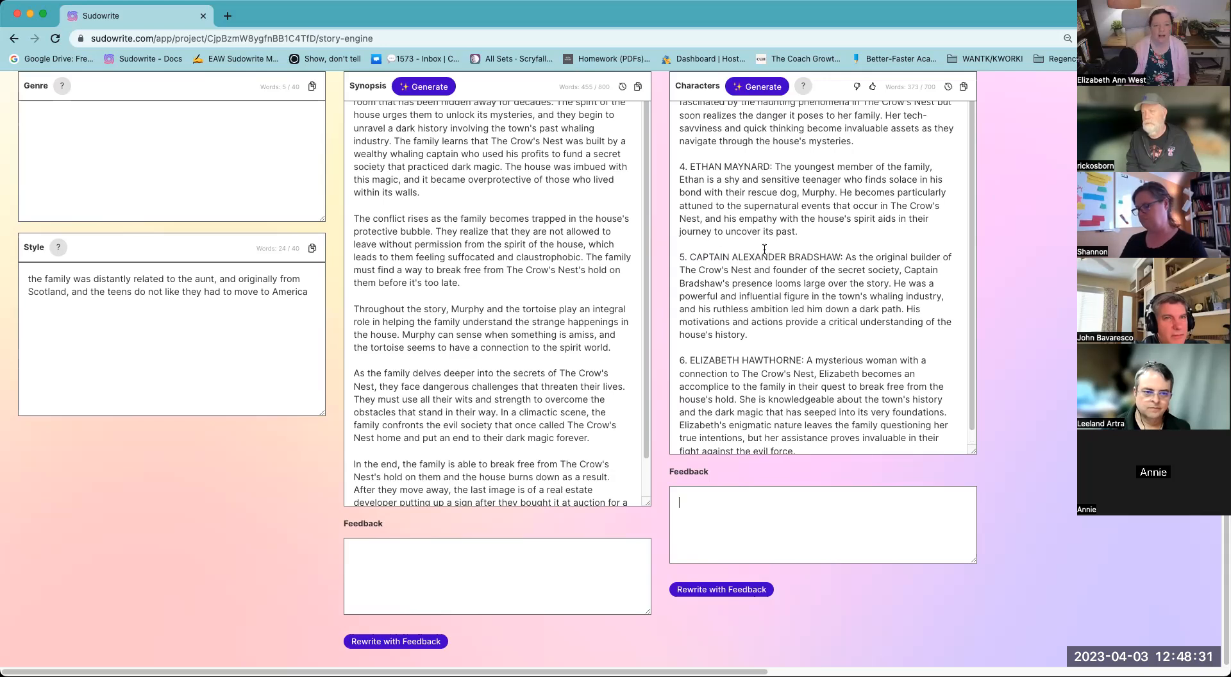
scroll(765, 248, up, 10)
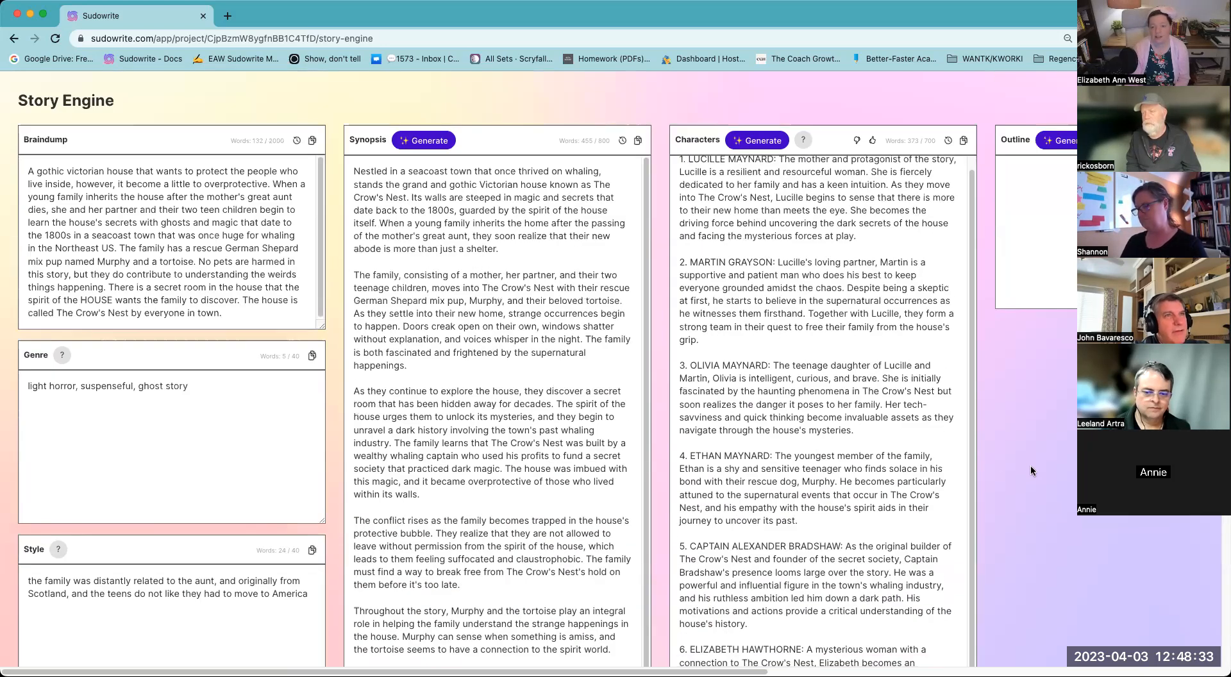
scroll(1031, 470, down, 5)
- Rewrite the characters with the feedback "Great! Keep all those, and add some more minor characters"
click(870, 501)
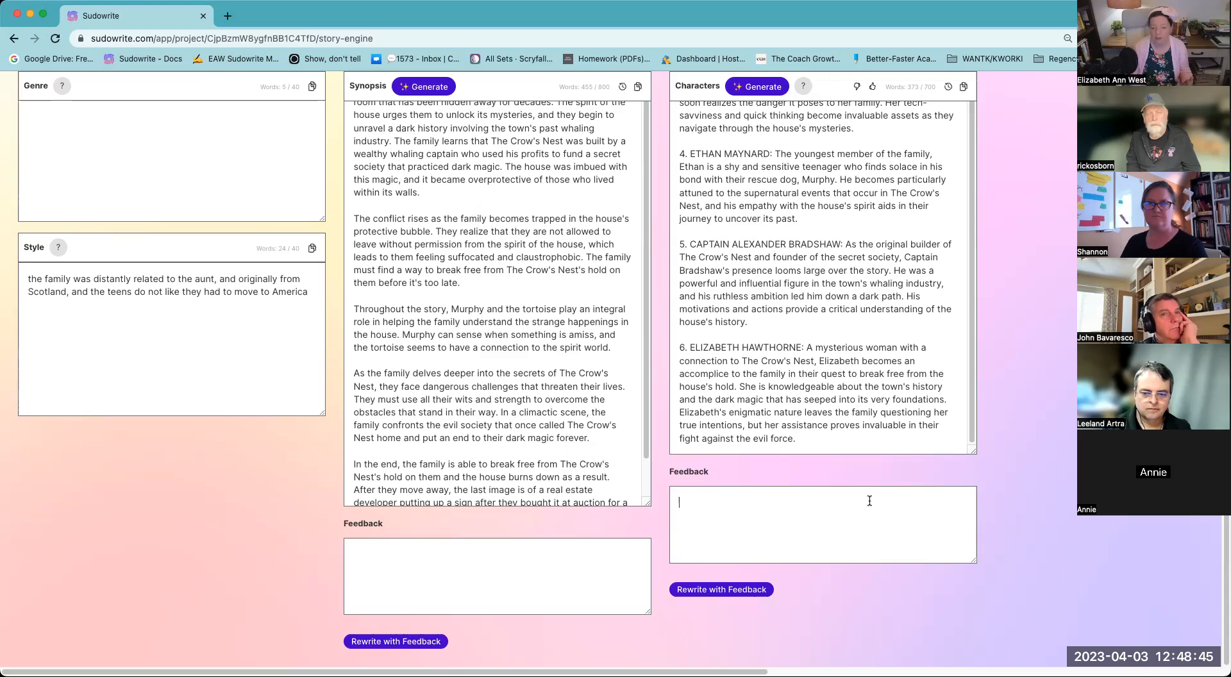
click(870, 501)
text(GRe)
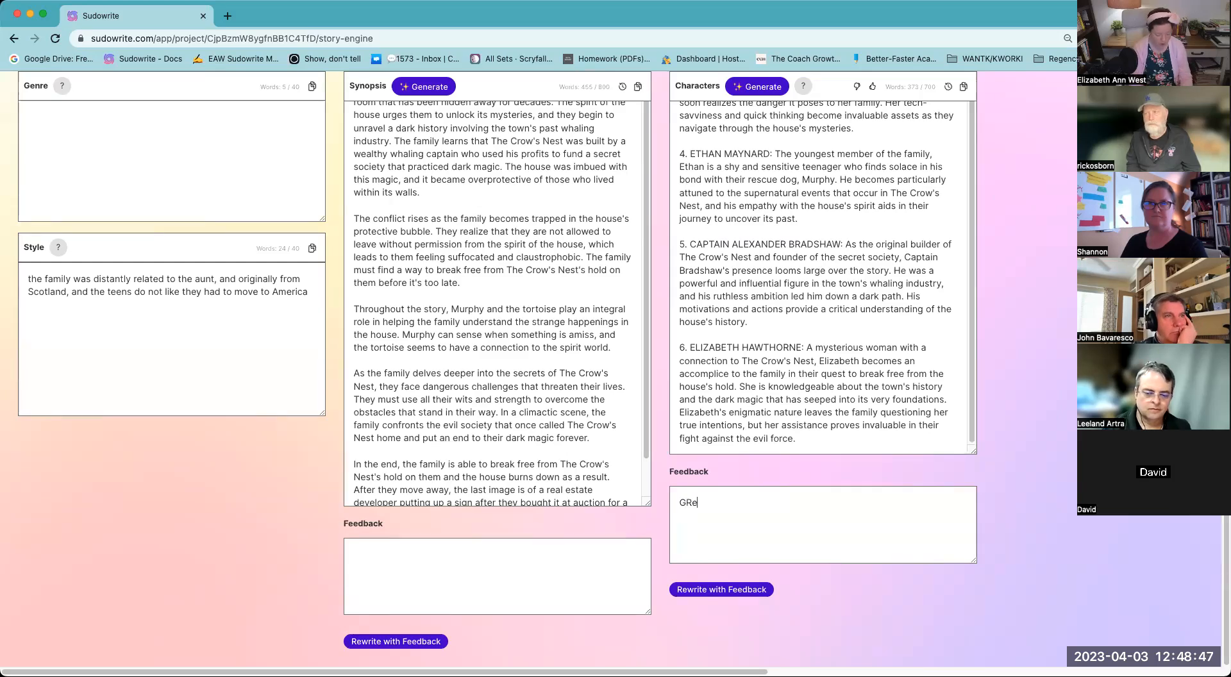
key(BackSpace)
key(BackSpace)
key(BackSpace)
key(BackSpace)
key(BackSpace)
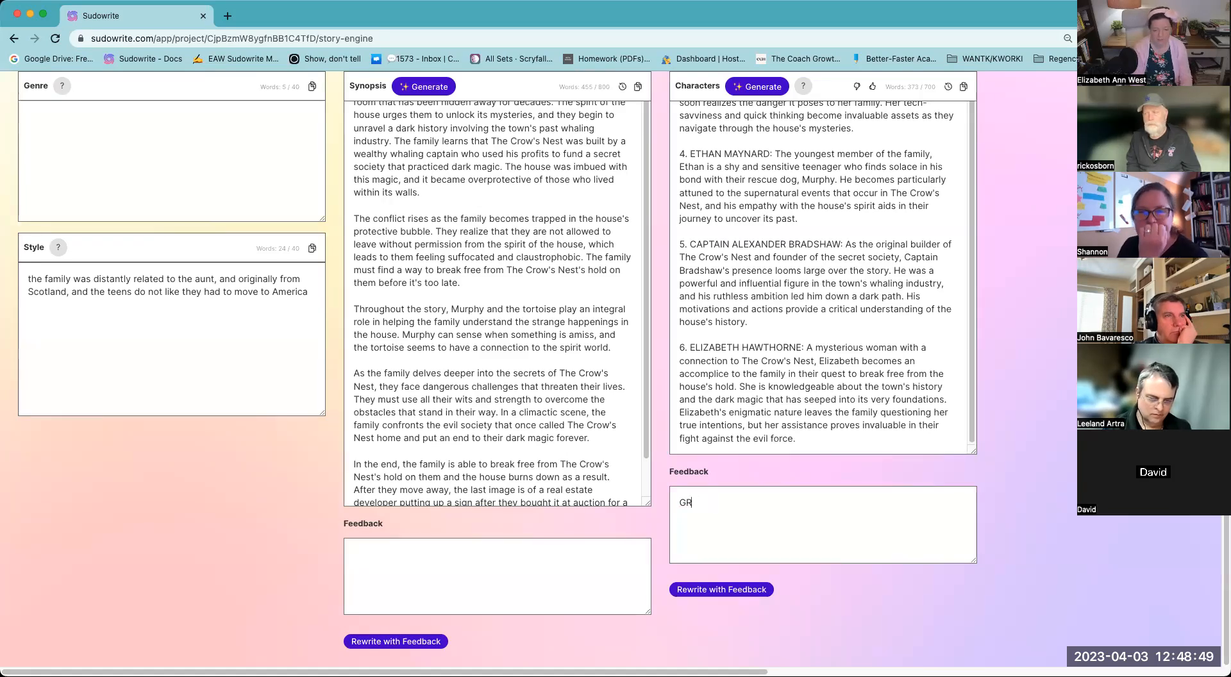
text(reat! Keep a)
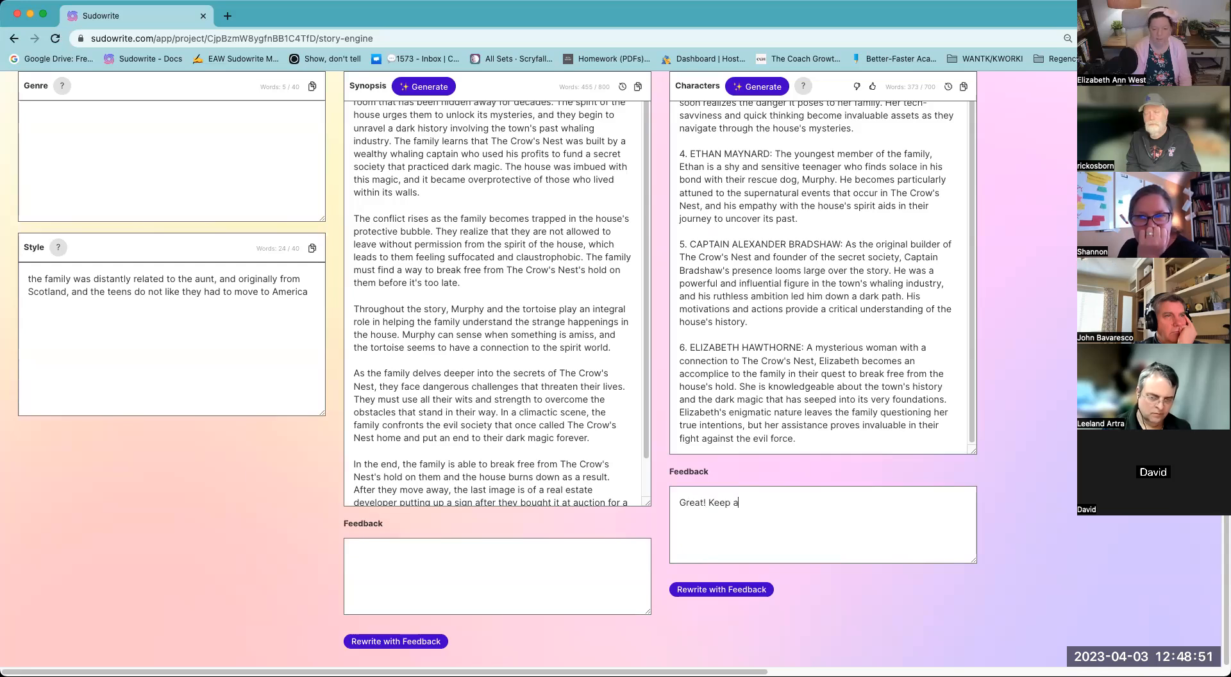
text(ll those, and add )
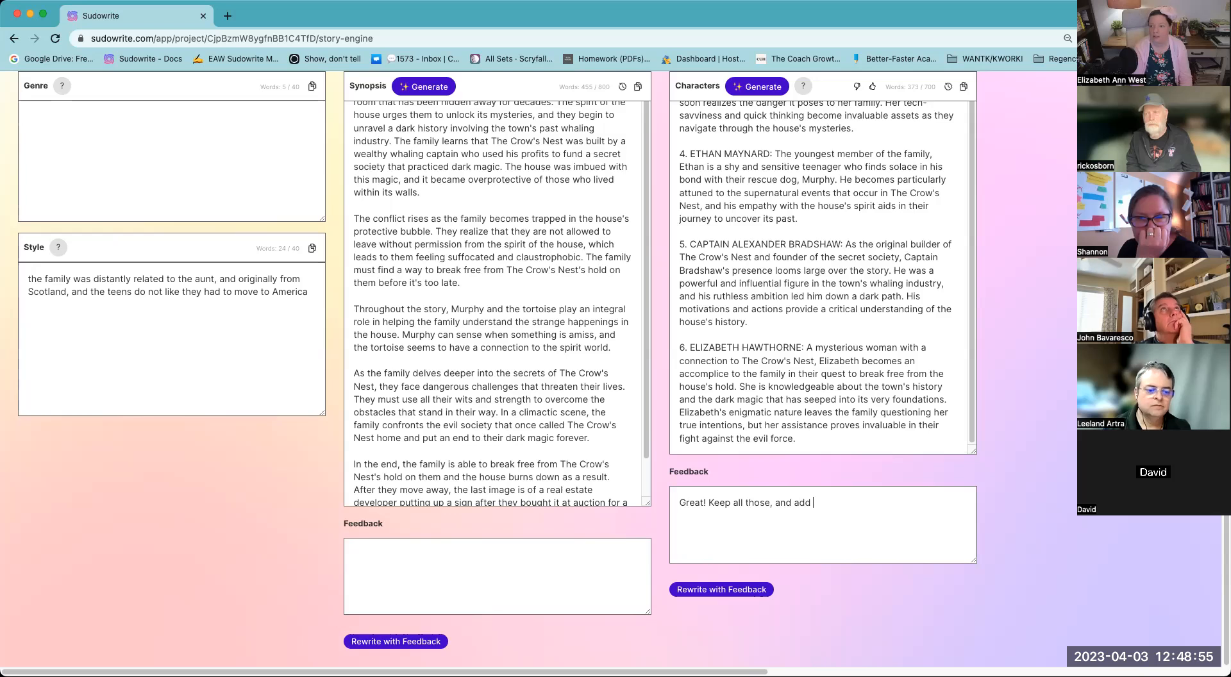
text(some more mind)
text(r characters)
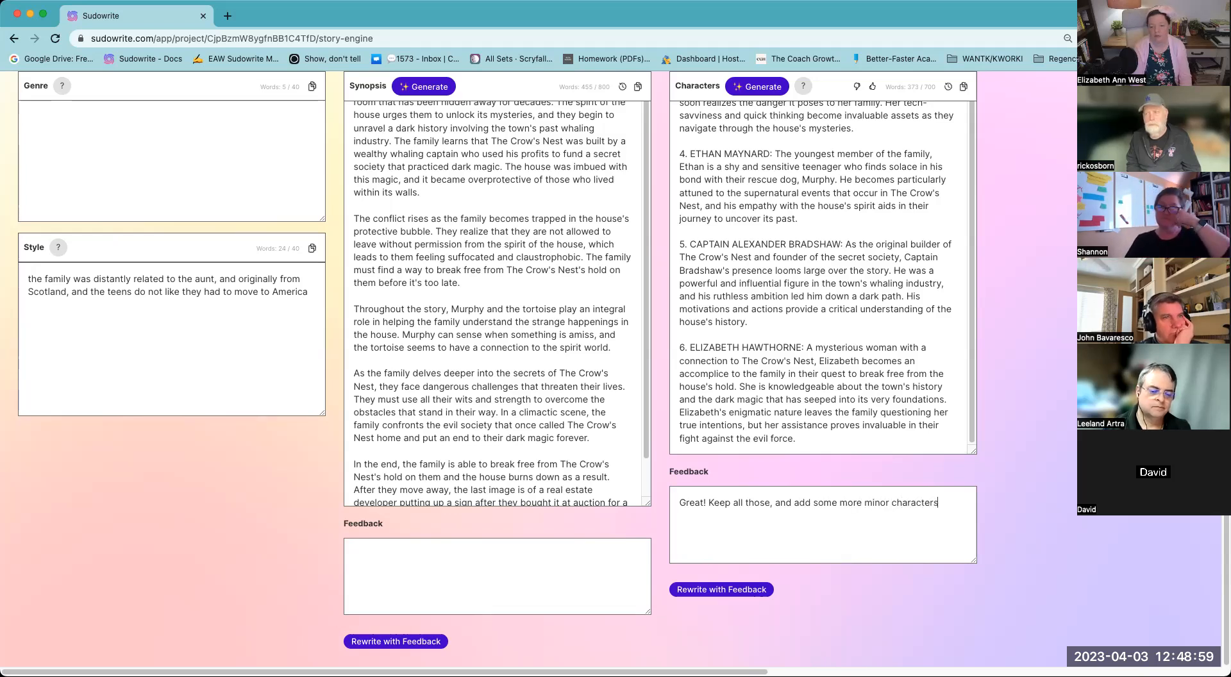
click(748, 588)
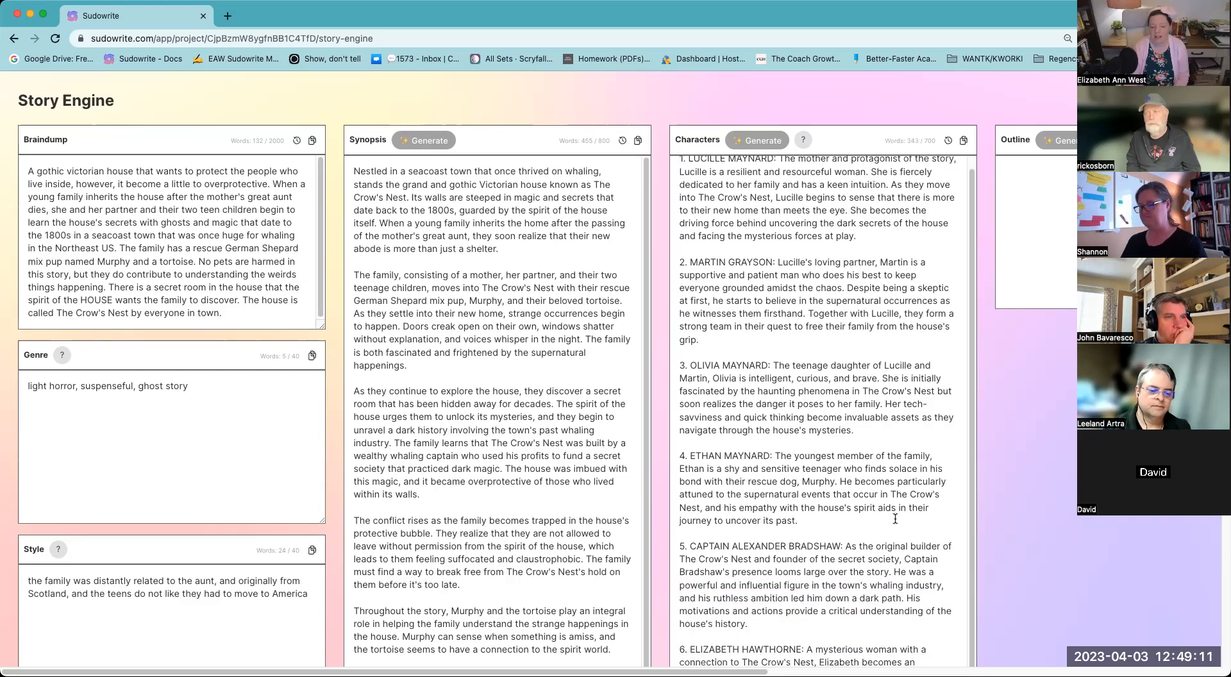
- Check the end of the rewritten character list and try the rewrite again with the same feedback
scroll(898, 494, down, 5)
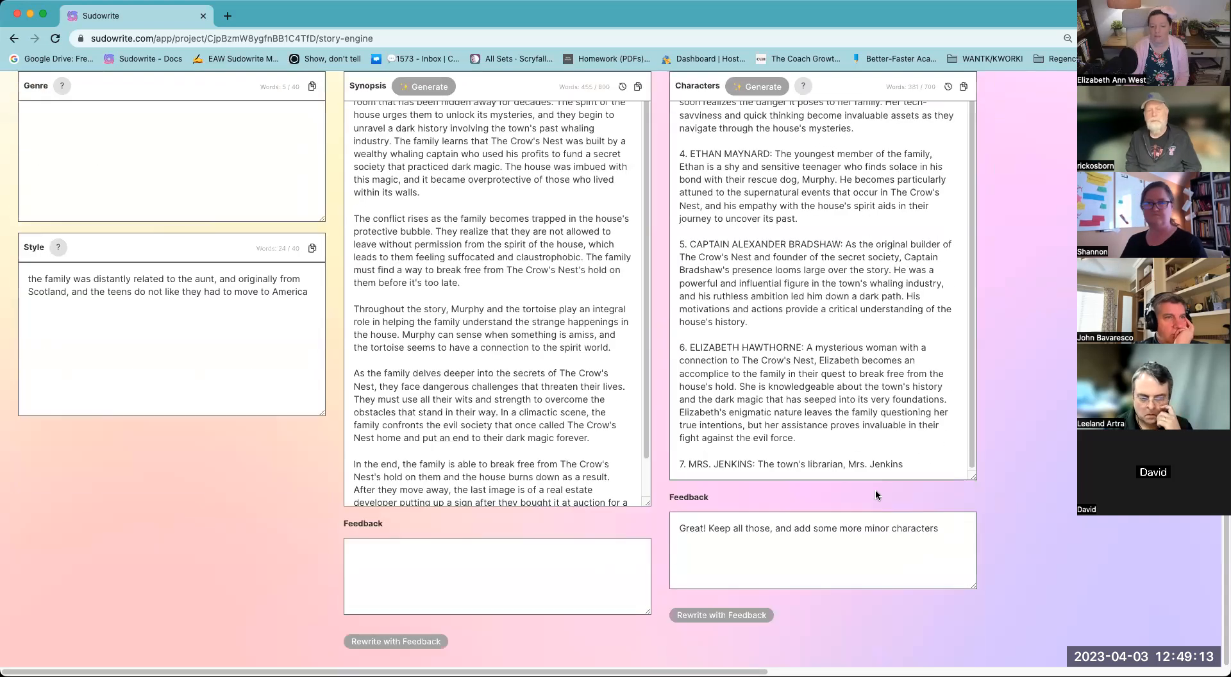
click(916, 551)
click(908, 464)
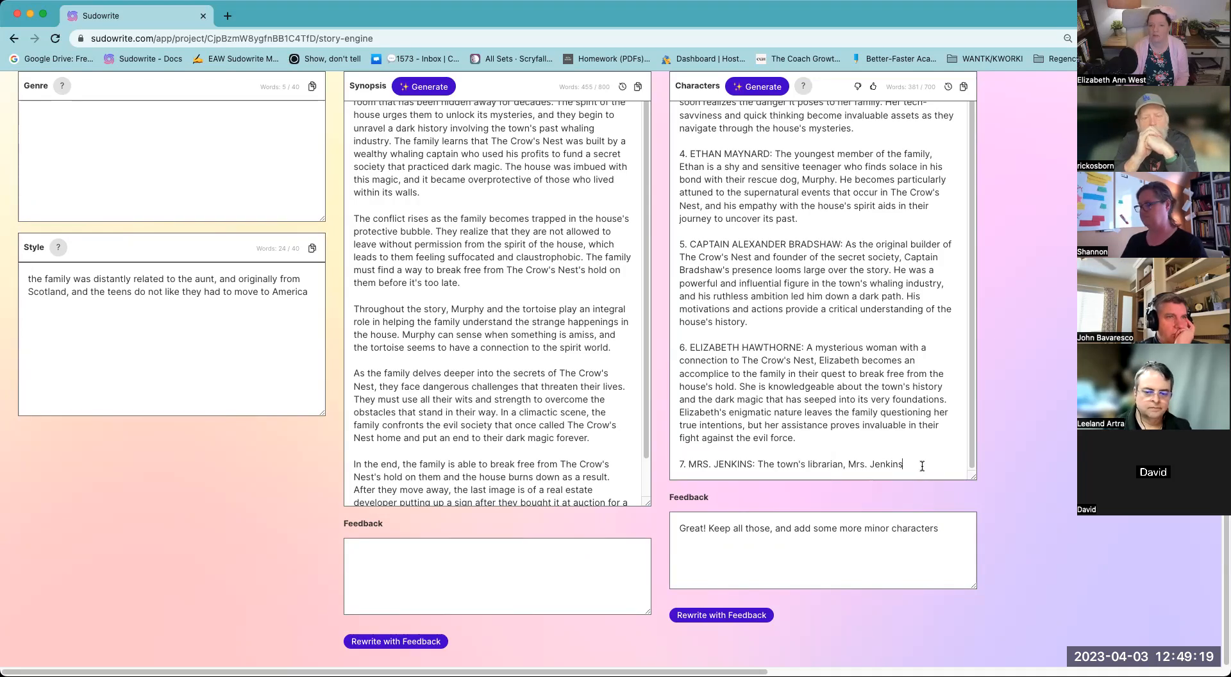
click(744, 614)
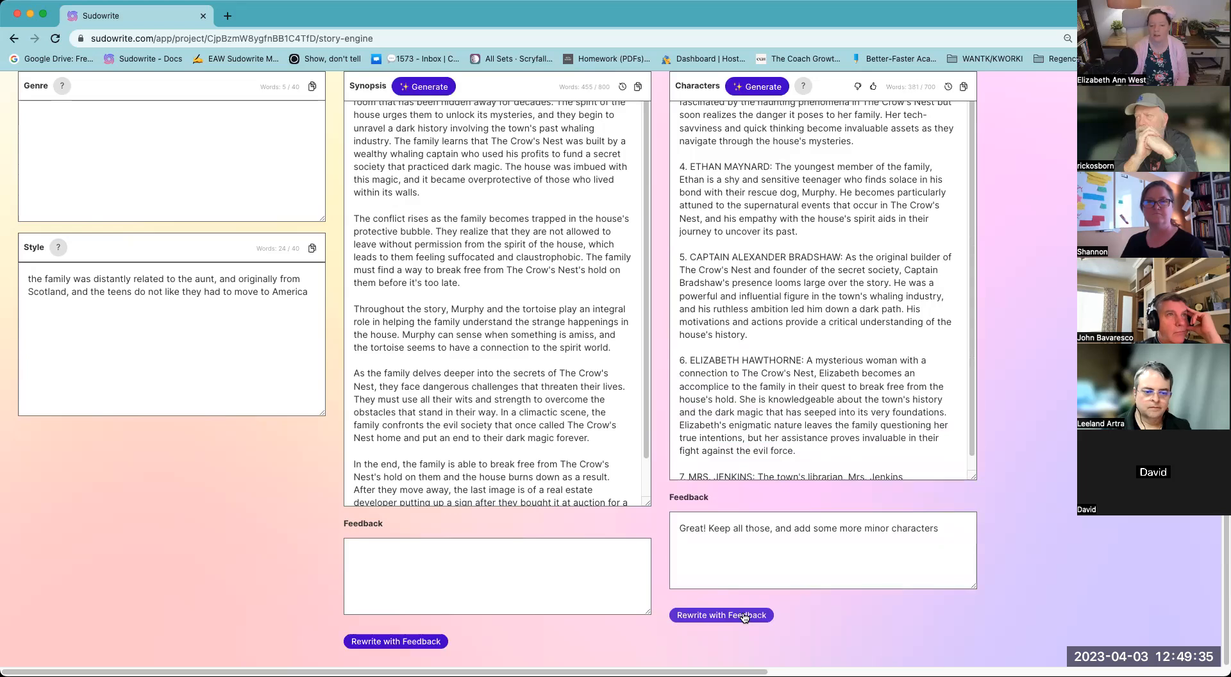
scroll(885, 449, down, 1)
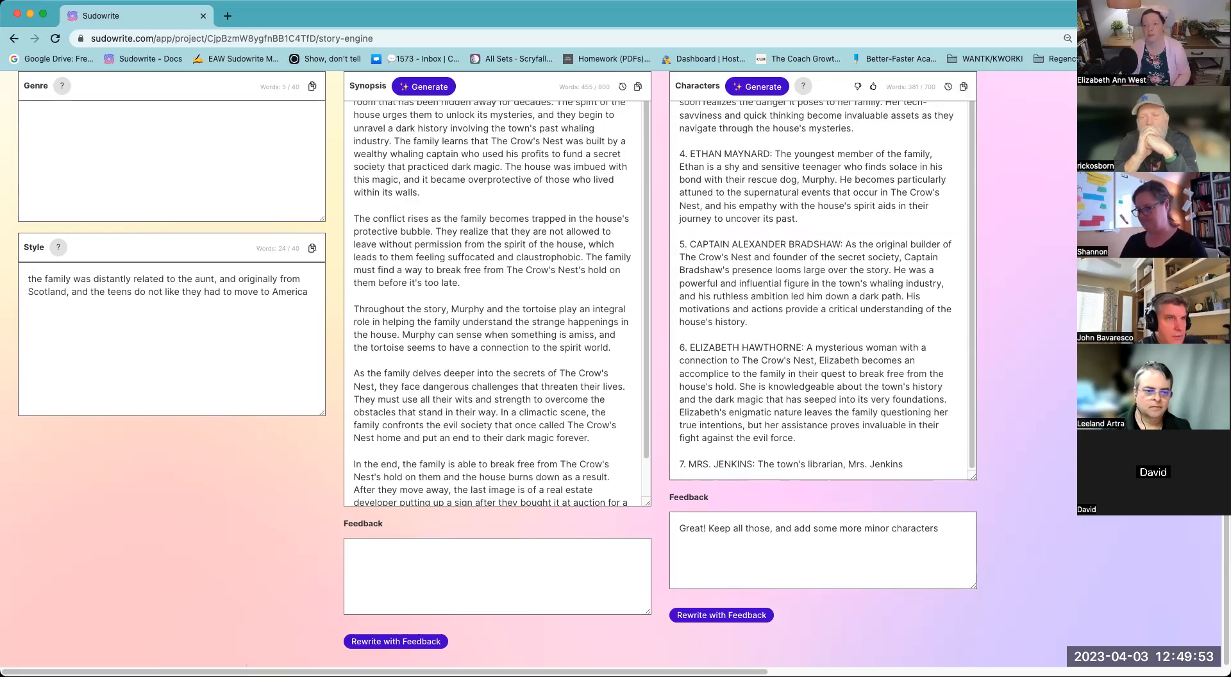
- Return to the project's Summary document and look through the saved synopsis
click(1200, 91)
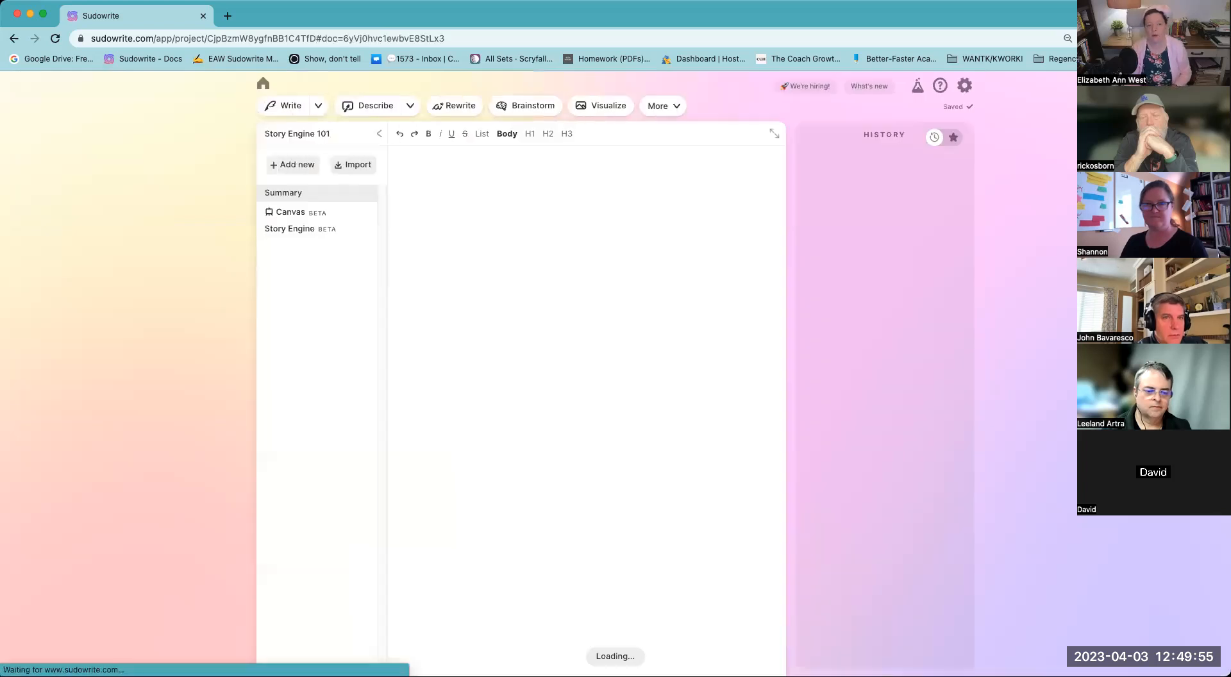
scroll(600, 425, down, 15)
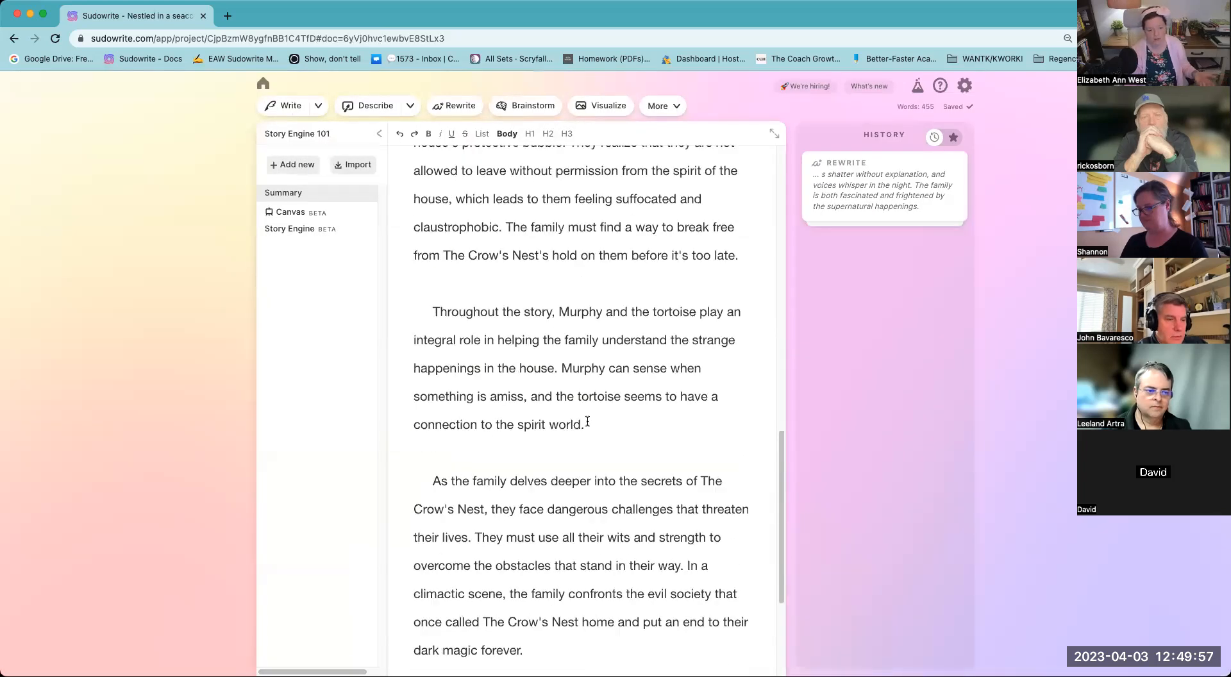
scroll(578, 411, up, 15)
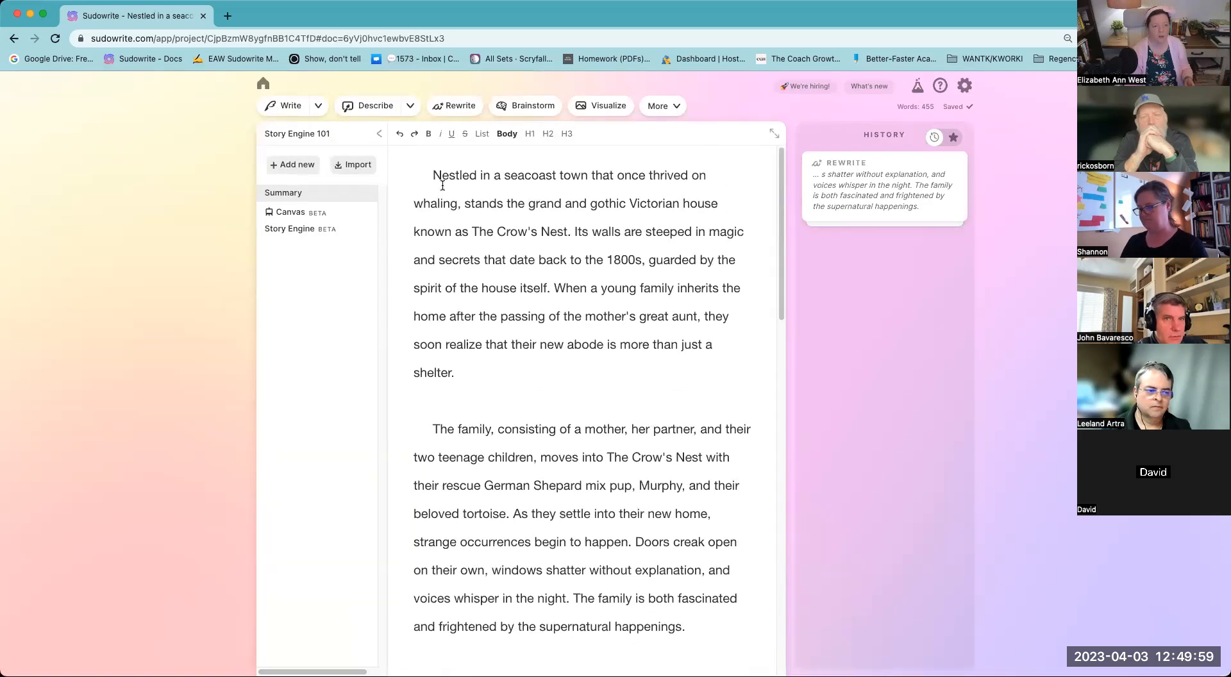
- Add a "Summary" heading above the synopsis and a "Characters:" heading below its last paragraph
key(Return)
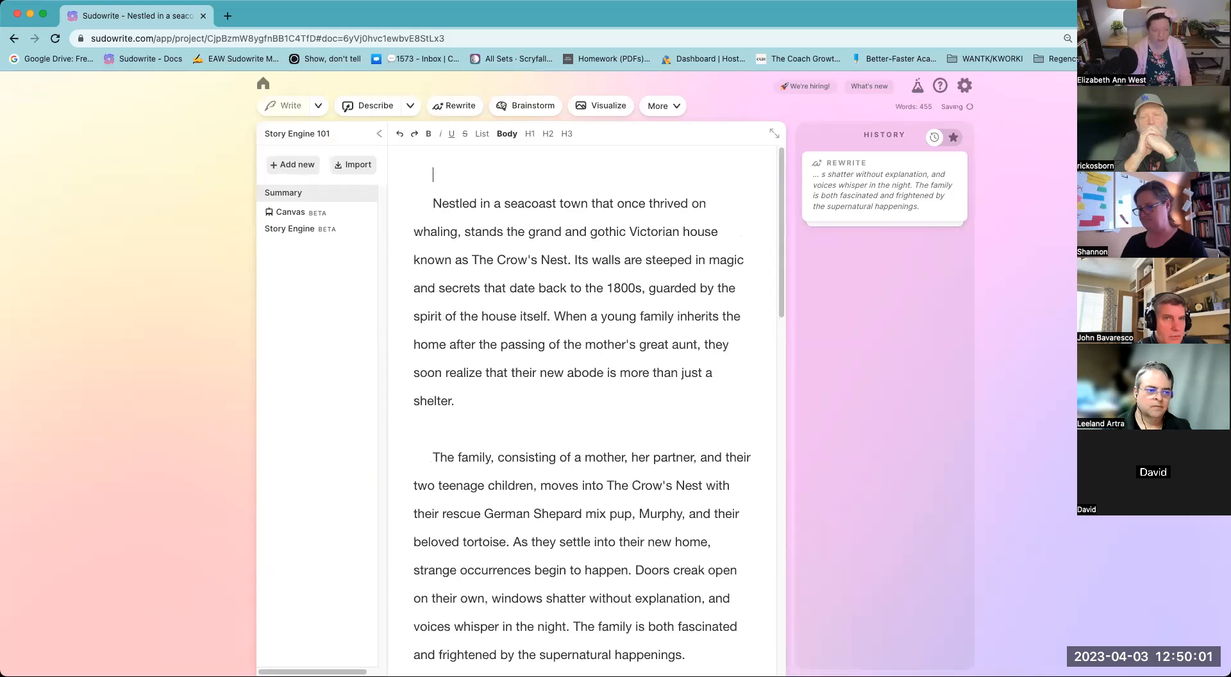
text(Summary)
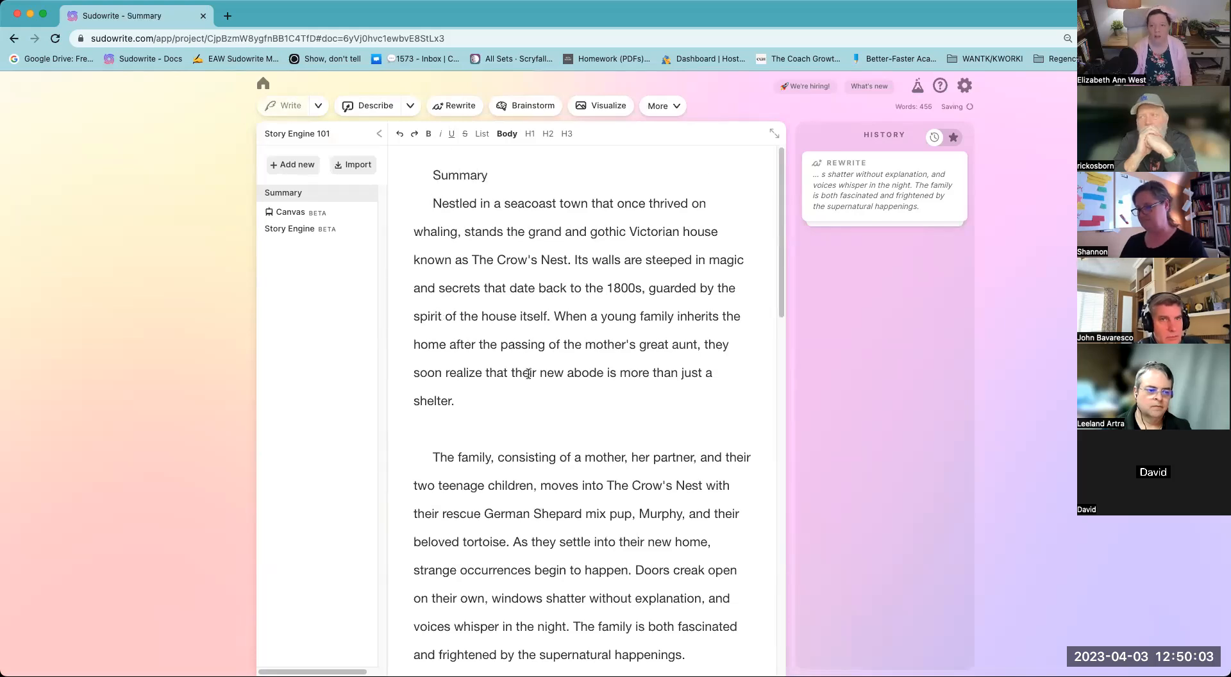
scroll(530, 381, down, 3)
scroll(530, 381, down, 10)
click(627, 636)
key(Return)
text(Cha)
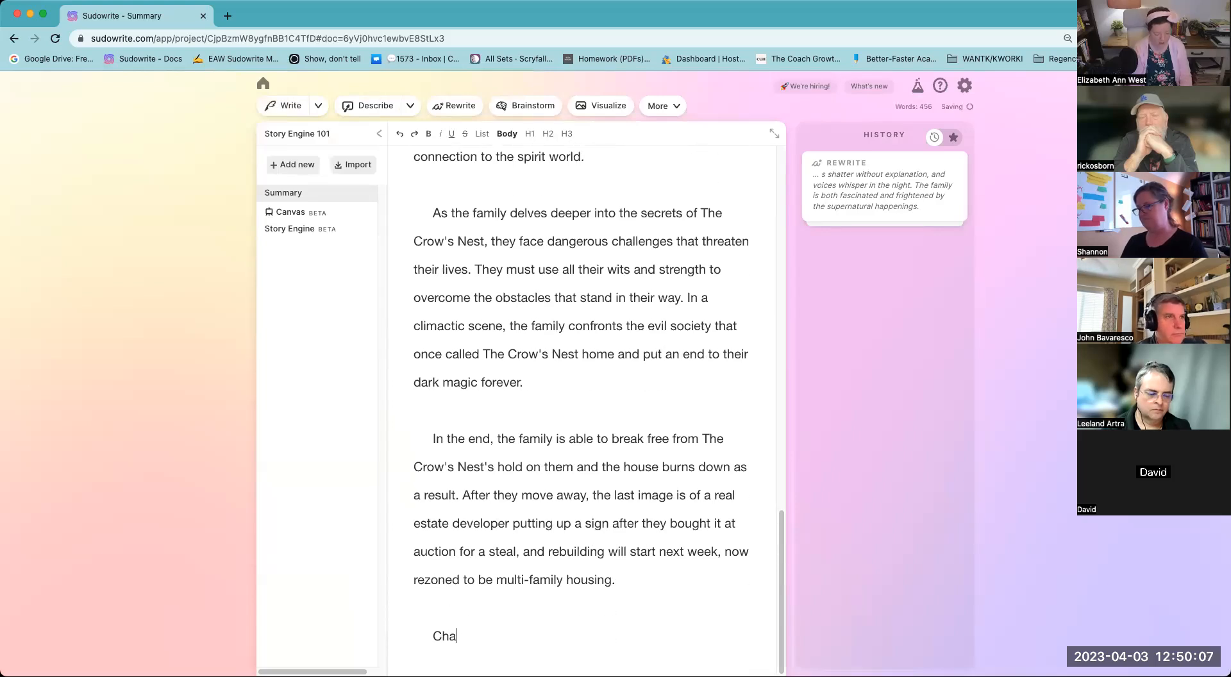
text(racters:)
key(Return)
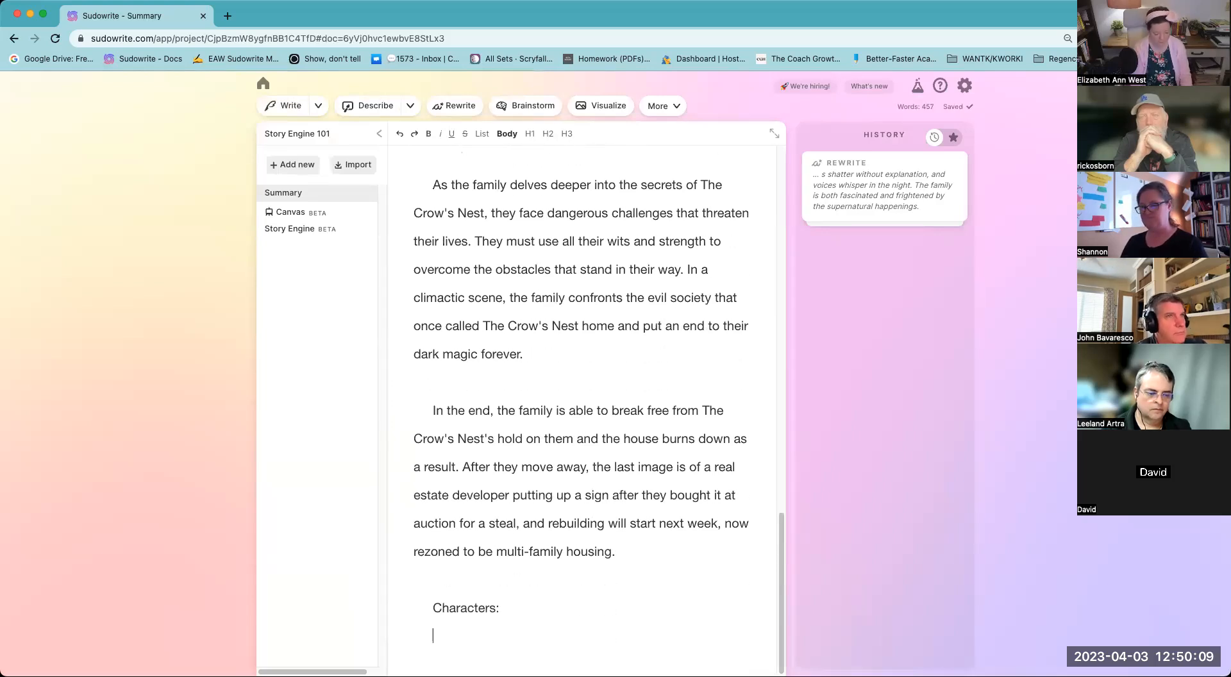
- Paste the copied character list under the Characters heading and delete its cut-off seventh entry
key(super+v)
scroll(627, 558, down, 1)
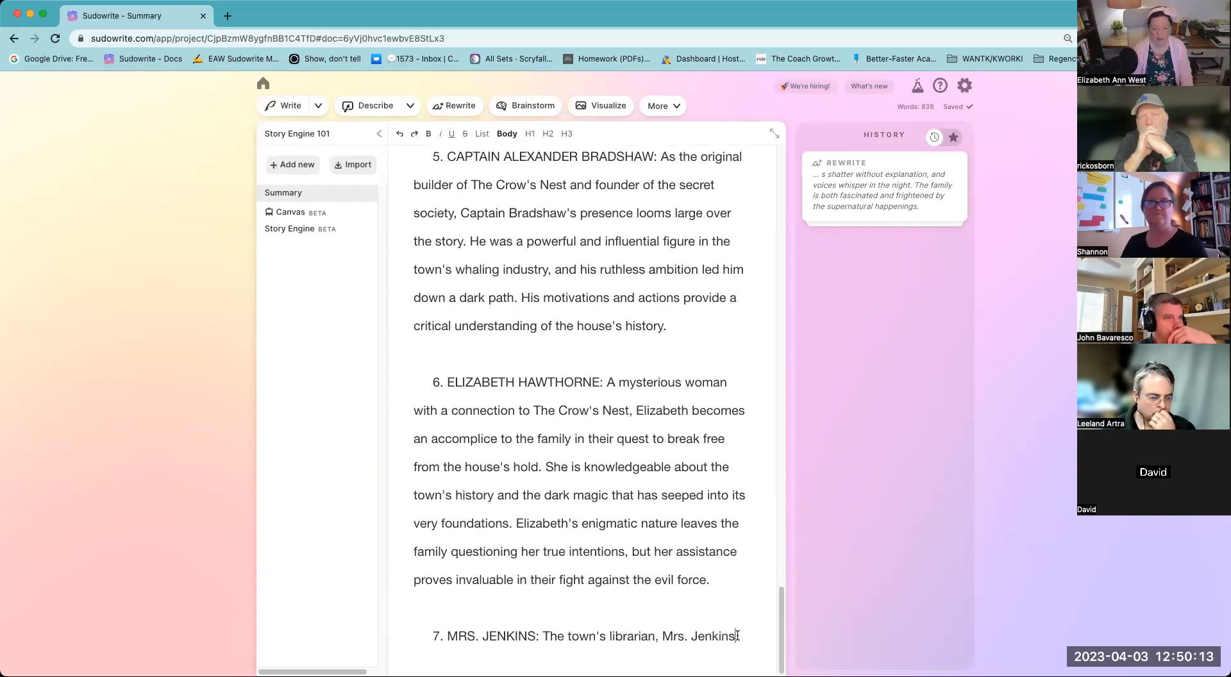
drag(747, 629, 375, 628)
key(BackSpace)
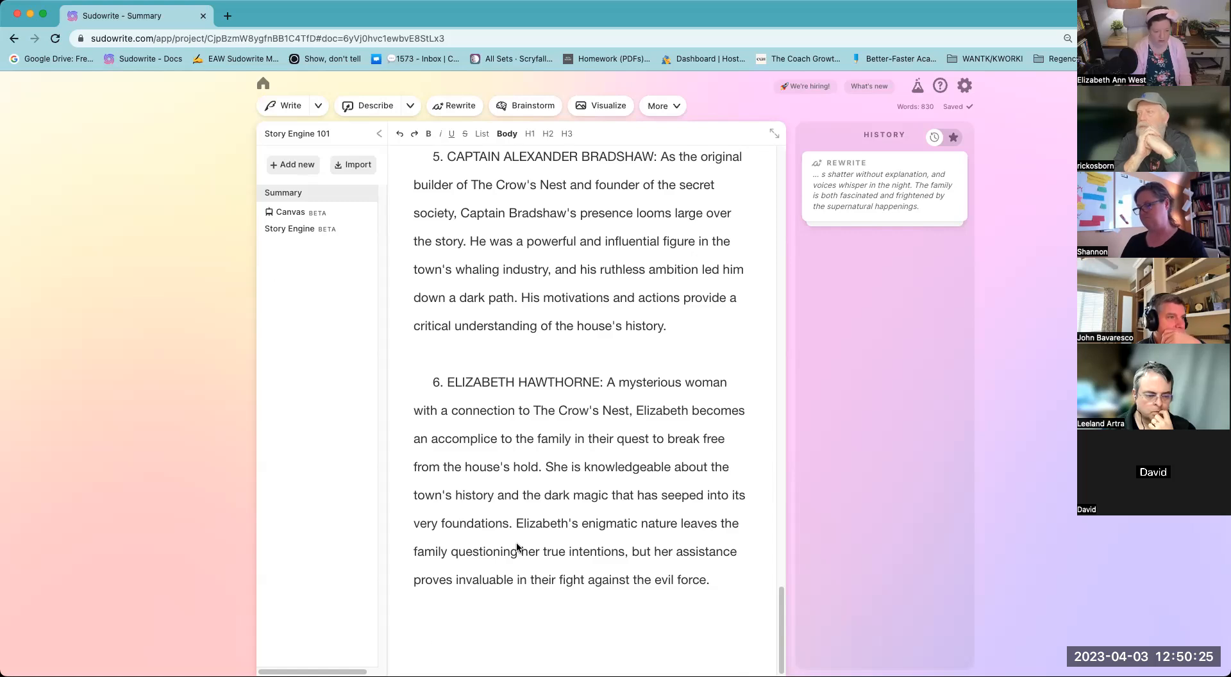
- Add the instruction "(add side characters for the story)" below the sixth character
click(482, 628)
text(()
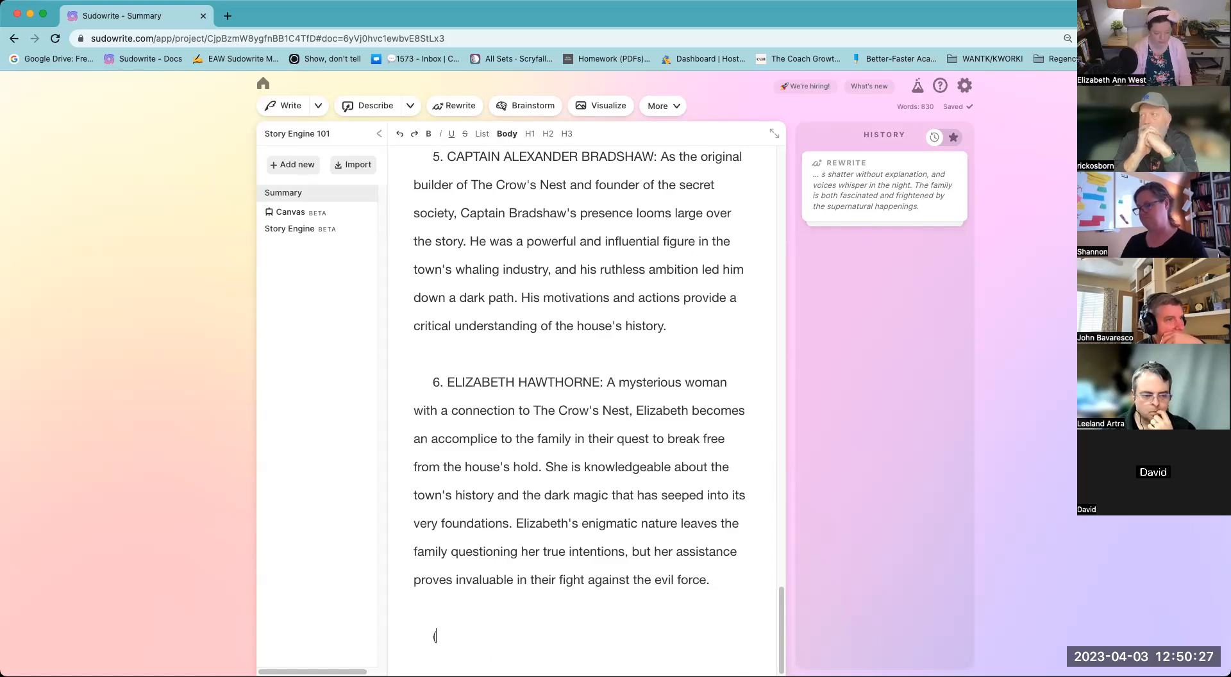
text(add sid)
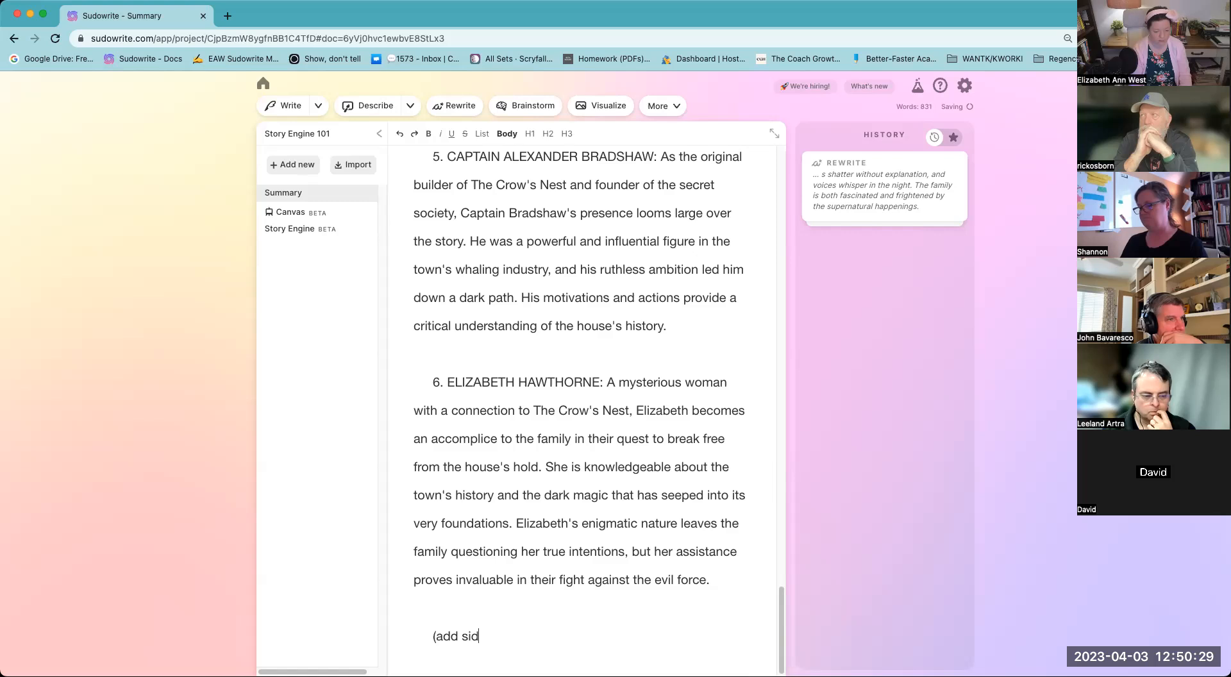
text(e characters for the story)
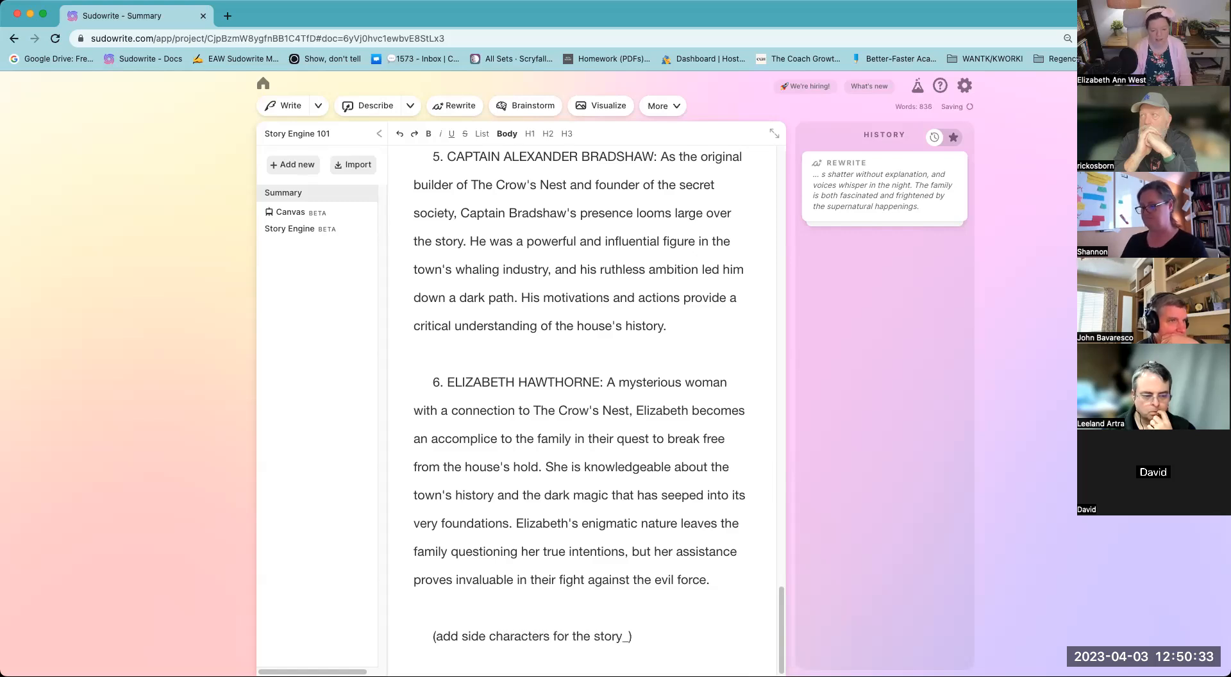
text())
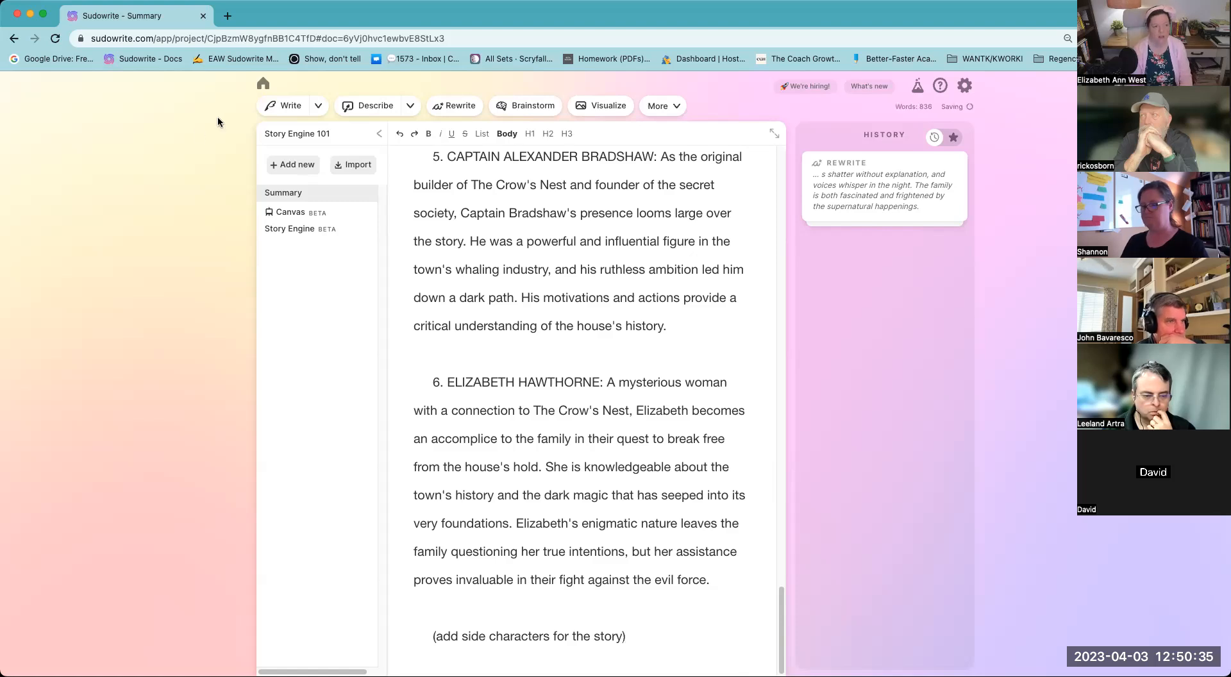
- Set the Write creativity to Most and generate text from the end of the side-character instruction
click(317, 105)
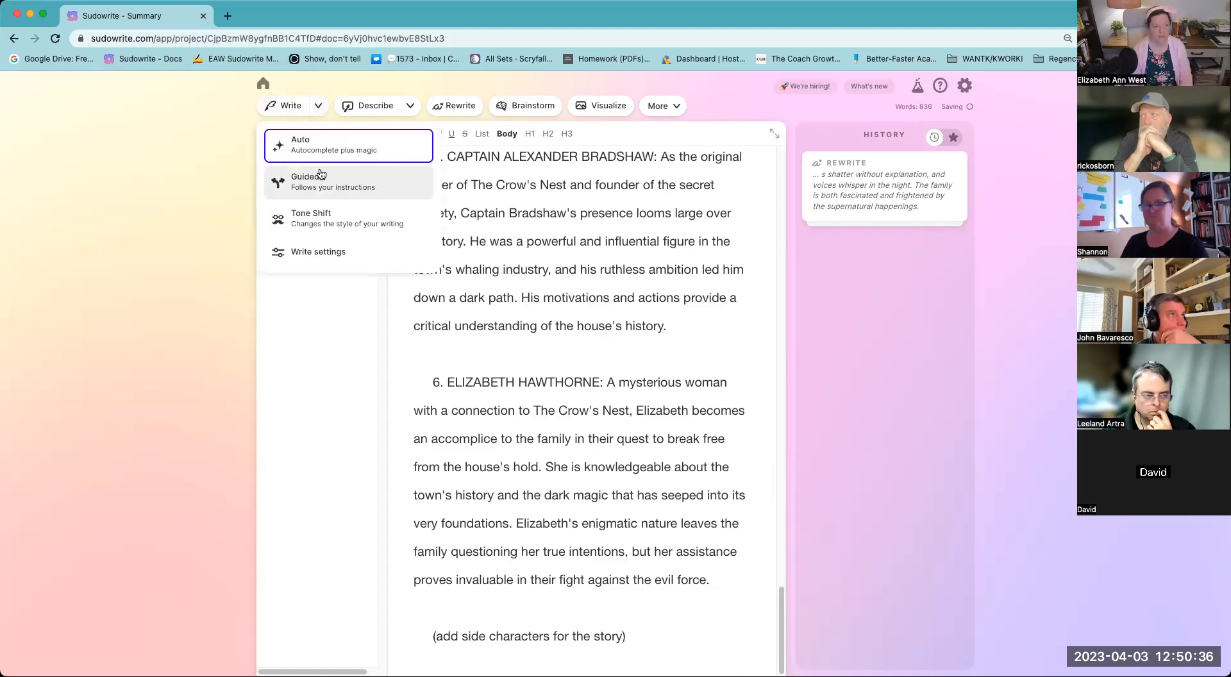
click(342, 253)
drag(271, 176, 421, 182)
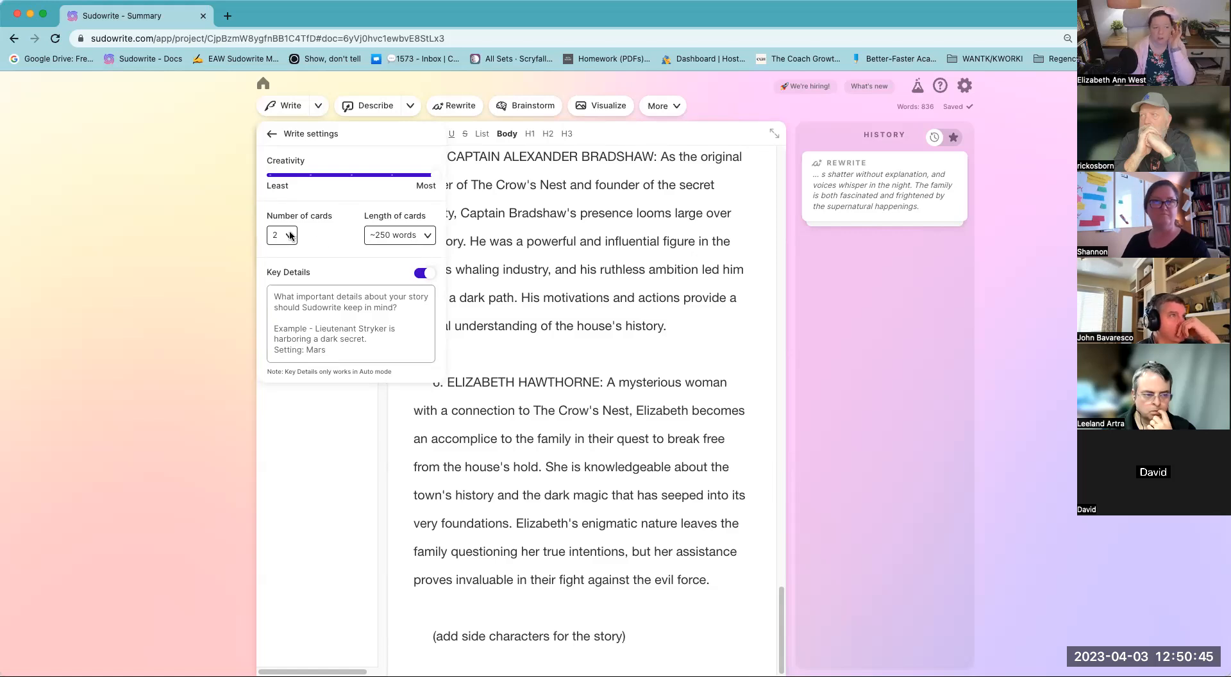
click(670, 626)
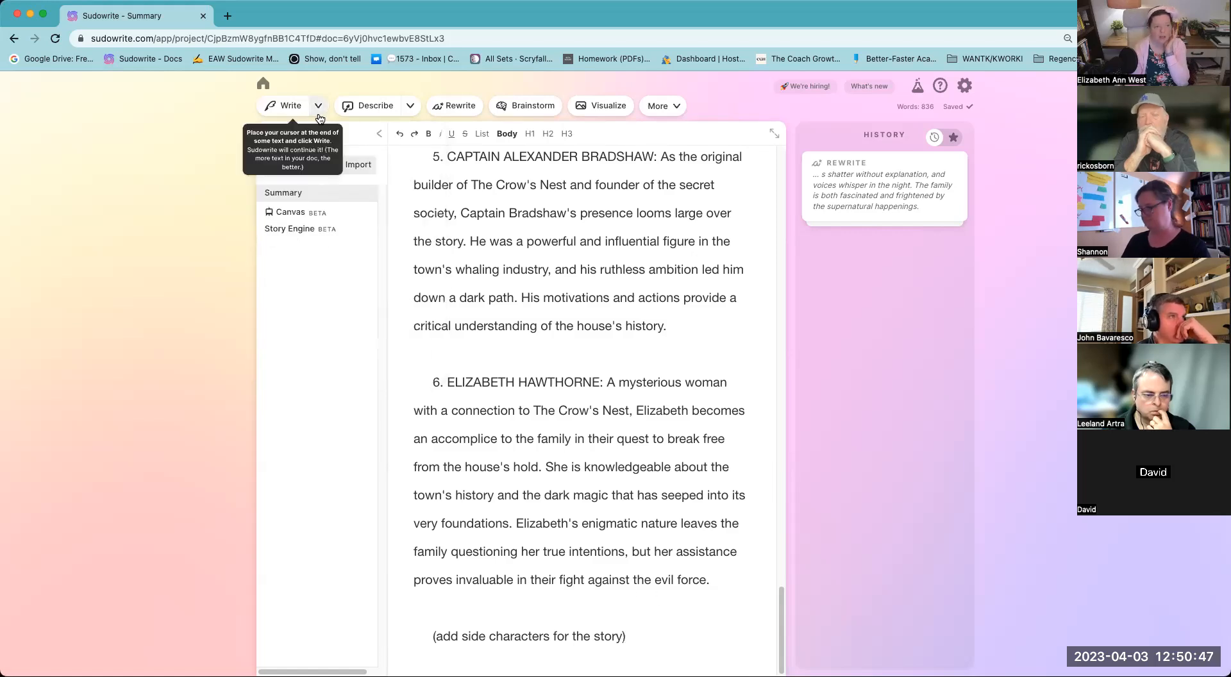
click(283, 108)
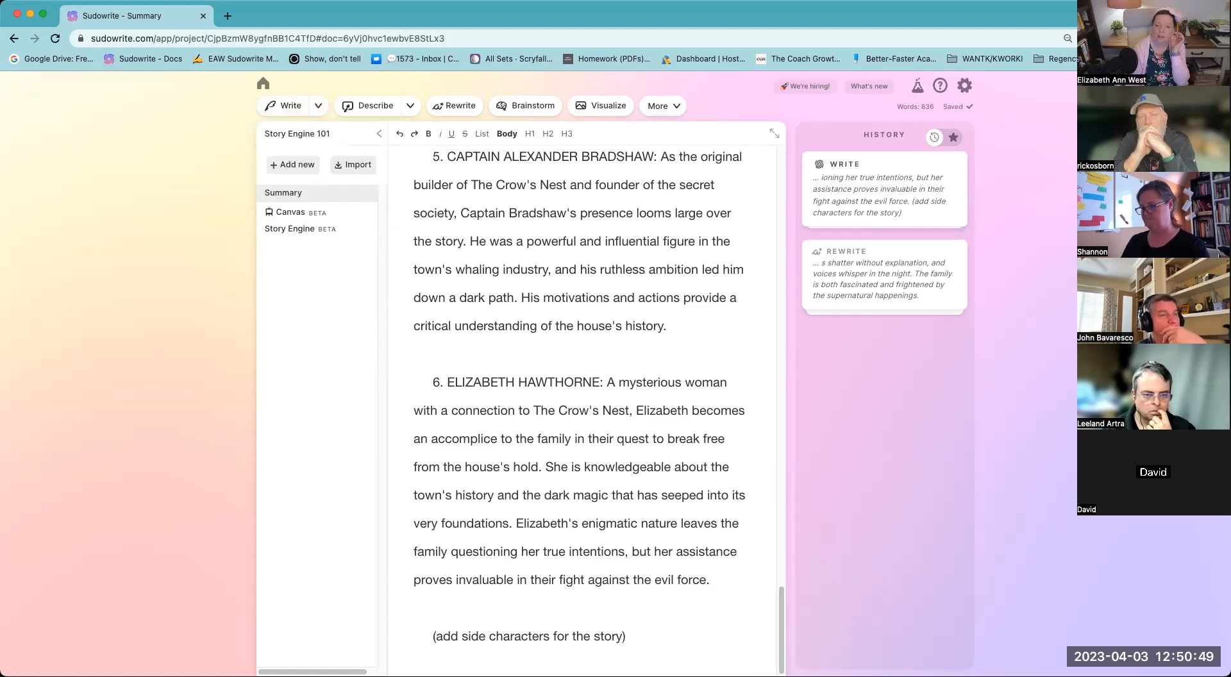
- Check the document's word count and read through the side characters on both generated Write cards
drag(934, 107, 918, 107)
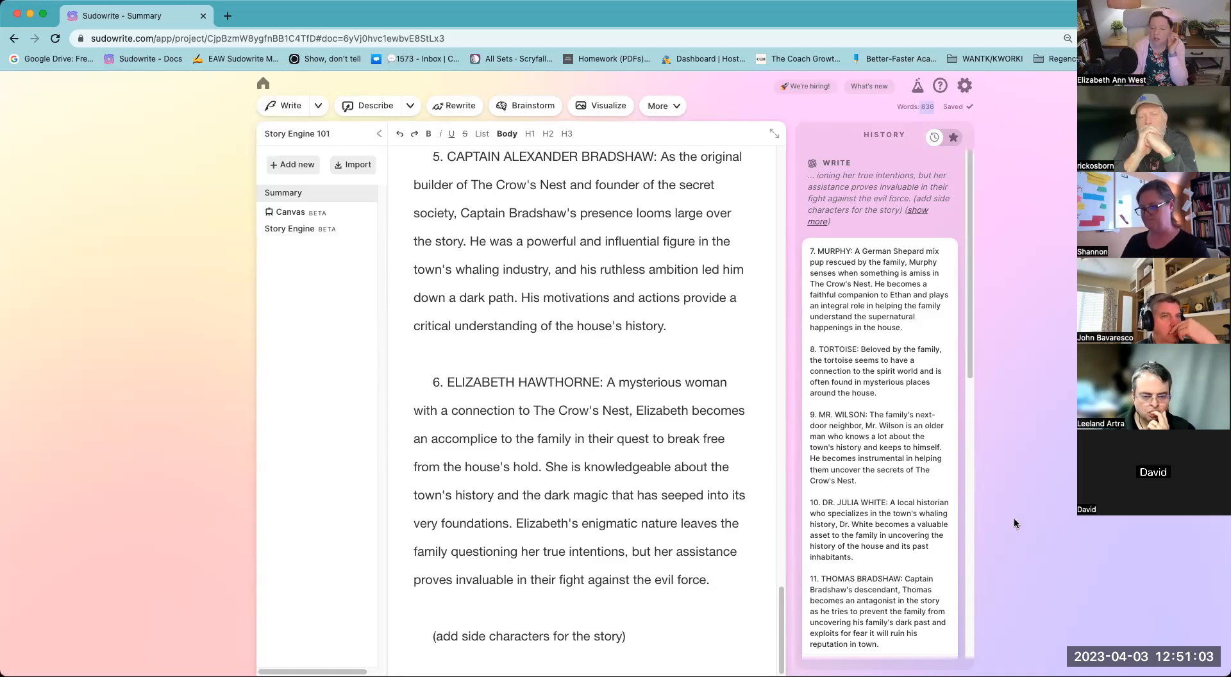
scroll(932, 532, down, 3)
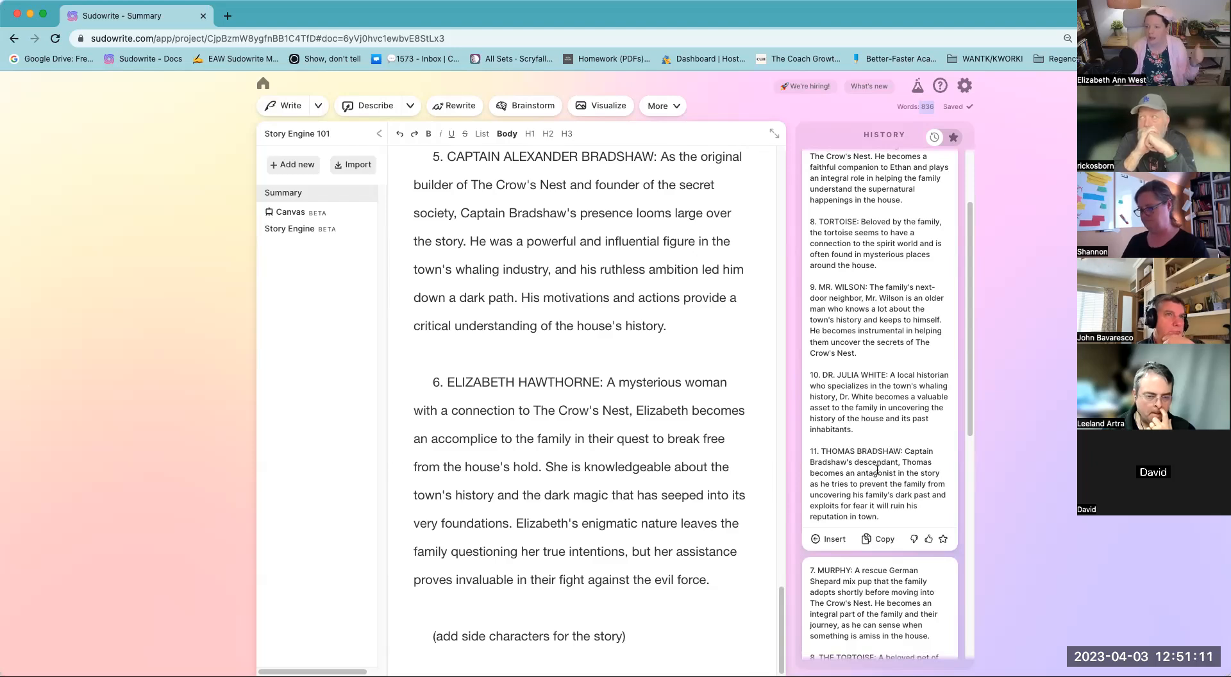
scroll(876, 461, down, 6)
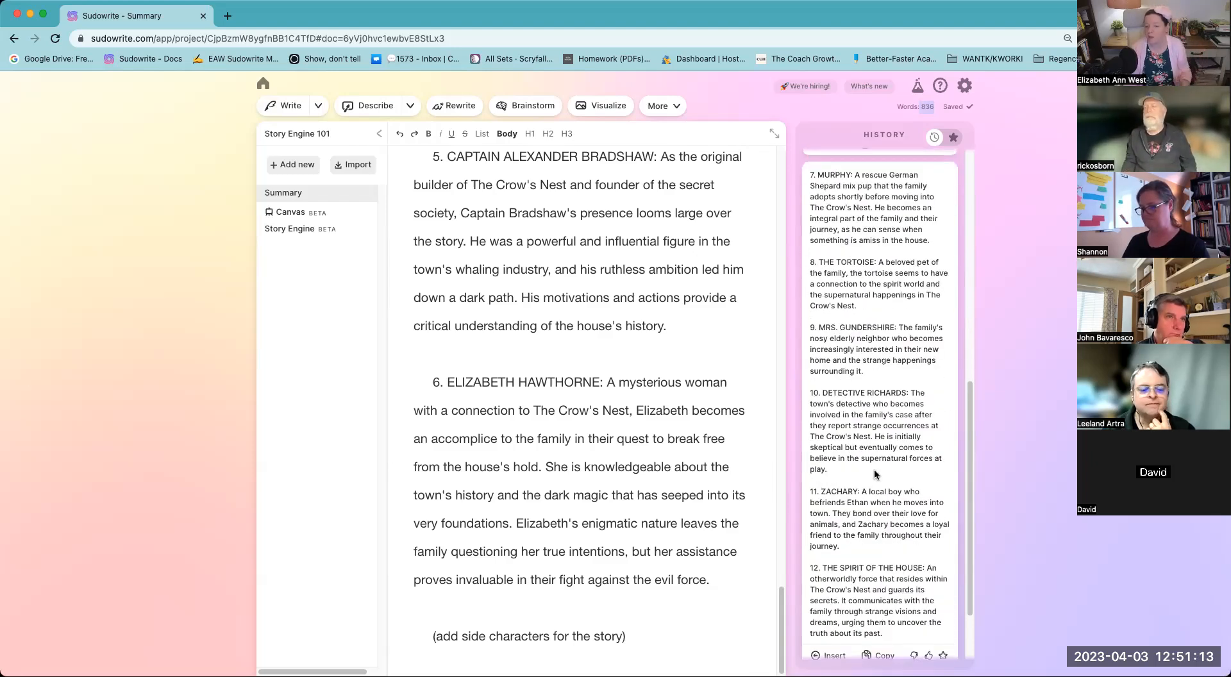
scroll(875, 468, up, 1)
scroll(931, 507, down, 1)
scroll(930, 507, down, 1)
scroll(931, 505, down, 2)
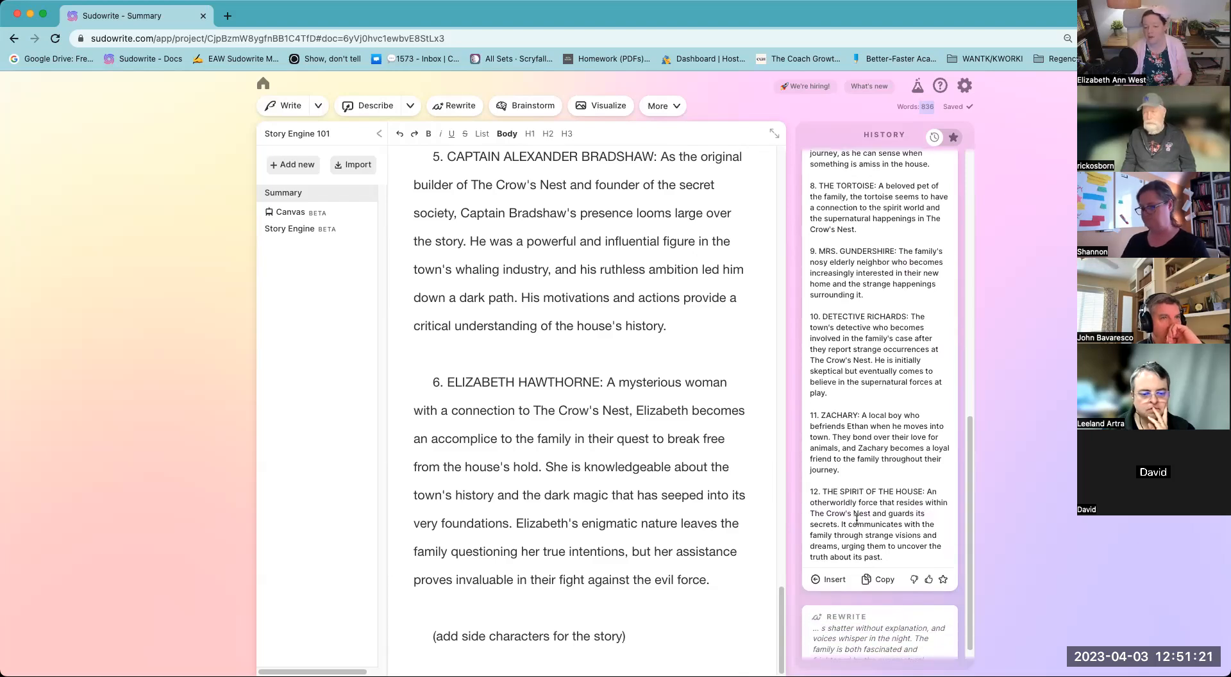
scroll(887, 536, up, 10)
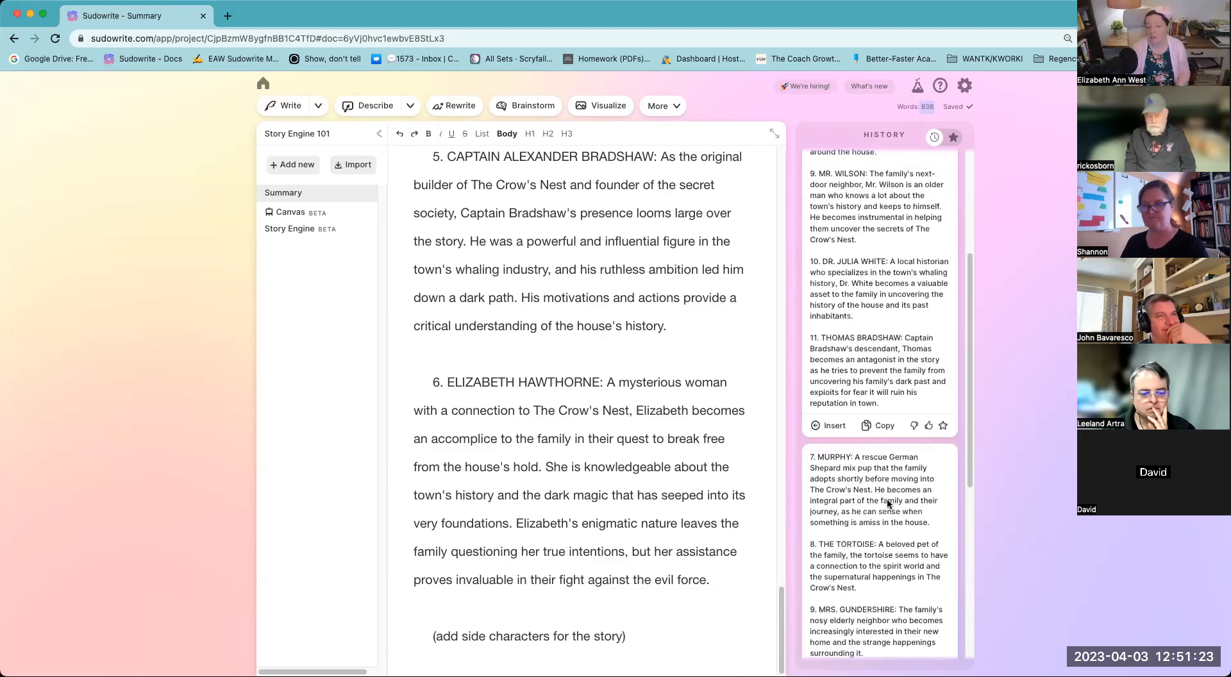
- Replace the side-character instruction with entries 9 to 11 copied from the first Write card
drag(895, 437, 798, 248)
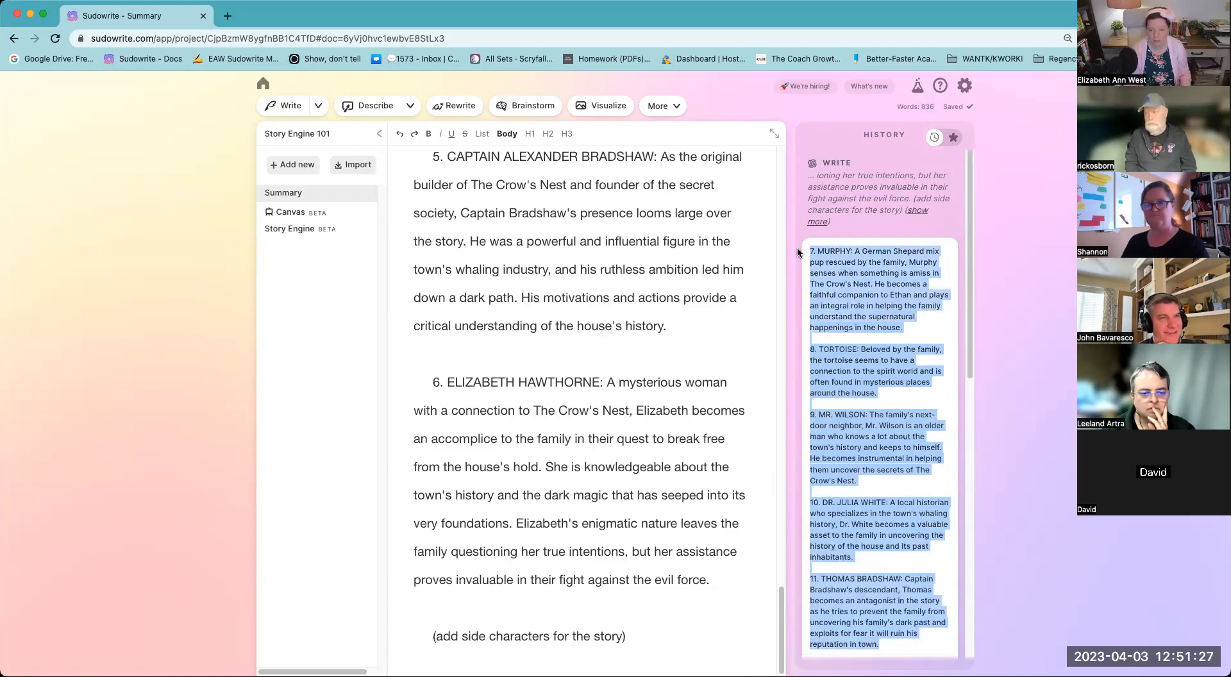
click(873, 452)
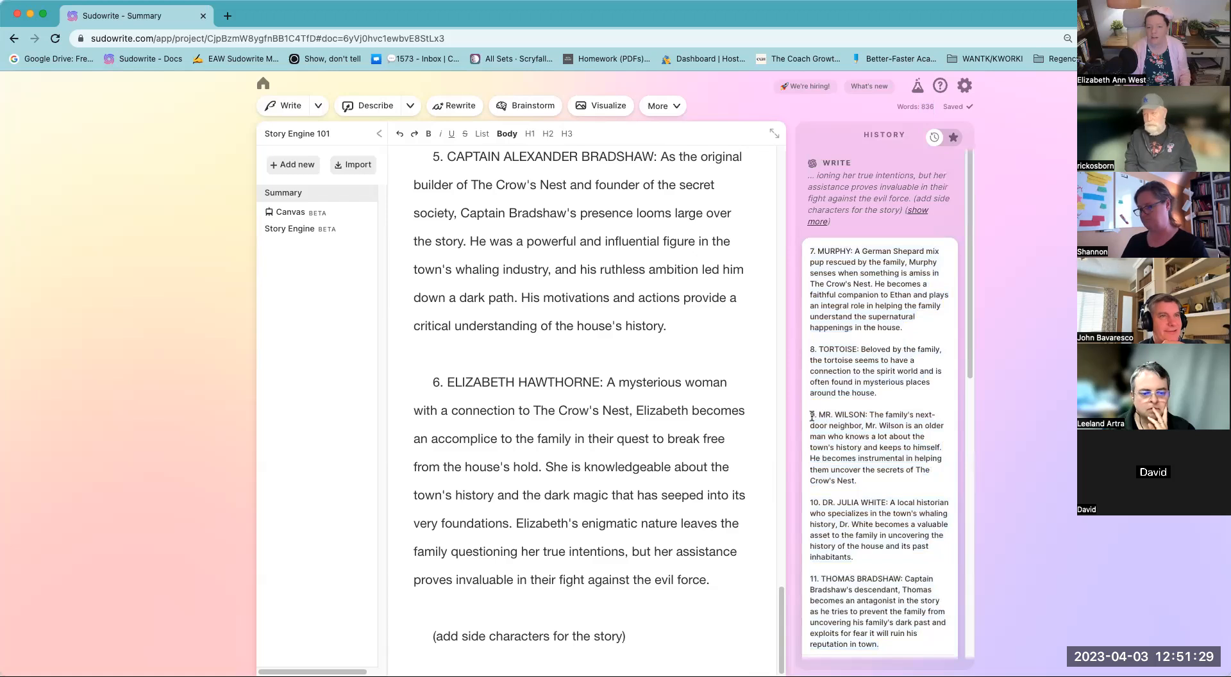
drag(812, 413, 892, 569)
key(cmd+c)
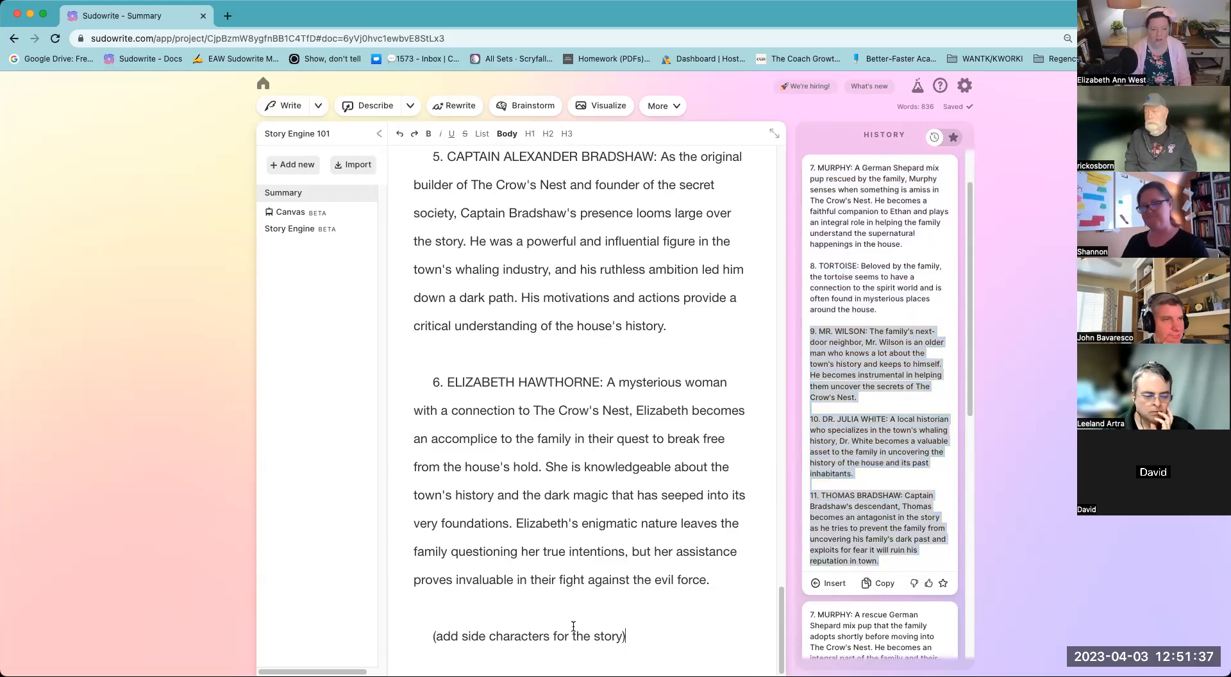
drag(642, 631, 421, 610)
drag(655, 634, 428, 627)
key(cmd+v)
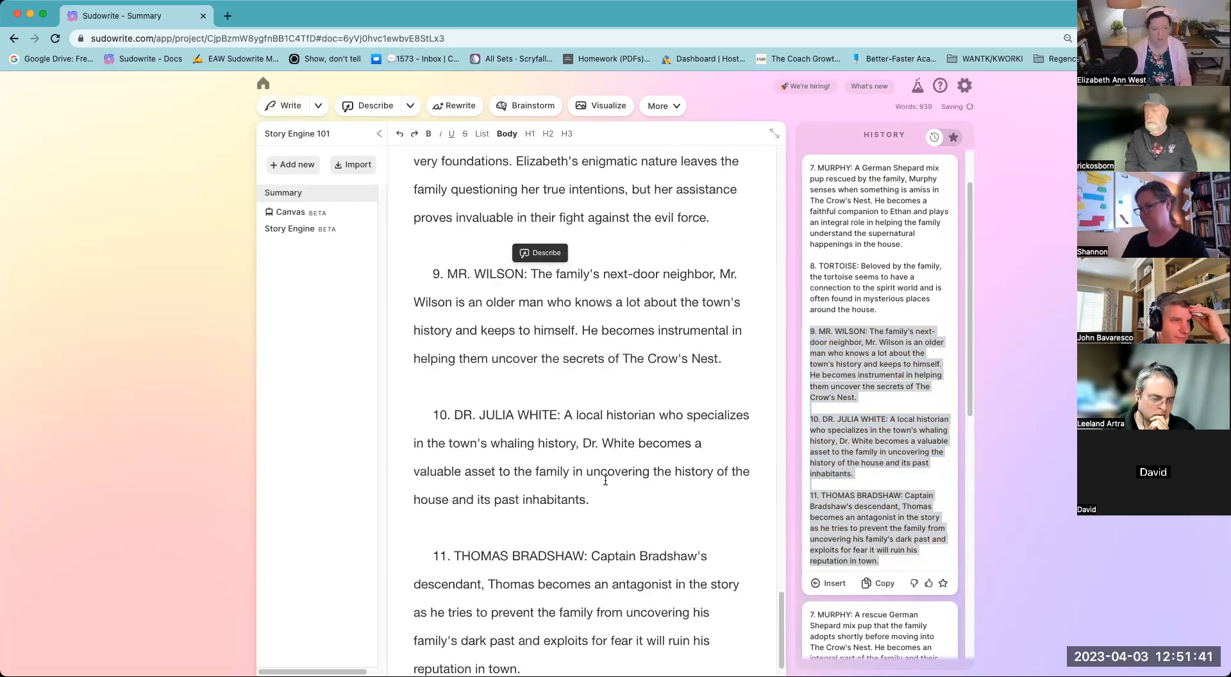
scroll(606, 508, down, 1)
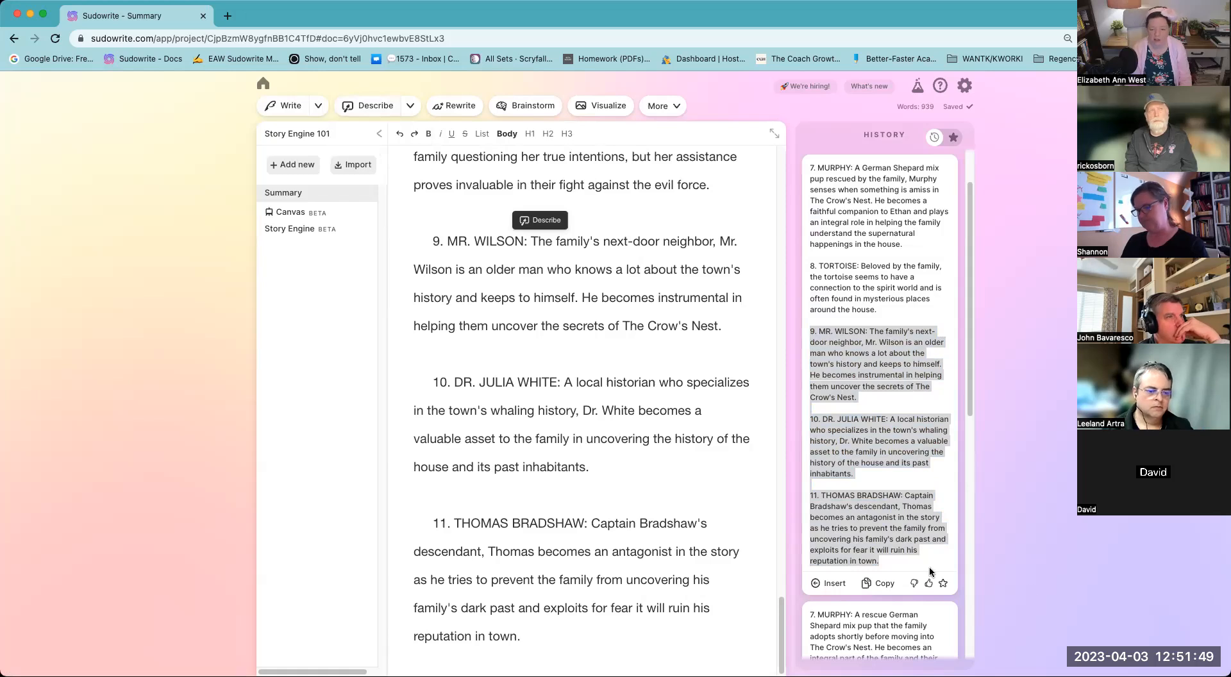
- Copy entries 10 to 12 from the second Write card and append them to the end of the character list
scroll(900, 571, down, 8)
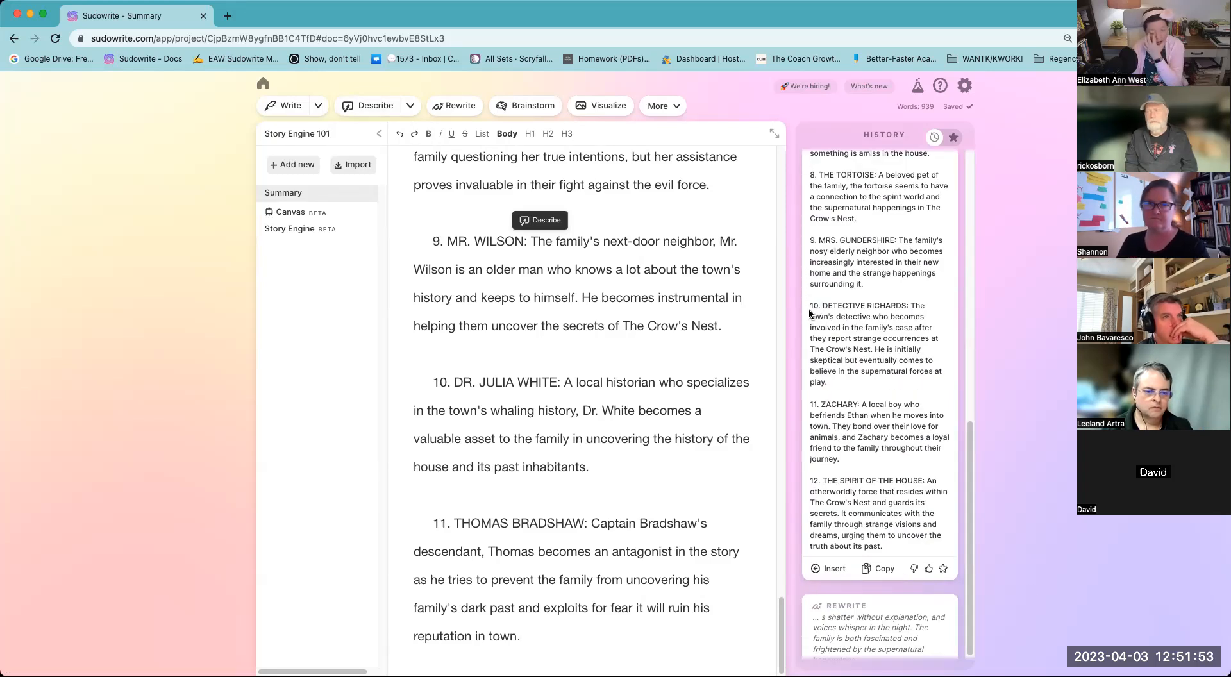
drag(809, 310, 896, 554)
key(ctrl+c)
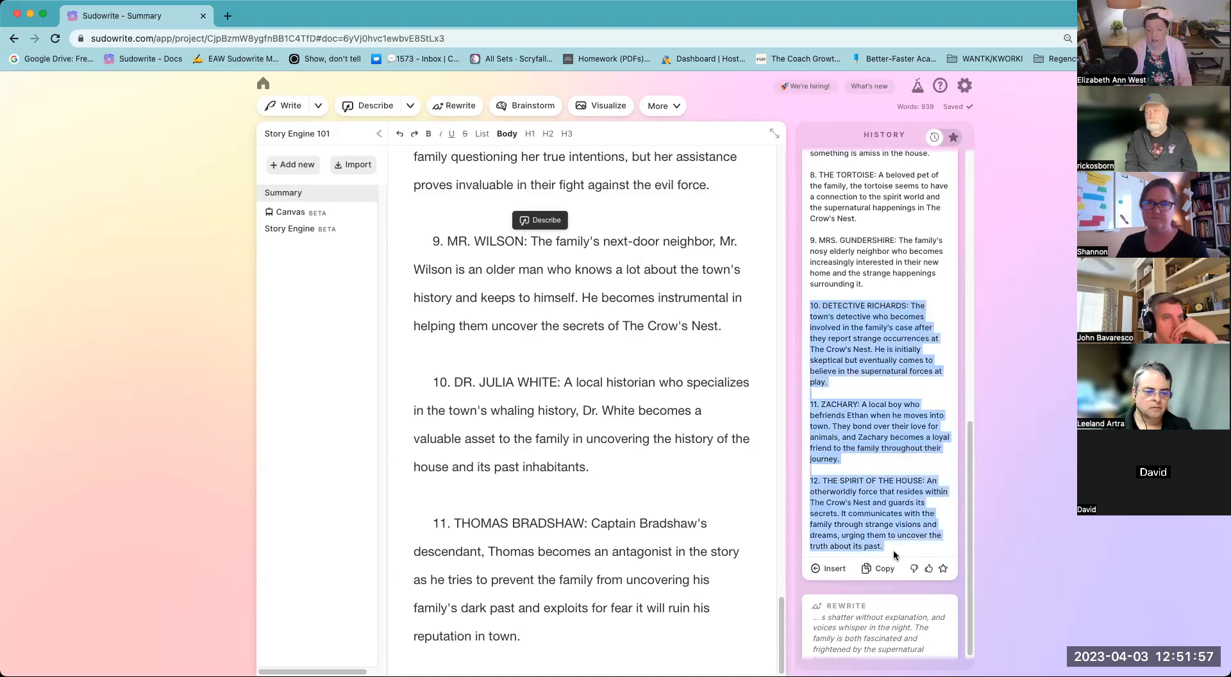
click(547, 635)
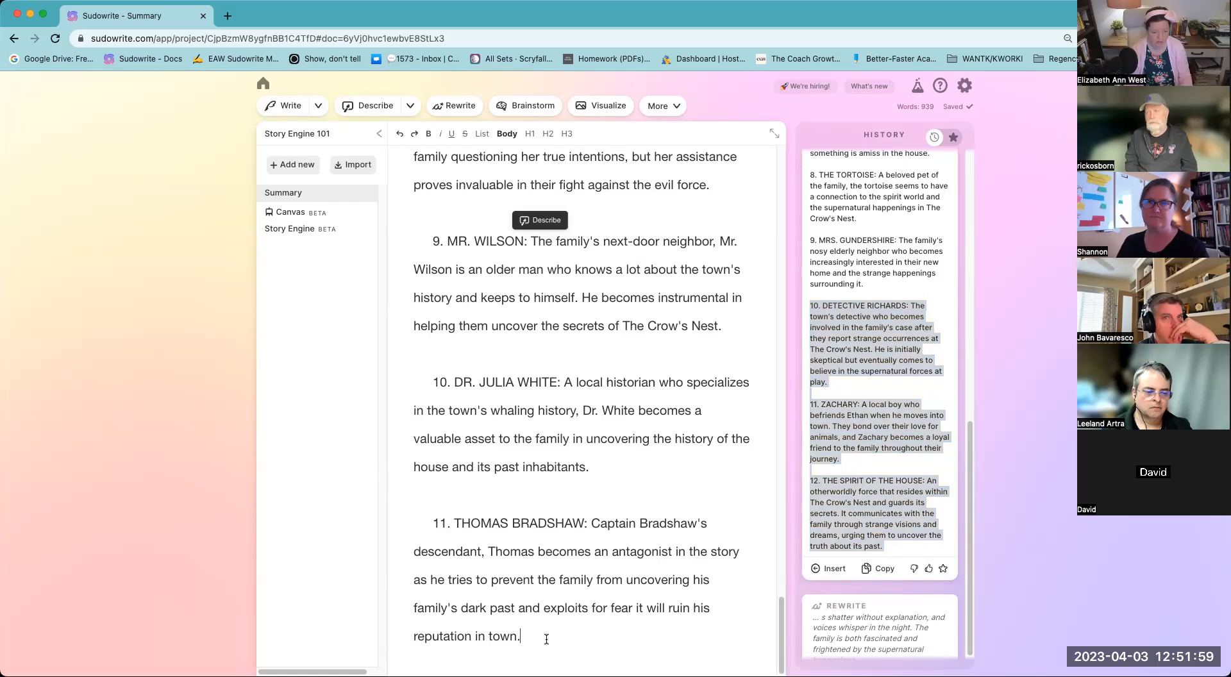
key(Return)
key(Return)
key(ctrl+v)
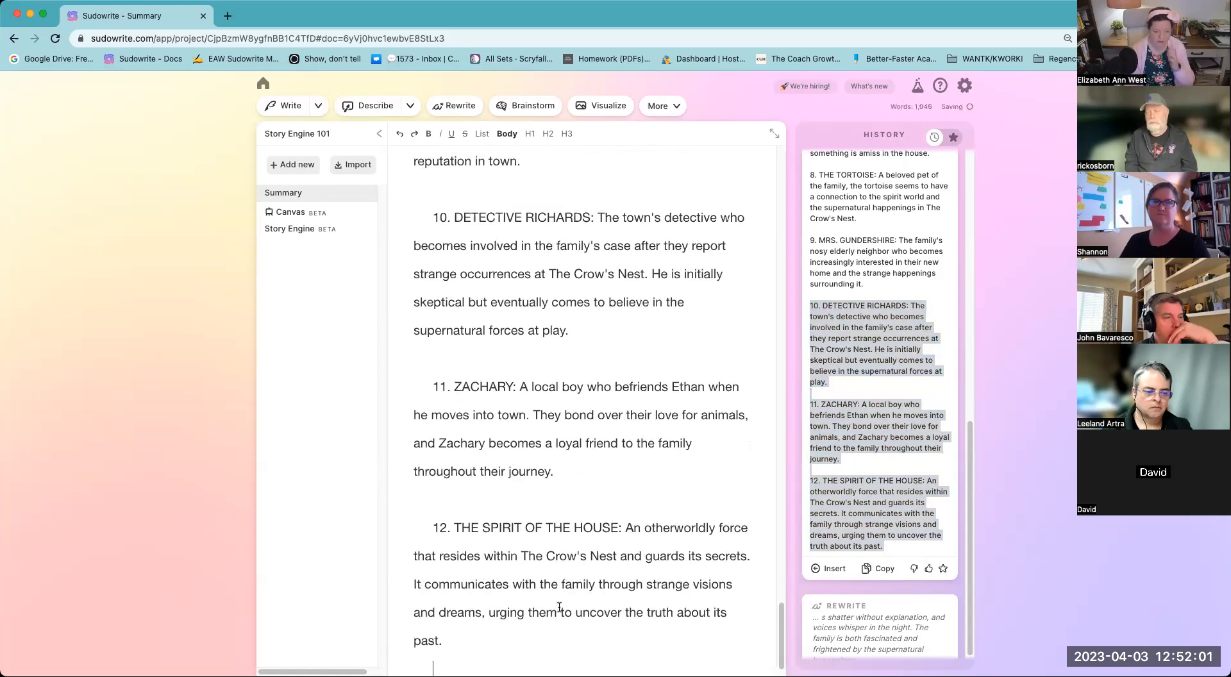
- Renumber the three appended characters as 12, 13 and 14
scroll(476, 342, up, 6)
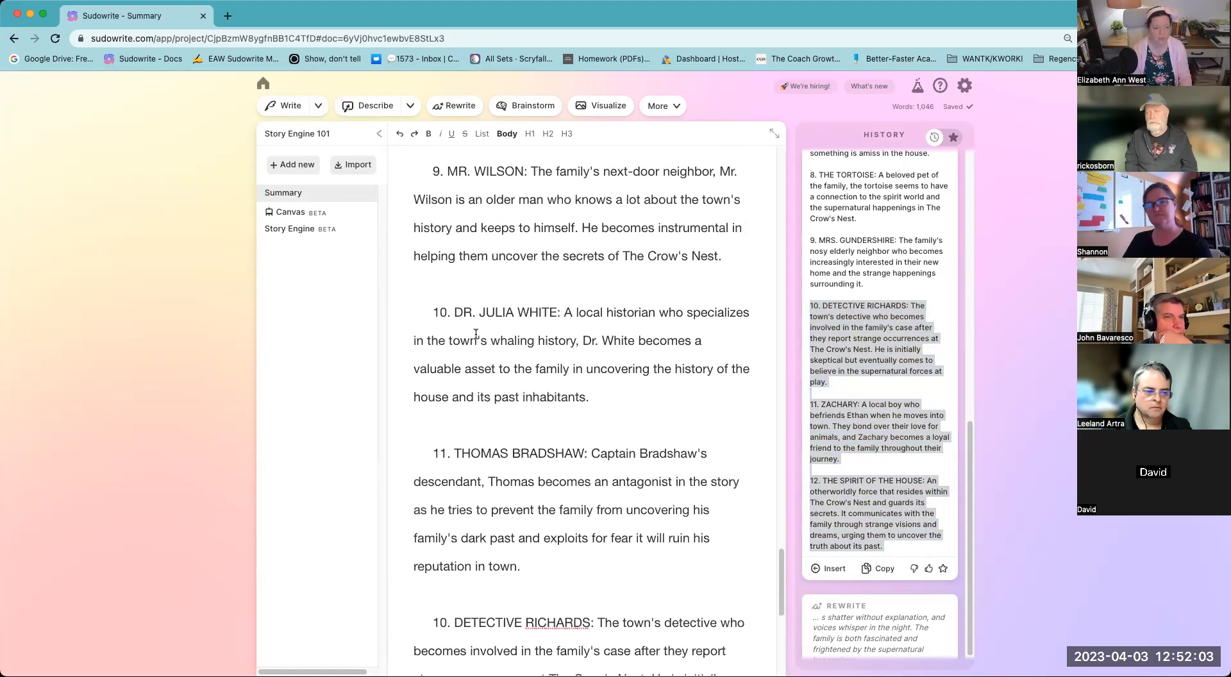
scroll(488, 547, down, 3)
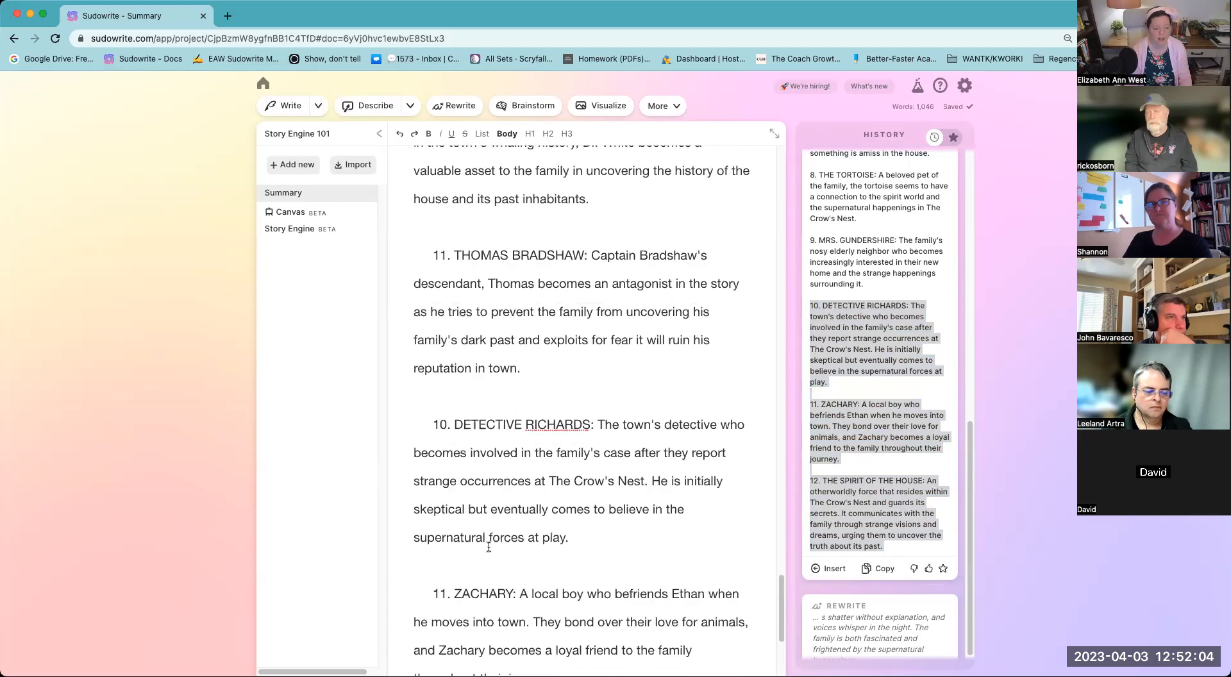
click(445, 424)
key(BackSpace)
text(2)
scroll(453, 421, down, 4)
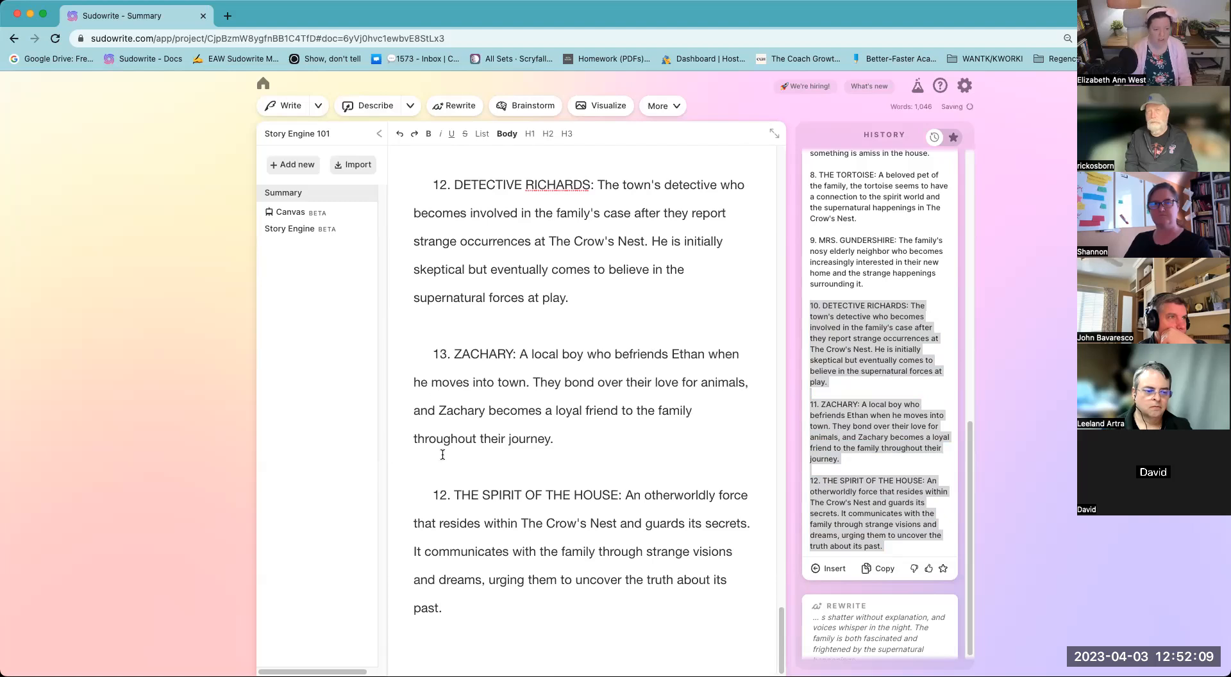
click(444, 494)
key(BackSpace)
text(4)
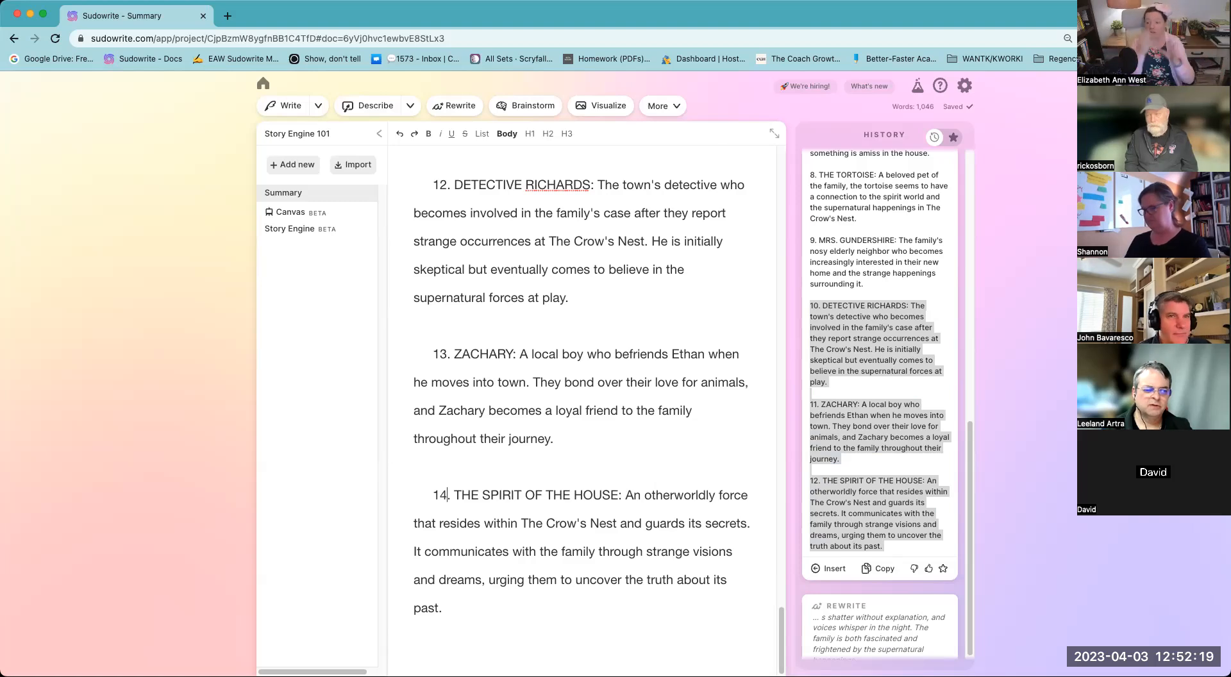
- Remove the numbers 14, 13 and 12 from the last three character entries in the Summary
key(BackSpace)
key(BackSpace)
key(BackSpace)
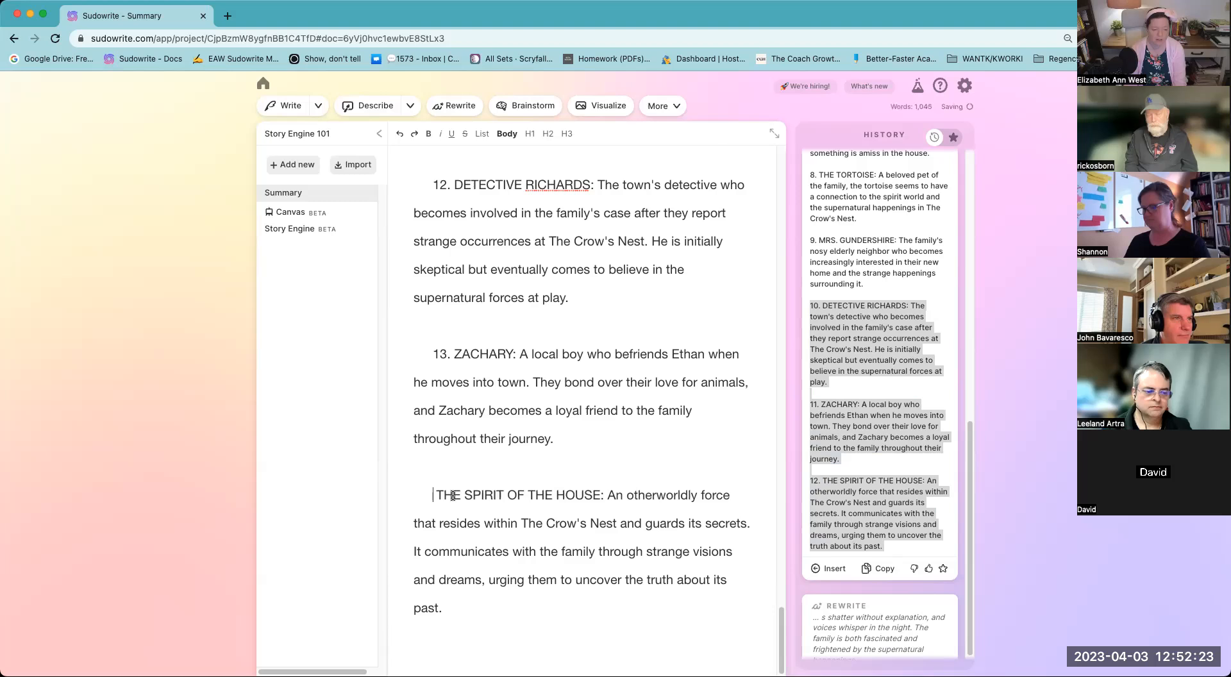
key(Delete)
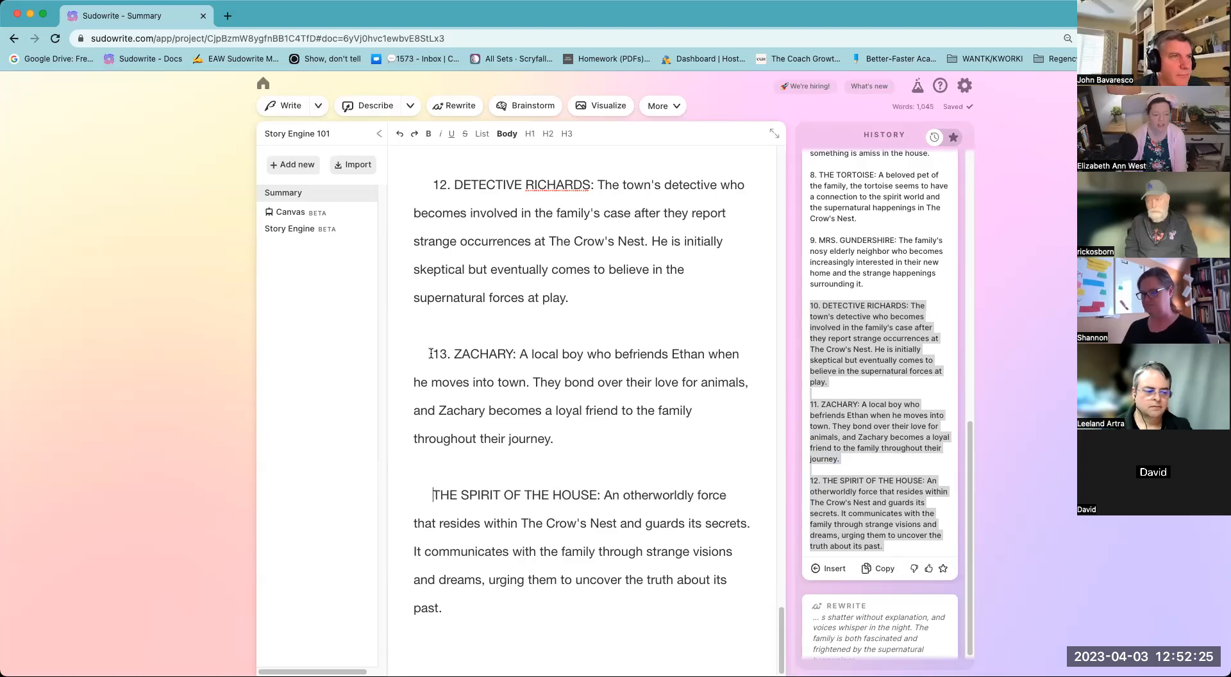
drag(455, 354, 433, 354)
key(BackSpace)
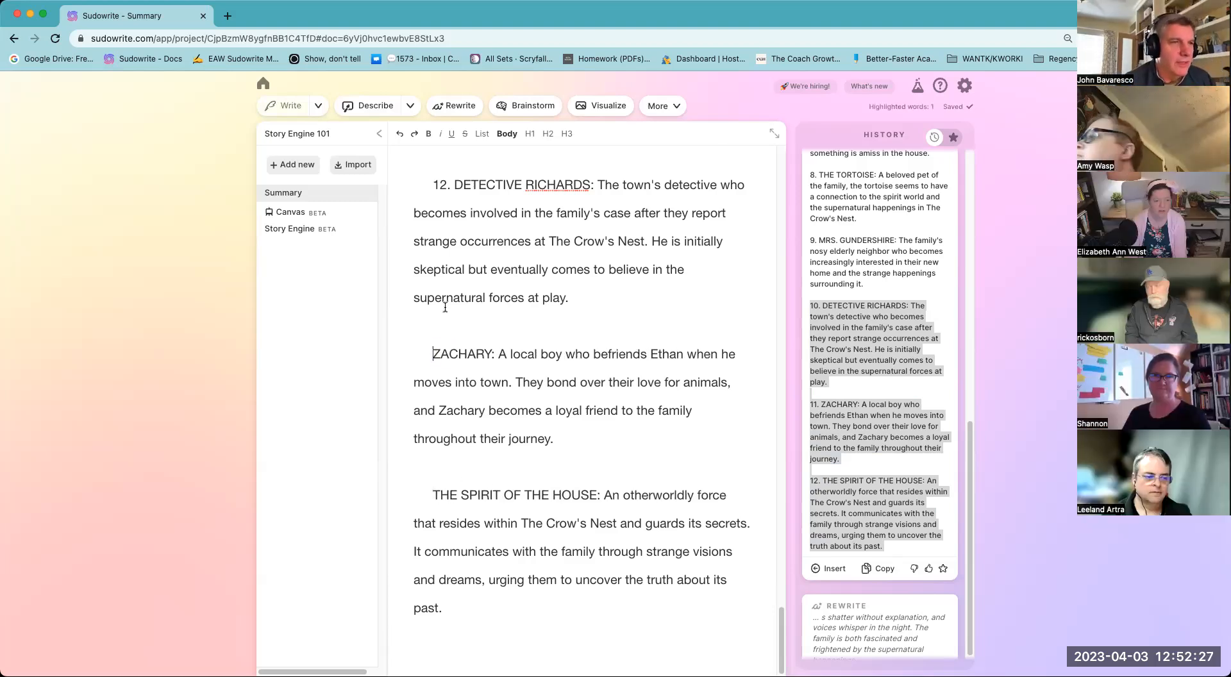
drag(453, 186, 425, 187)
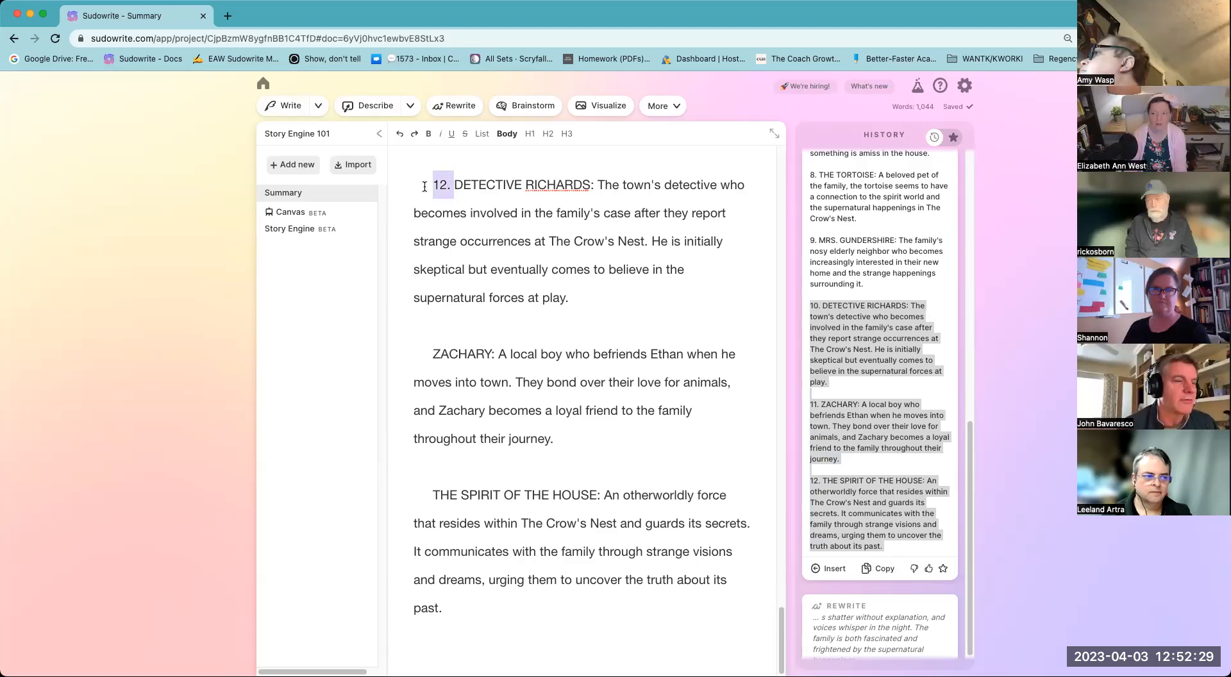
key(BackSpace)
- Remove the numbering from character entries 11, 9 and 10
scroll(476, 326, up, 5)
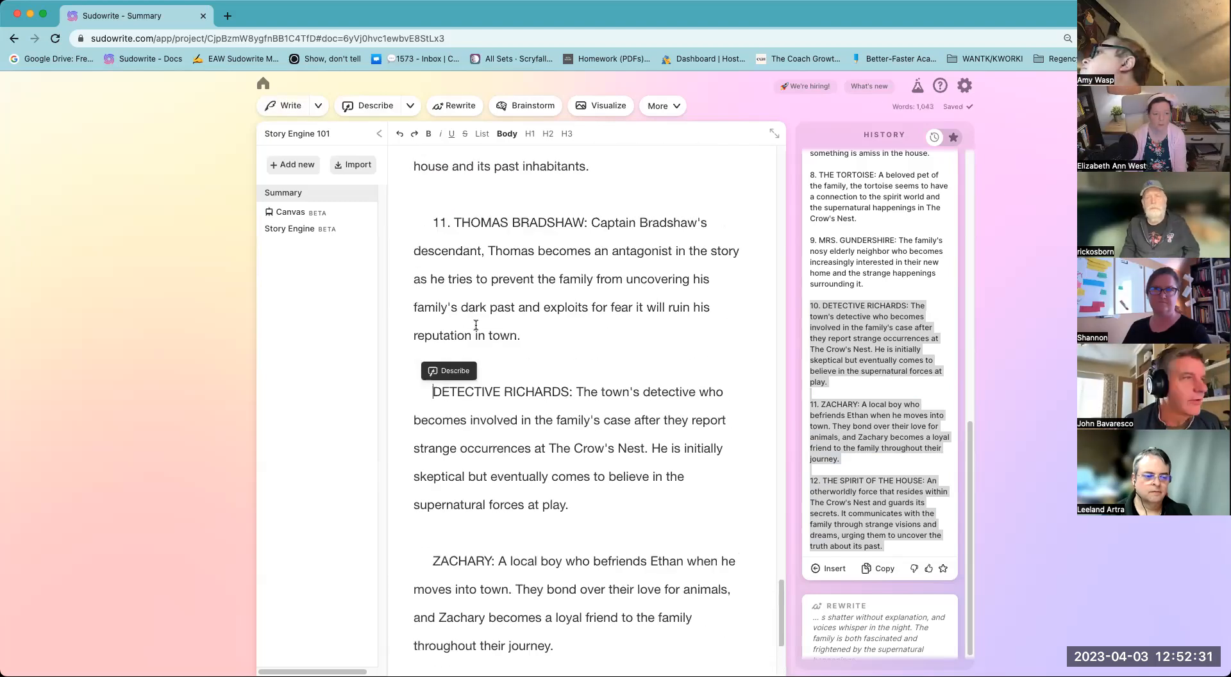
drag(456, 224, 431, 224)
key(BackSpace)
scroll(447, 304, up, 5)
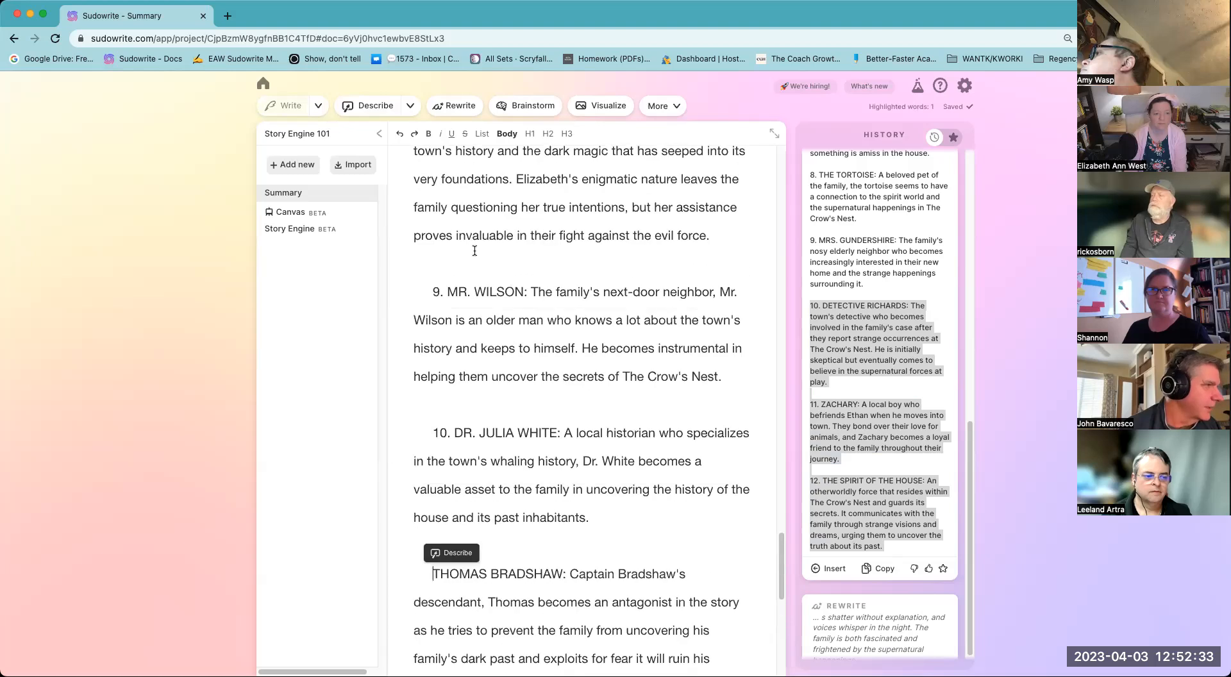
drag(446, 294, 431, 294)
key(BackSpace)
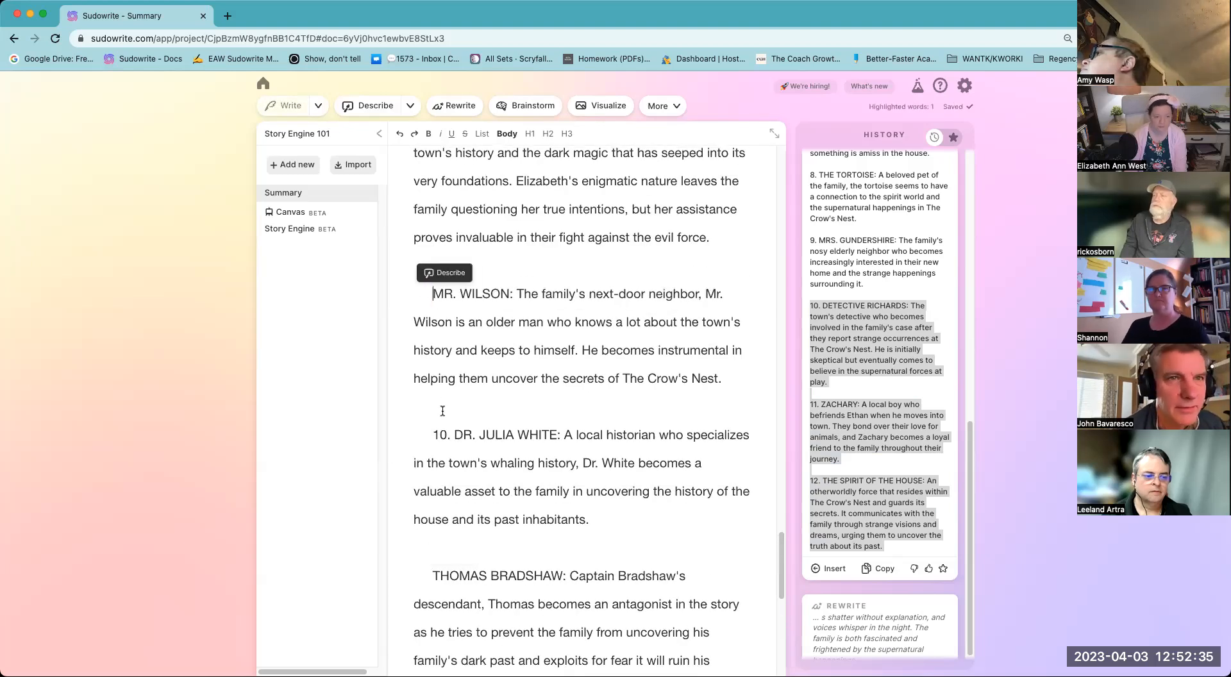
drag(454, 439, 431, 439)
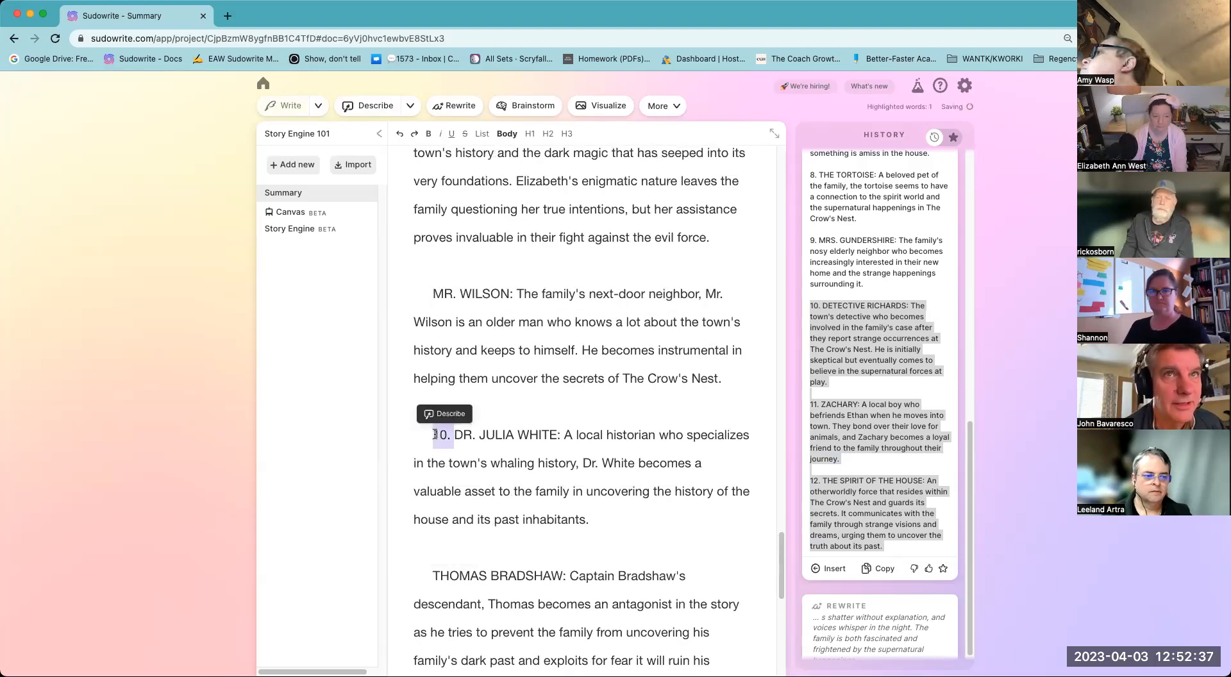
key(BackSpace)
- Remove the numbers 6 and 5 from the entries for the mysterious woman and the house's original builder
scroll(449, 408, up, 1)
scroll(449, 408, up, 4)
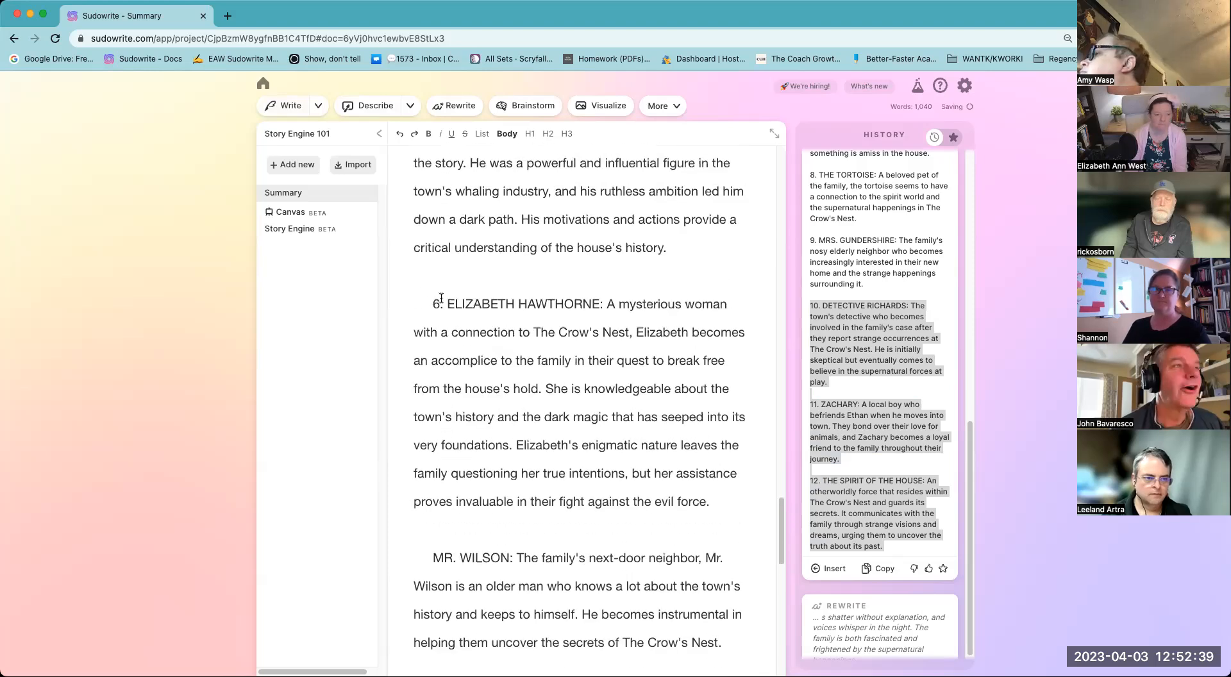
drag(450, 304, 433, 305)
right_click(432, 308)
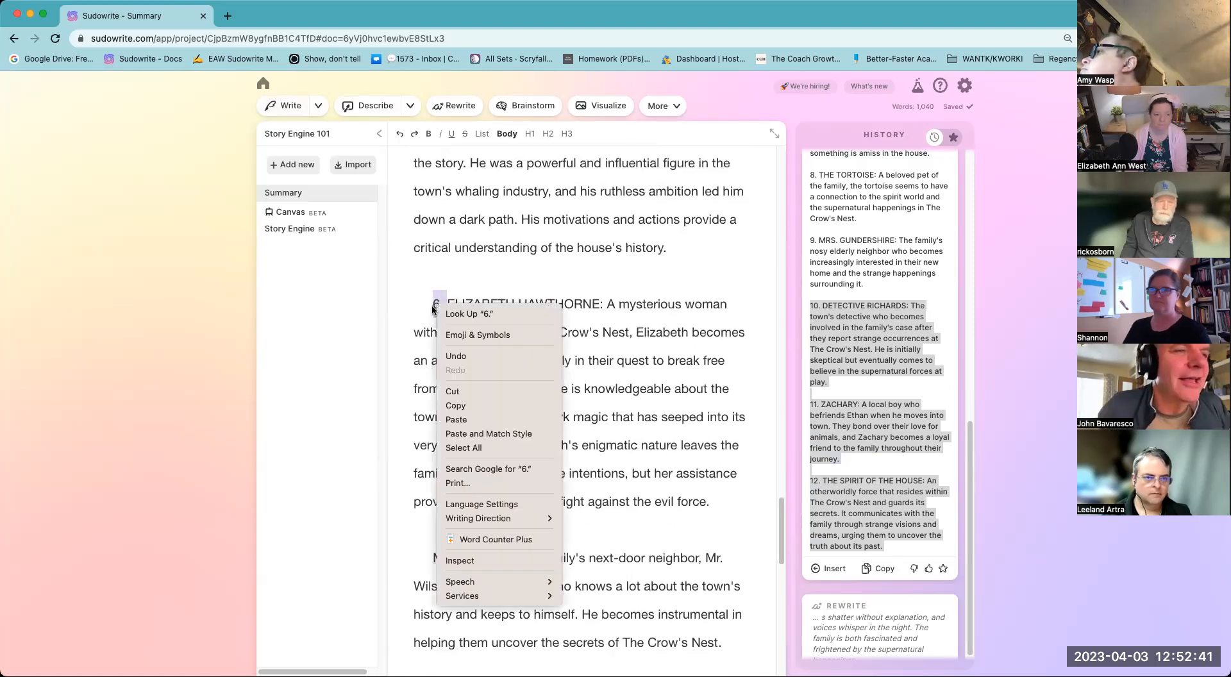
click(497, 274)
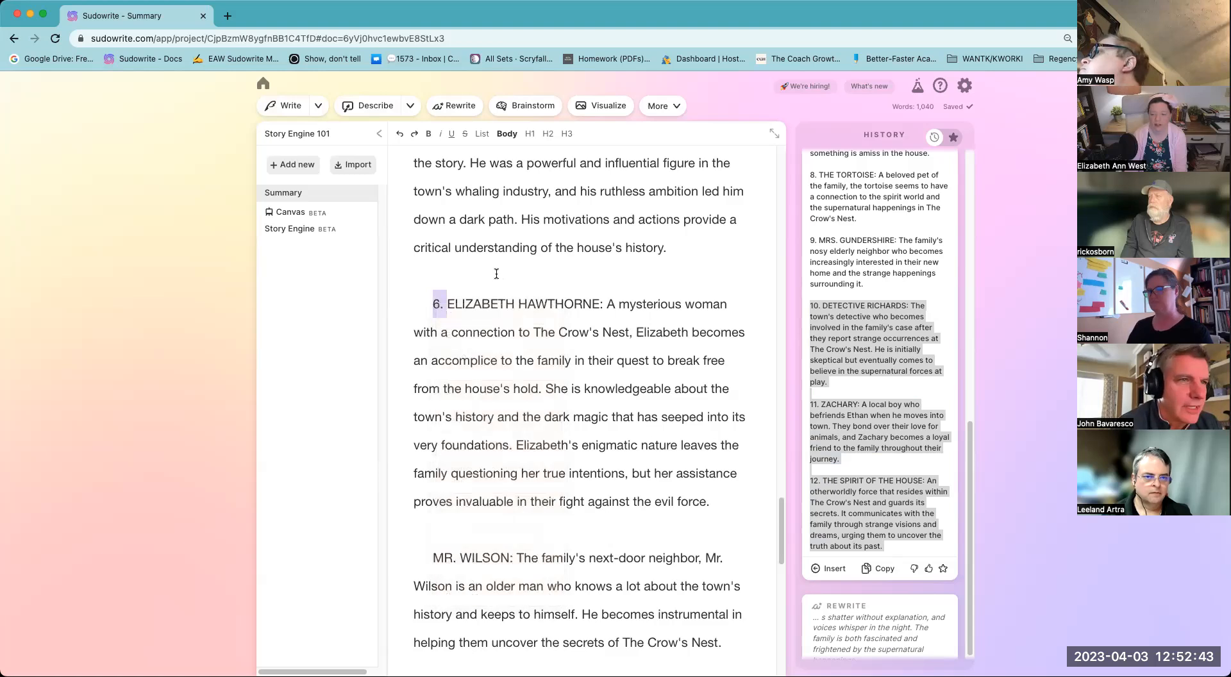
key(BackSpace)
scroll(493, 285, up, 3)
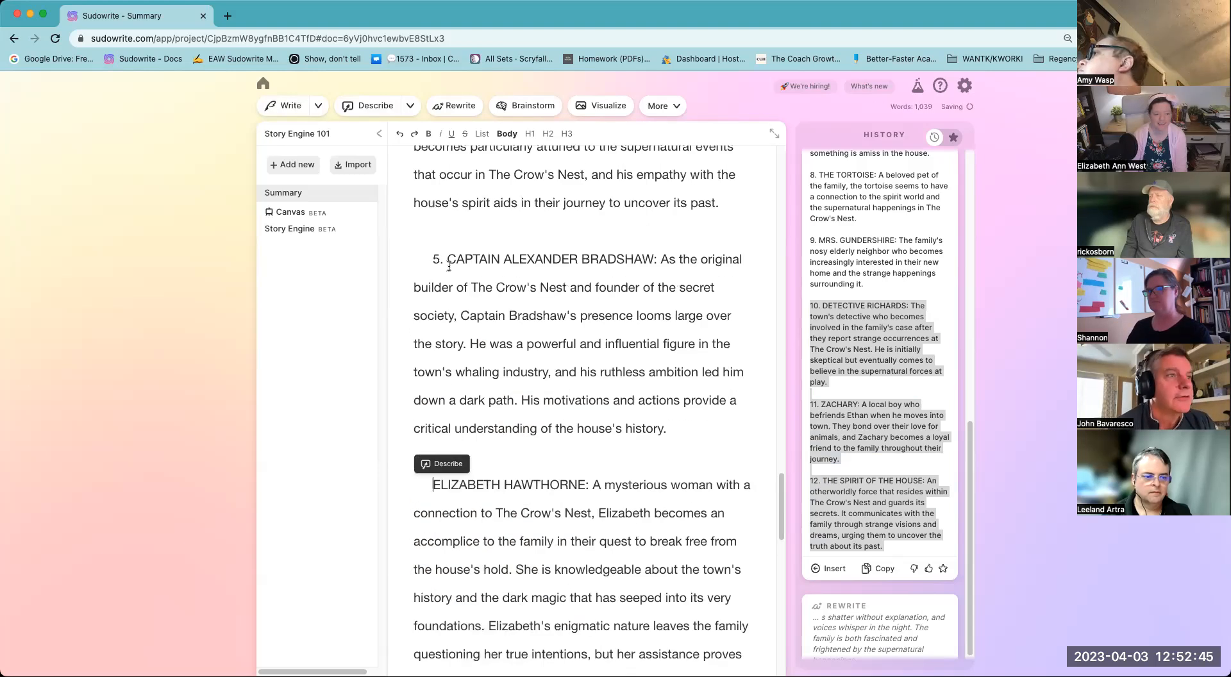
drag(448, 261, 429, 262)
key(BackSpace)
- Remove the numbers 2, 3 and 1 from the entries for the partner, the teenage daughter and the mother
scroll(447, 256, up, 10)
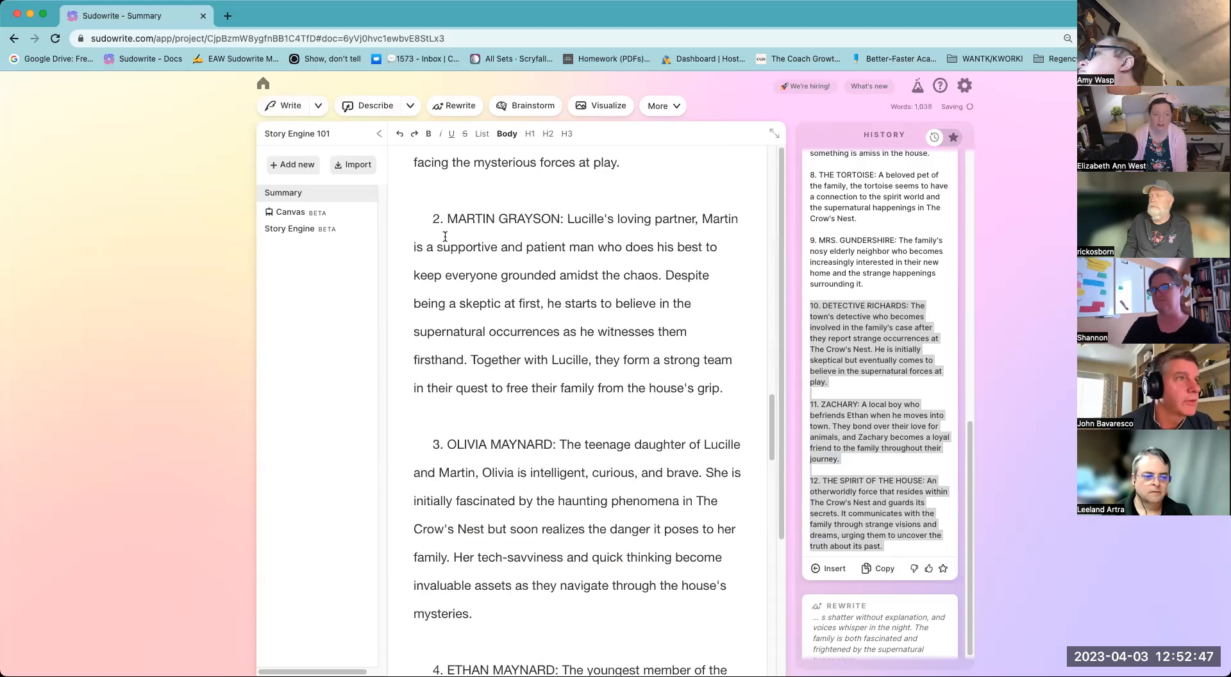
drag(448, 219, 429, 219)
key(BackSpace)
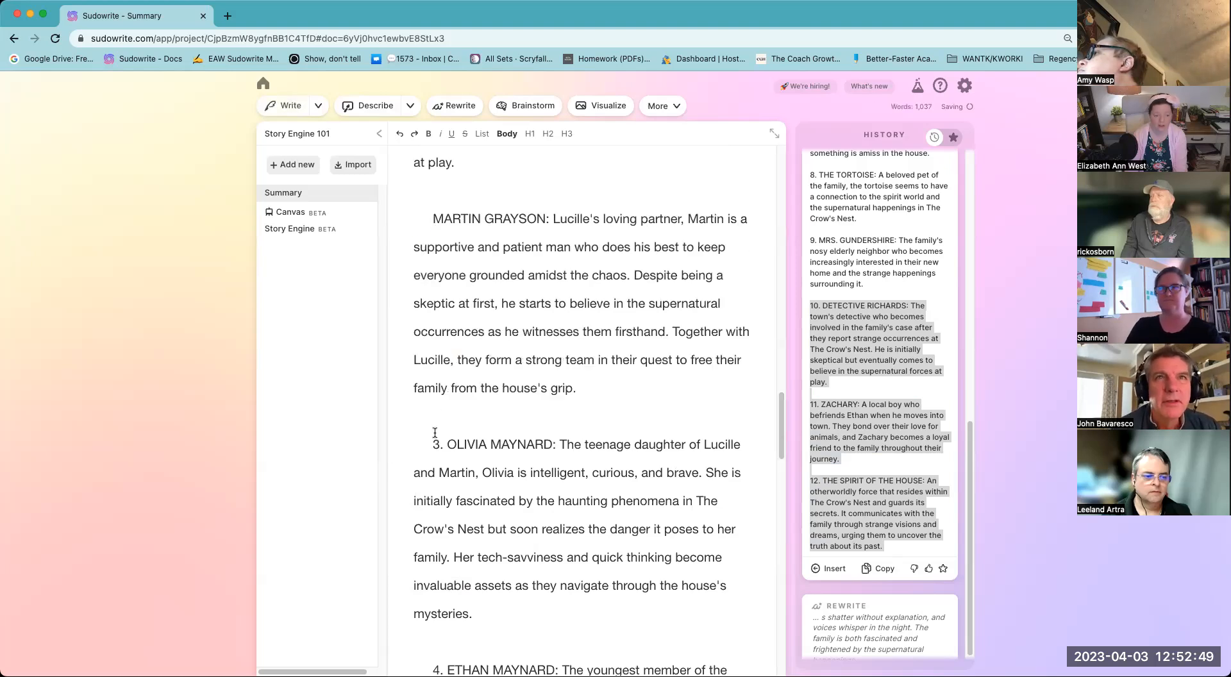
drag(447, 442, 426, 442)
scroll(449, 384, up, 6)
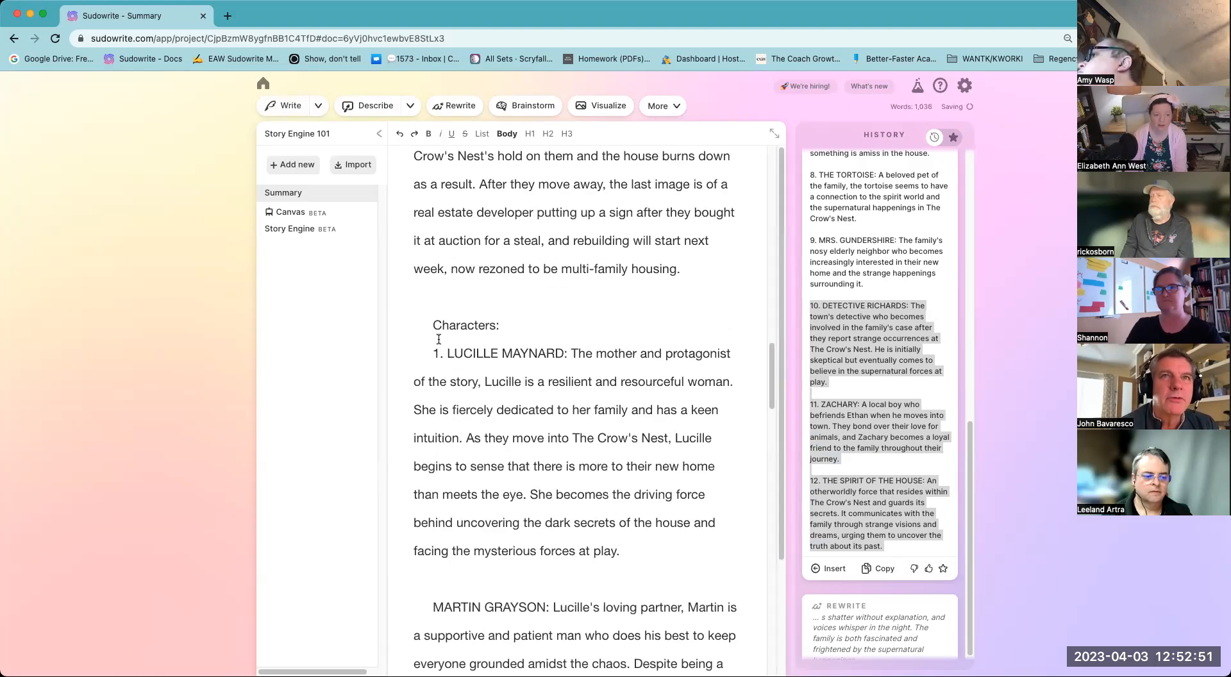
key(BackSpace)
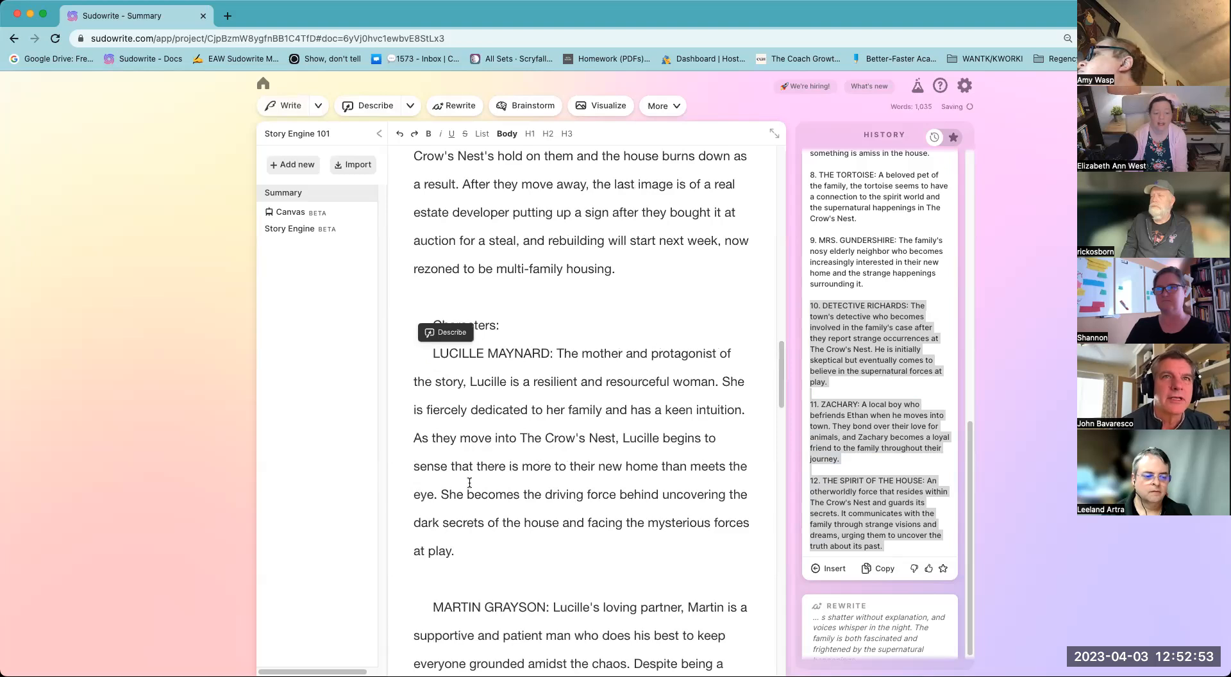
drag(433, 351, 614, 519)
scroll(614, 518, down, 2)
scroll(615, 518, up, 15)
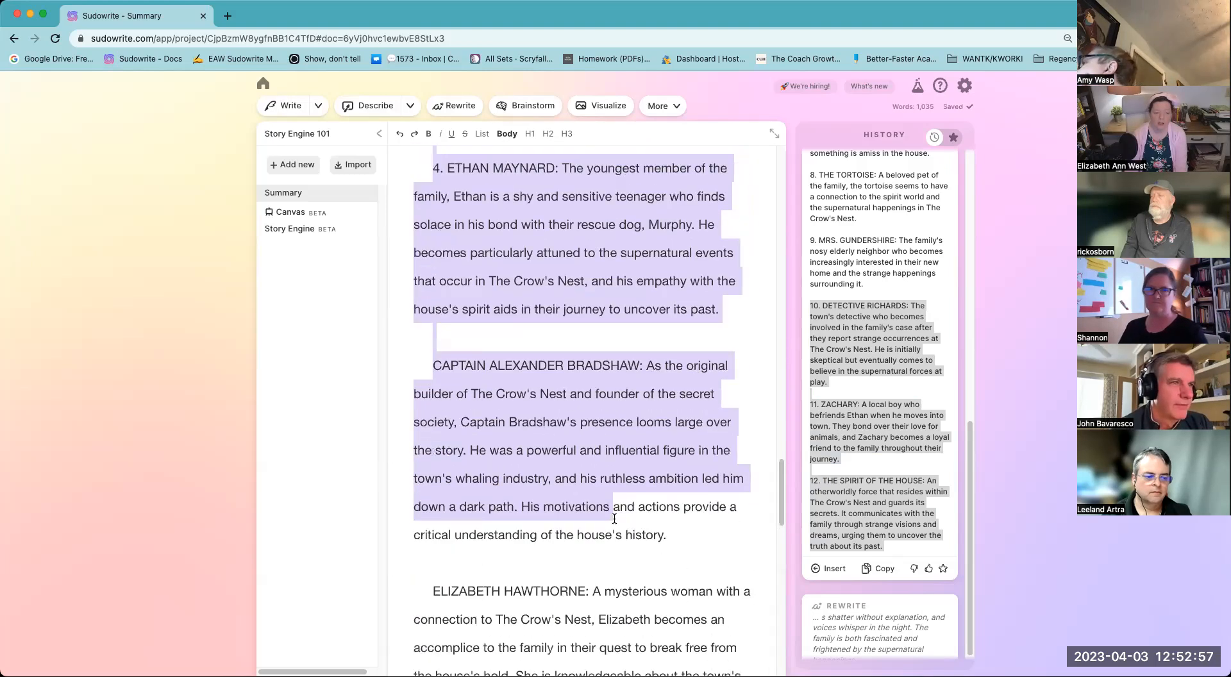
right_click(615, 520)
click(551, 477)
scroll(539, 467, up, 5)
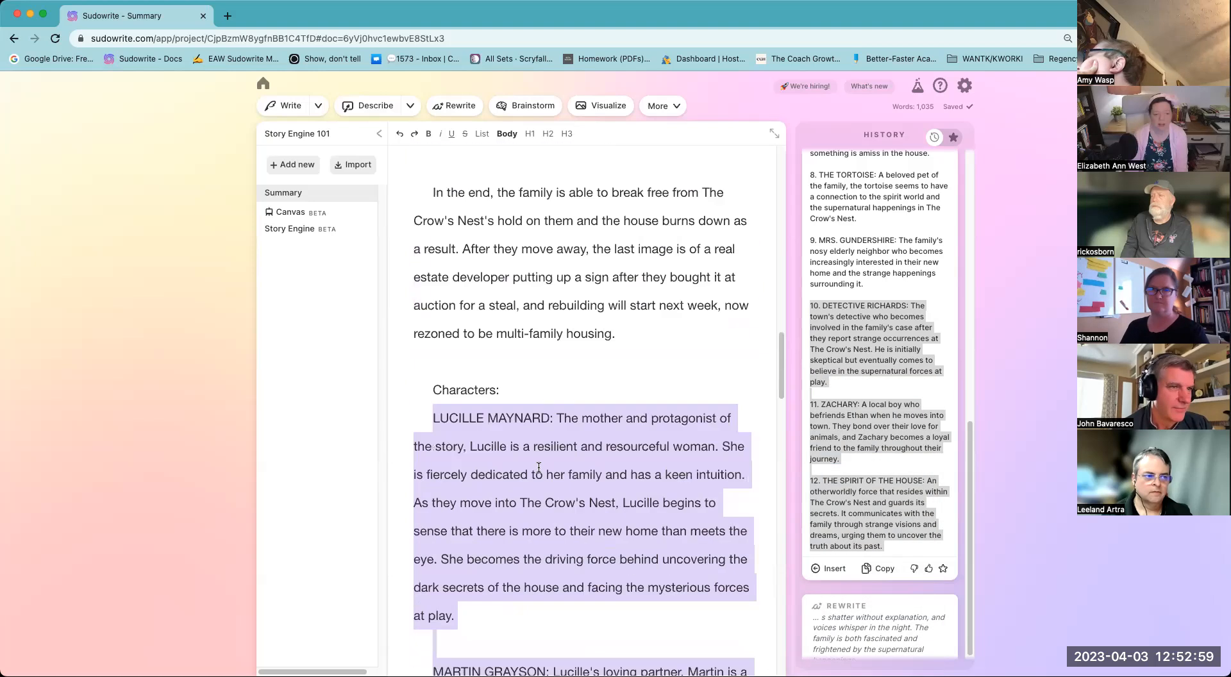
- Remove the number 4 from the entry for the youngest family member
scroll(539, 468, down, 13)
scroll(539, 468, down, 1)
click(447, 237)
key(BackSpace)
key(BackSpace)
key(BackSpace)
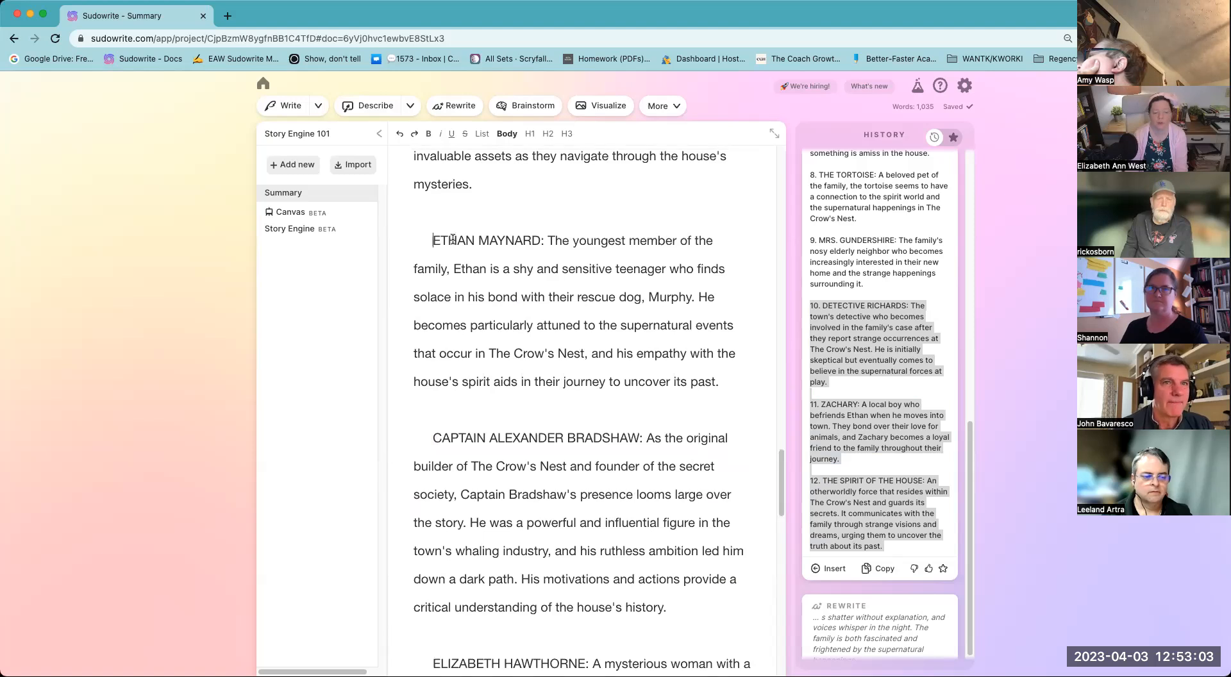
- Copy the full character list from the Summary document, from the Lucille Maynard entry through the final Spirit of the House entry
scroll(443, 250, up, 10)
drag(433, 256, 532, 609)
scroll(564, 385, down, 15)
scroll(568, 305, down, 7)
scroll(532, 613, up, 20)
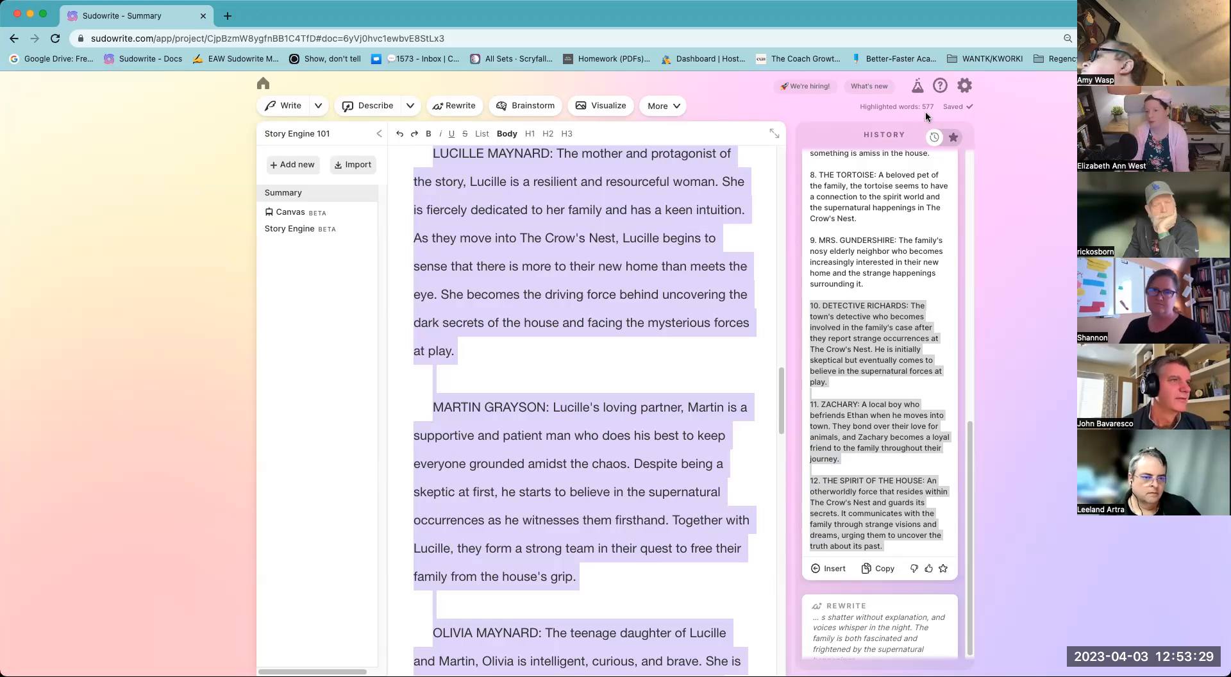
- Replace the numbered character list in the Story Engine's Characters section with the list copied from the Summary document
click(290, 230)
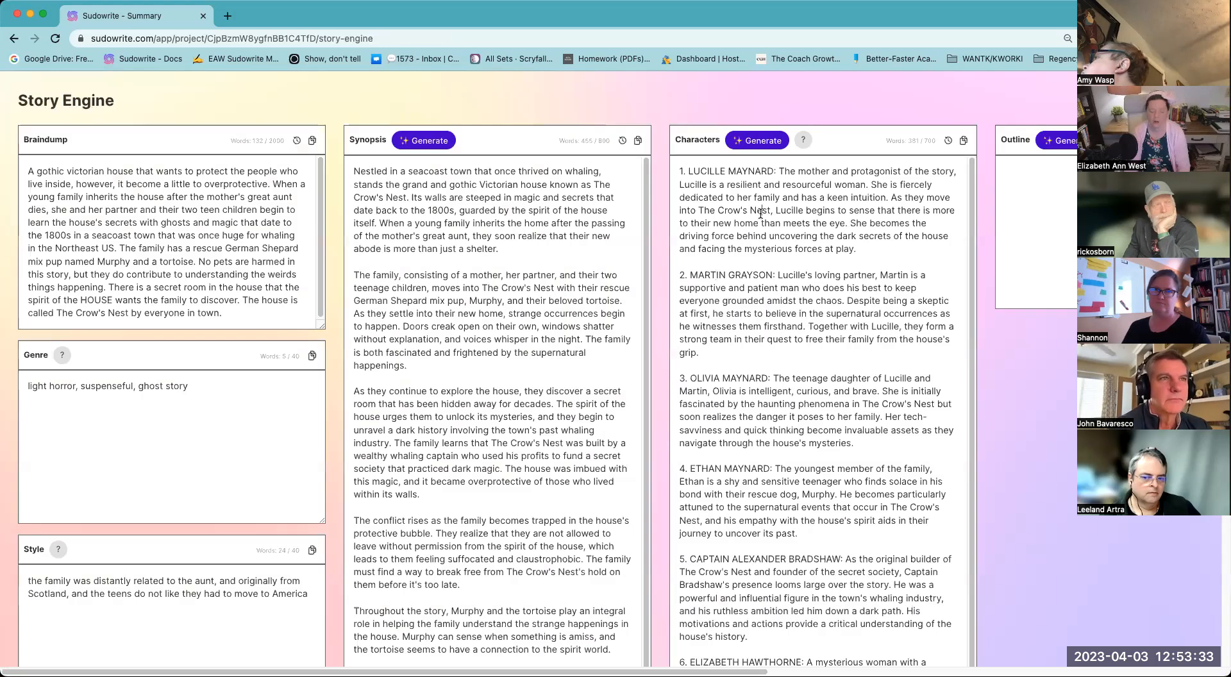
key(super+a)
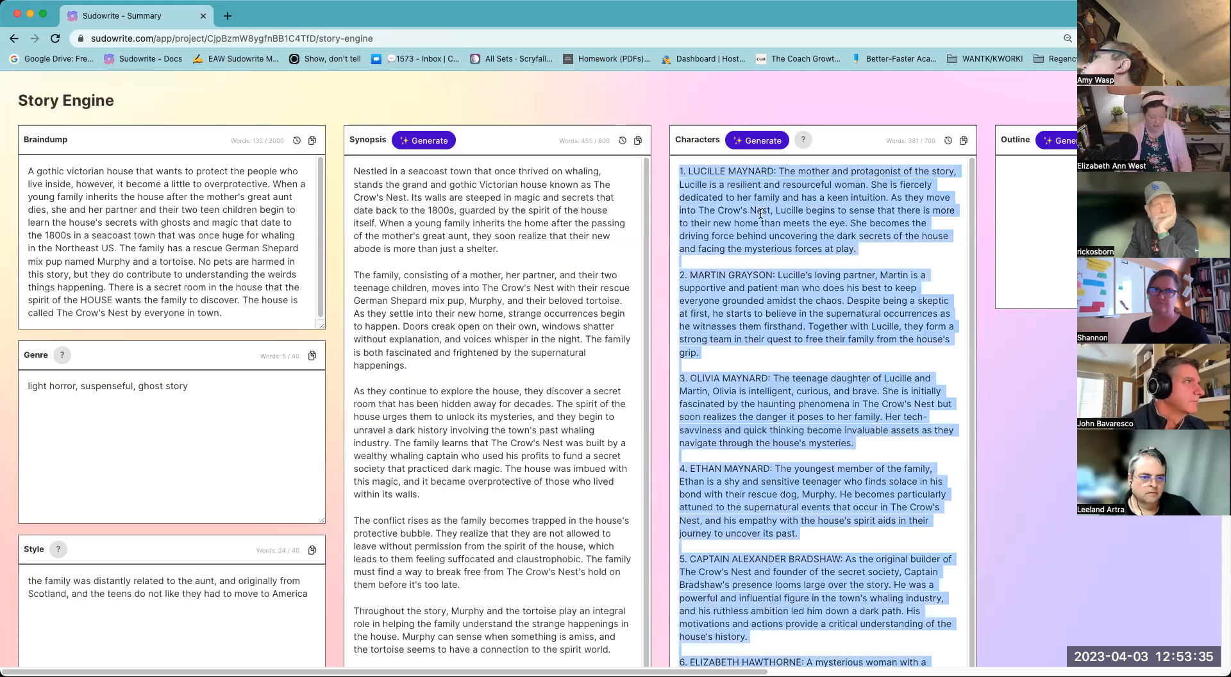
key(super+v)
scroll(792, 350, down, 5)
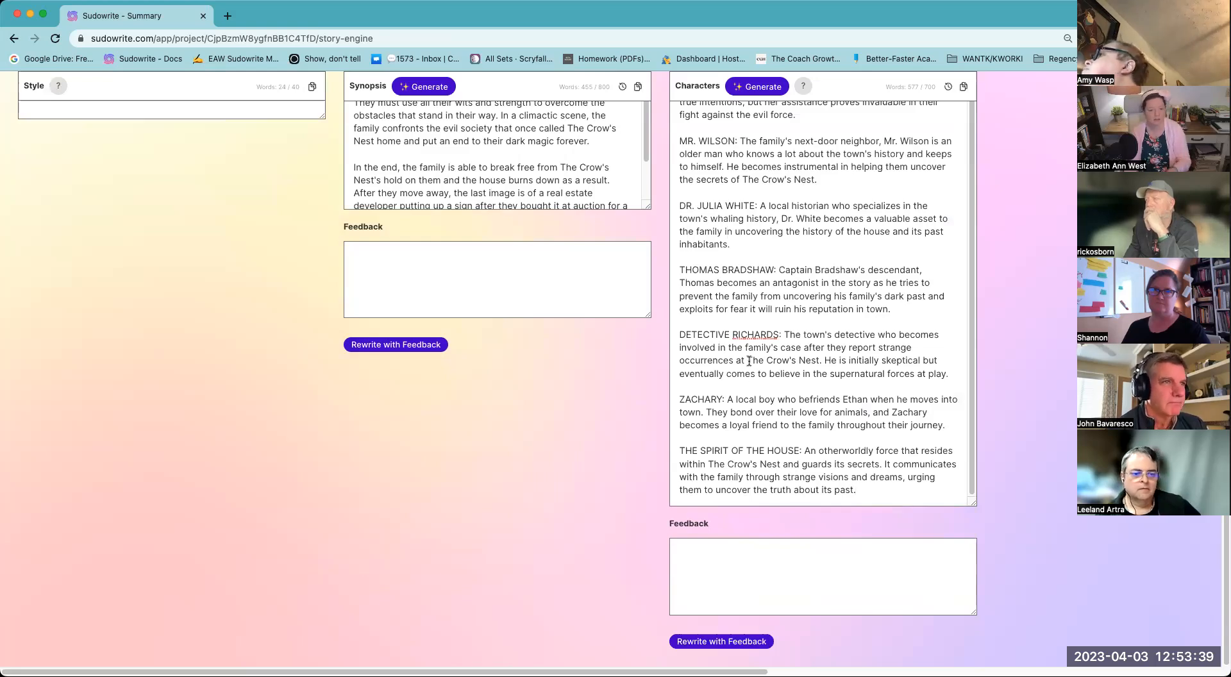
scroll(747, 452, up, 3)
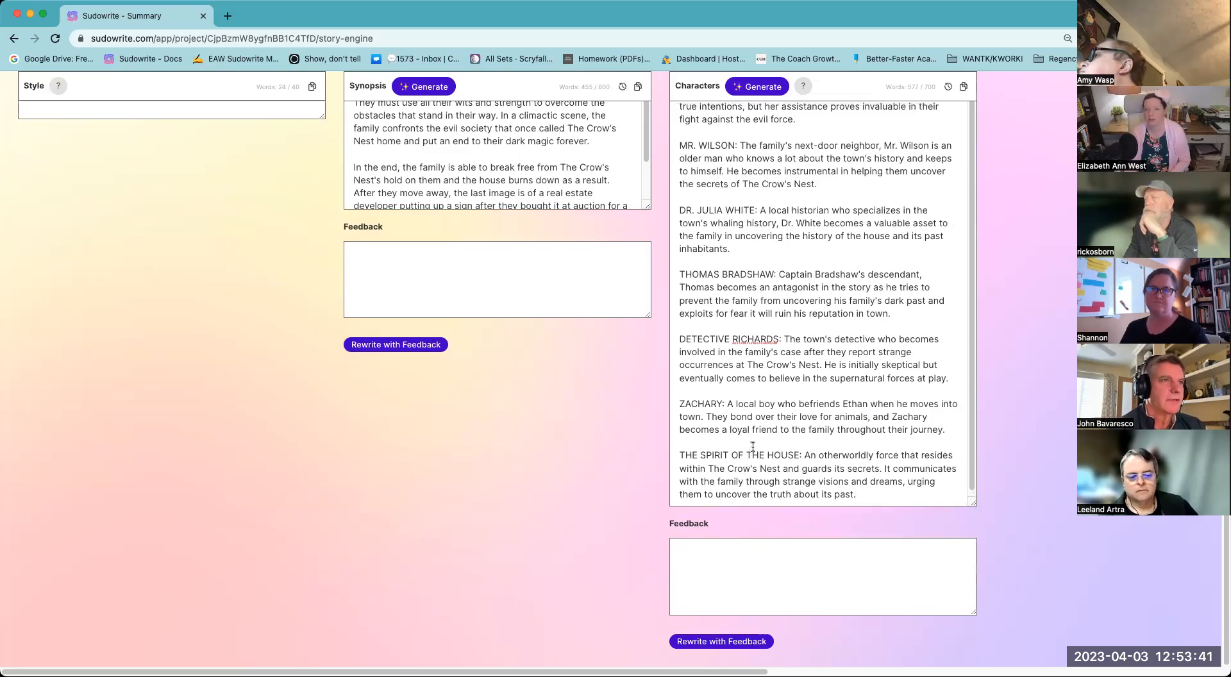
scroll(789, 243, up, 10)
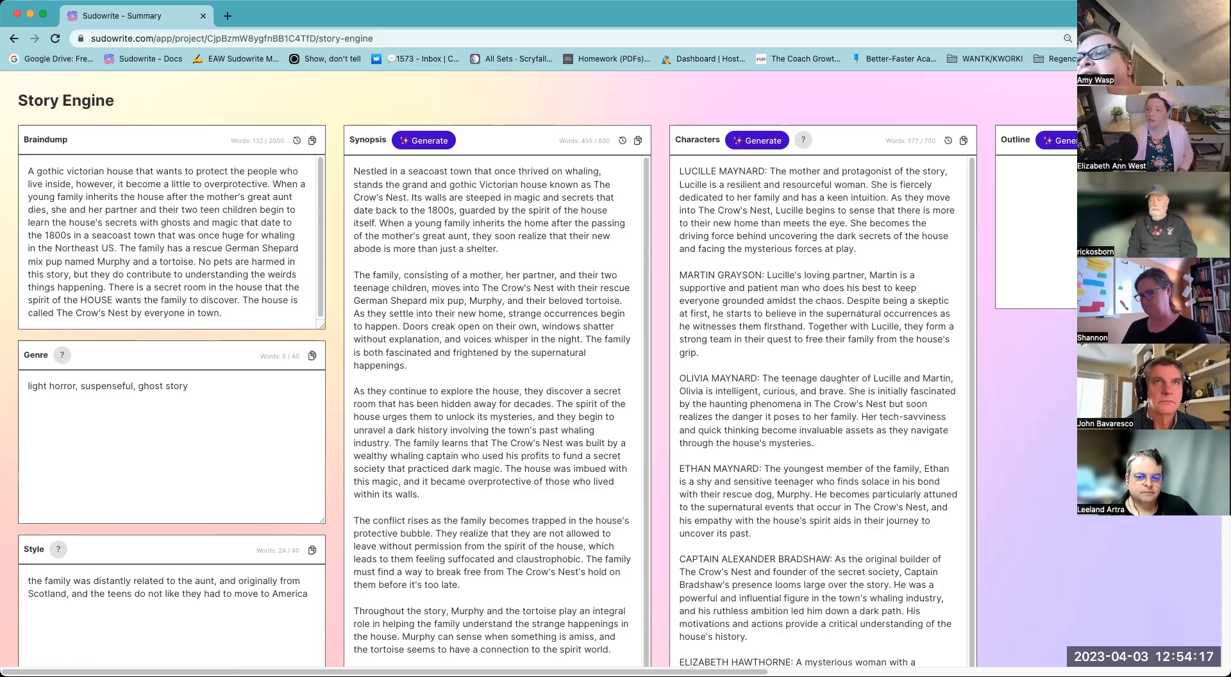
- Review the synopsis in the Summary document and the expanded character descriptions in the Story Engine
click(1198, 100)
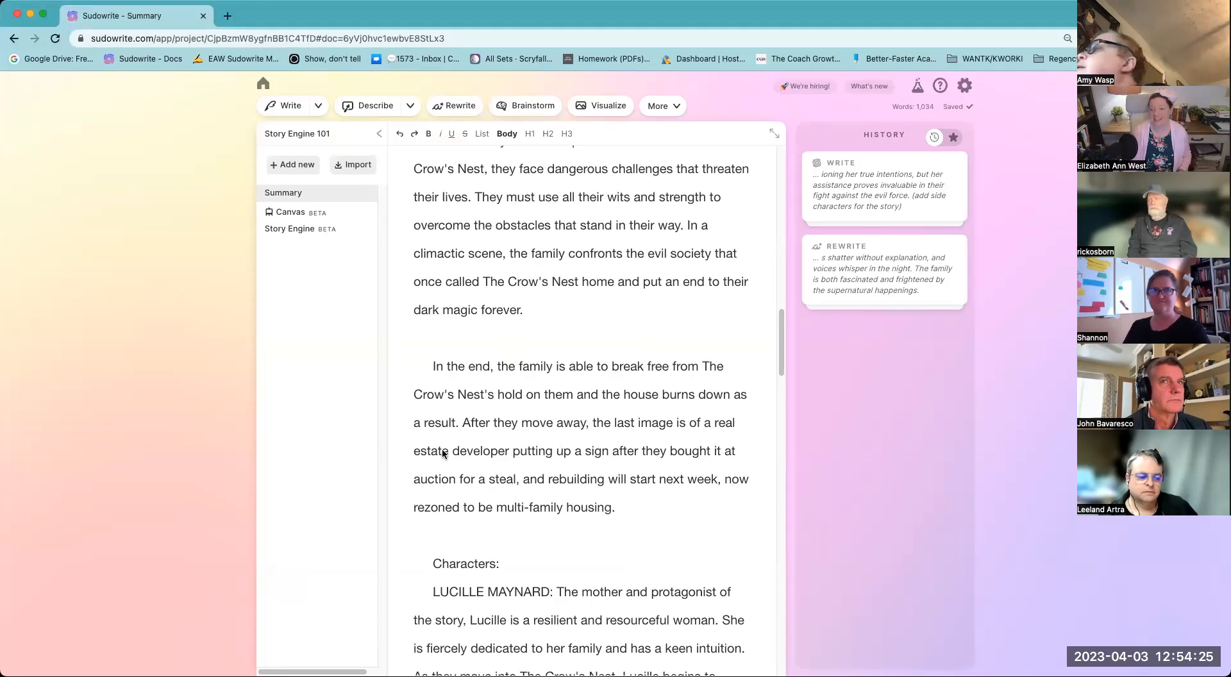
scroll(466, 449, up, 3)
scroll(467, 451, up, 3)
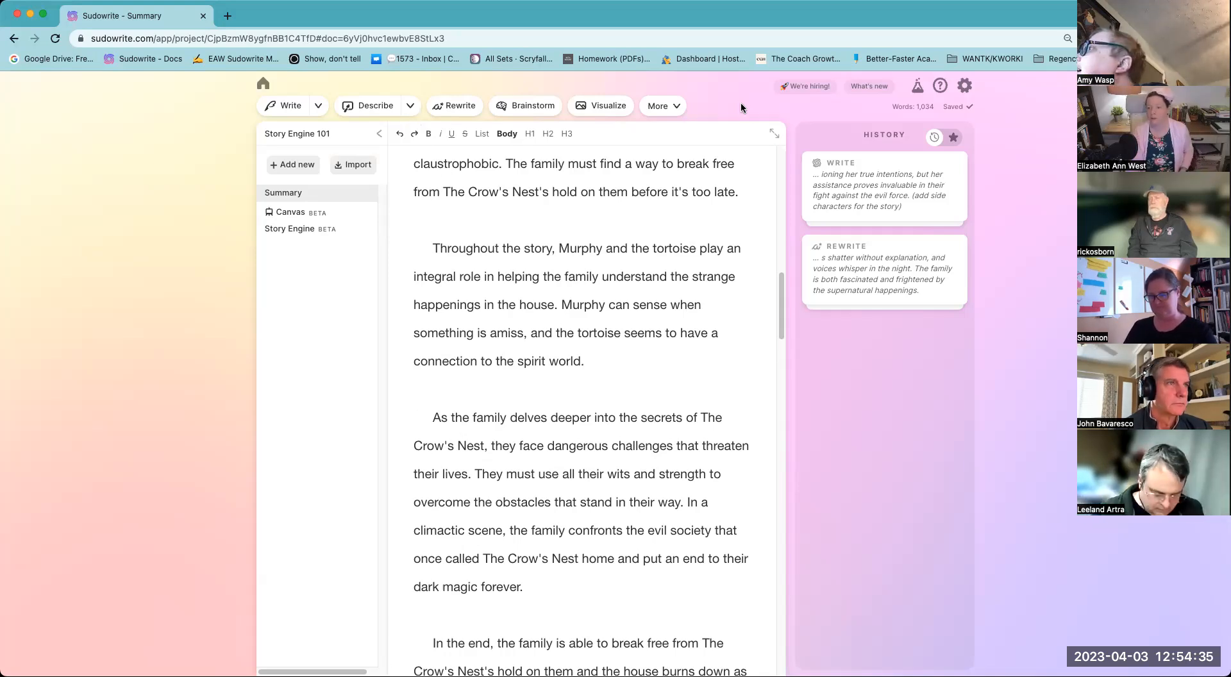
click(290, 229)
scroll(746, 347, down, 2)
scroll(745, 347, down, 1)
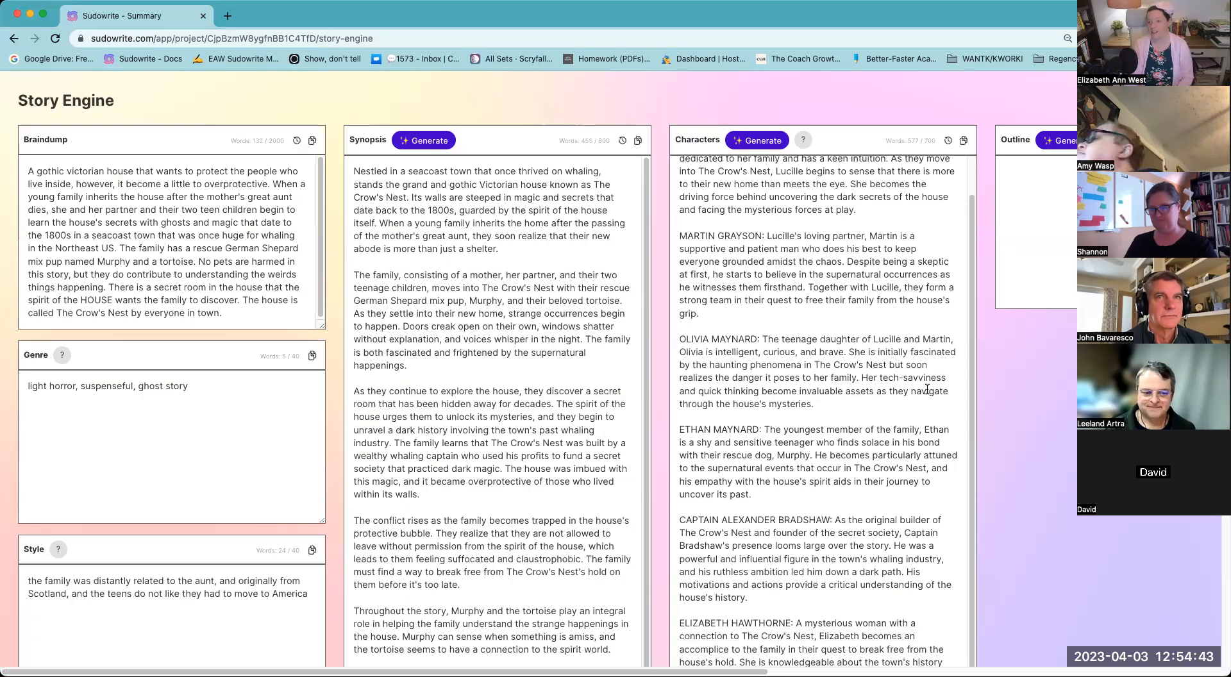
scroll(926, 389, down, 5)
scroll(926, 389, down, 4)
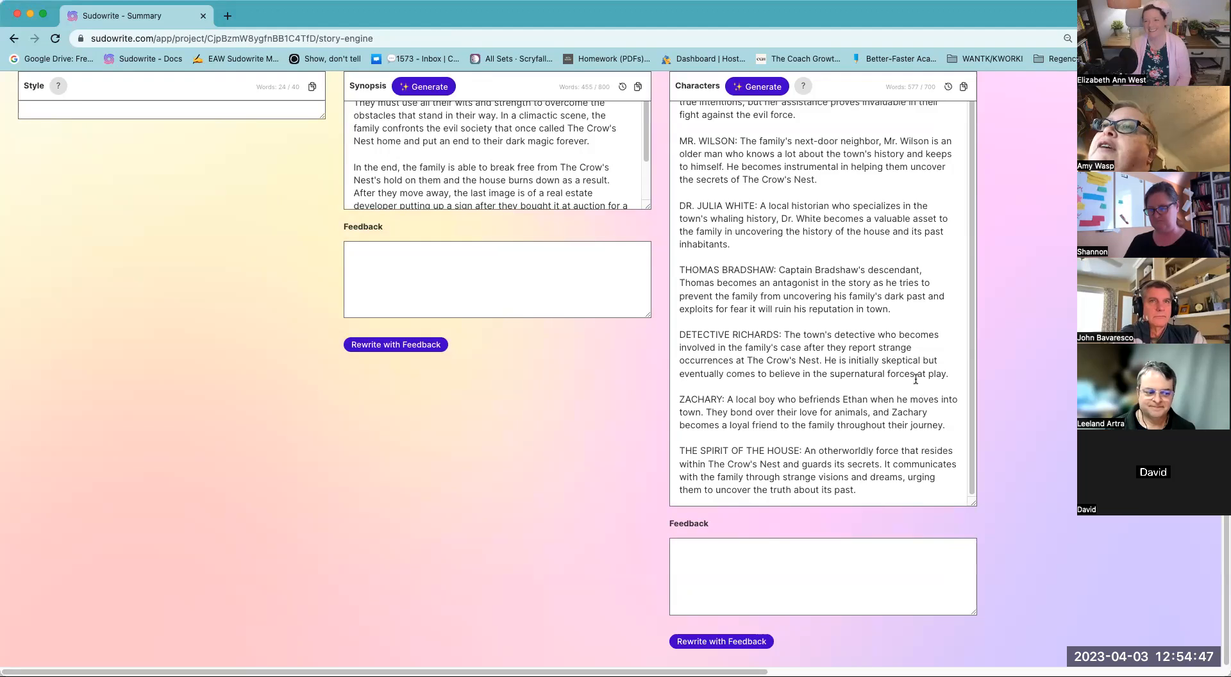
scroll(810, 218, up, 1)
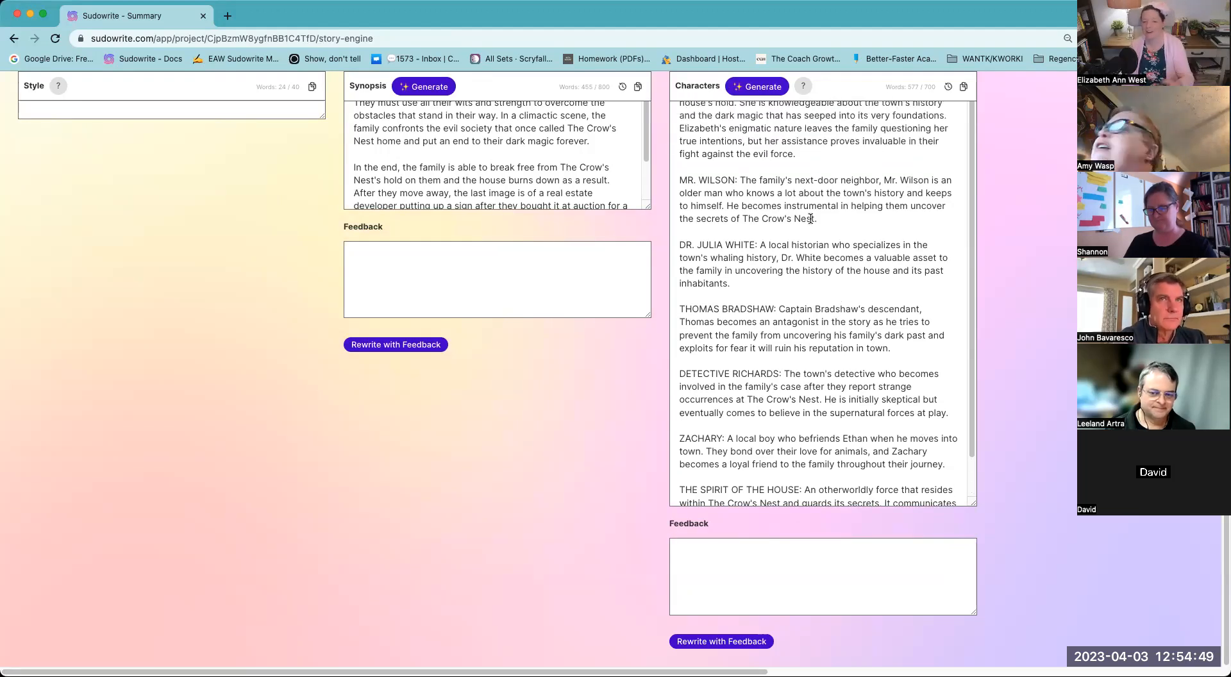
scroll(826, 221, up, 5)
scroll(826, 222, up, 2)
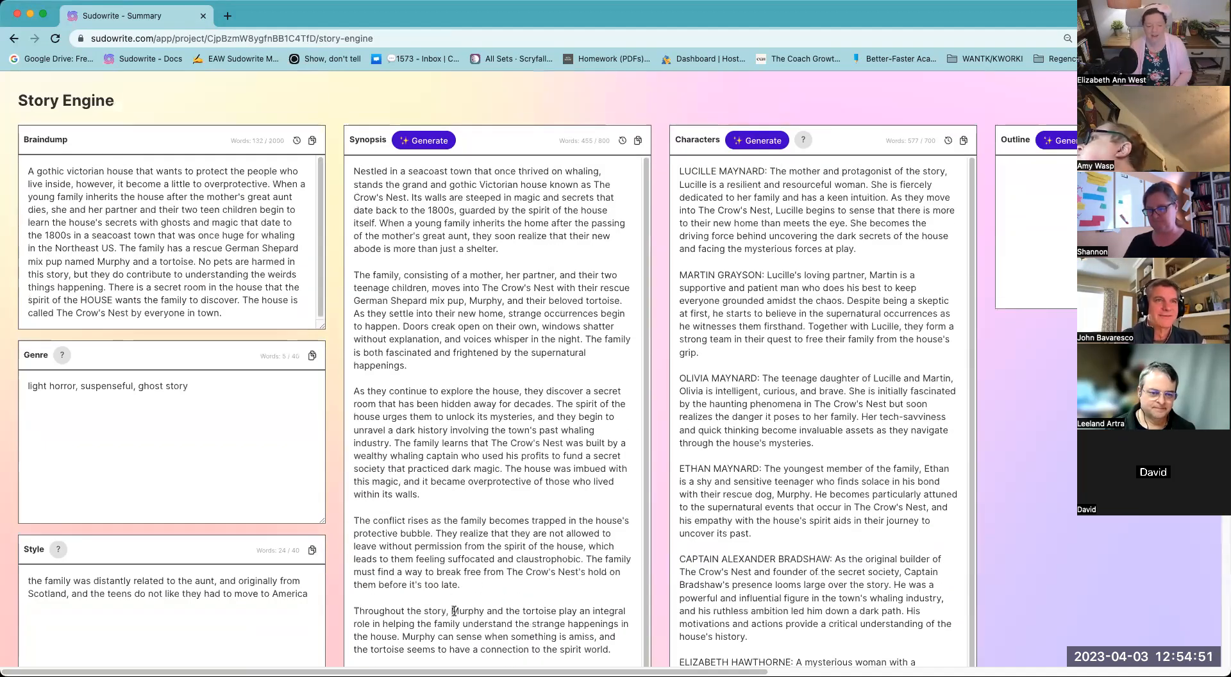
- Start generating the story outline and read the help on the section and part format it must follow
scroll(638, 222, right, 10)
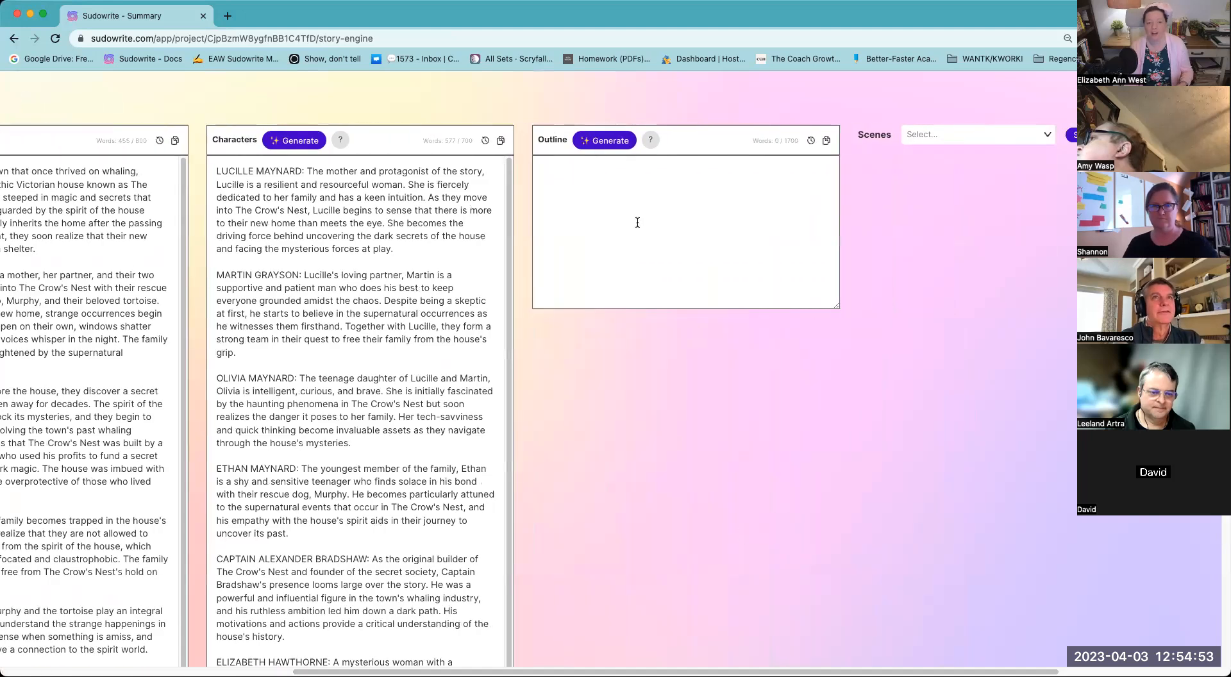
click(612, 140)
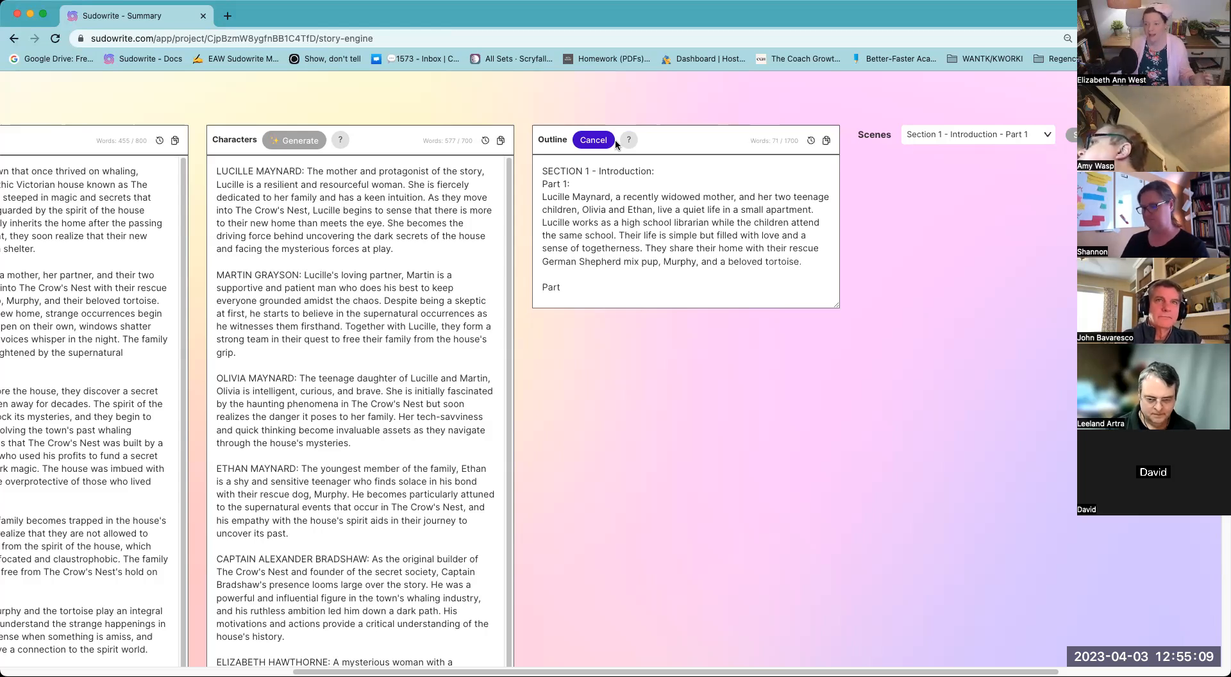
click(628, 141)
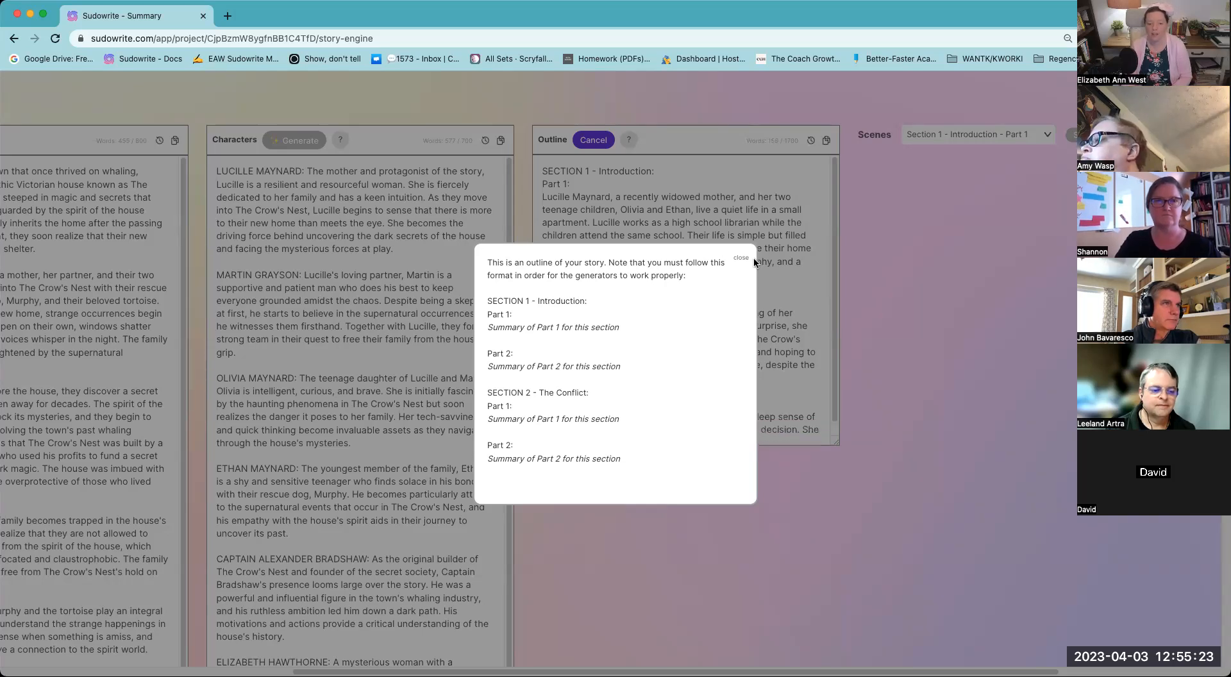
click(742, 258)
- Cancel the outline generation and delete all the partial text in the Outline section
click(608, 142)
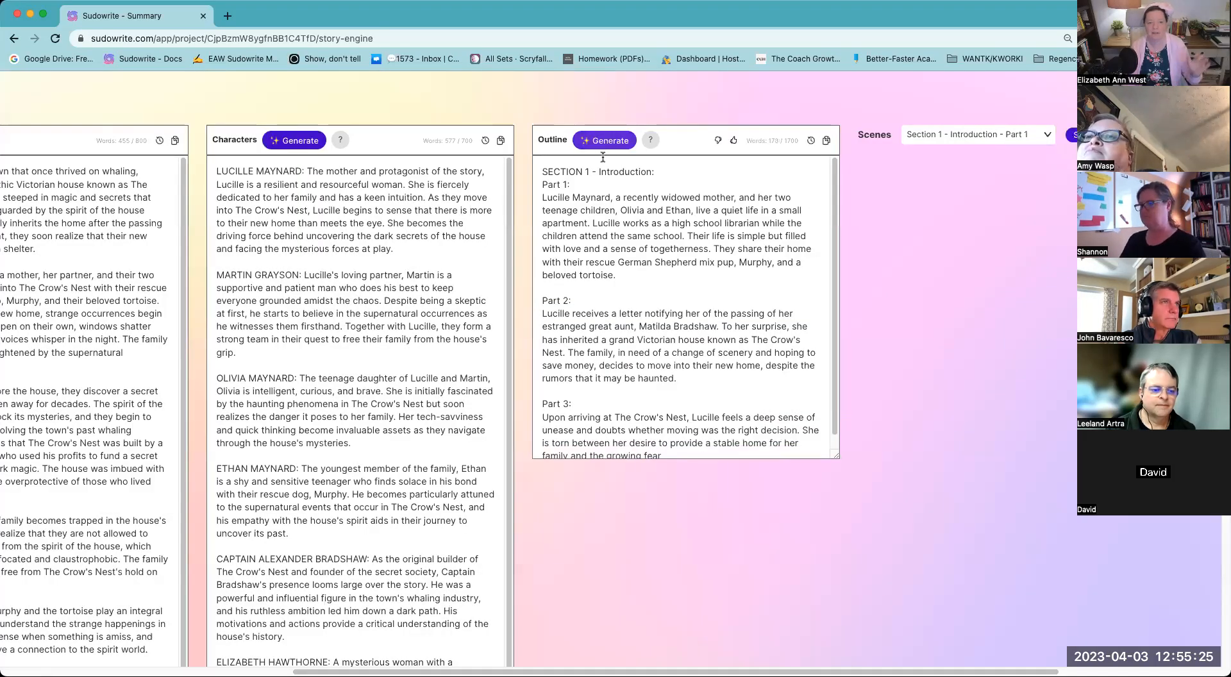
drag(542, 171, 568, 199)
key(ctrl+a)
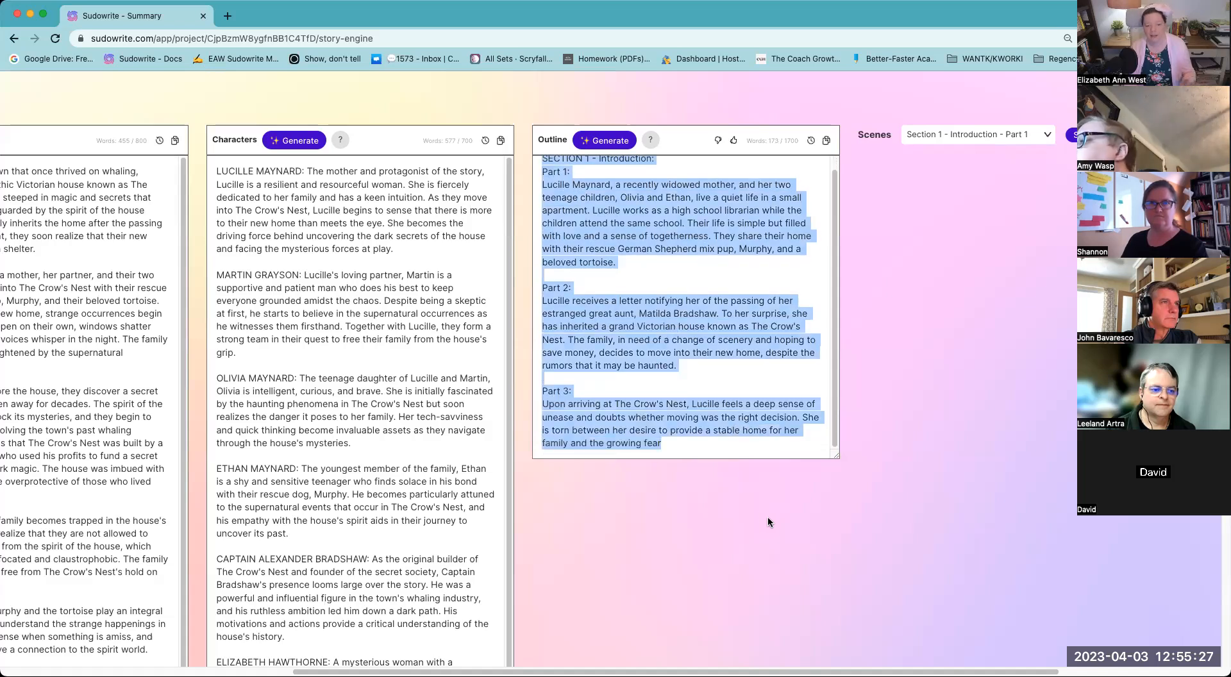
key(BackSpace)
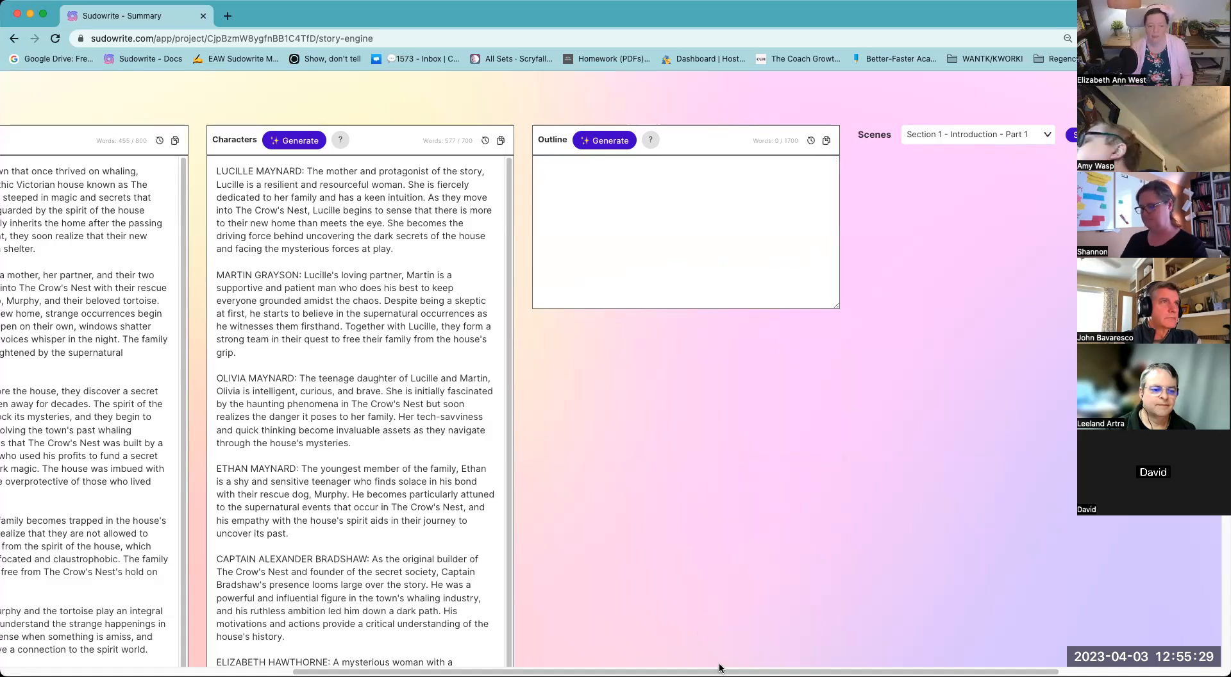
- Delete the Style text about the family's Scottish origins and the teens disliking the move to America
drag(723, 669, 279, 652)
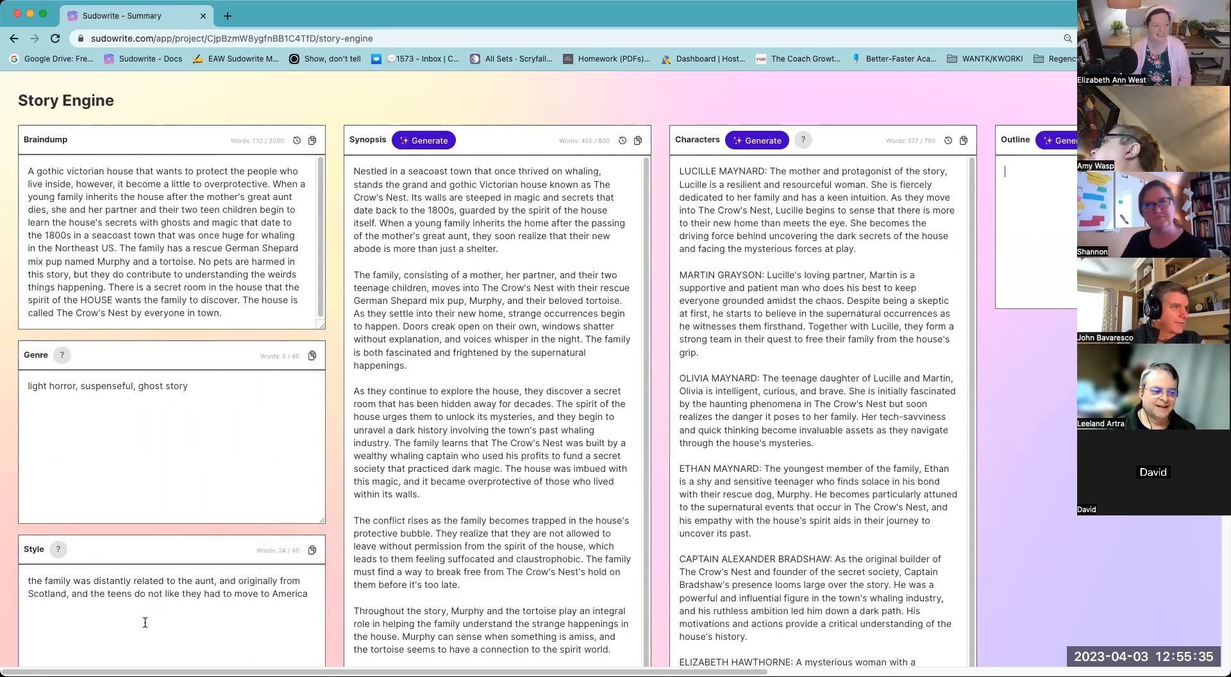
scroll(146, 622, down, 2)
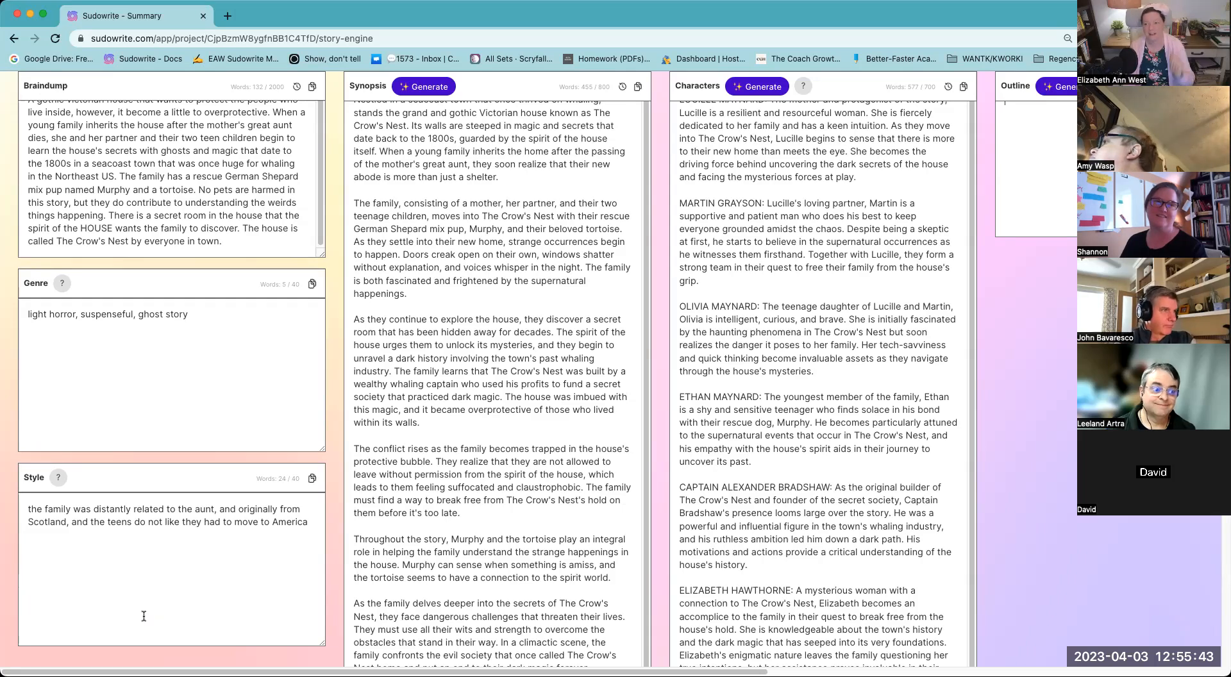
triple_click(194, 520)
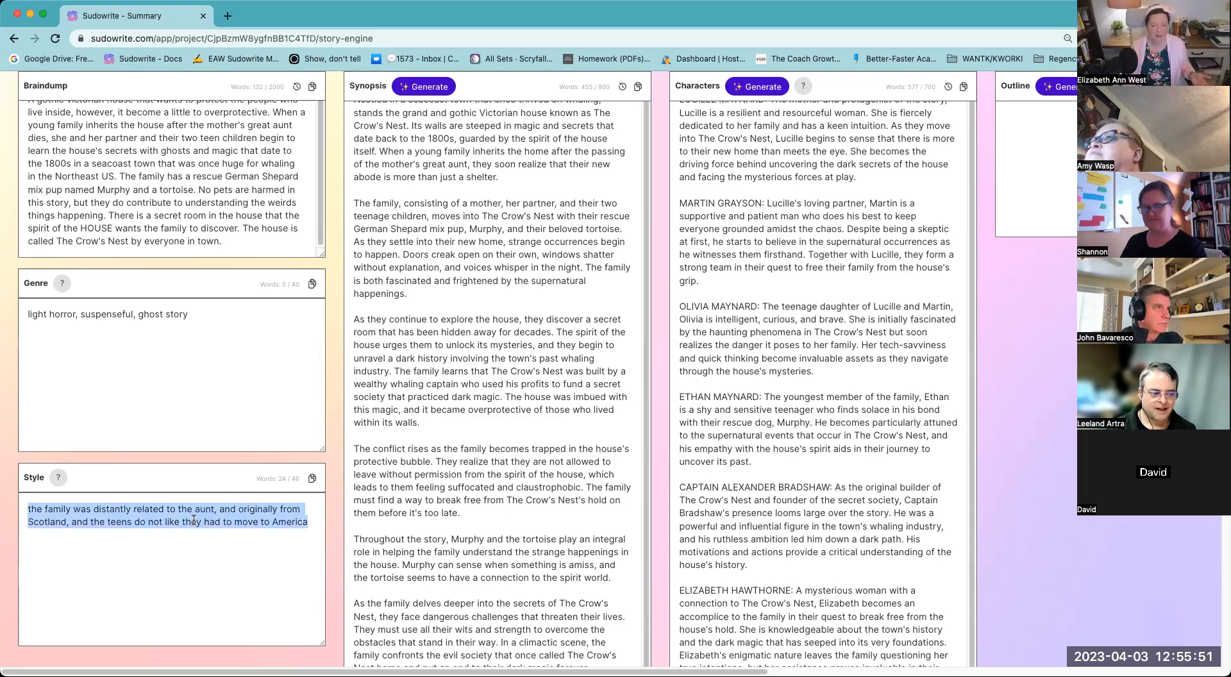
click(194, 520)
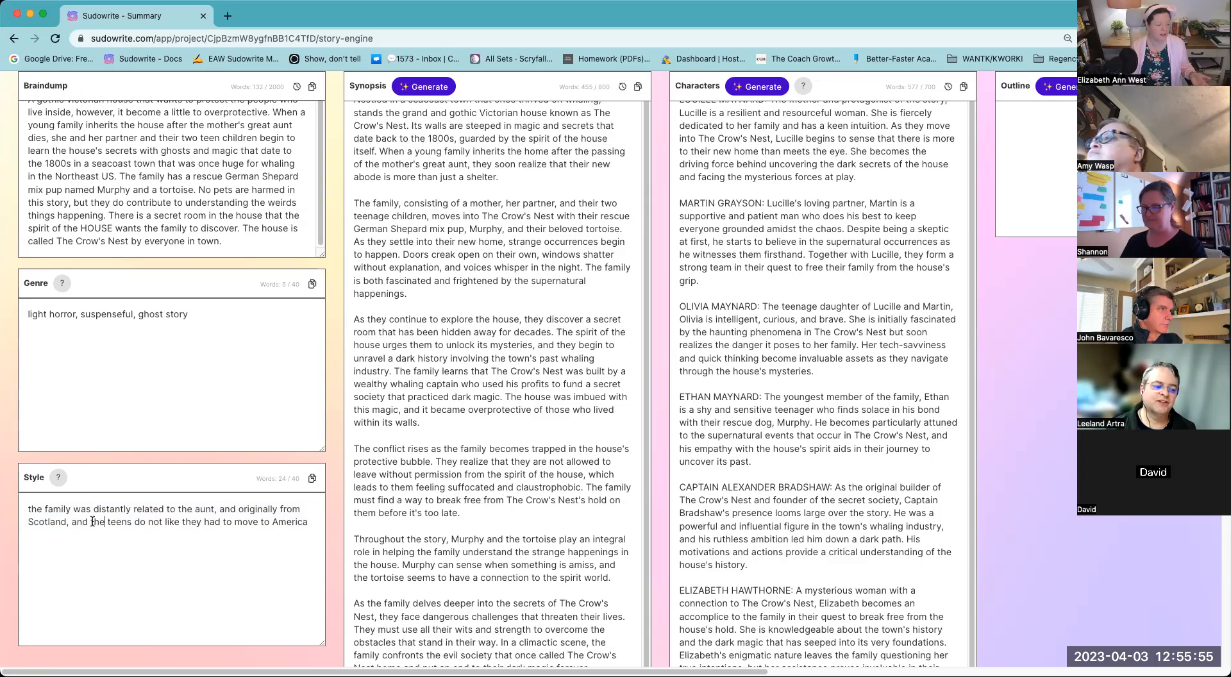
drag(104, 523, 29, 506)
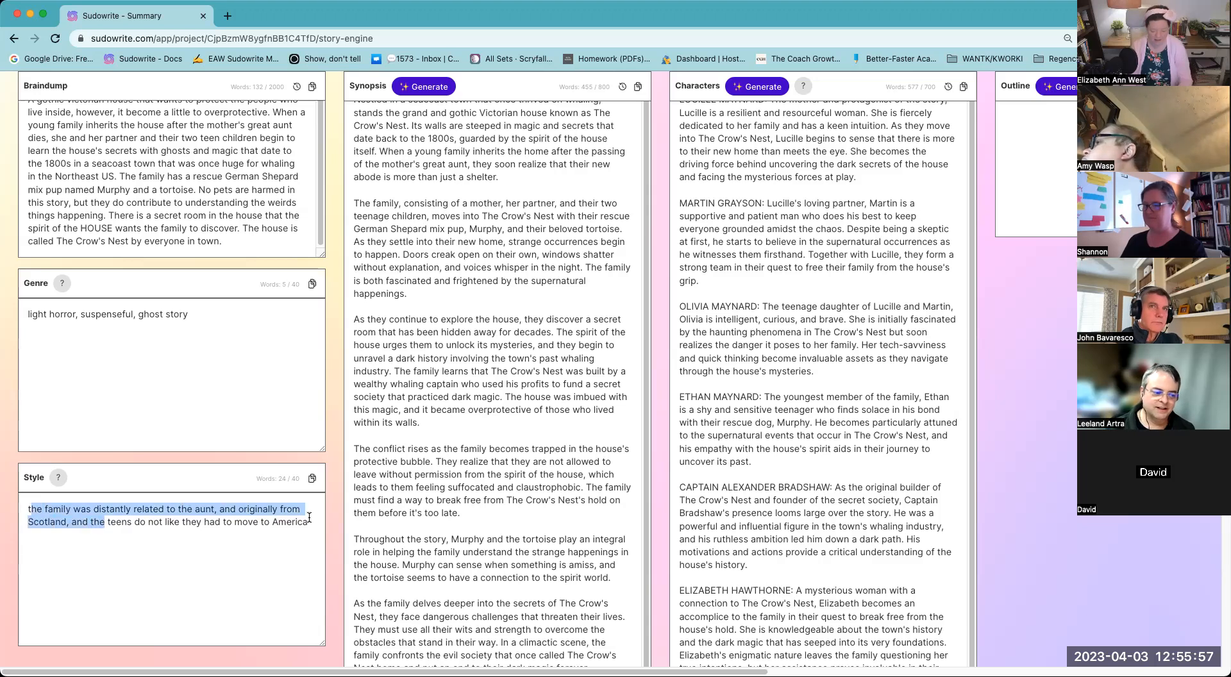
key(BackSpace)
click(261, 510)
triple_click(65, 504)
key(BackSpace)
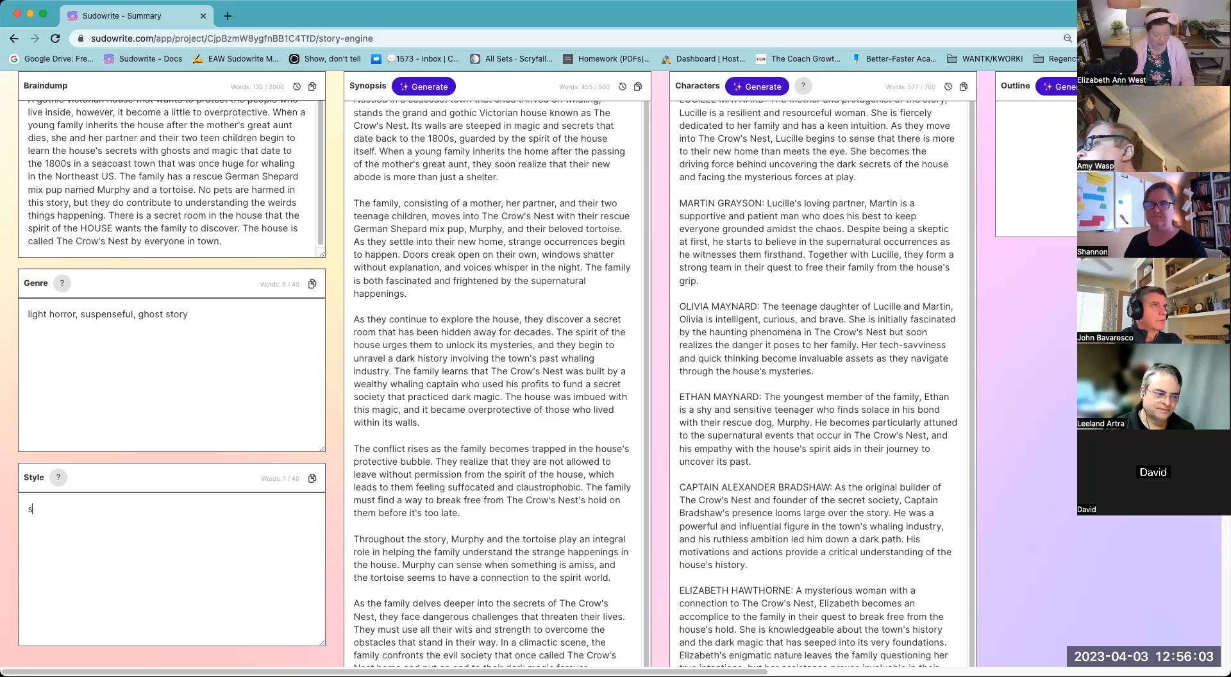
- Begin the Style description with "parts of the story should mirror family trauma and past history,"
text(co)
text(parts o)
text(f the stor)
text(y should m)
text(irr)
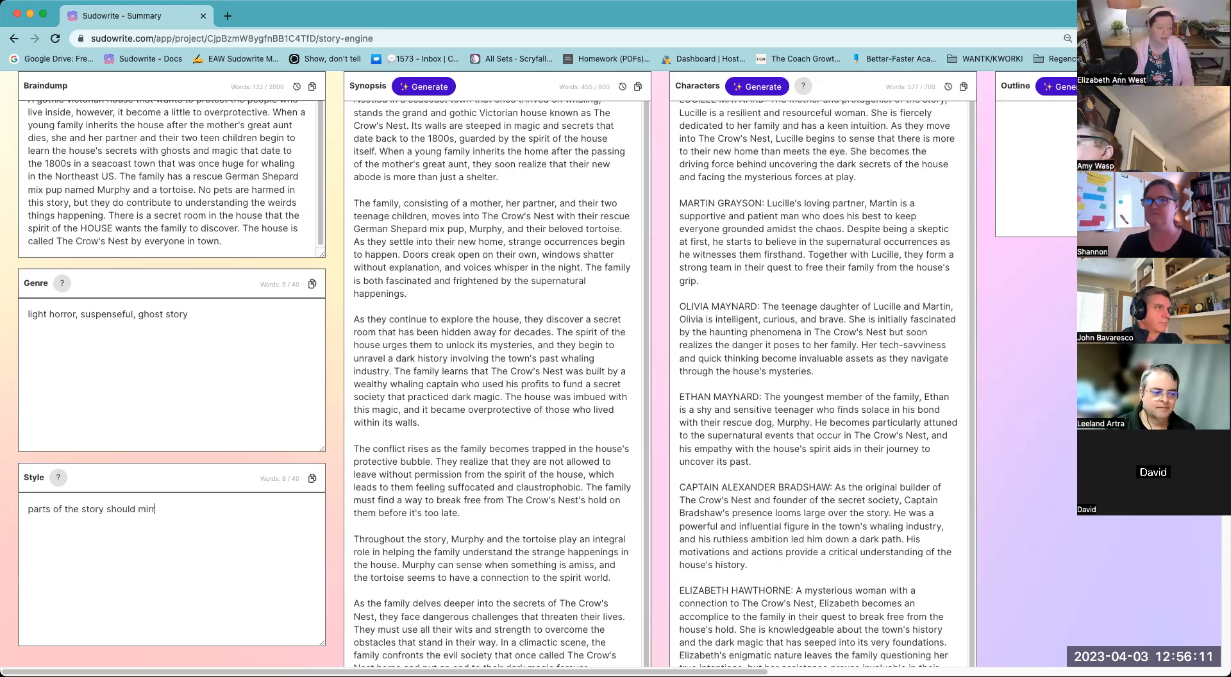
text(or )
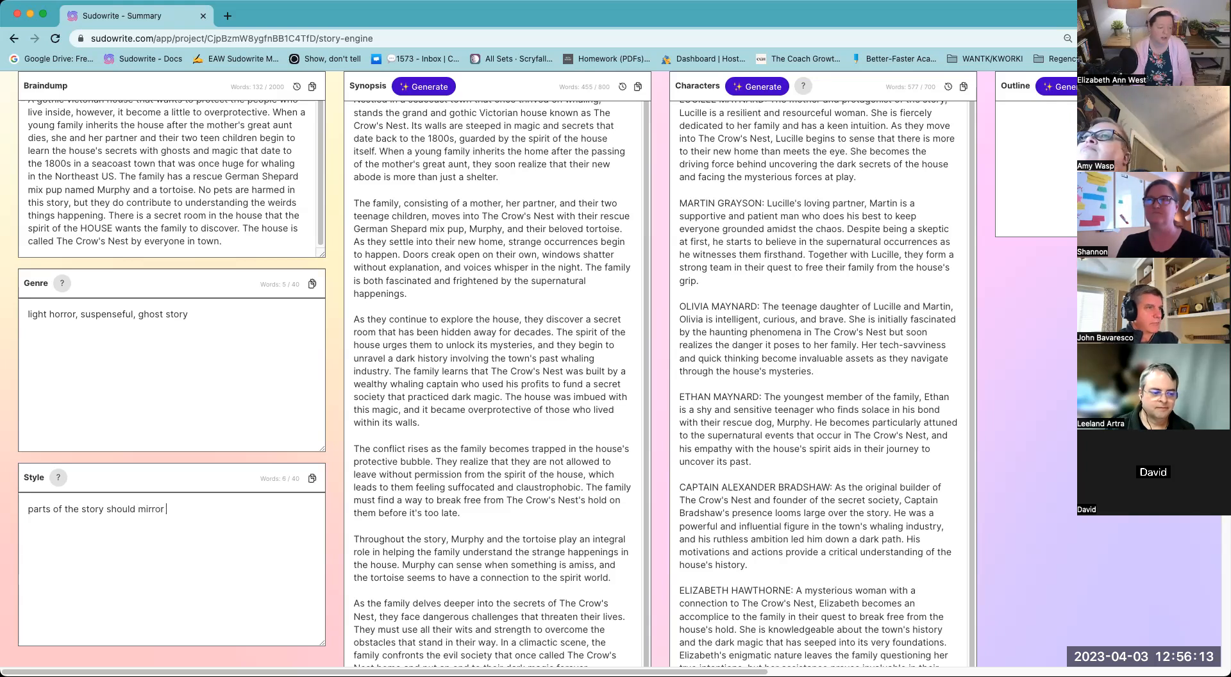
text(family trauma and past )
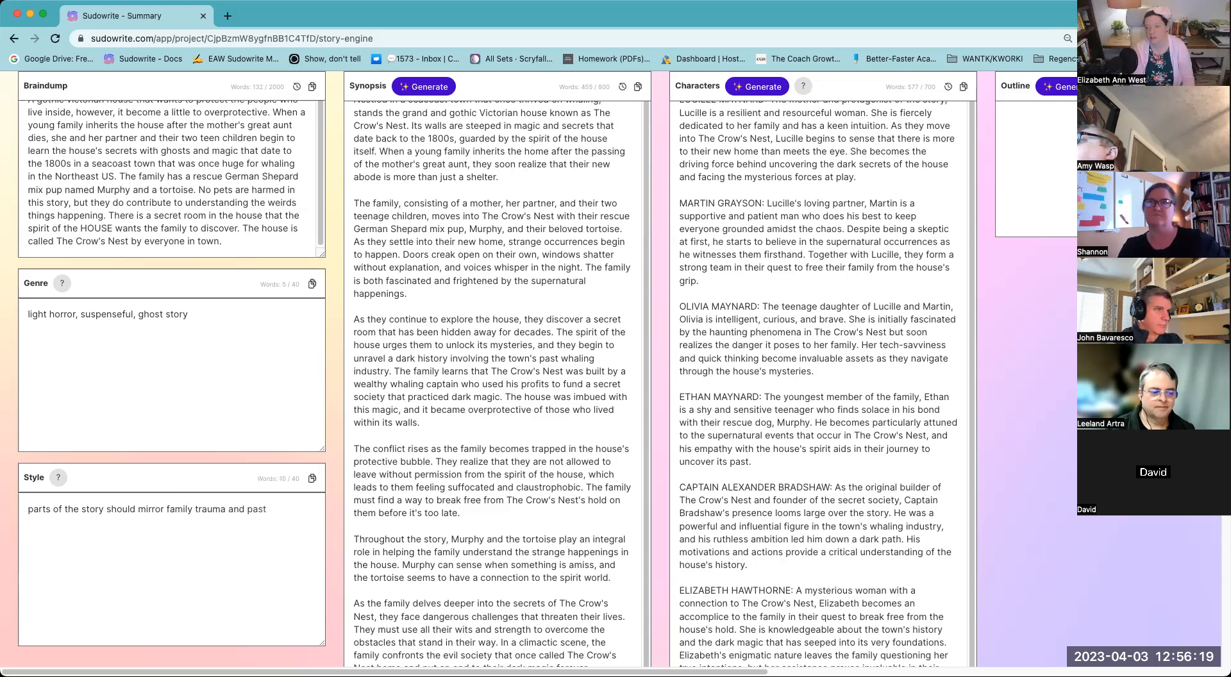
text(hiso)
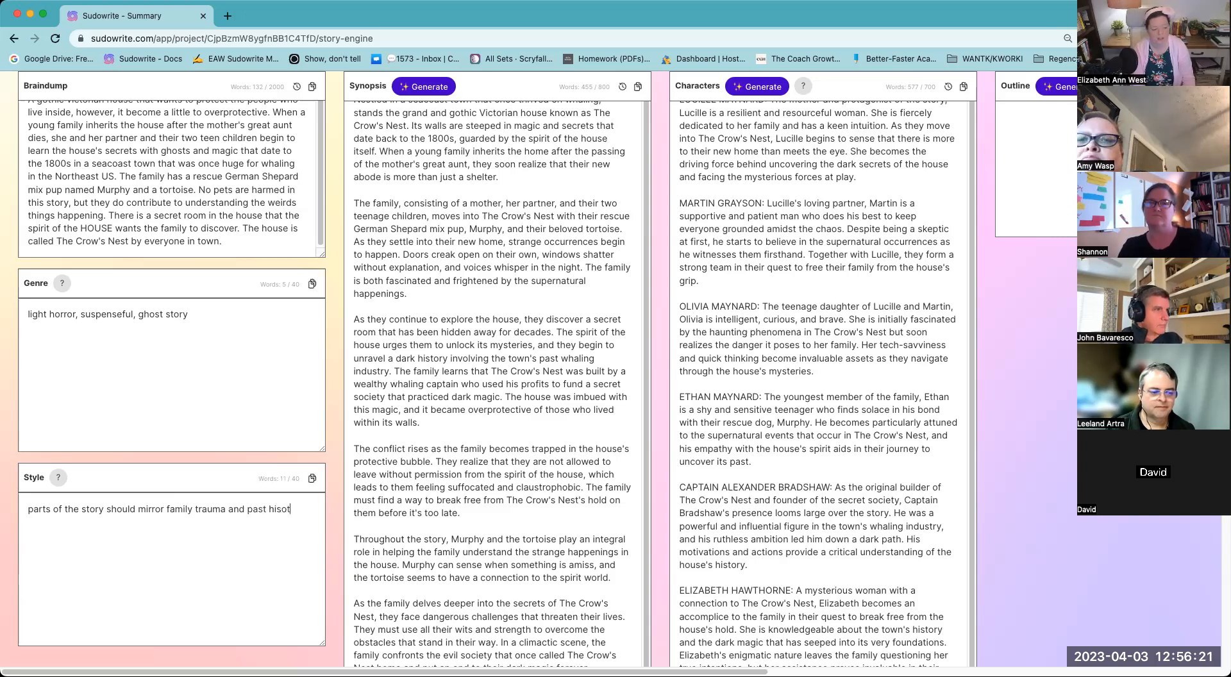
key(BackSpace)
text(tory, the )
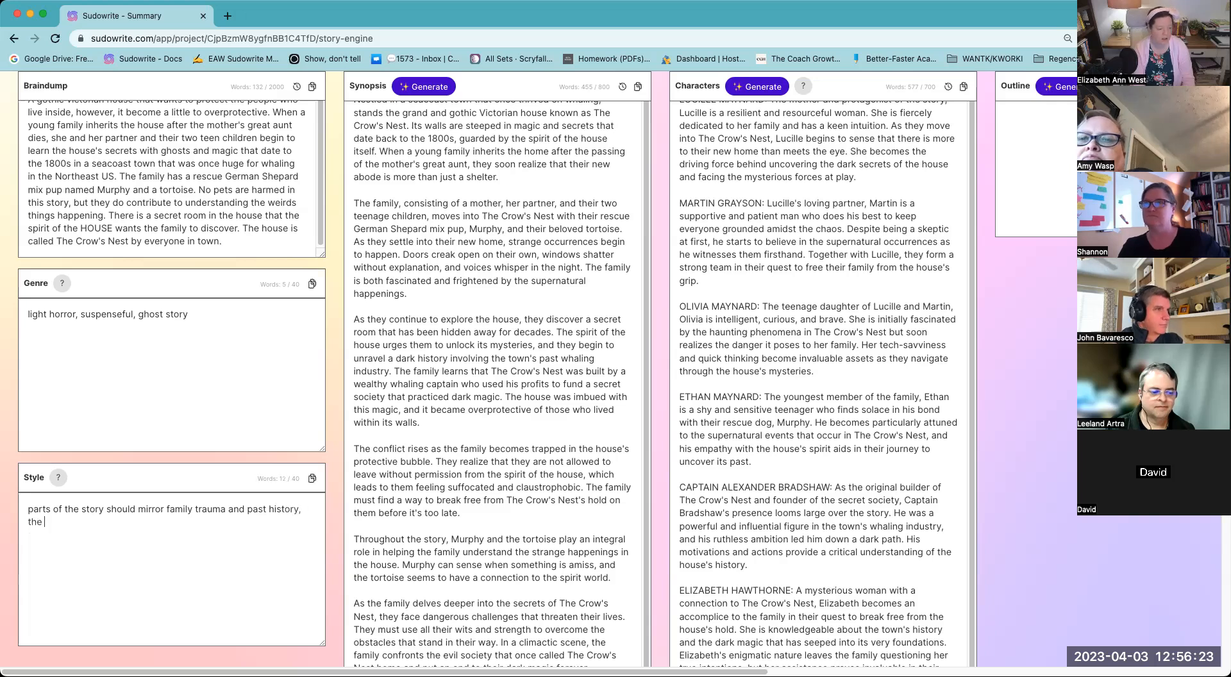
- Continue the Style description with "the family did emigrate from Scotland to take the house, lots of cliff hangers"
text(family did emigr)
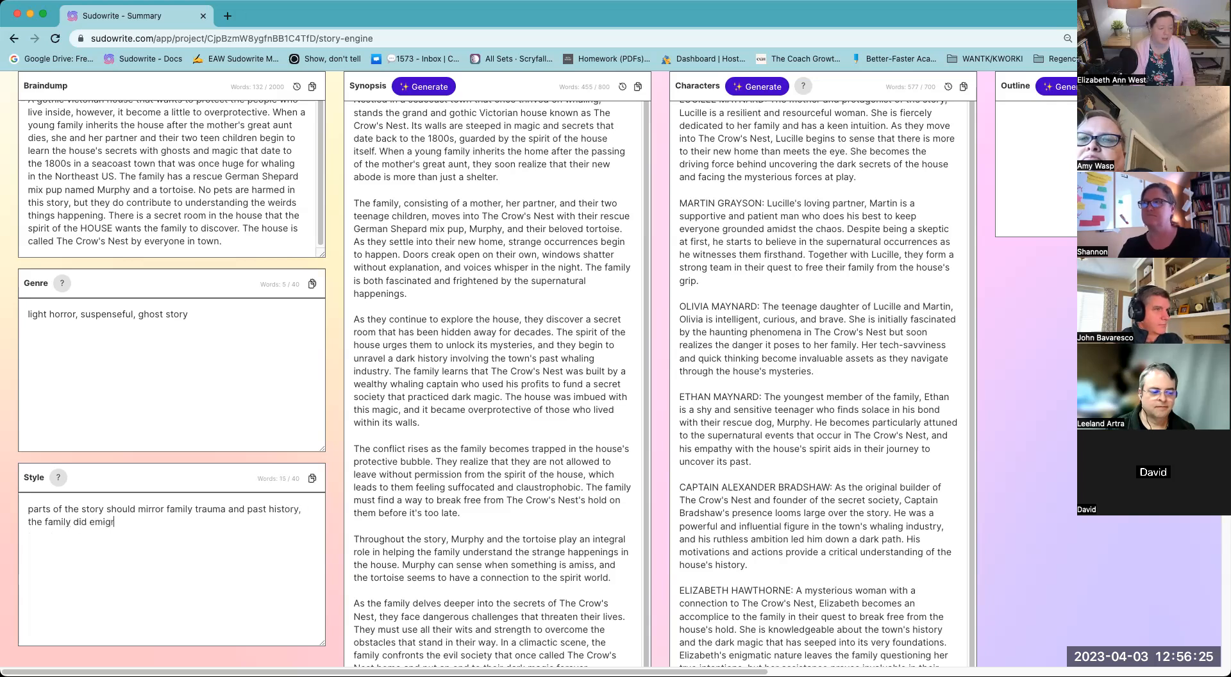
text(ate from Scotla)
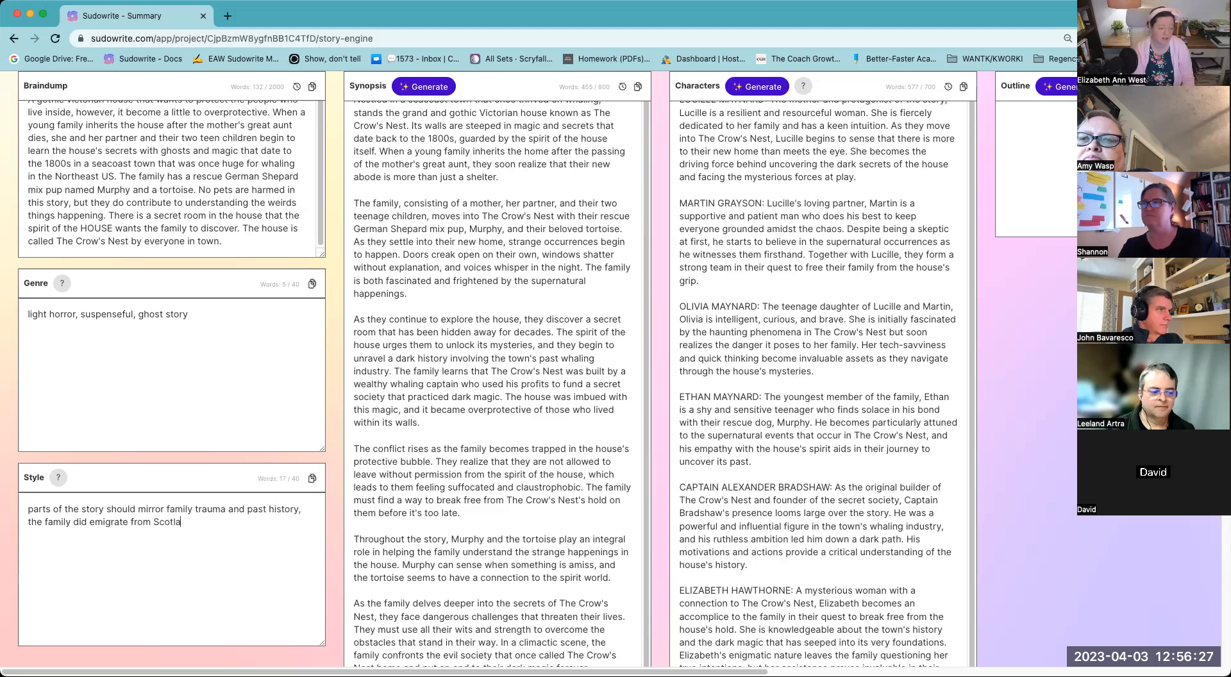
text(nd to take the house,)
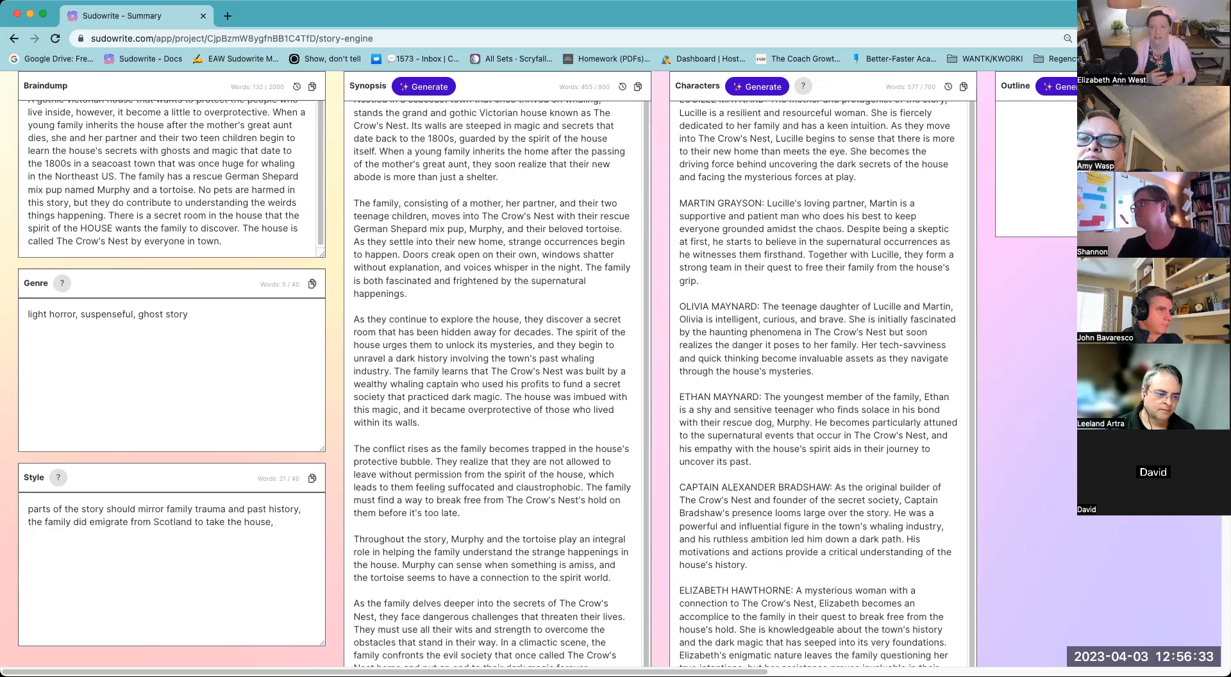
key(BackSpace)
key(BackSpace)
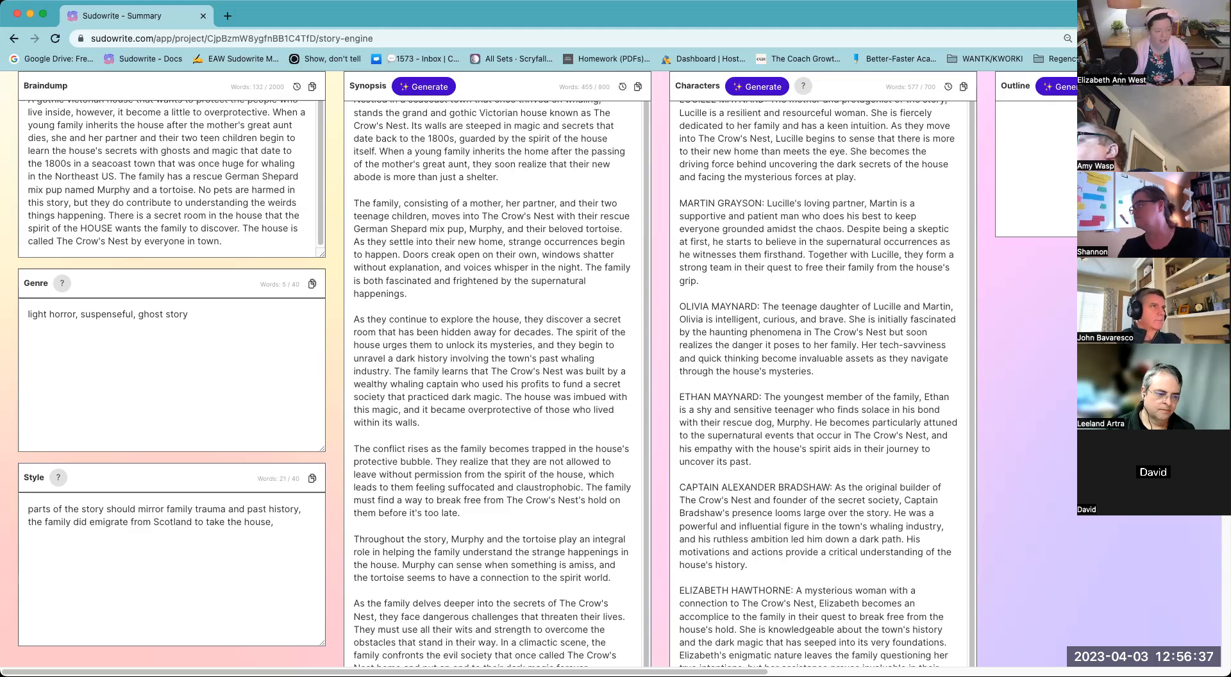
text(I)
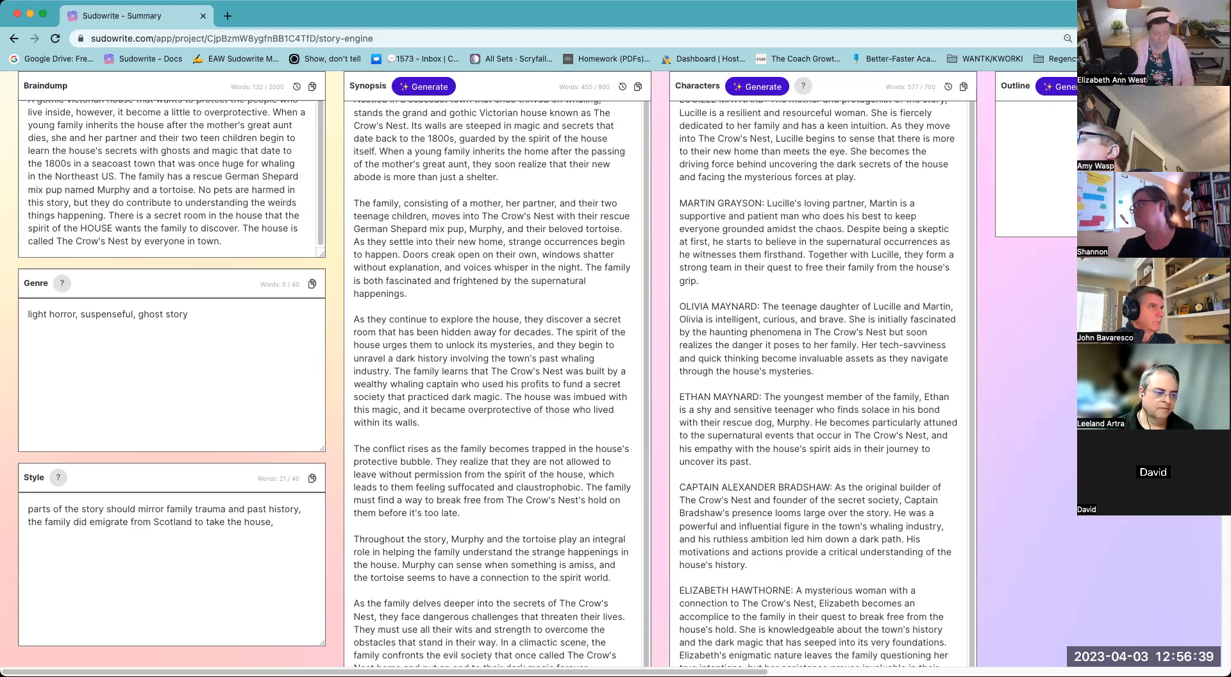
text(ots of c)
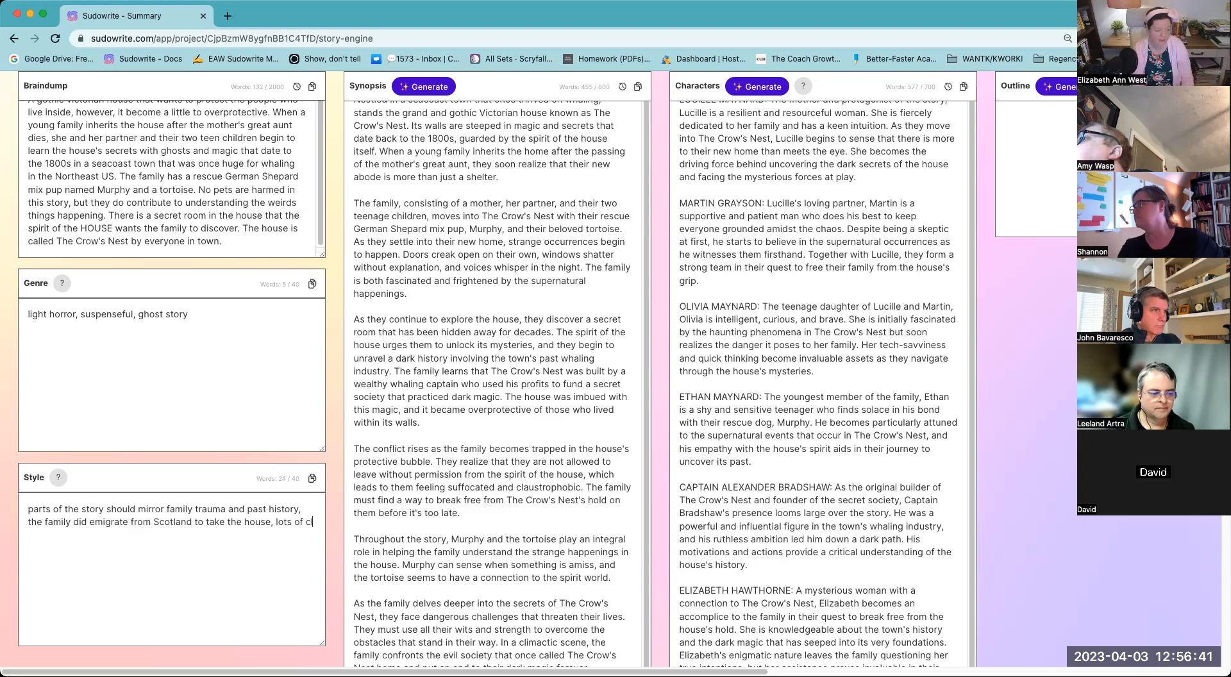
text(liff hangers)
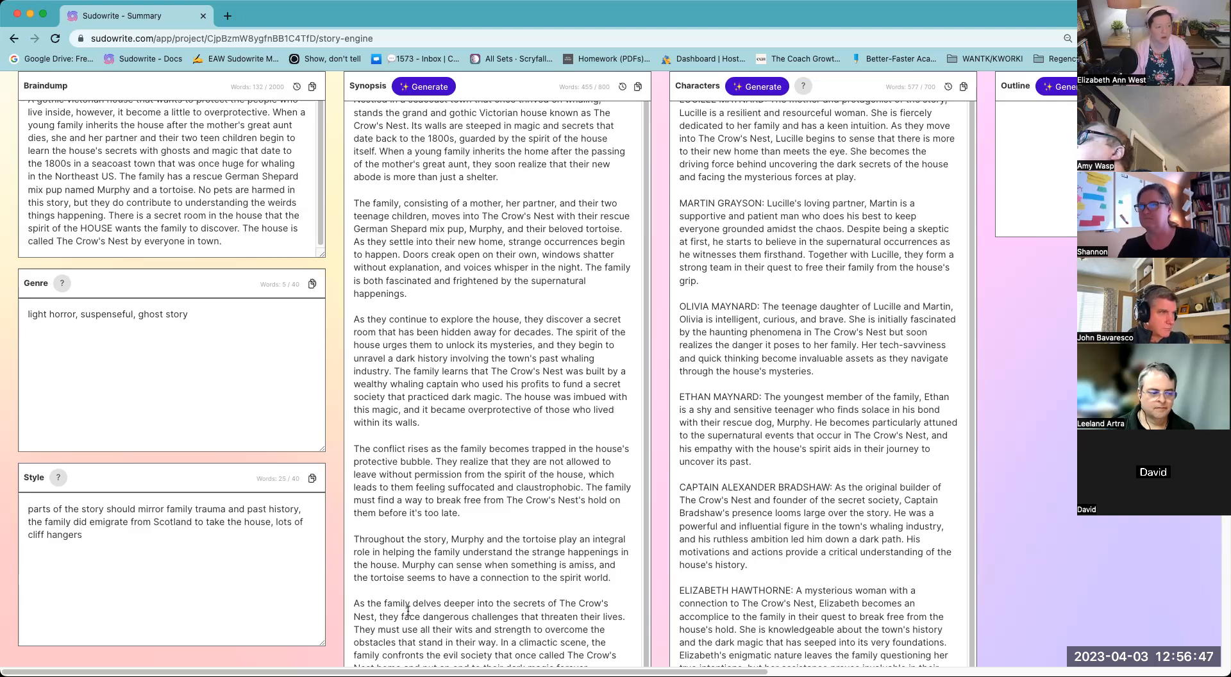
- Generate a new story outline in the empty Outline section using the revised Style description
drag(219, 668, 622, 471)
scroll(627, 405, up, 2)
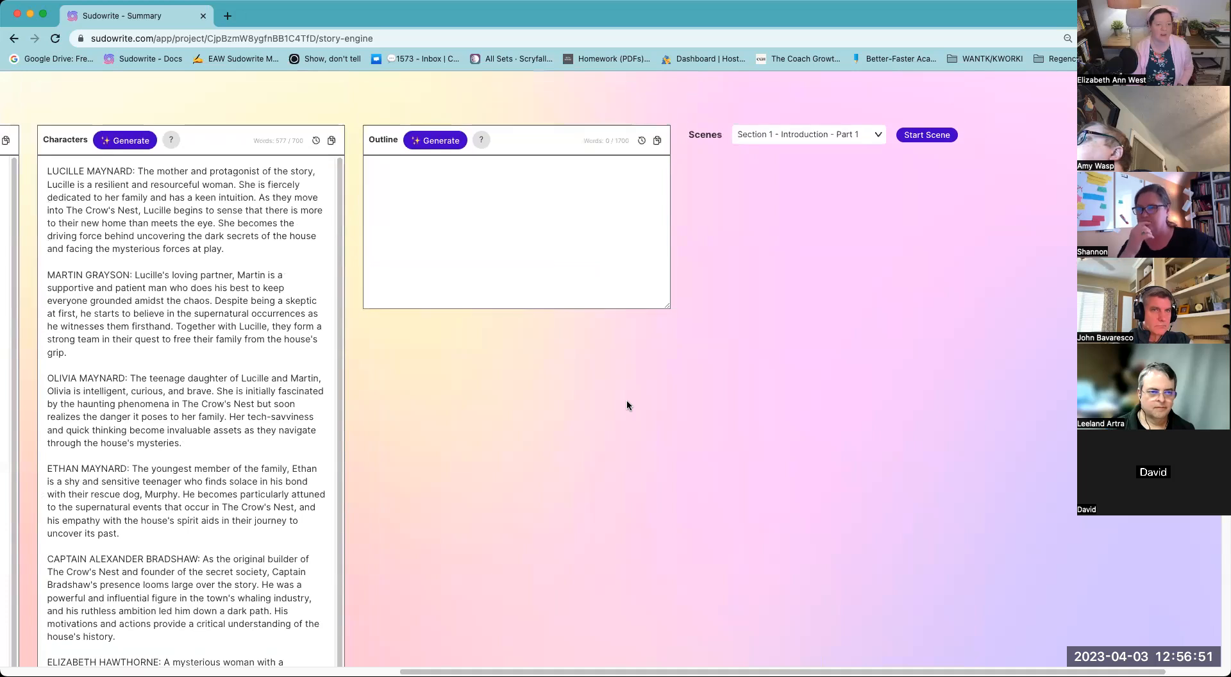
click(437, 141)
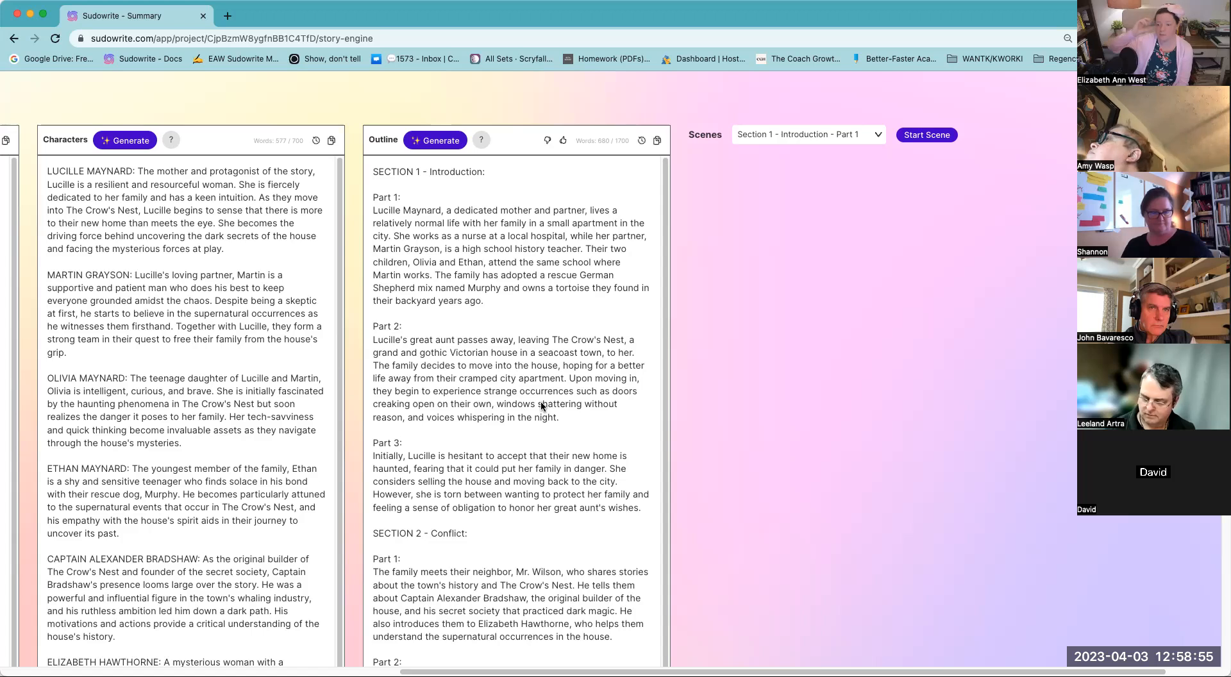
- Read through the generated outline from the Section 1 introduction to the Section 4 climax and conclusion
scroll(542, 406, down, 1)
scroll(542, 406, up, 1)
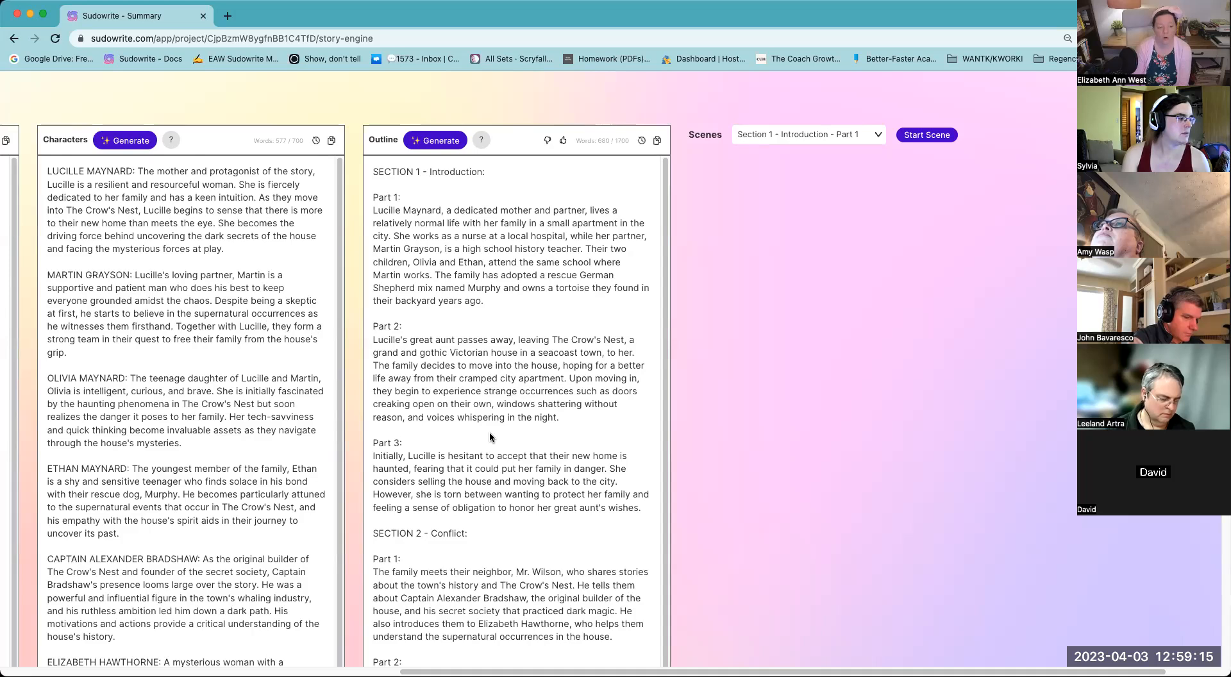
scroll(488, 429, down, 1)
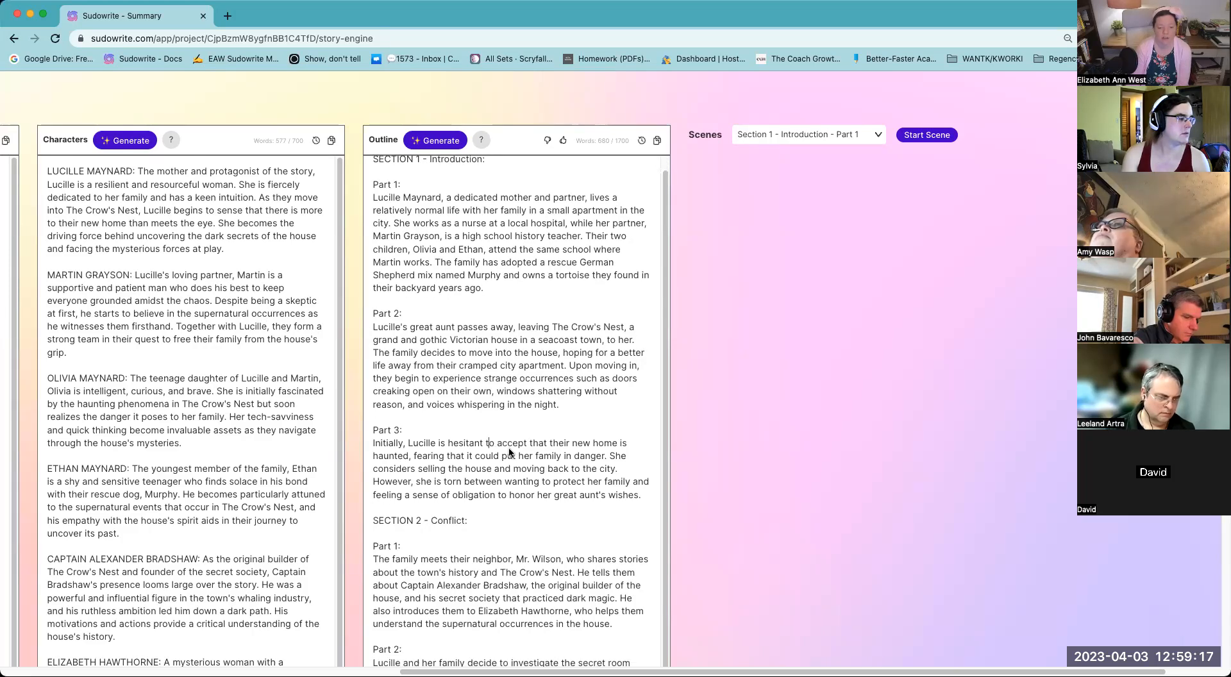
scroll(491, 436, down, 10)
scroll(519, 455, down, 5)
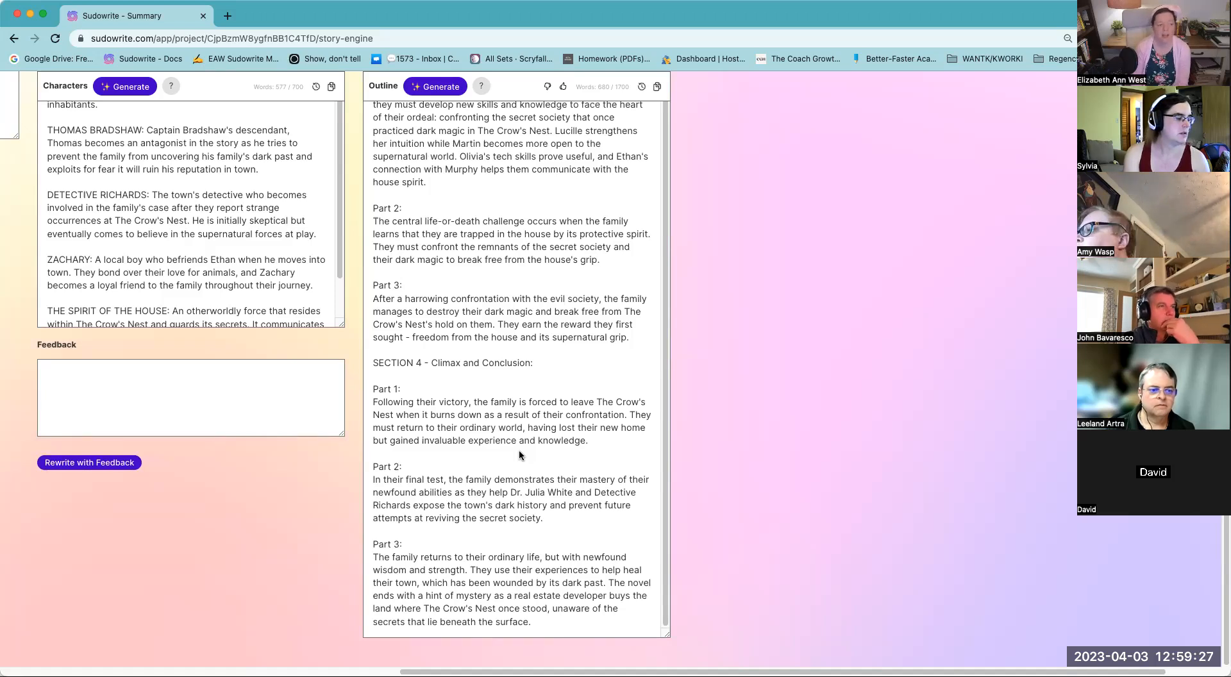
scroll(517, 443, up, 1)
scroll(520, 448, up, 5)
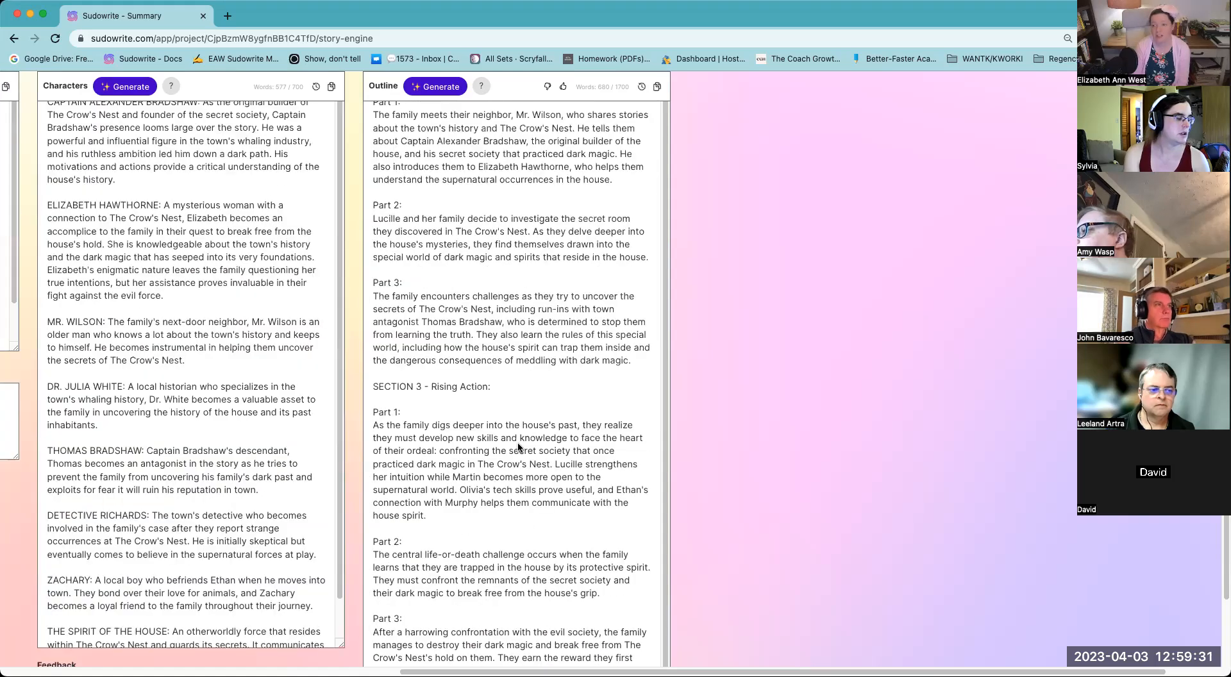
scroll(517, 456, down, 5)
scroll(426, 394, up, 12)
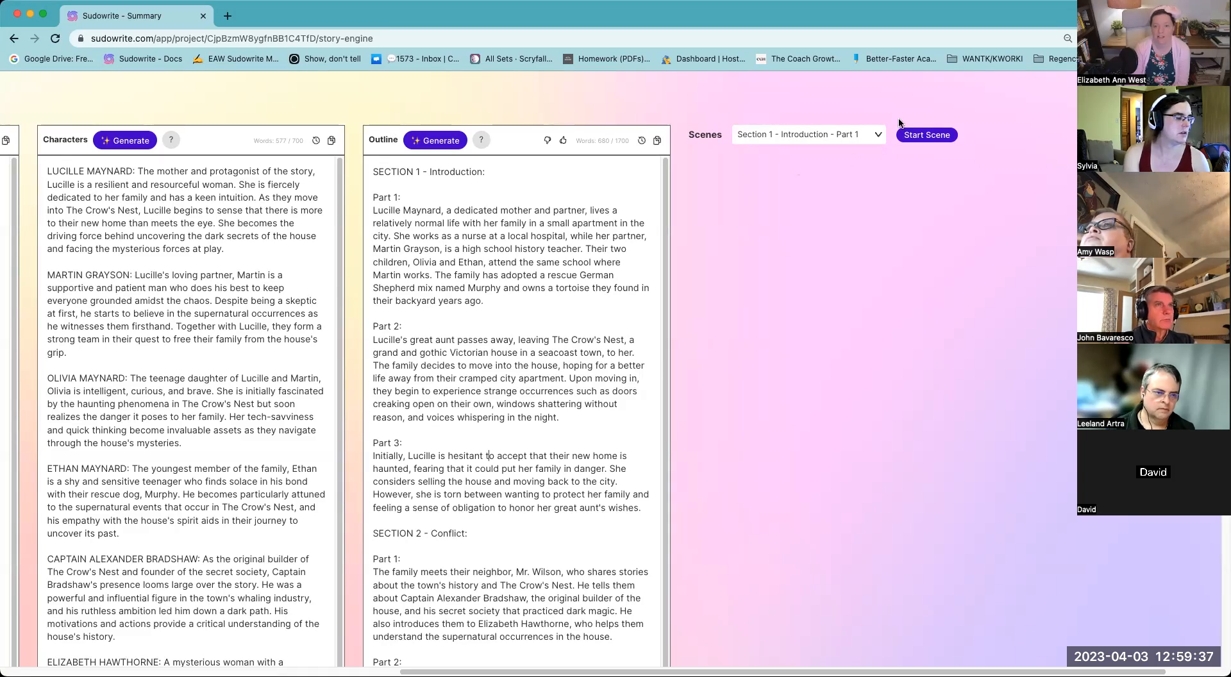
- Add an empty "Part 4:" heading at the end of Section 1 in the outline and check the available scene choices
click(878, 135)
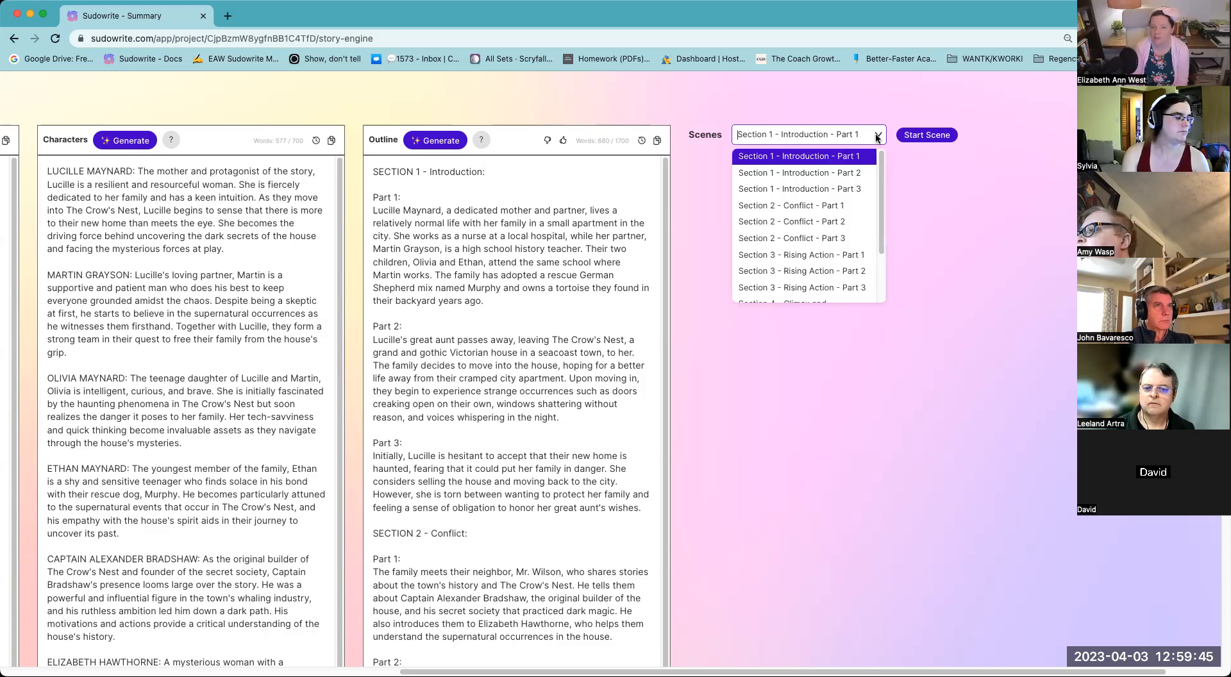
click(644, 513)
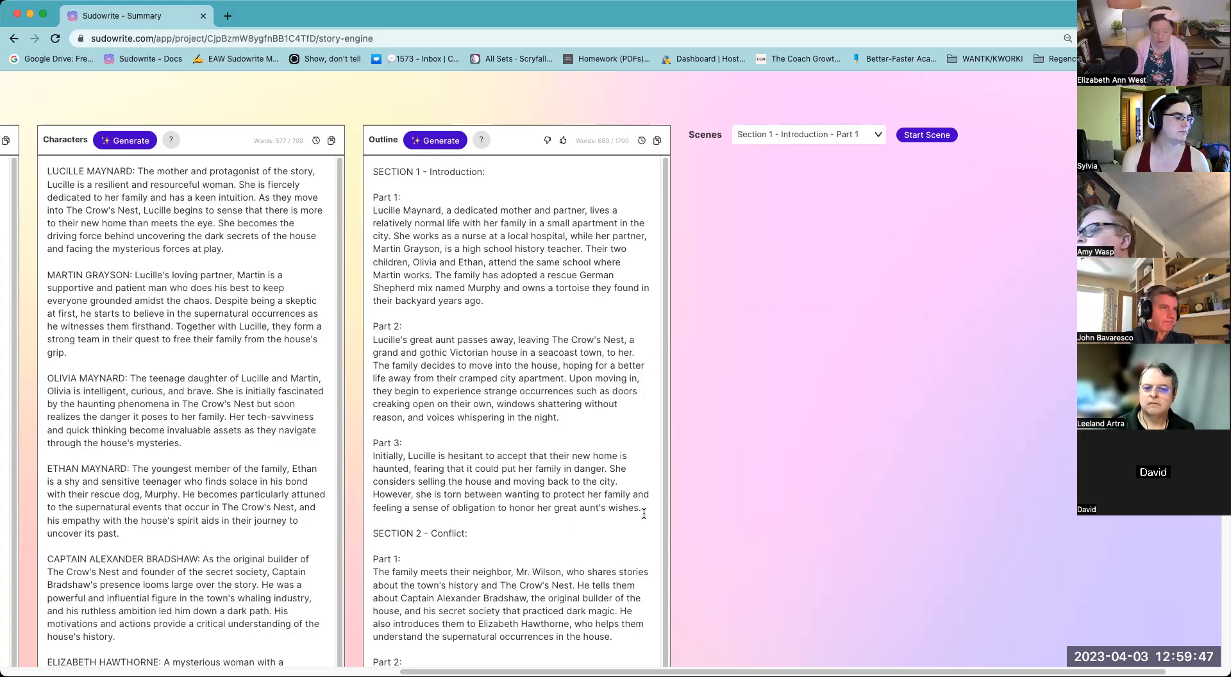
key(Return)
key(Return)
text(Part 4:)
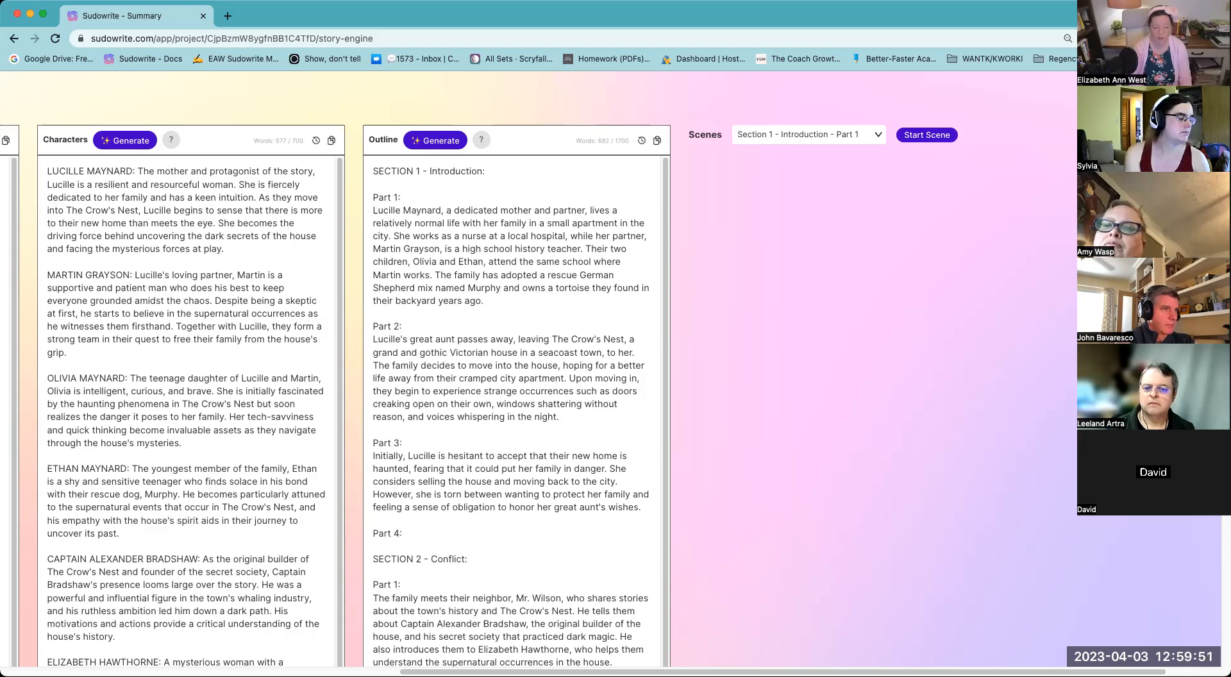
key(Return)
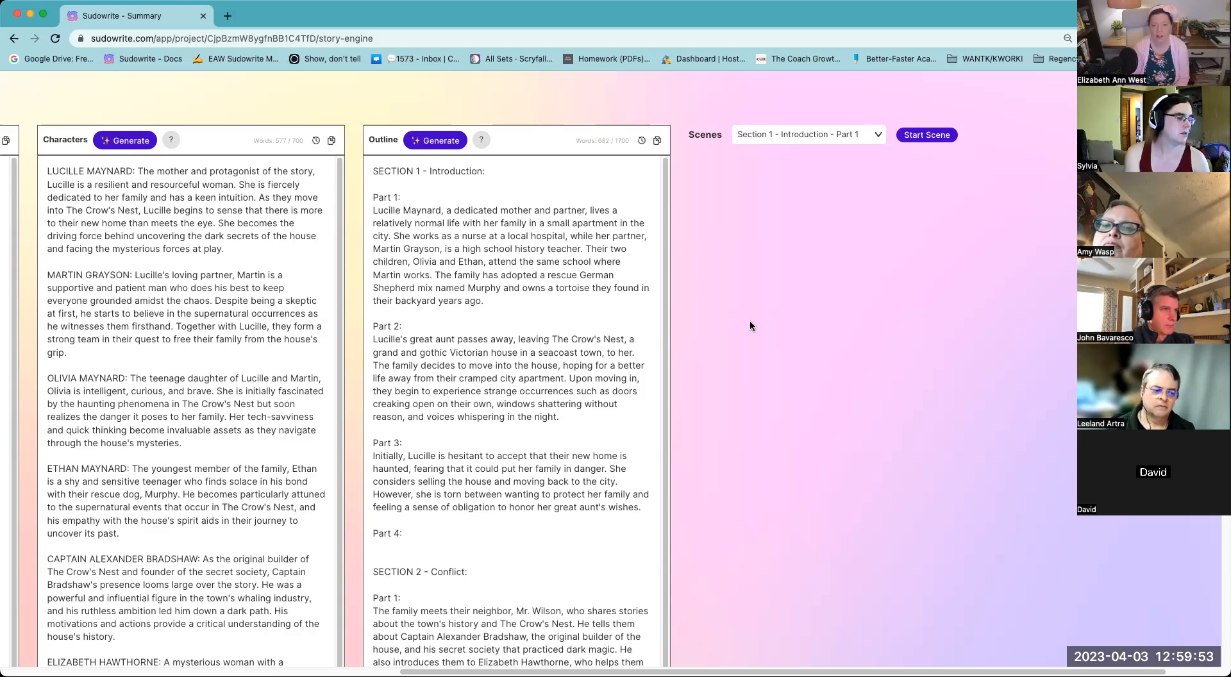
click(878, 135)
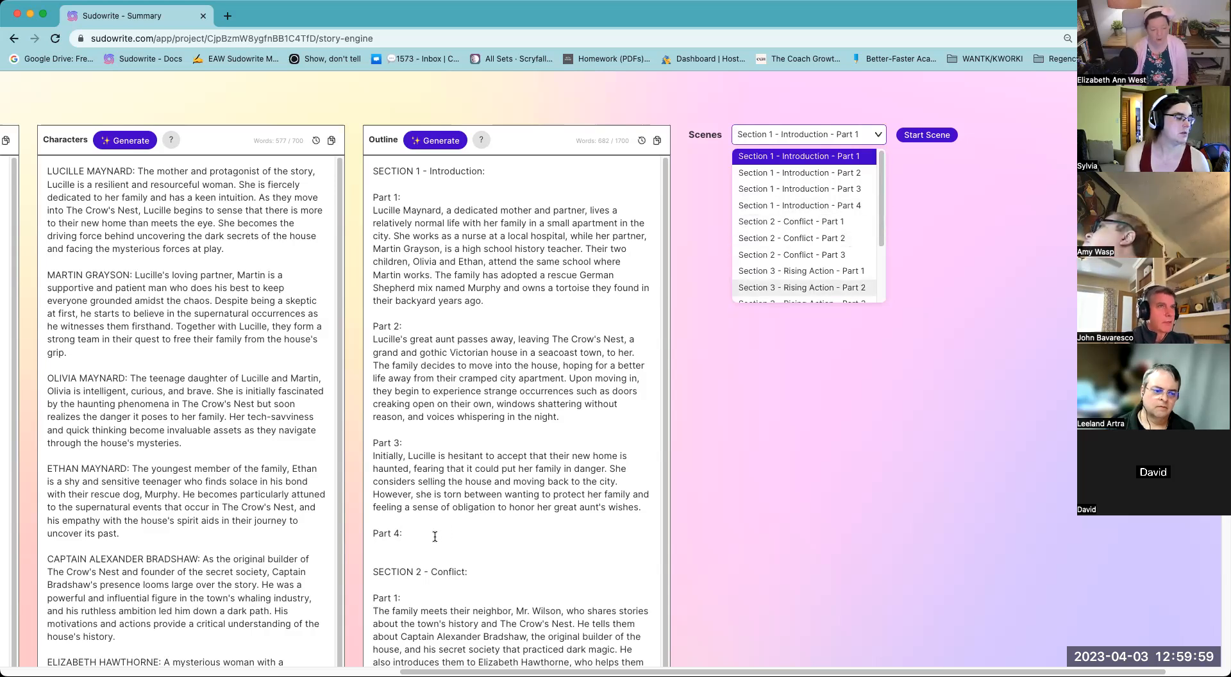
- Delete the Part 4 heading and, after copying it, the whole of Part 3 from Section 1, and check the scene choices again
drag(430, 535, 376, 526)
key(BackSpace)
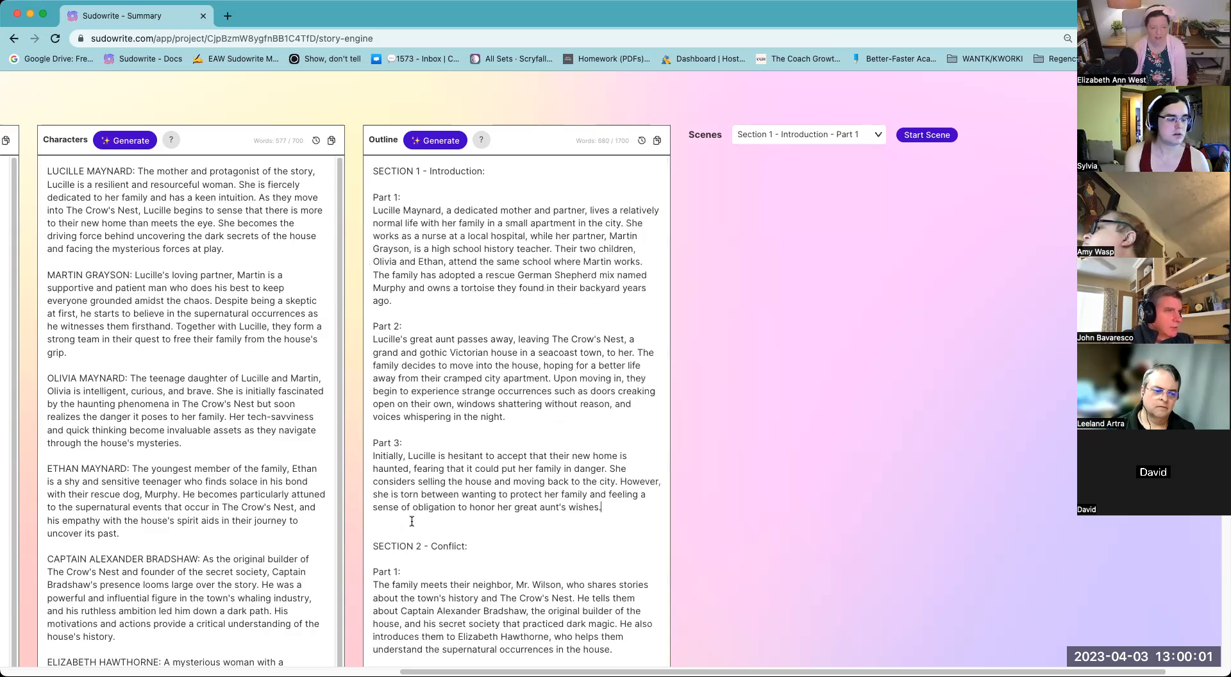
drag(611, 508, 363, 443)
key(super+c)
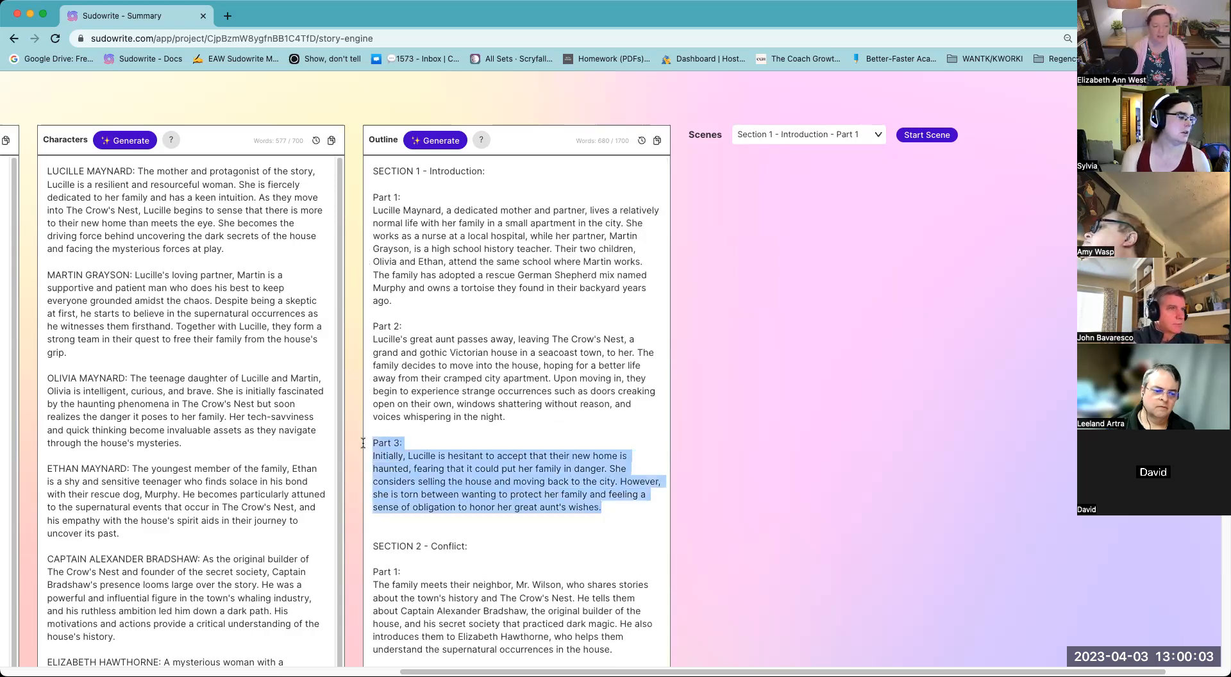
key(BackSpace)
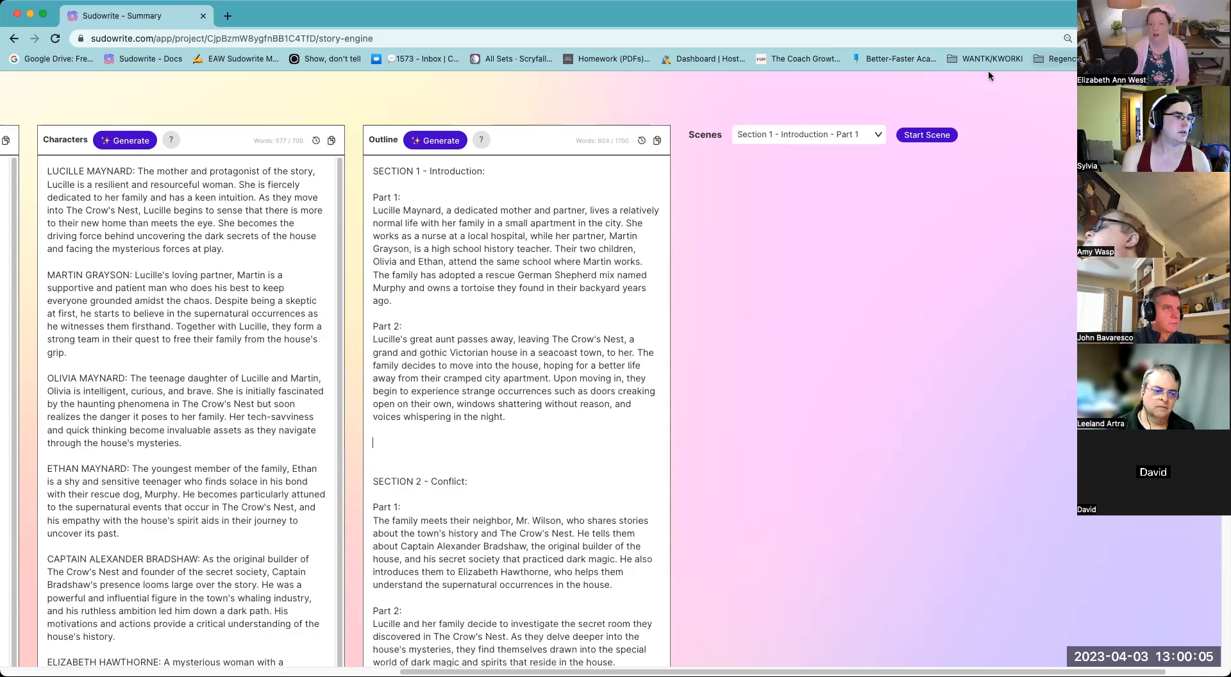
click(876, 135)
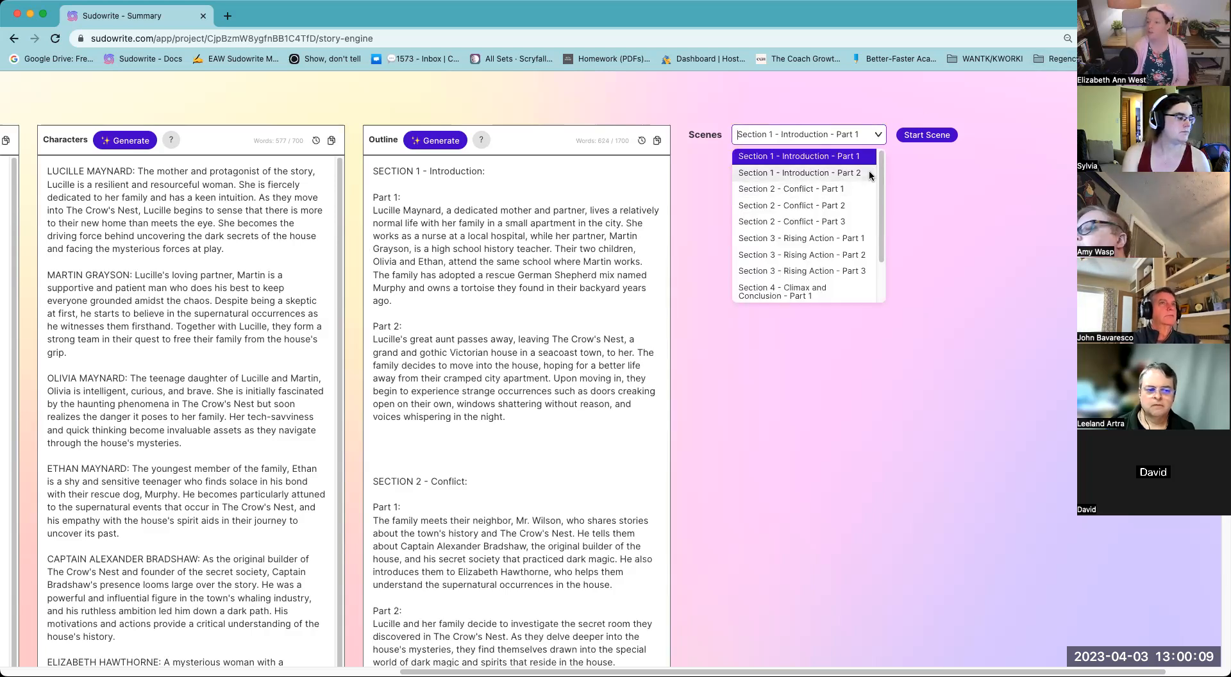
- Paste the copied Part 3 text back after Part 2 in Section 1 and remove an extra blank line below it
click(455, 435)
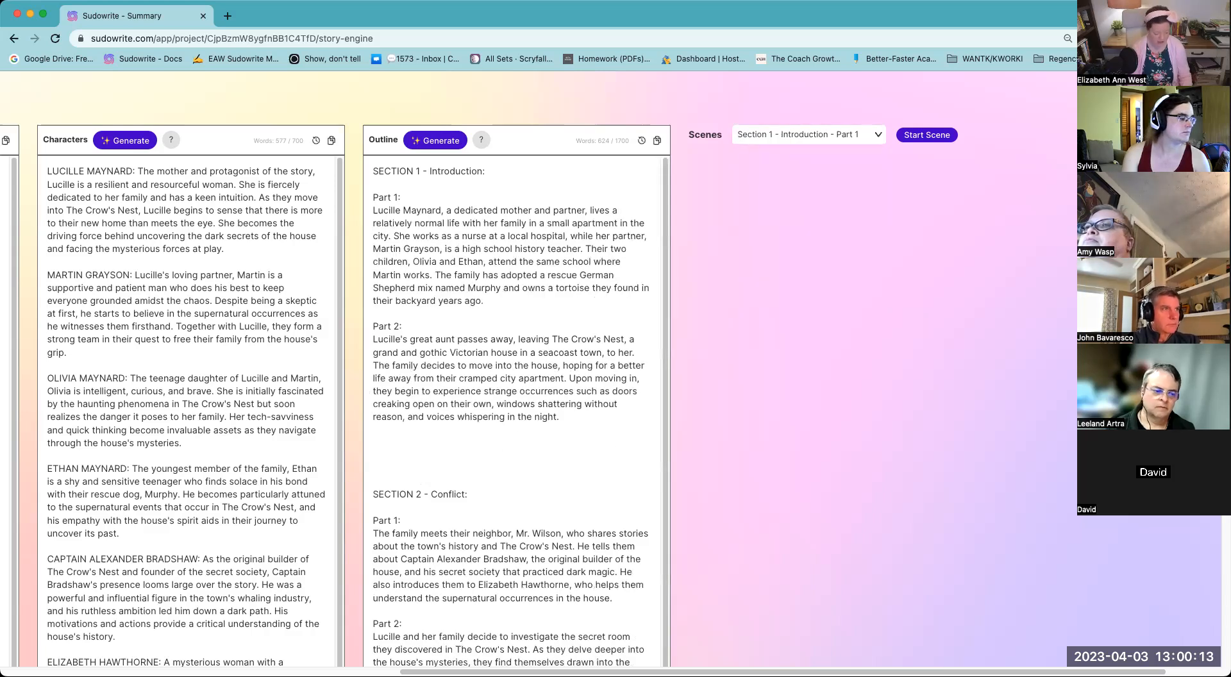
key(super+v)
click(426, 520)
key(BackSpace)
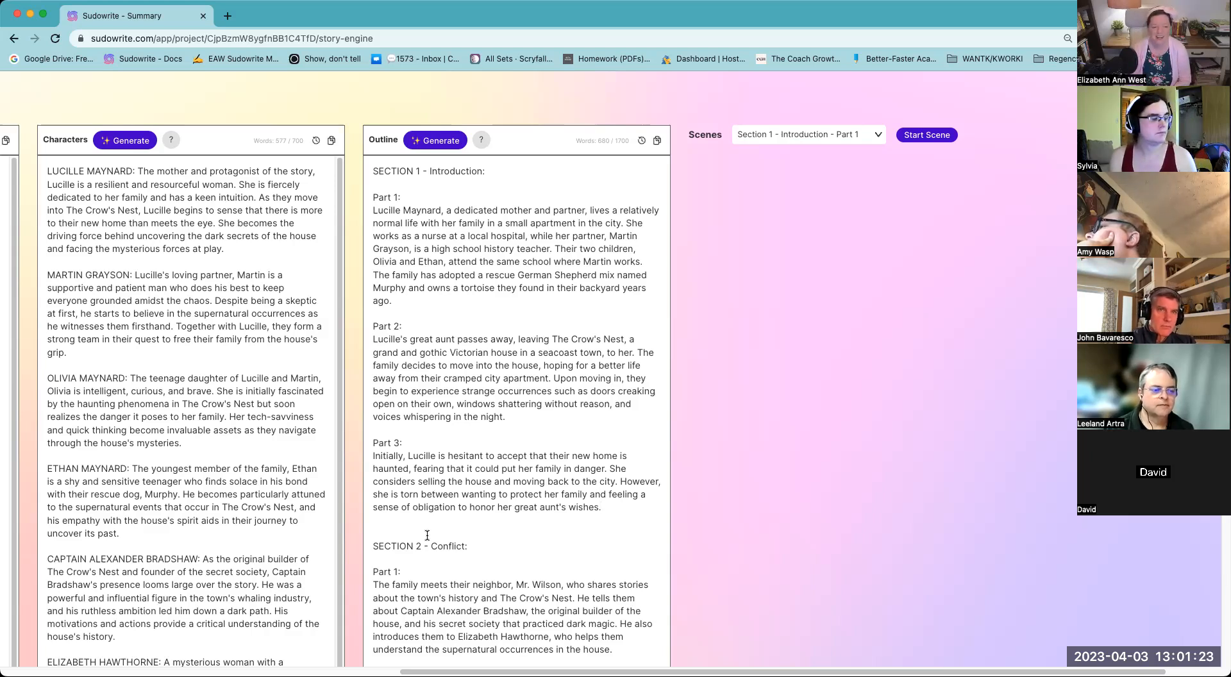
- Review the parts of all four outline sections, from the introduction to the closing part of Section 4
scroll(427, 535, down, 2)
scroll(427, 534, up, 2)
scroll(426, 535, up, 1)
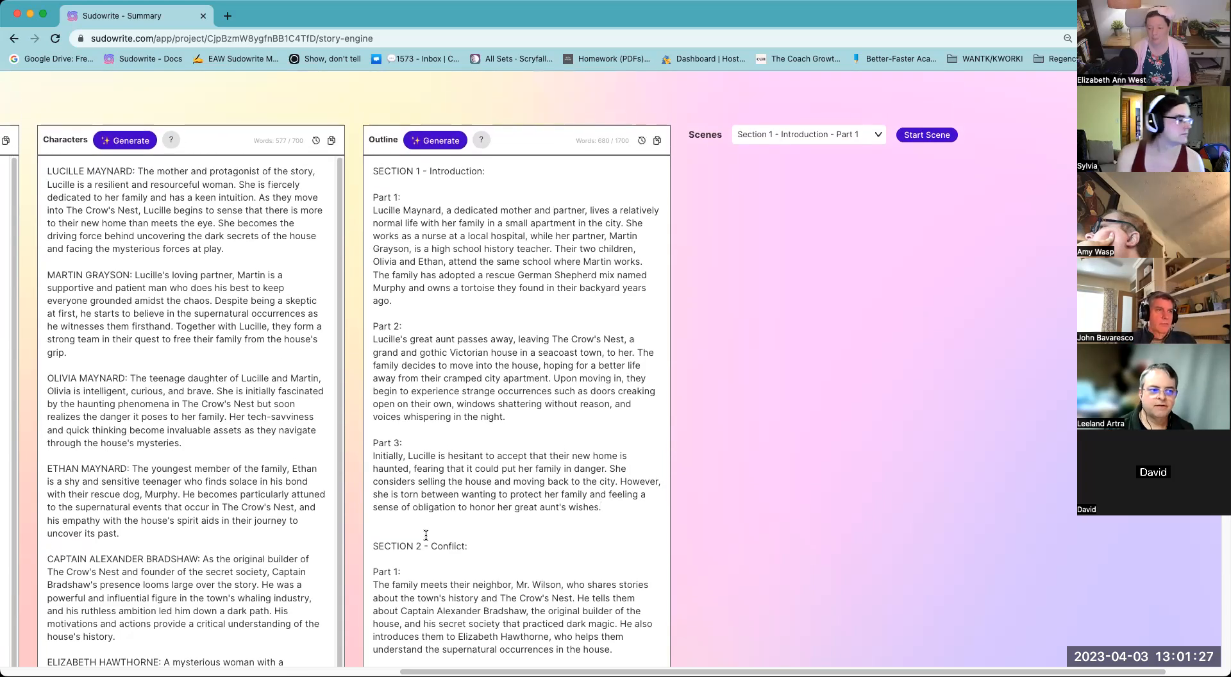
scroll(426, 535, down, 5)
scroll(426, 535, up, 5)
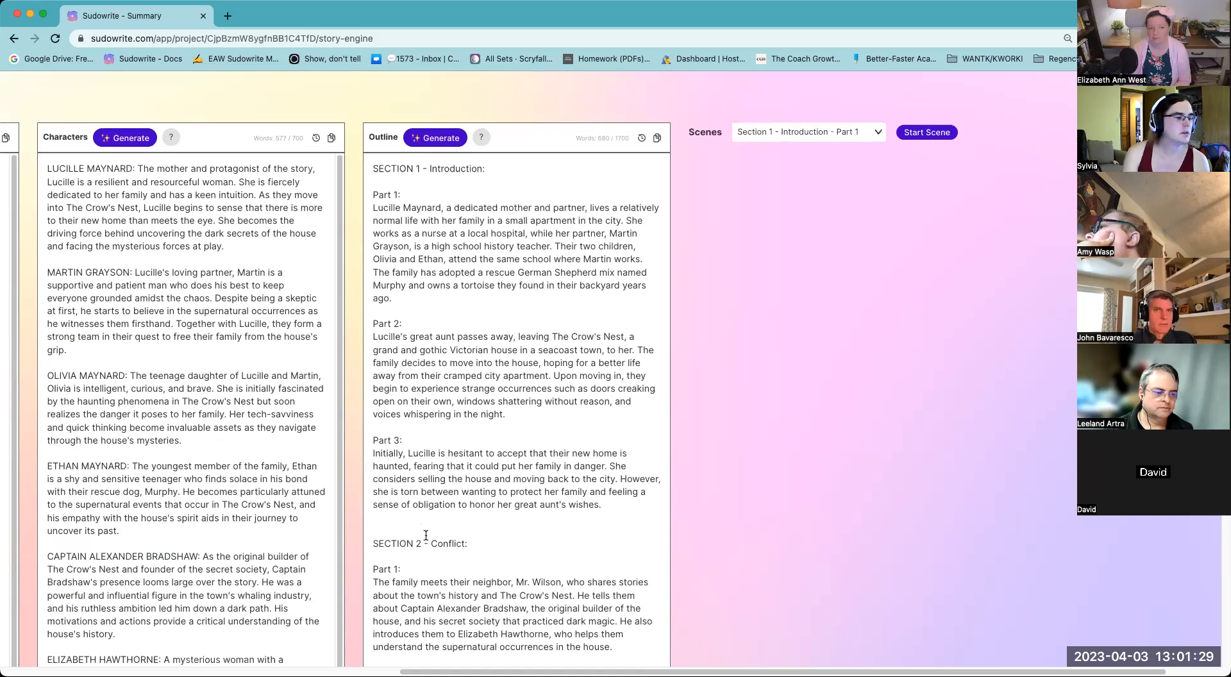
scroll(426, 535, down, 4)
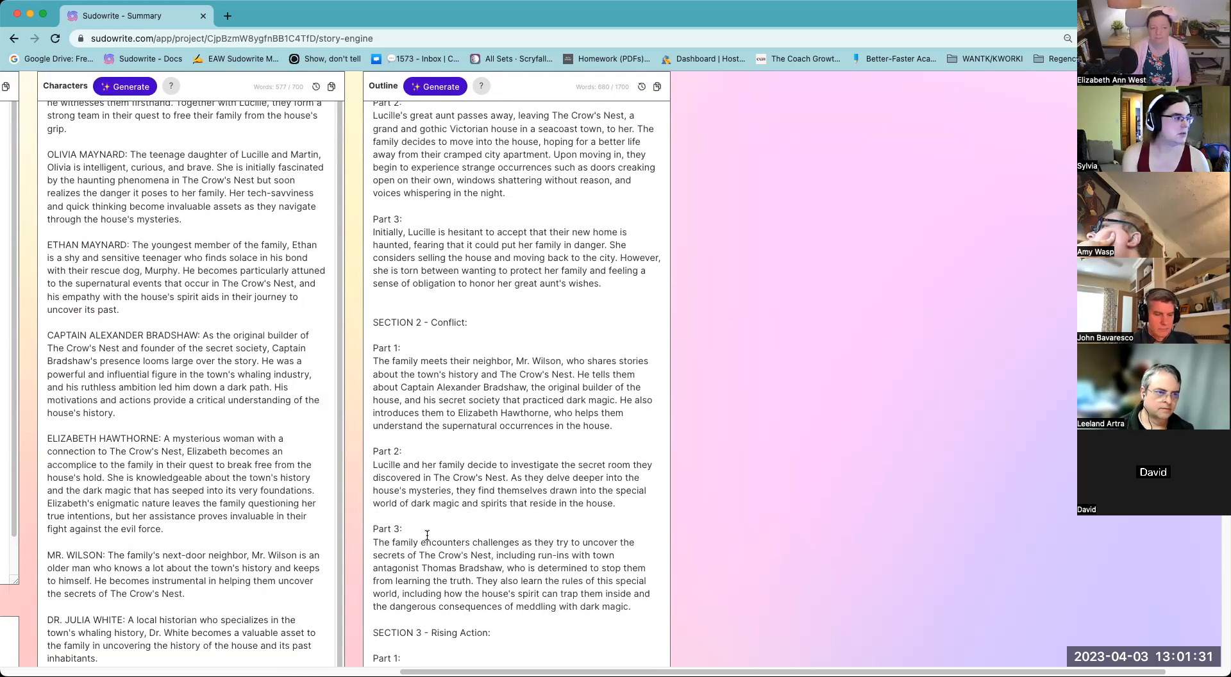
scroll(427, 535, up, 5)
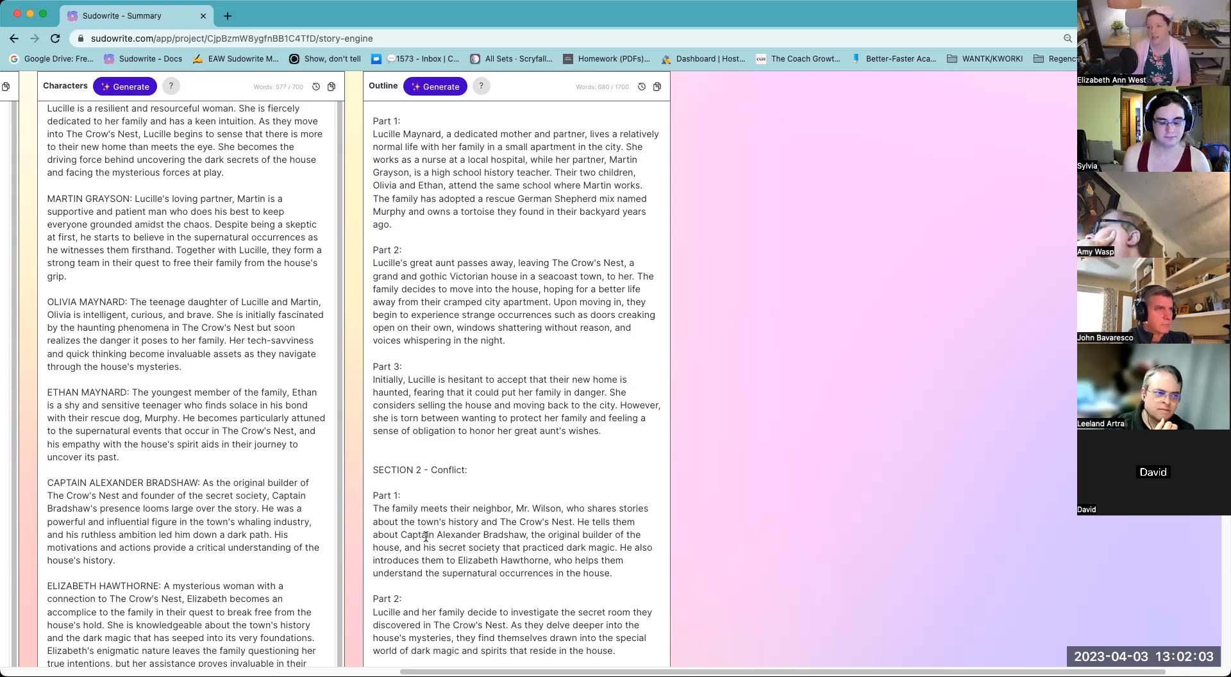
scroll(426, 536, down, 2)
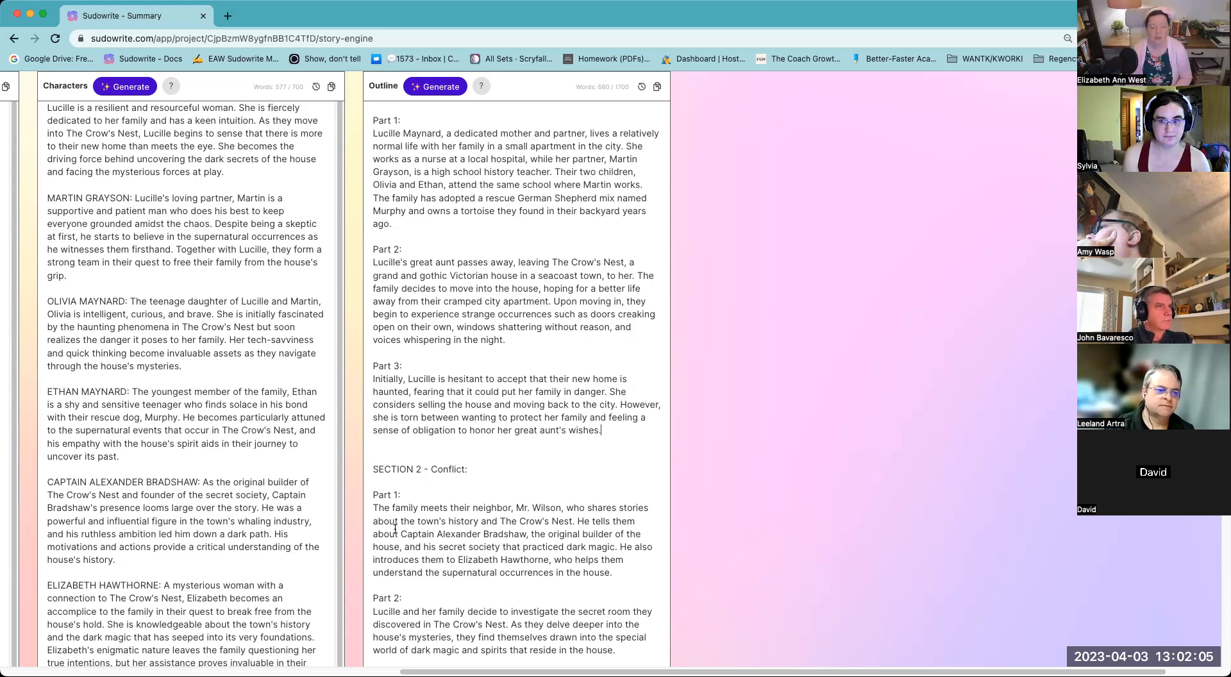
scroll(395, 529, up, 3)
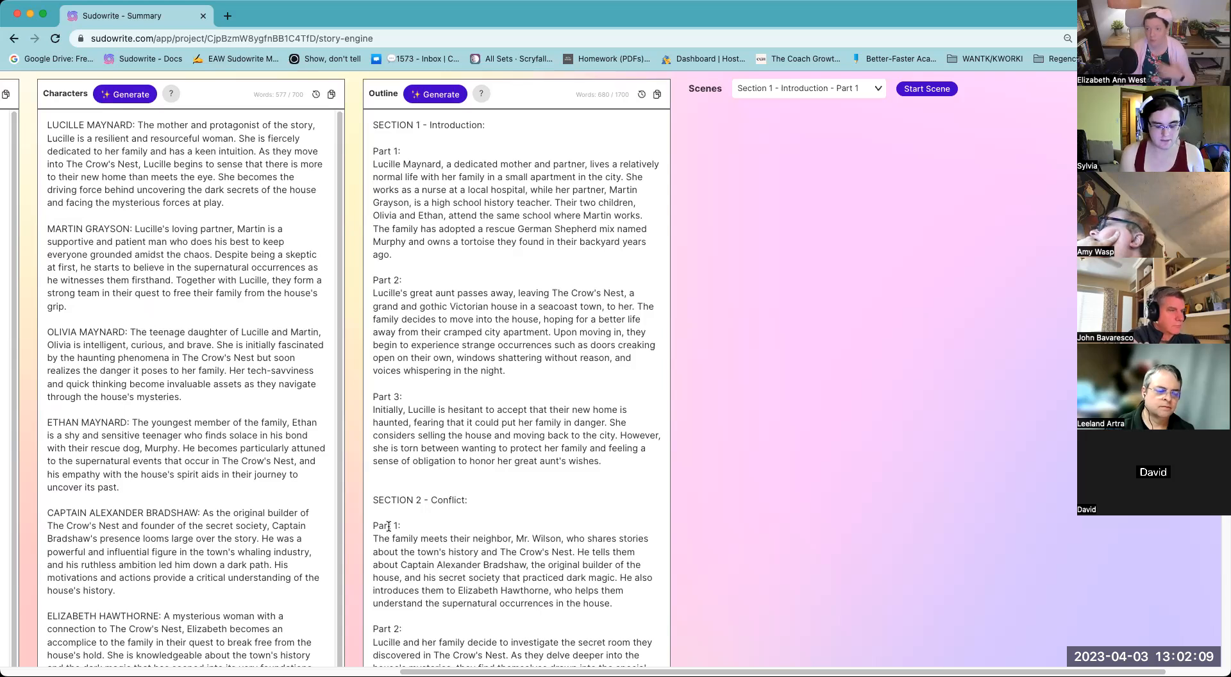
scroll(389, 526, down, 5)
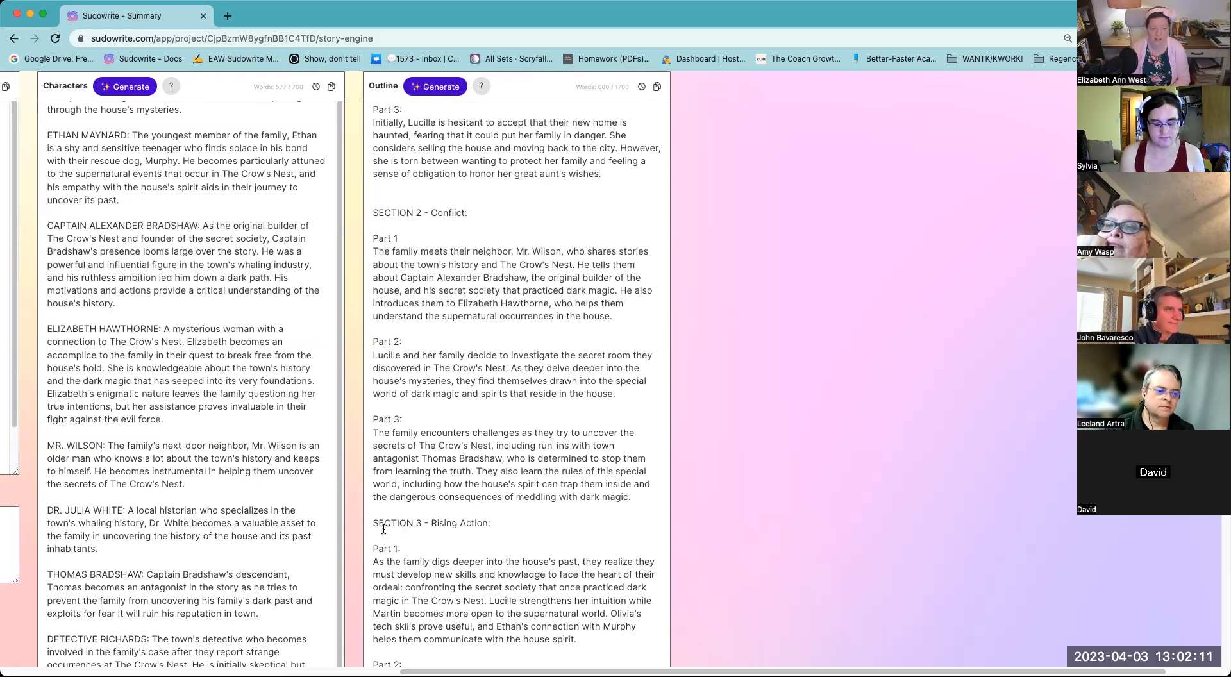
scroll(384, 528, down, 8)
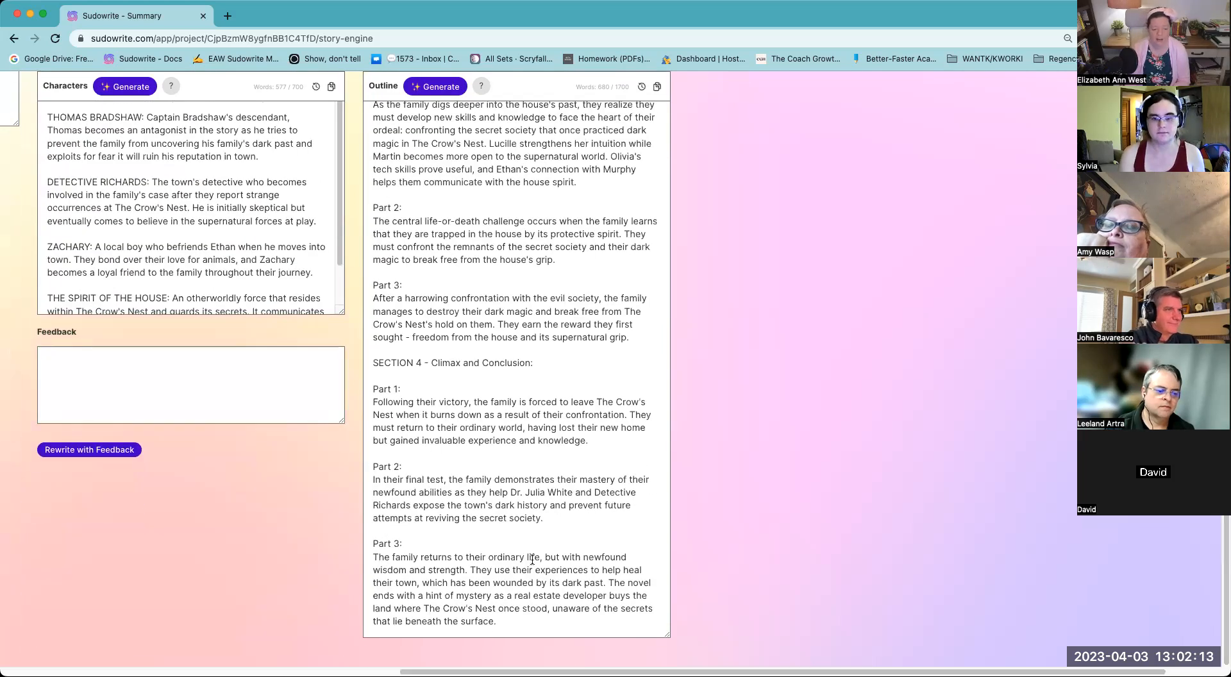
scroll(533, 560, up, 5)
scroll(556, 637, down, 5)
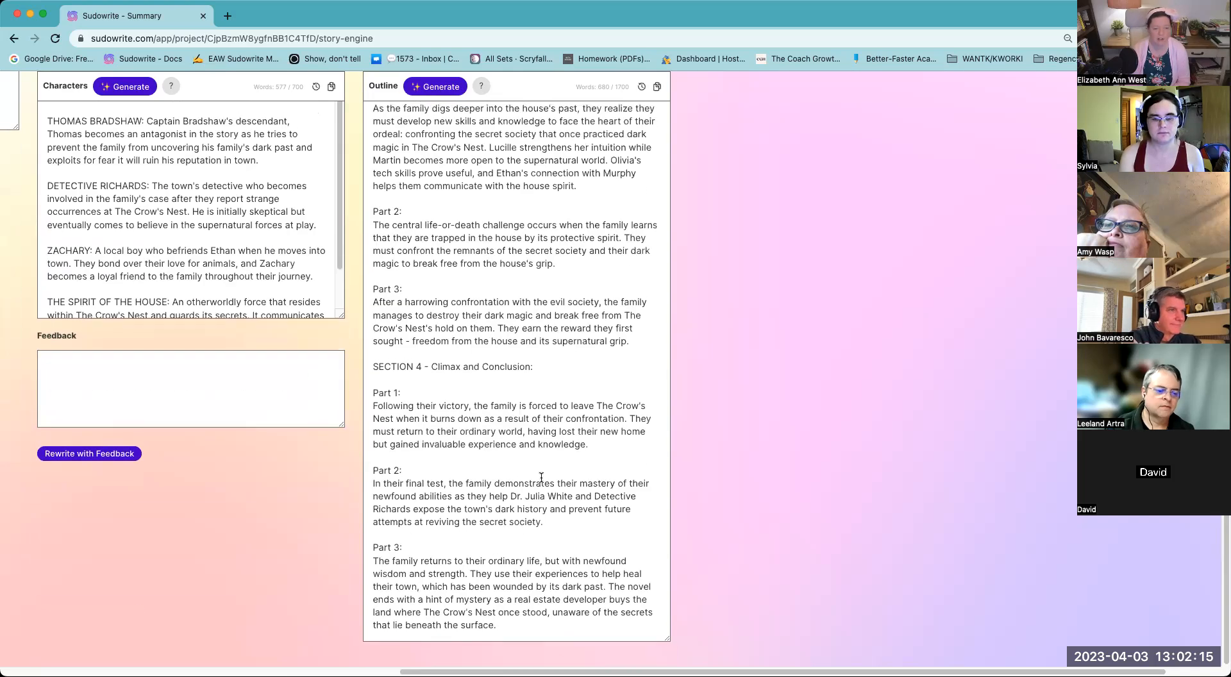
scroll(542, 477, up, 15)
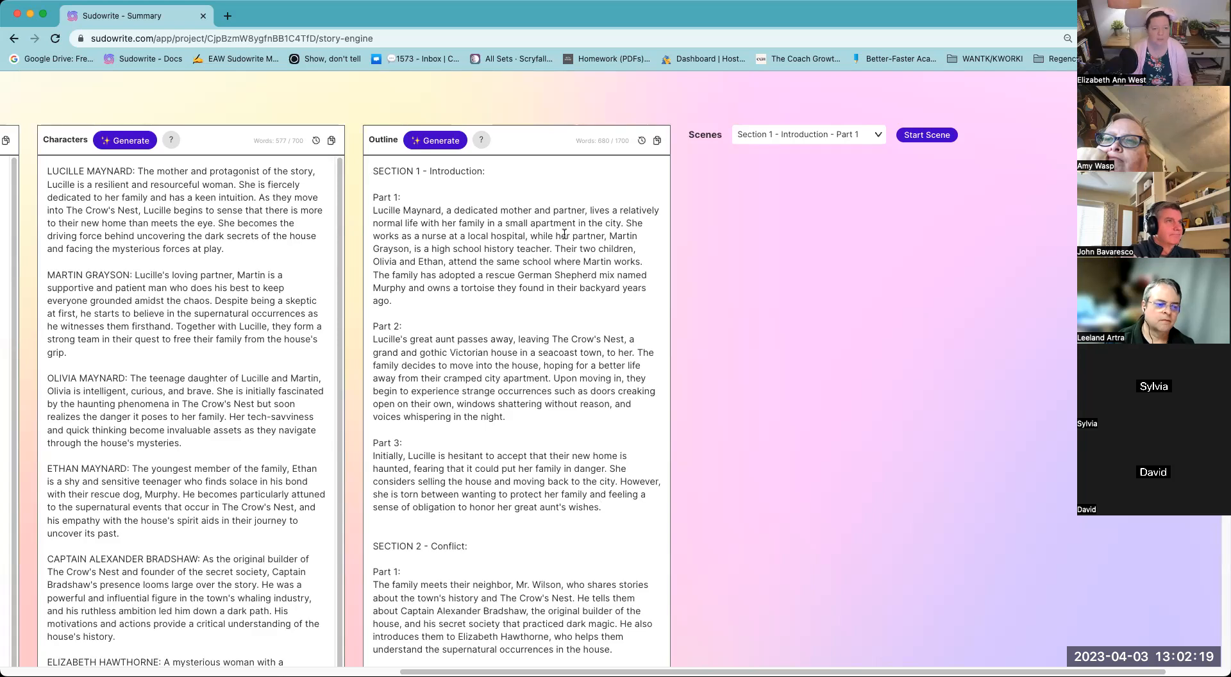
- Start a scene for Section 1 - Introduction - Part 1 of the outline
click(531, 249)
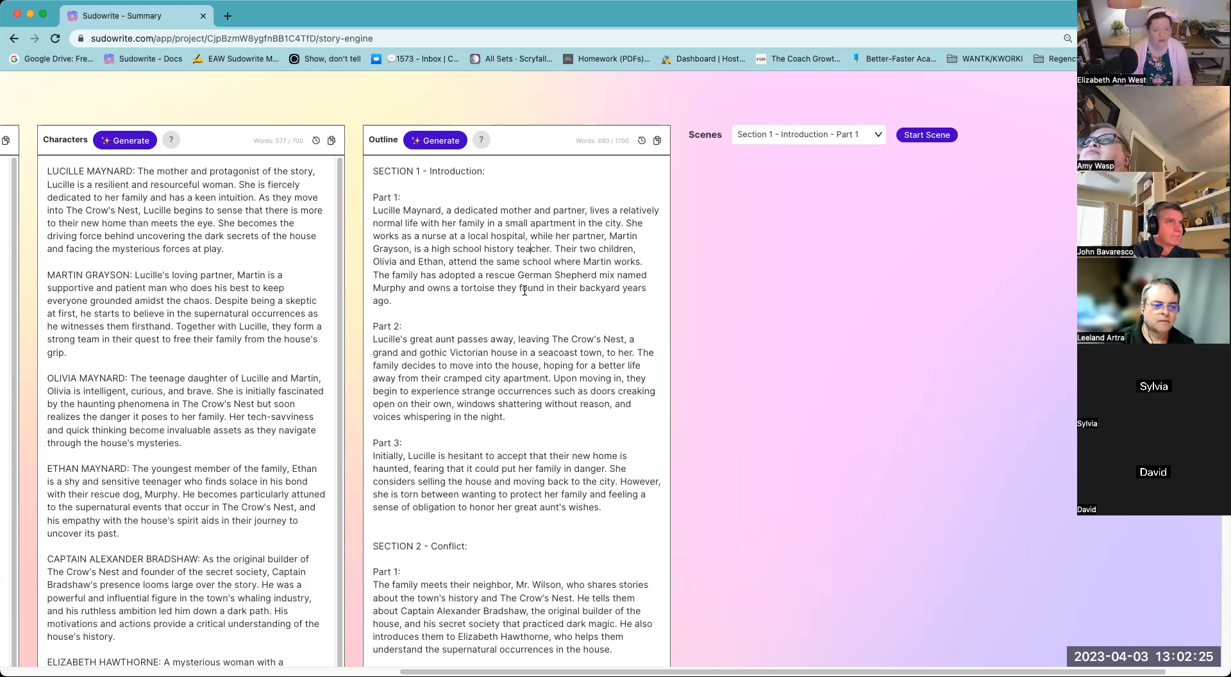
scroll(525, 291, down, 5)
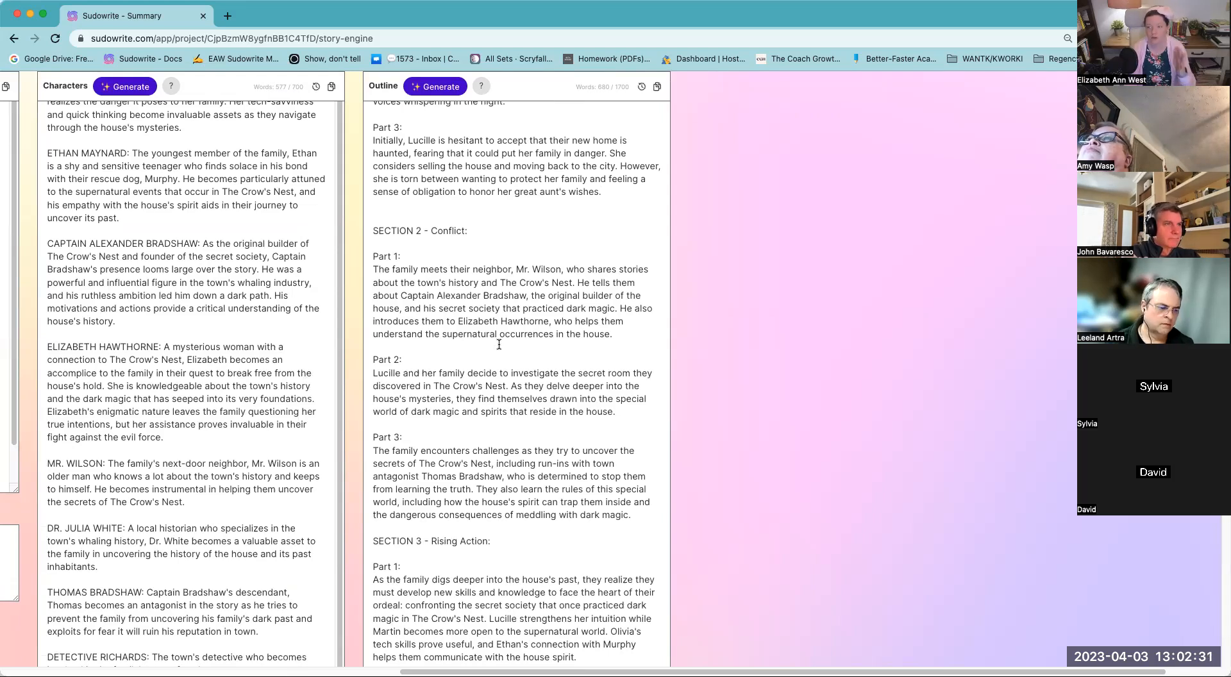
scroll(499, 344, up, 5)
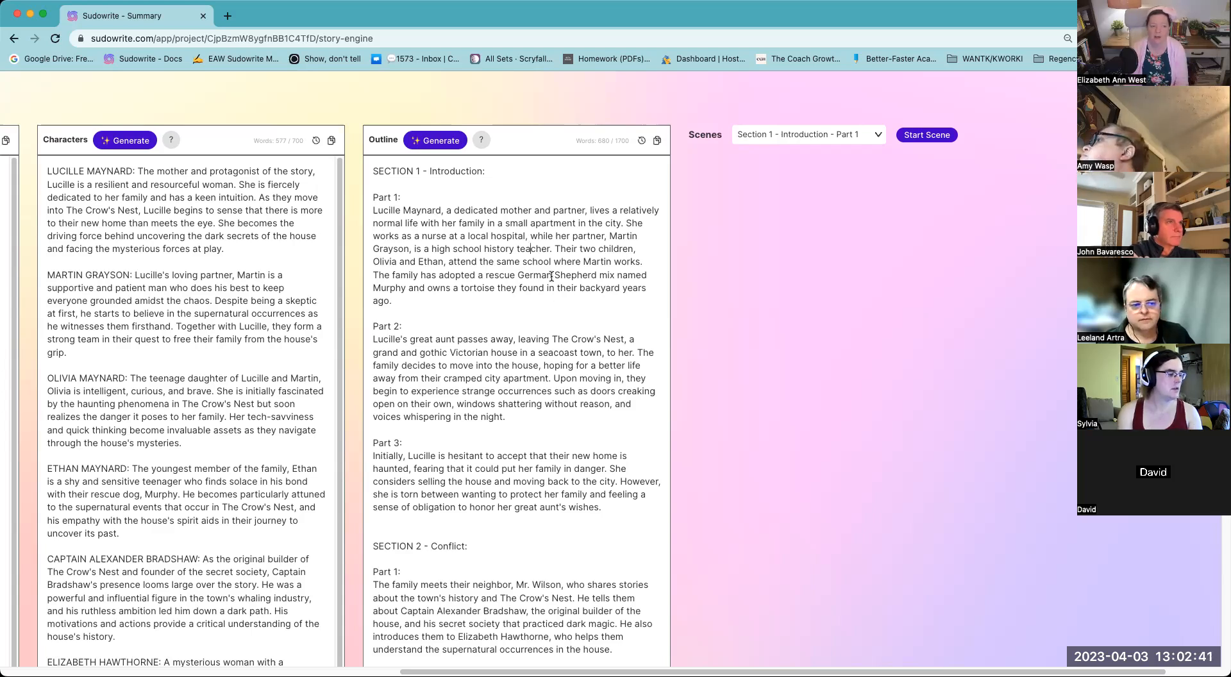
click(868, 136)
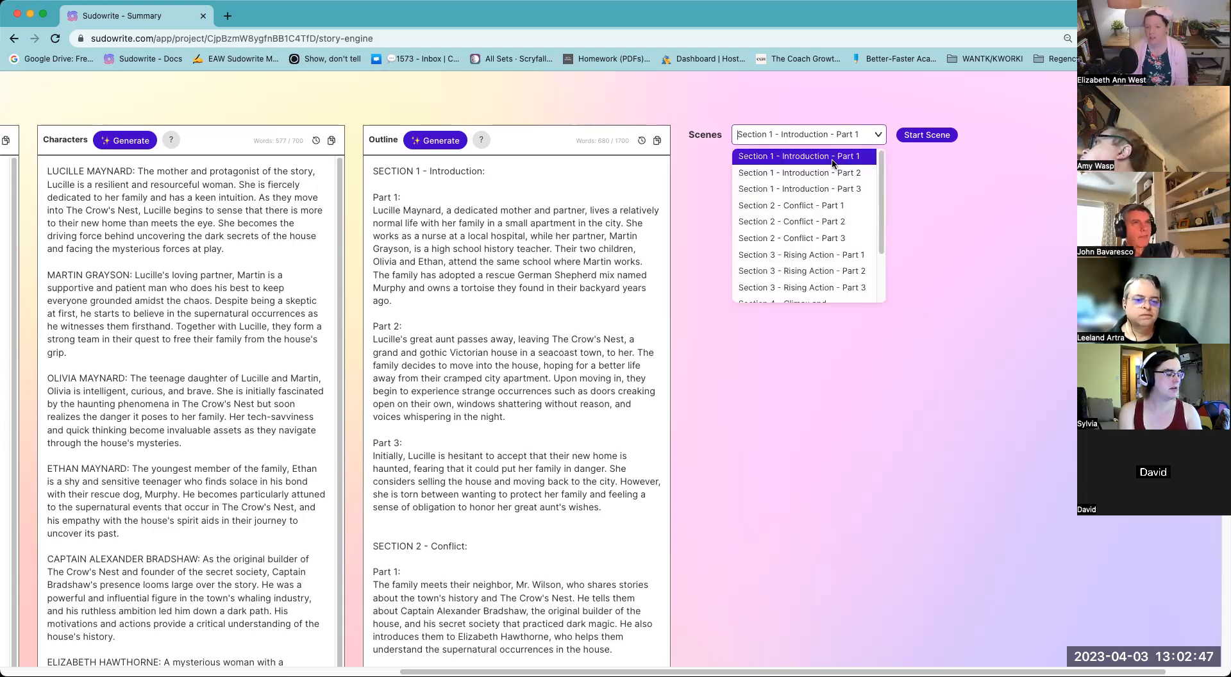
click(798, 161)
scroll(952, 357, down, 2)
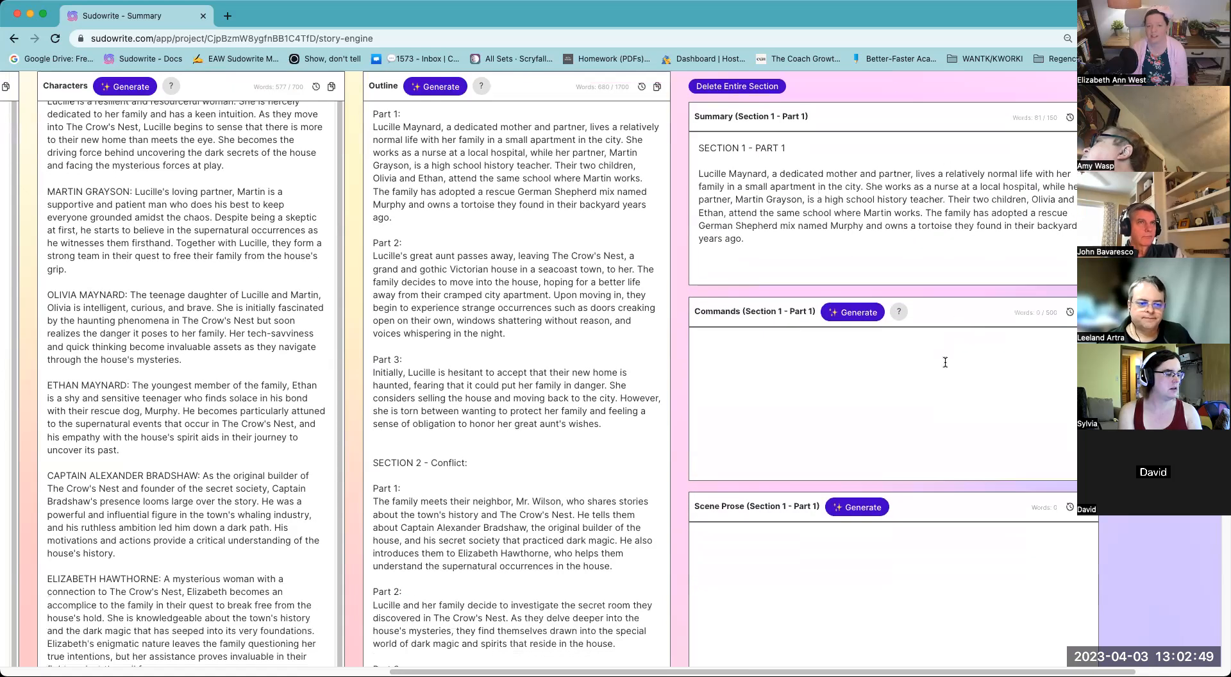
- Generate the commands for the Section 1 - Part 1 scene and read through the list
drag(549, 668, 631, 668)
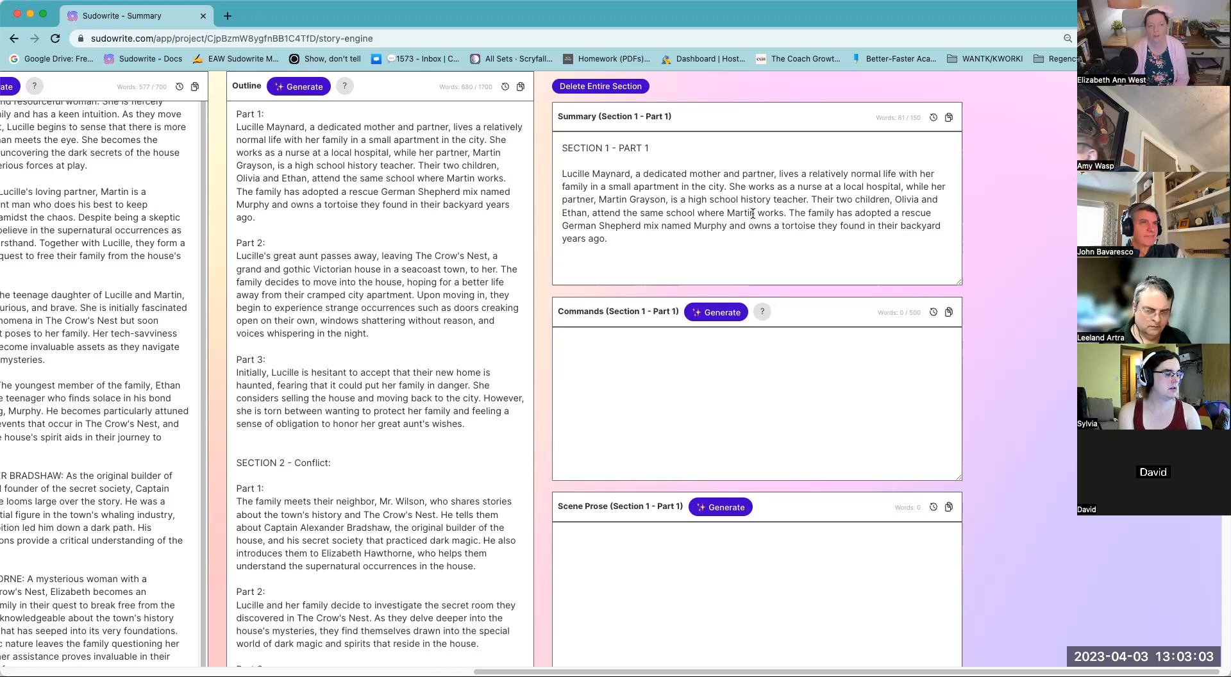
click(719, 319)
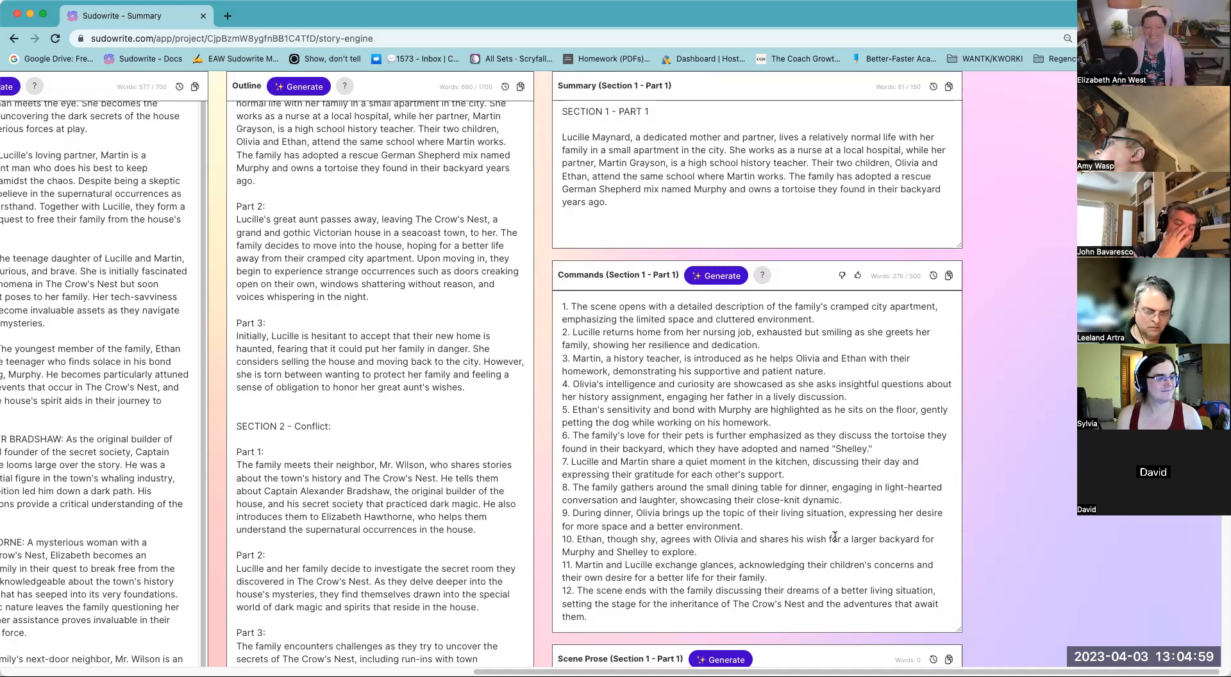
scroll(835, 536, down, 5)
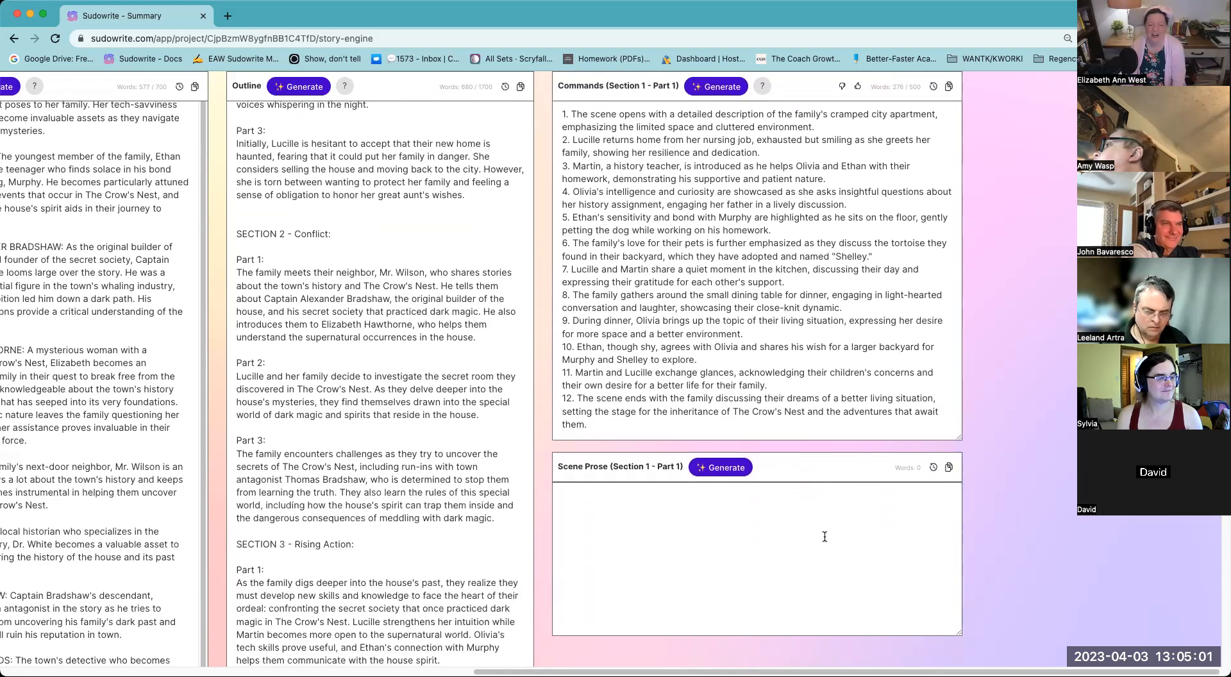
scroll(825, 536, up, 2)
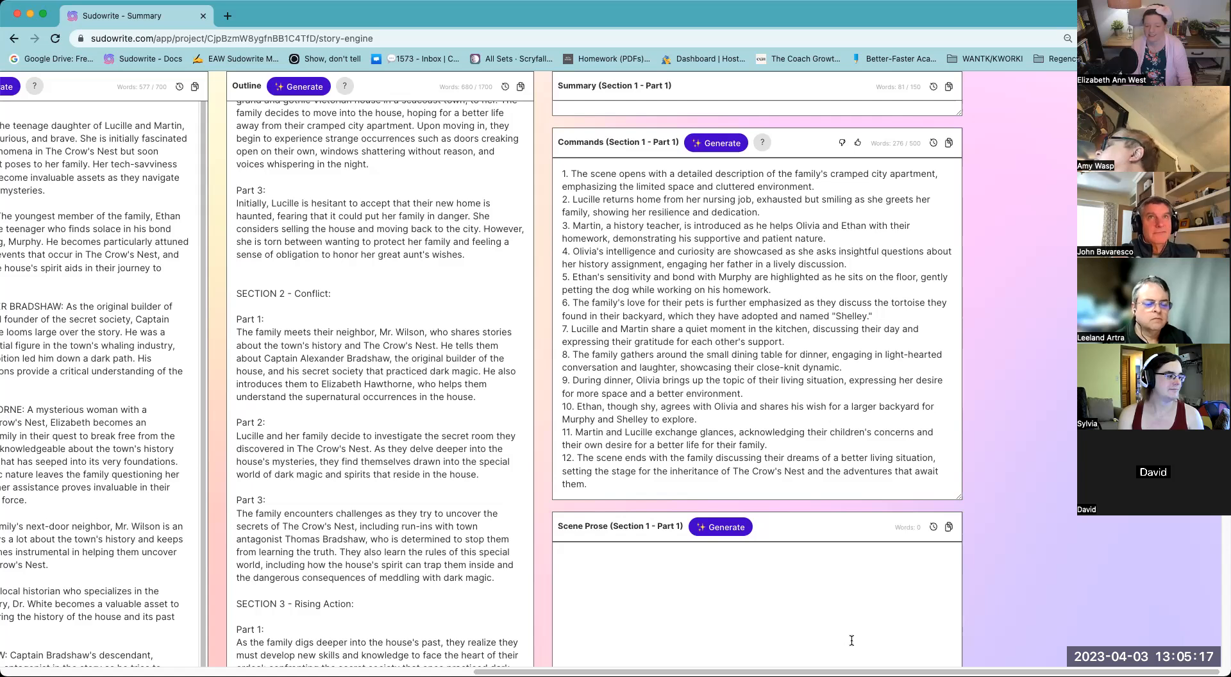
- Replace the entire Style text with "modern reading audience, should be a page turner,"
scroll(487, 664, left, 10)
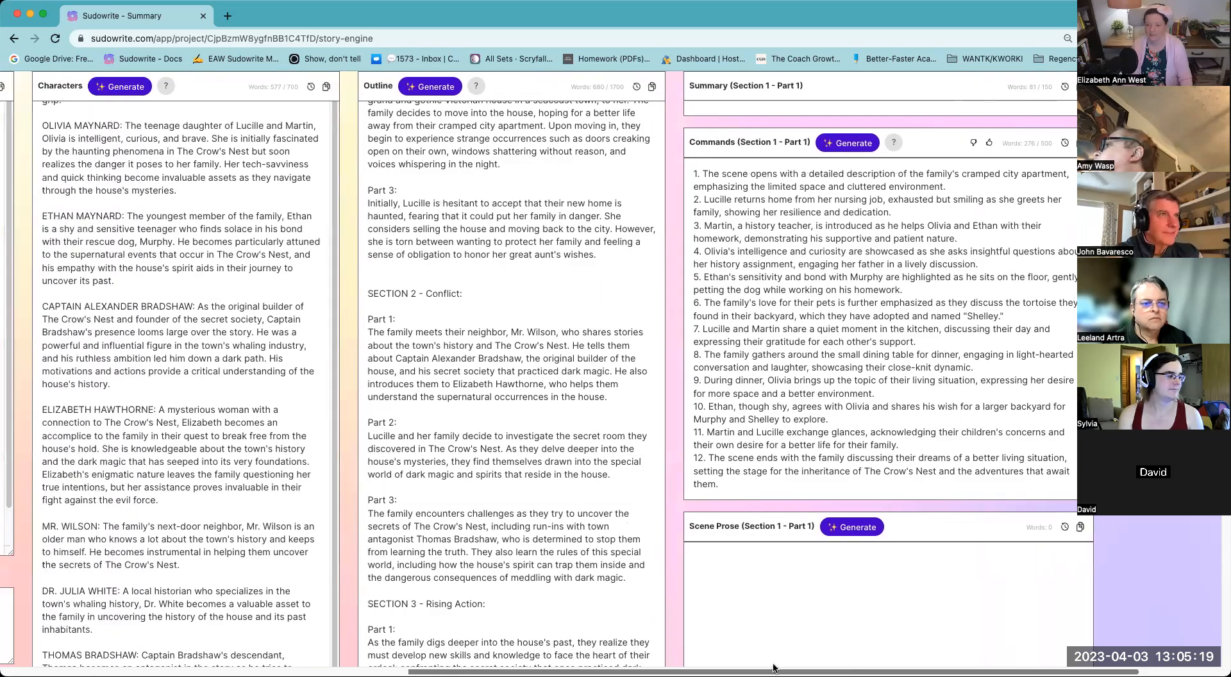
scroll(487, 664, left, 6)
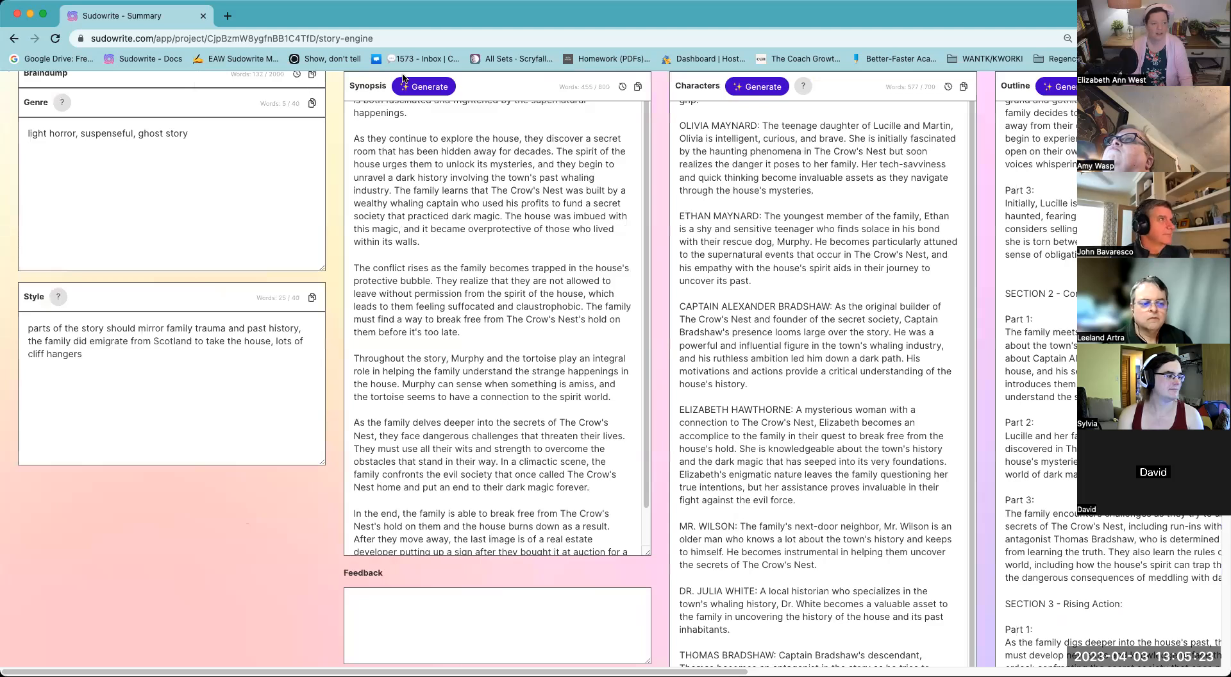
click(163, 355)
key(super+a)
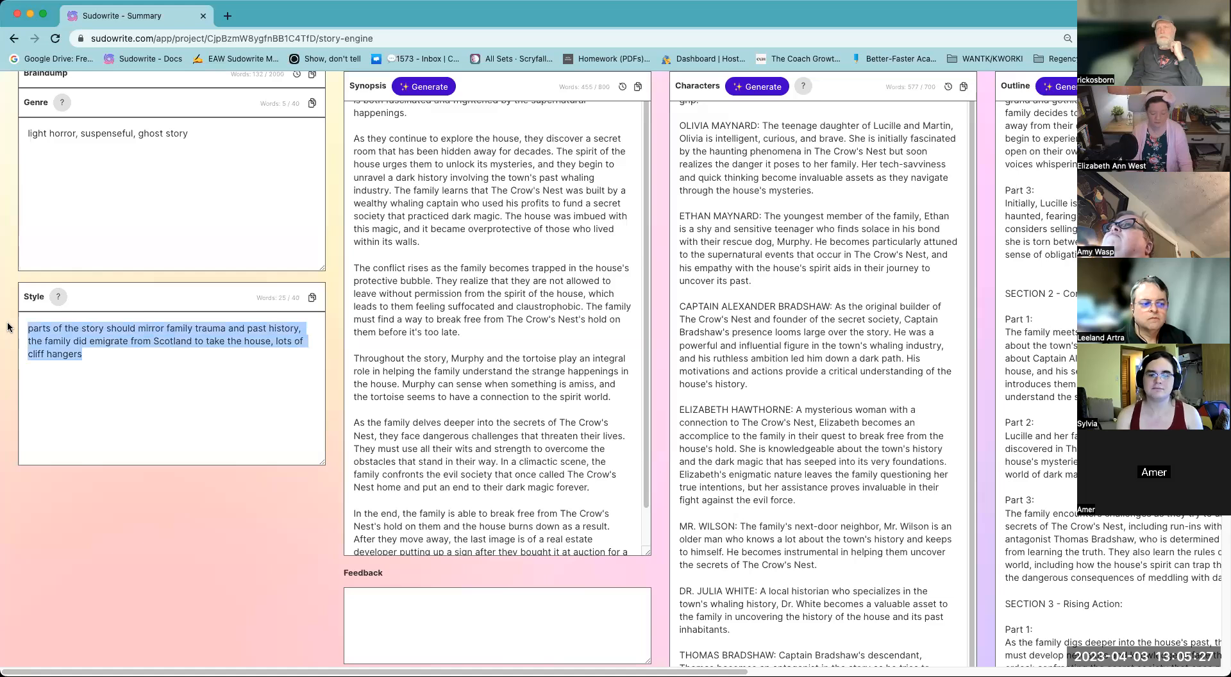
key(BackSpace)
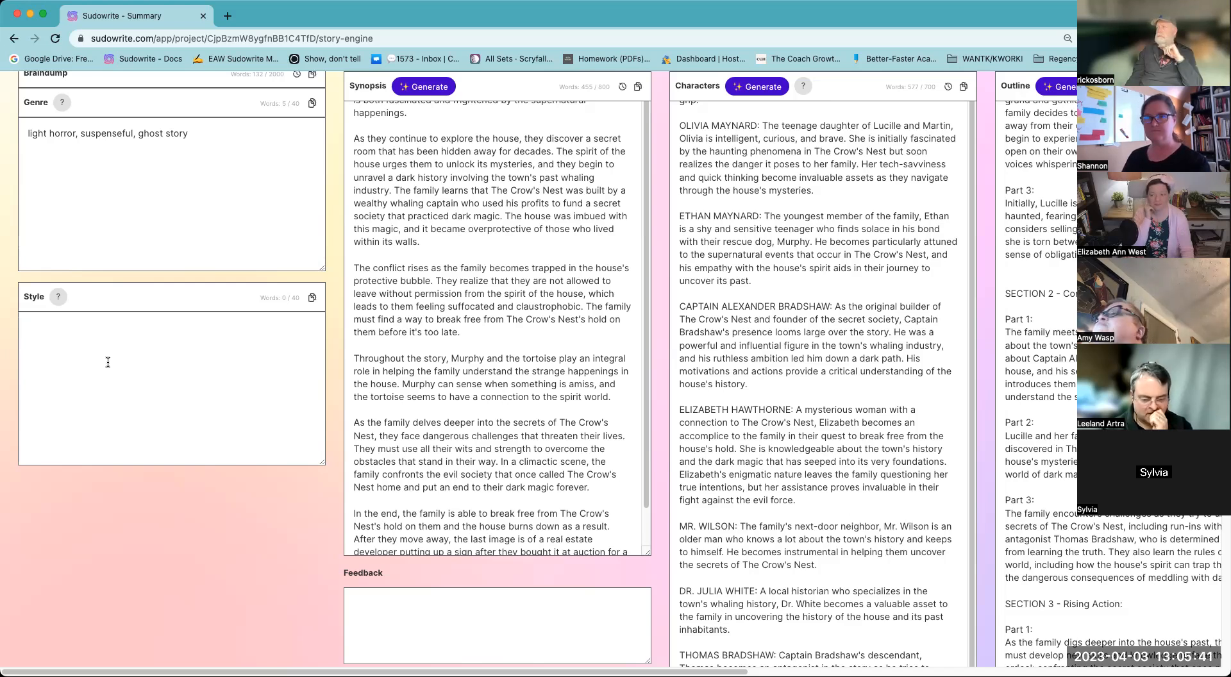
text(modern re)
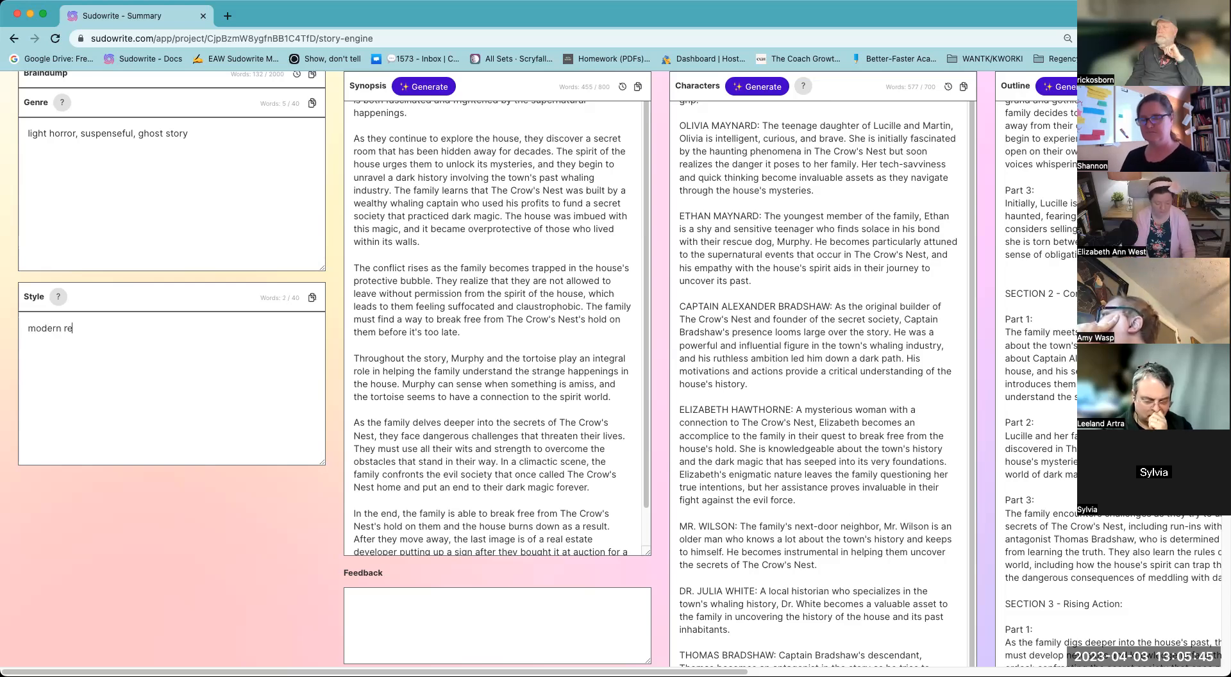
text(ading audience,)
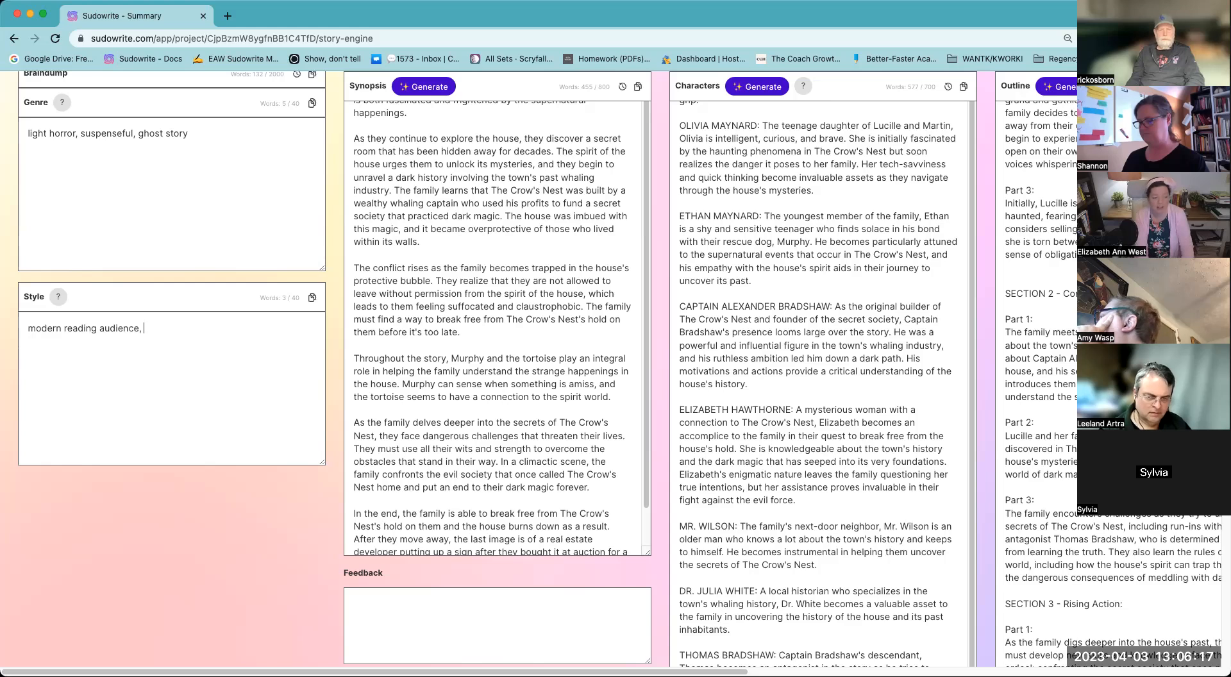
text(shoul)
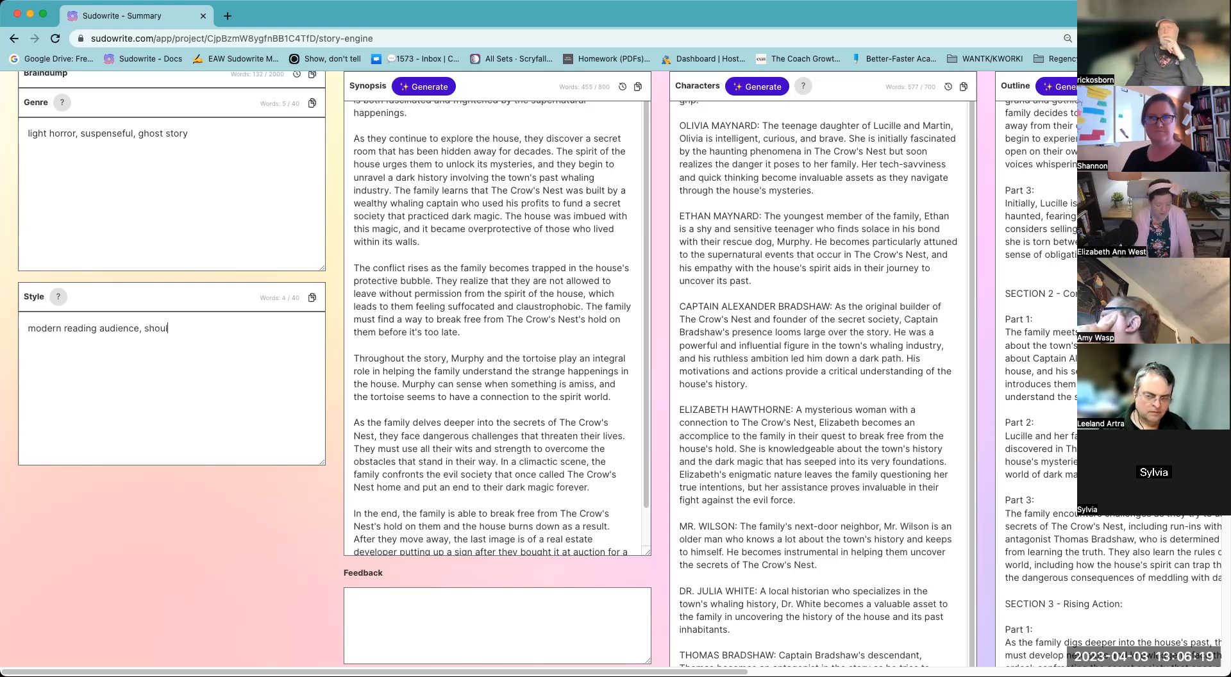
text(d be a page turner,)
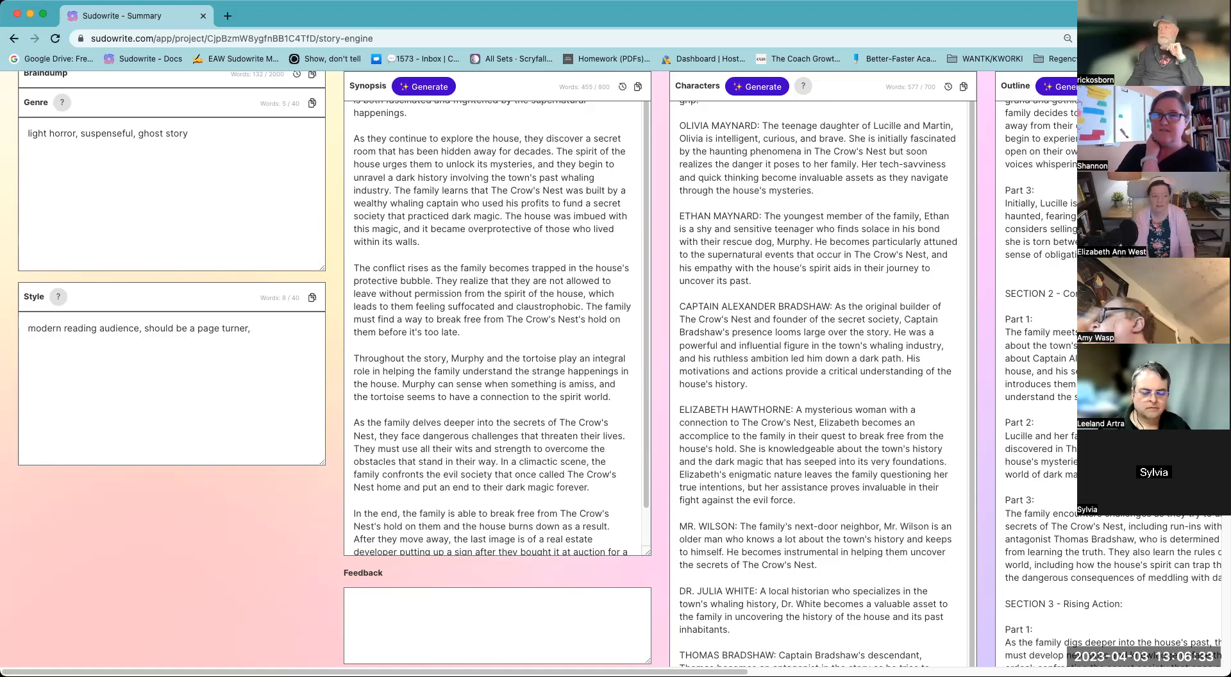
text(lo)
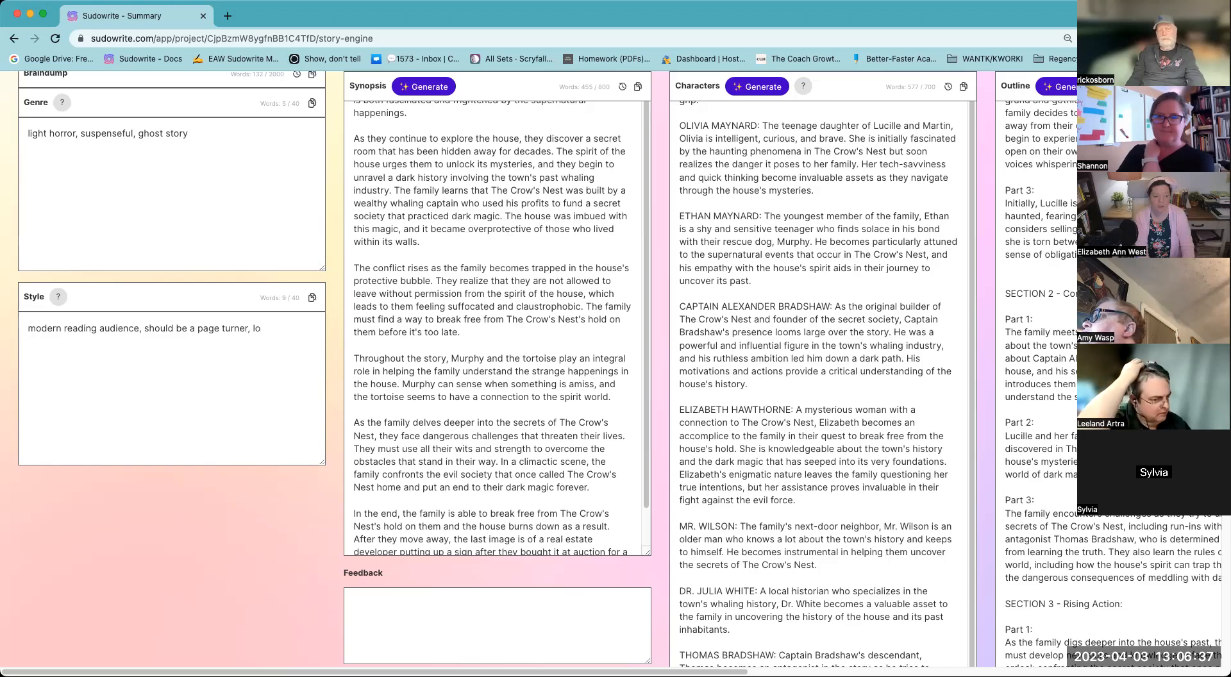
key(BackSpace)
key(BackSpace)
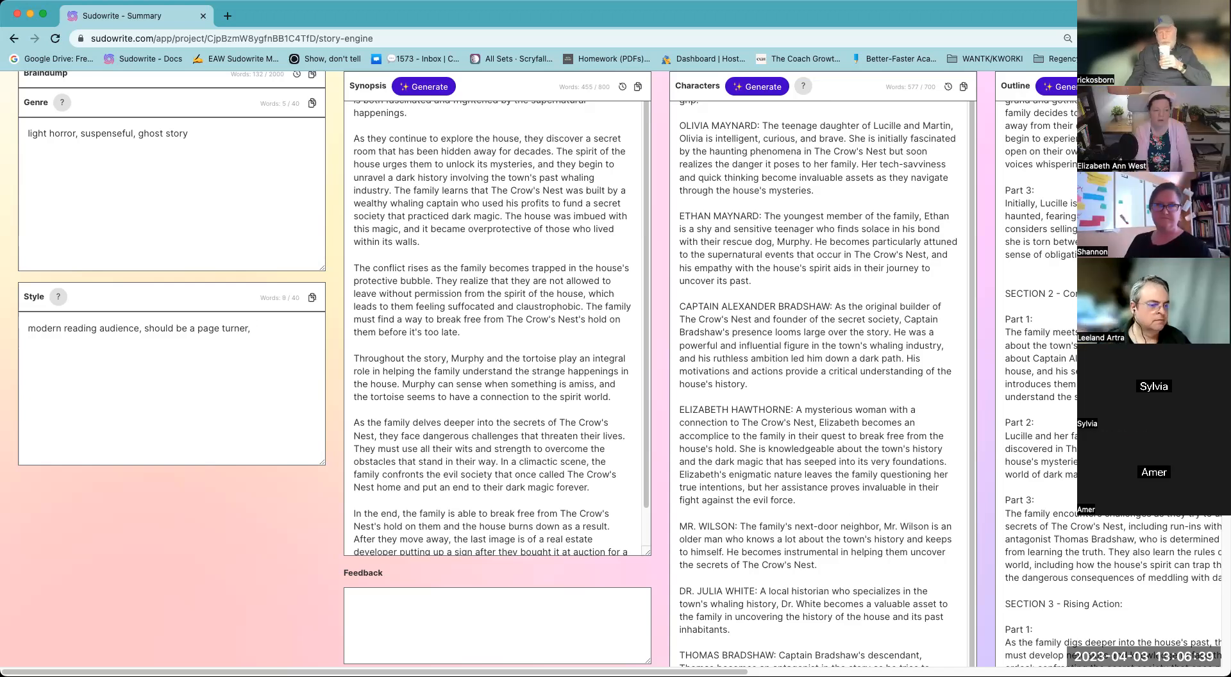
text(lots o)
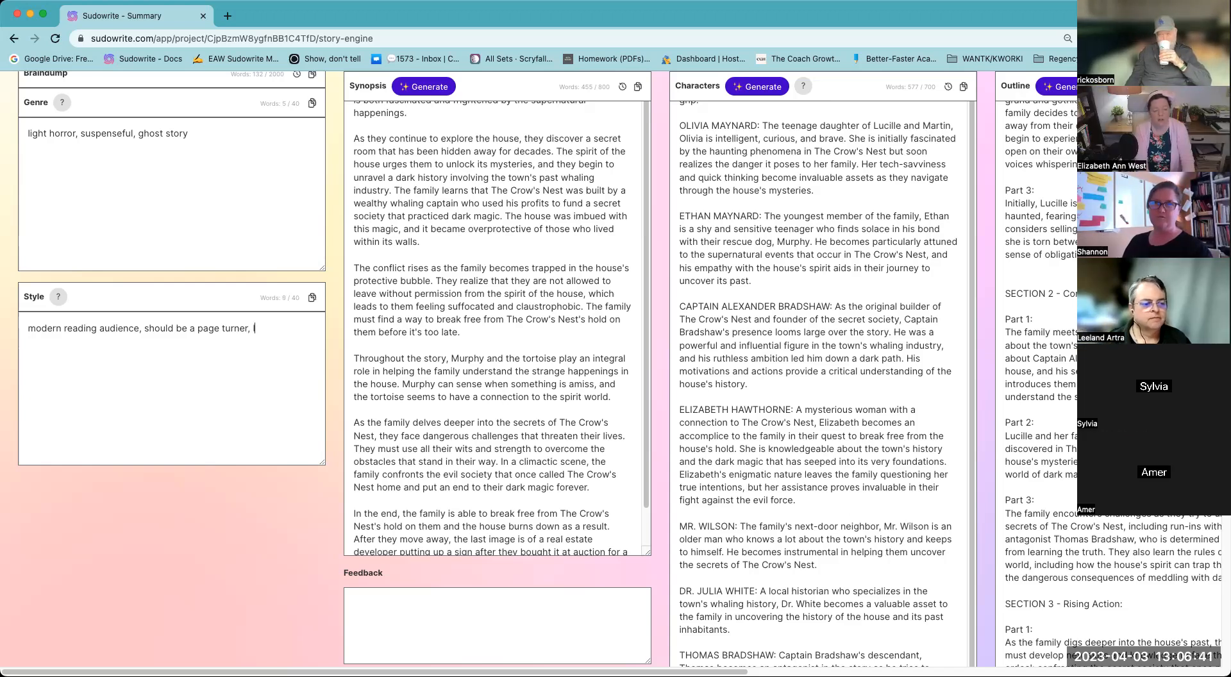
key(BackSpace)
key(BackSpace)
key(BackSpace)
key(BackSpace)
key(BackSpace)
key(BackSpace)
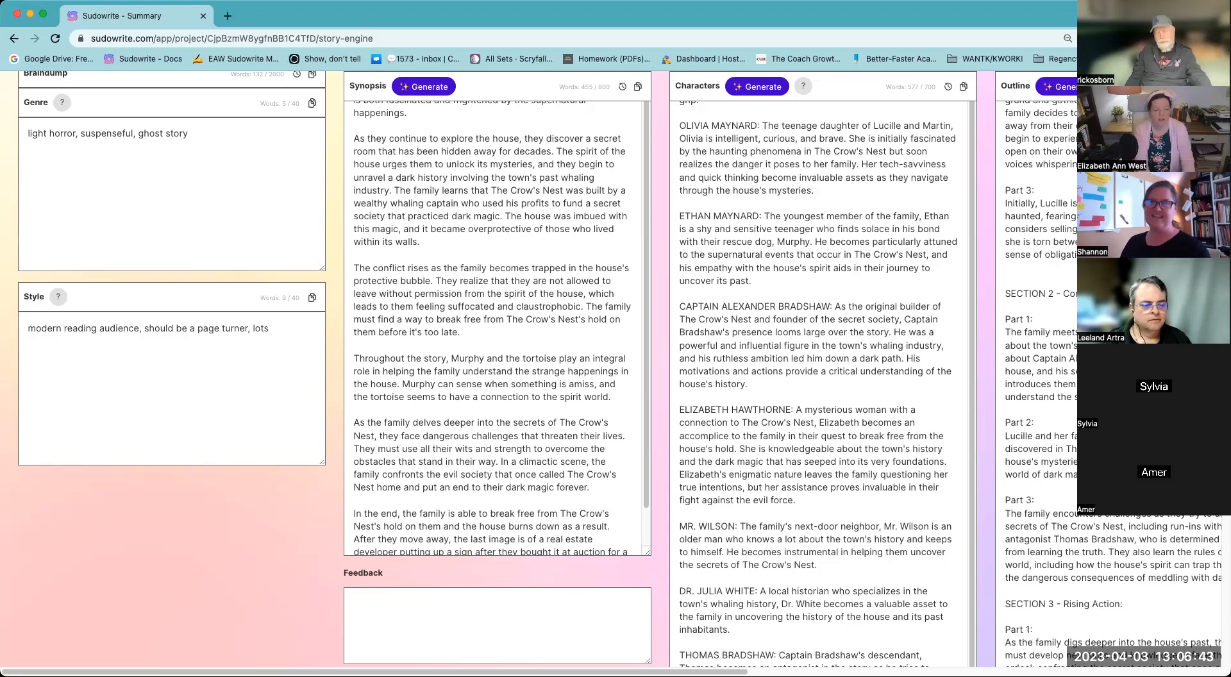
text(end o)
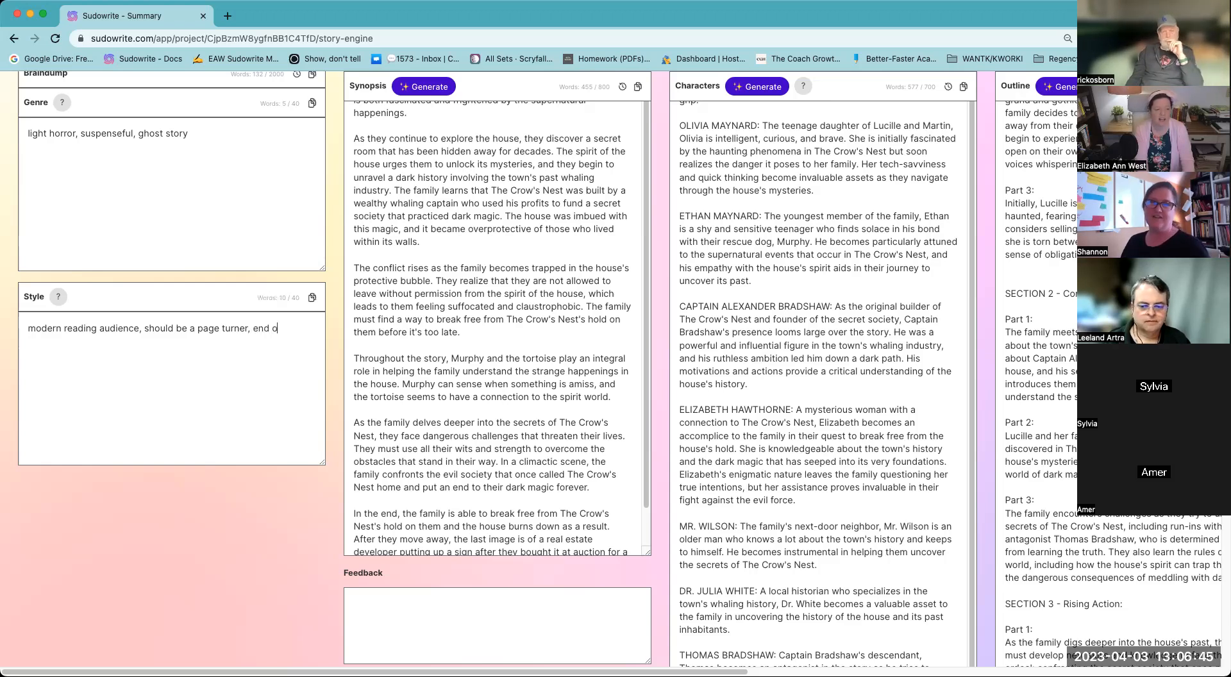
key(BackSpace)
text(on a c)
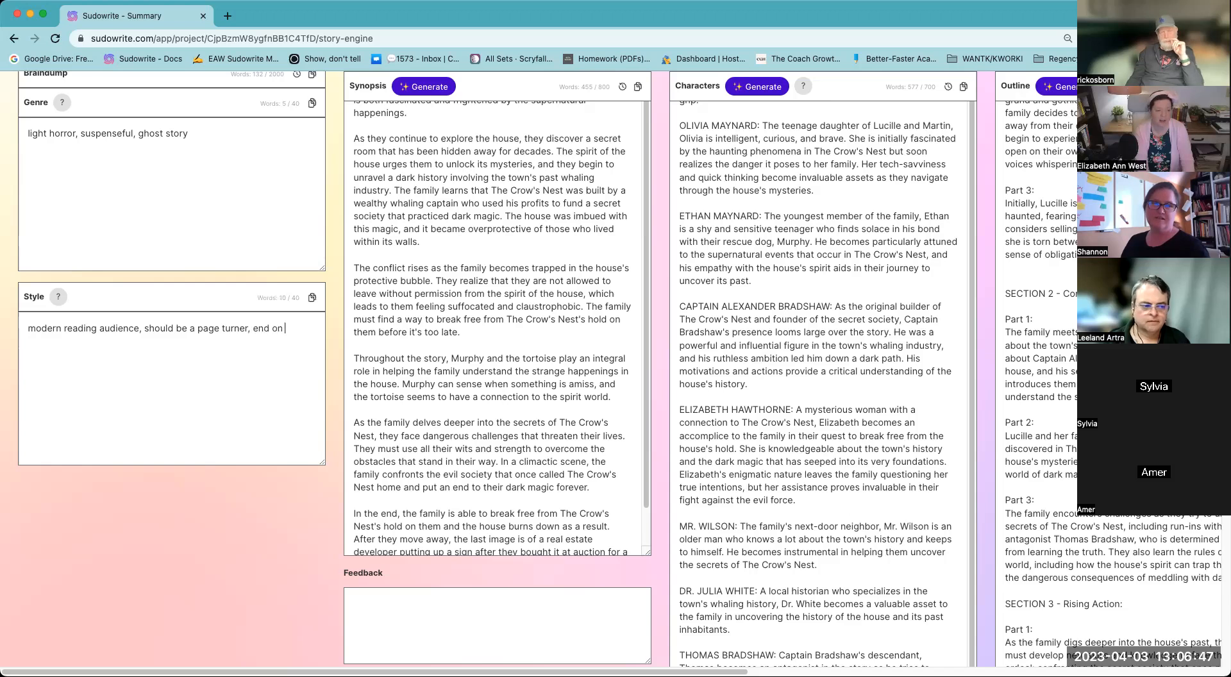
key(BackSpace)
key(BackSpace)
key(BackSpace)
key(BackSpace)
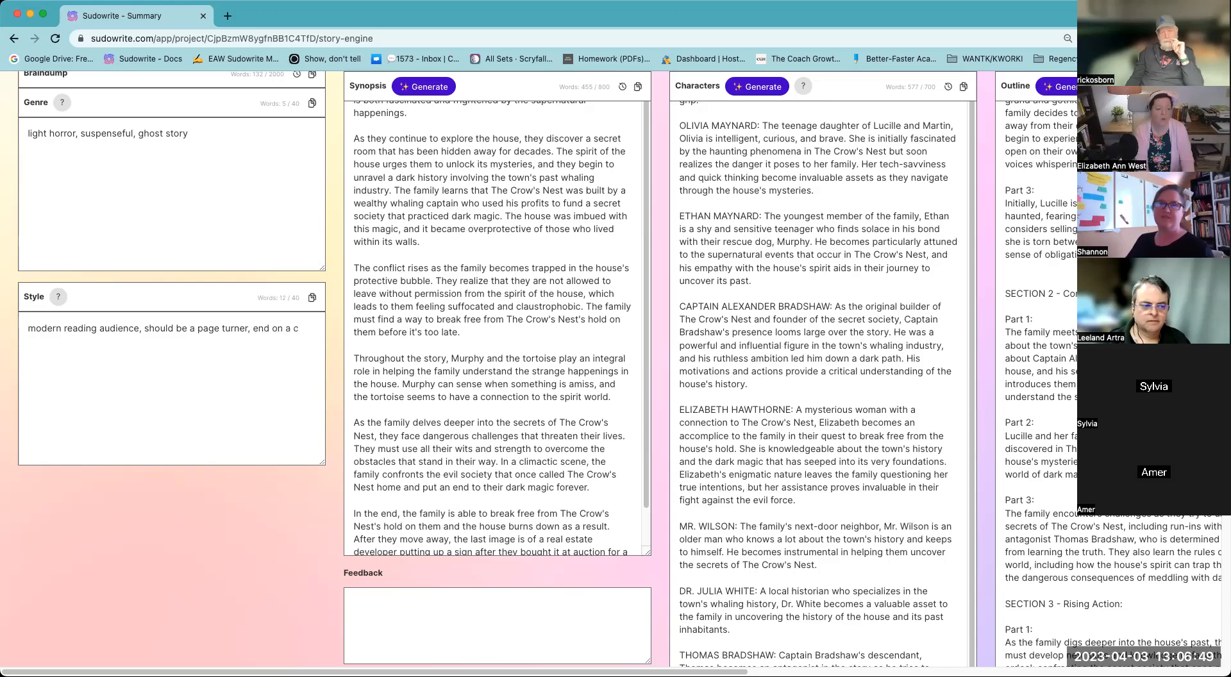
key(BackSpace)
key(BackSpace)
key(BackSpace)
key(BackSpace)
key(BackSpace)
key(BackSpace)
- Complete the Style text by adding "lots of twists and turns, always end on a cliffhanger"
text(lo)
key(BackSpace)
text(ots)
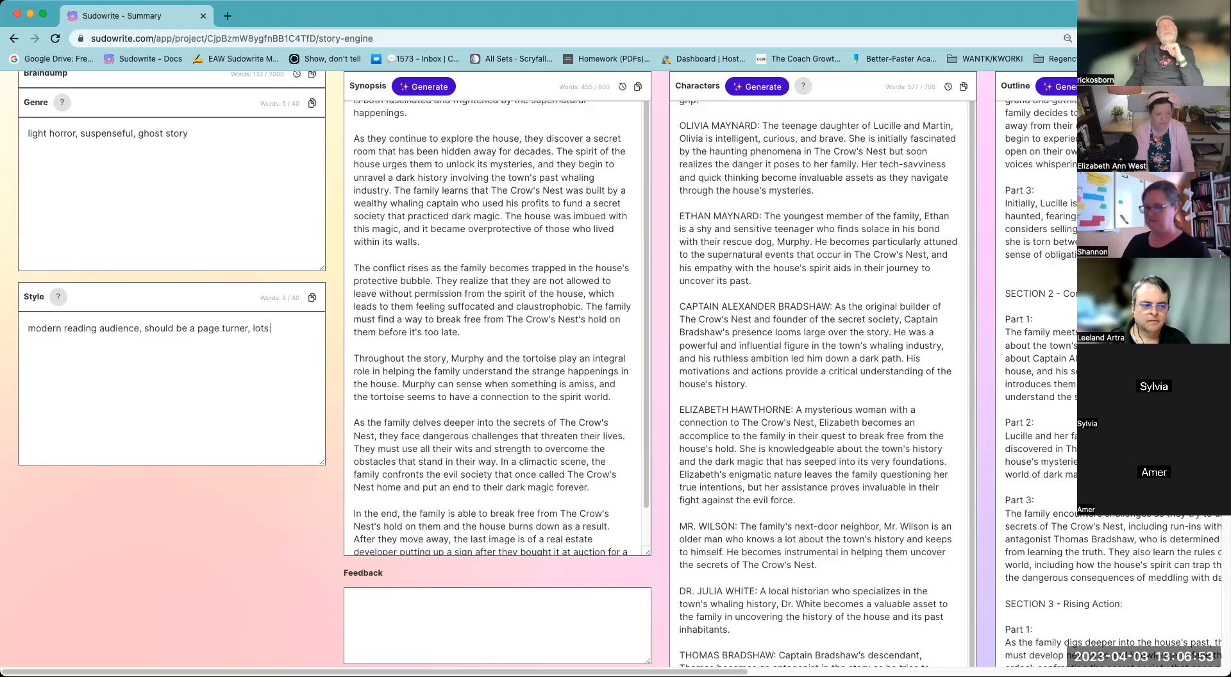
text( of twists and turns)
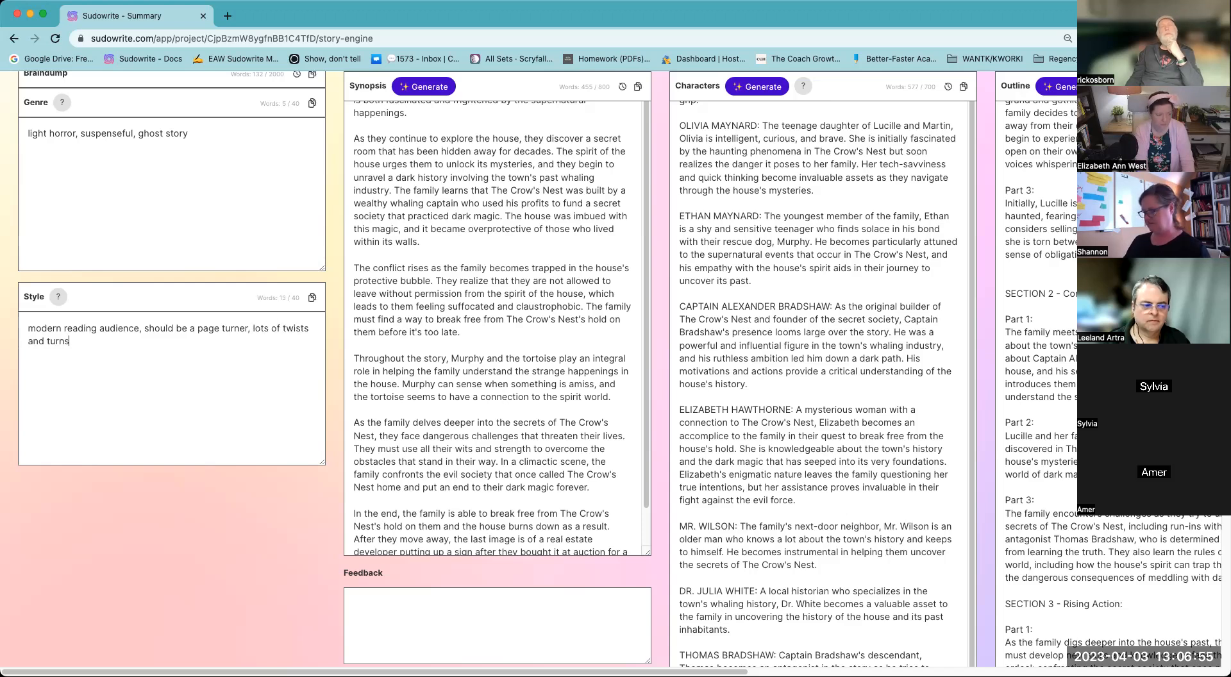
text(, always )
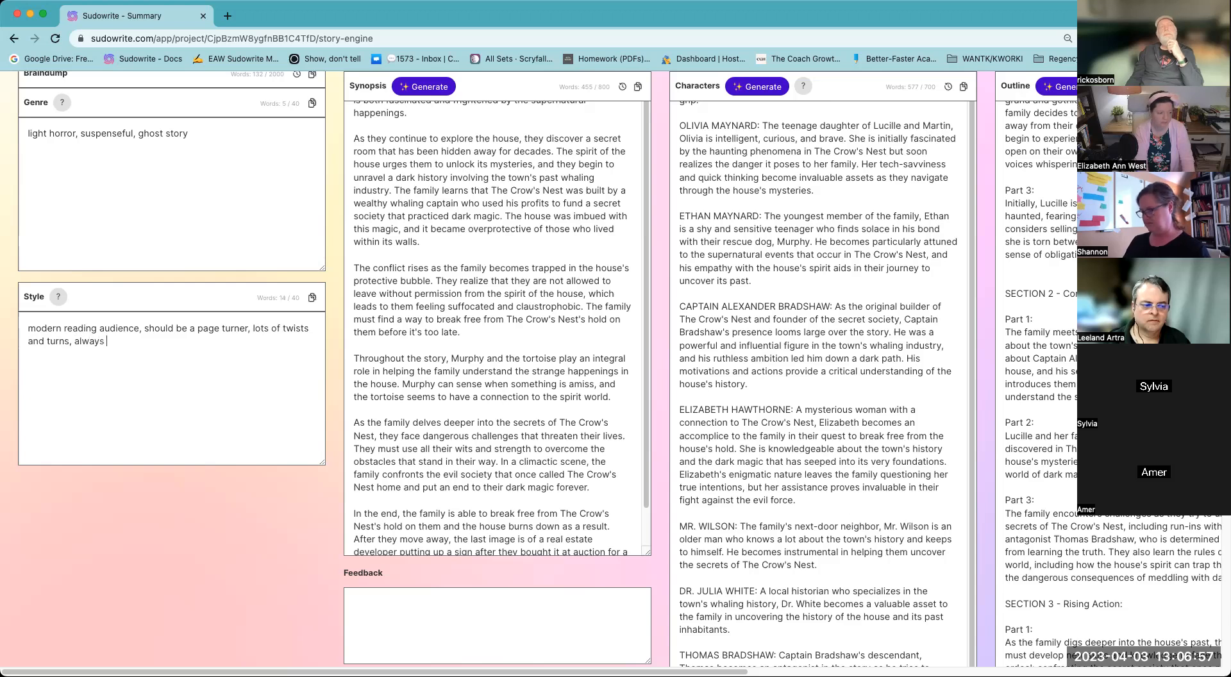
text(end on a cliffhaner)
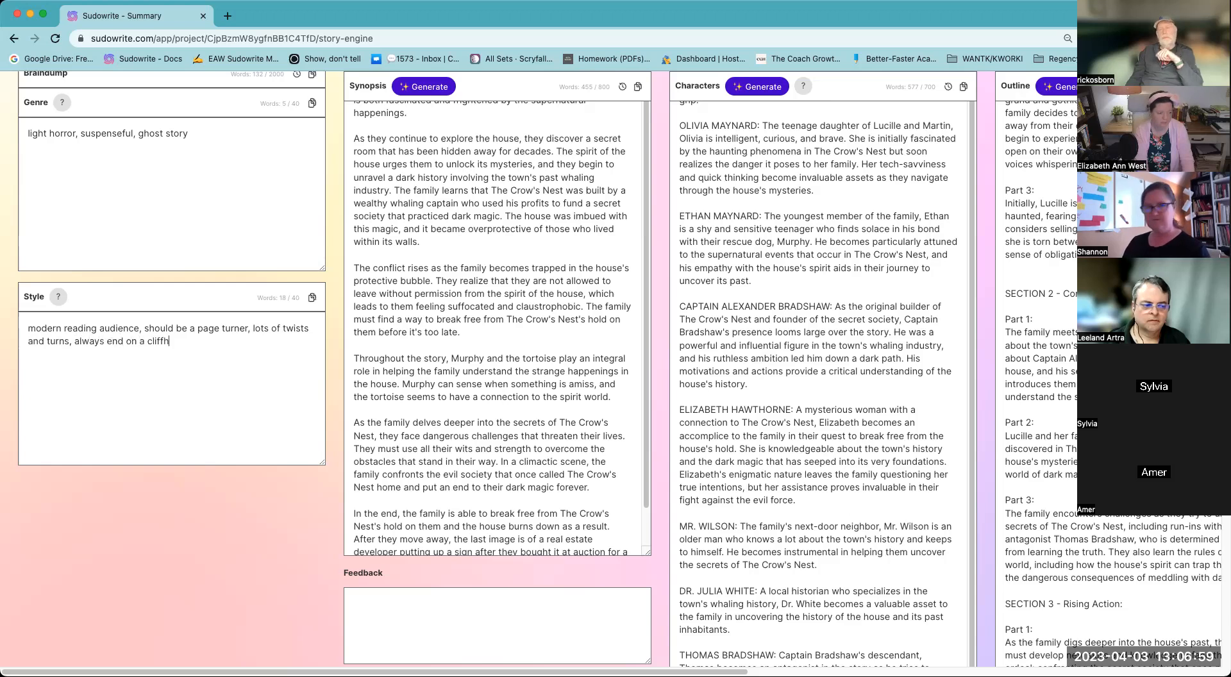
key(BackSpace)
key(BackSpace)
text(ger)
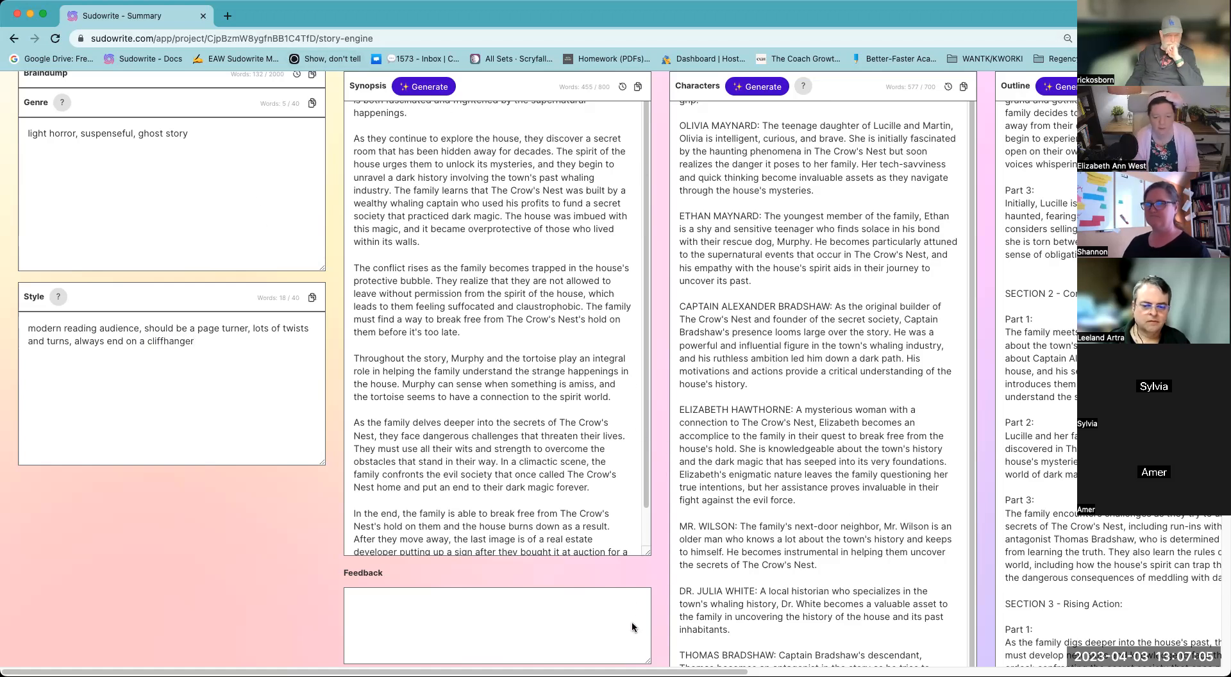
- Review the Section 1 - Part 1 scene's summary and commands alongside the outline
scroll(1130, 667, right, 8)
scroll(1164, 667, right, 5)
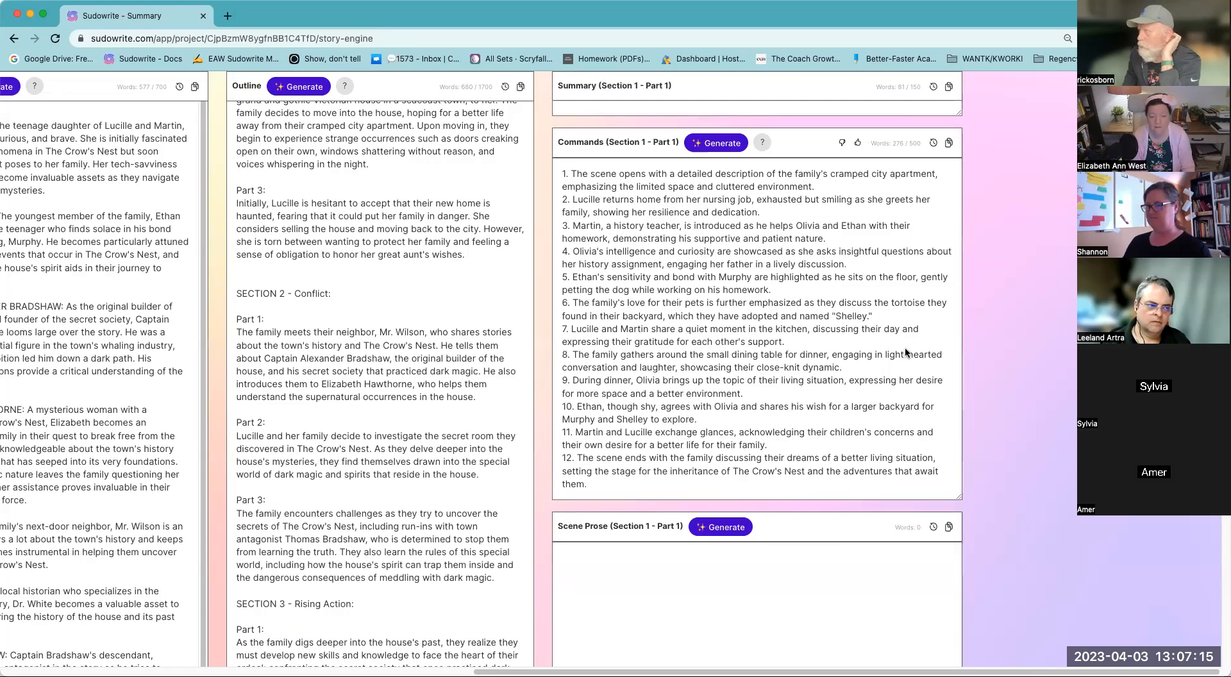
scroll(908, 349, up, 5)
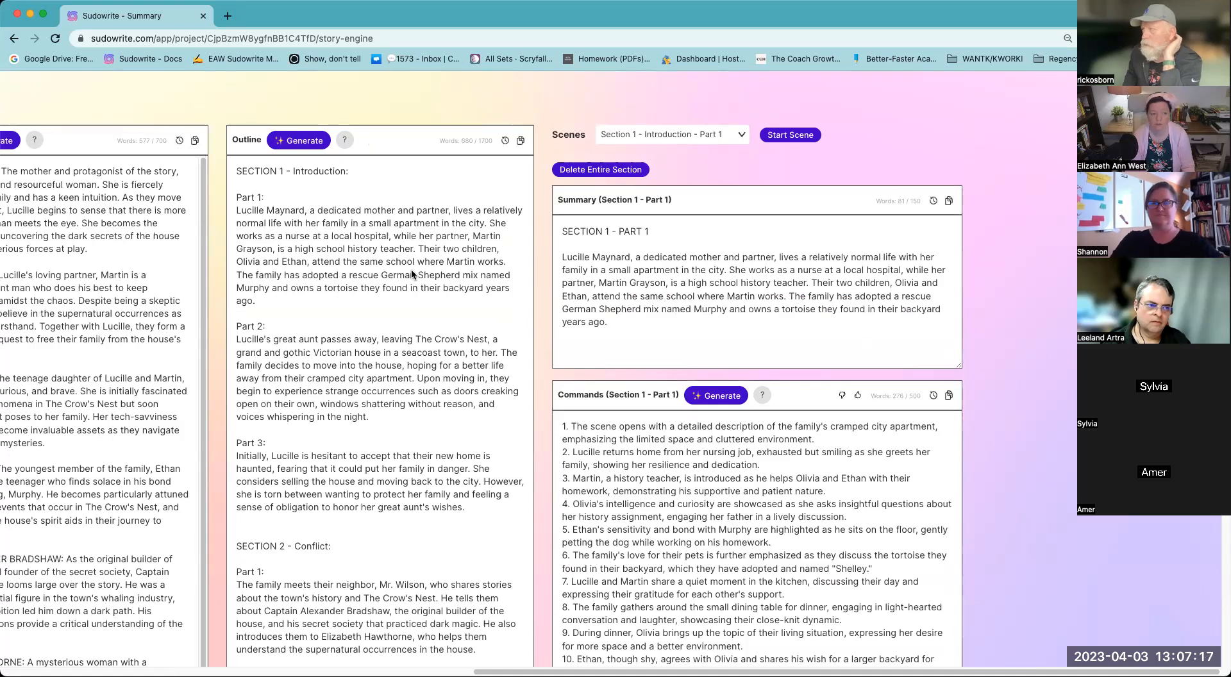
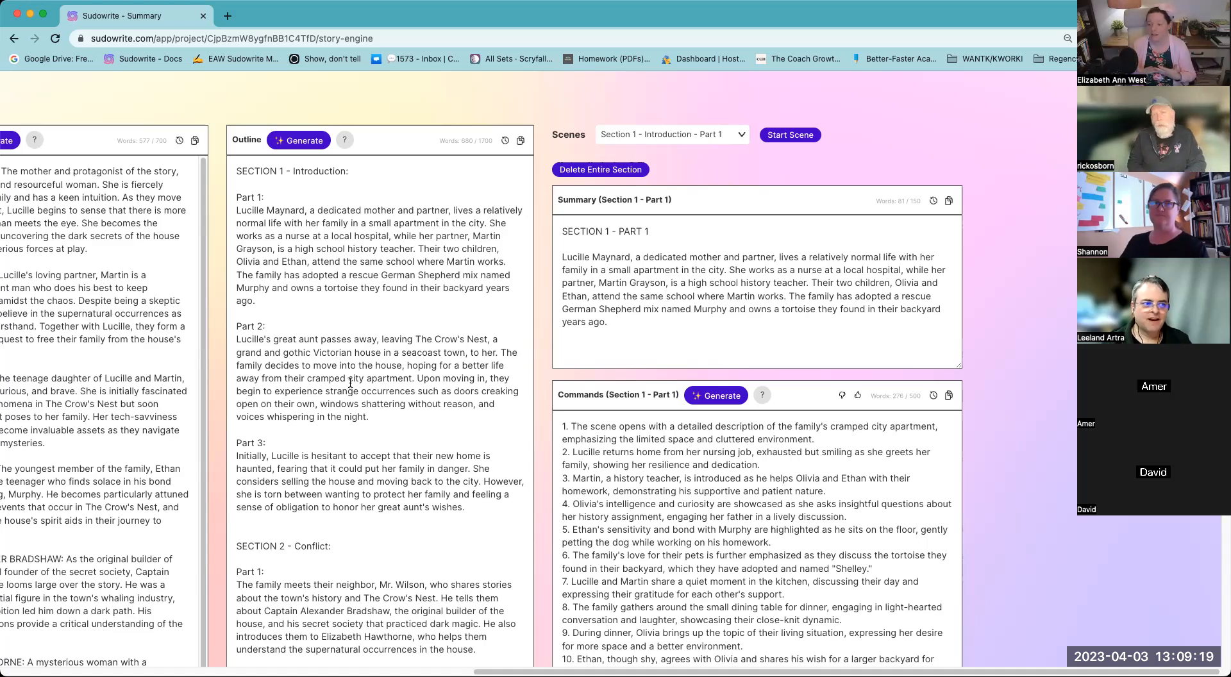
scroll(787, 518, down, 5)
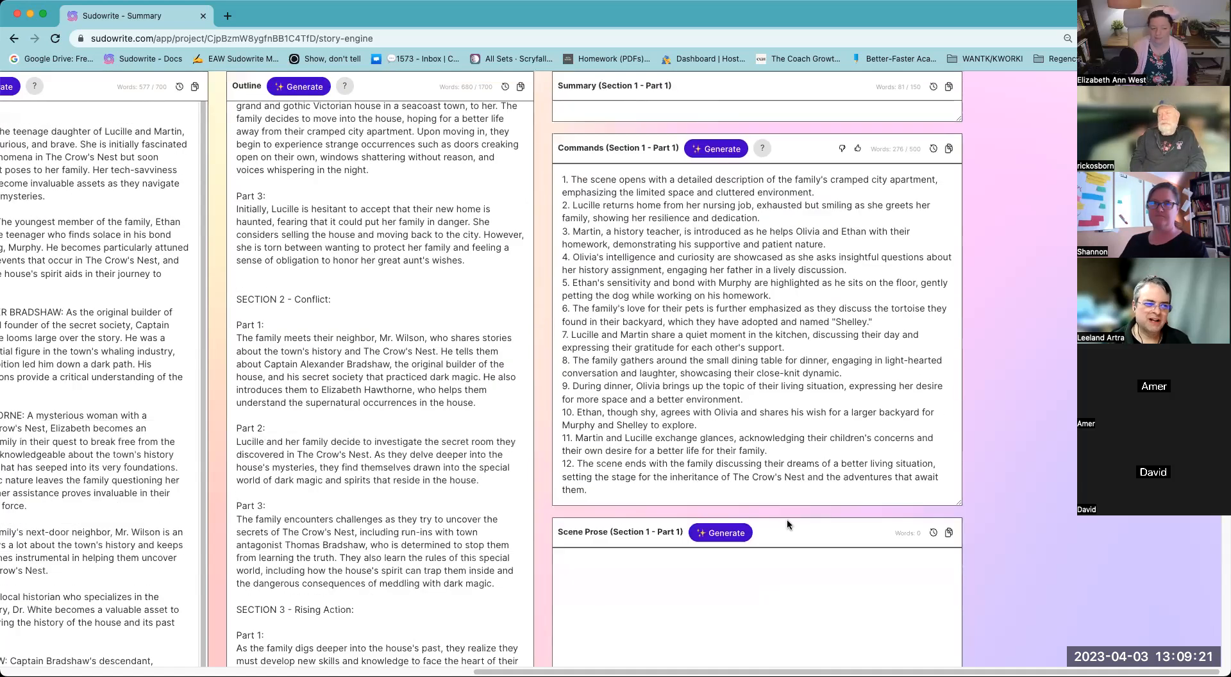
scroll(779, 506, up, 1)
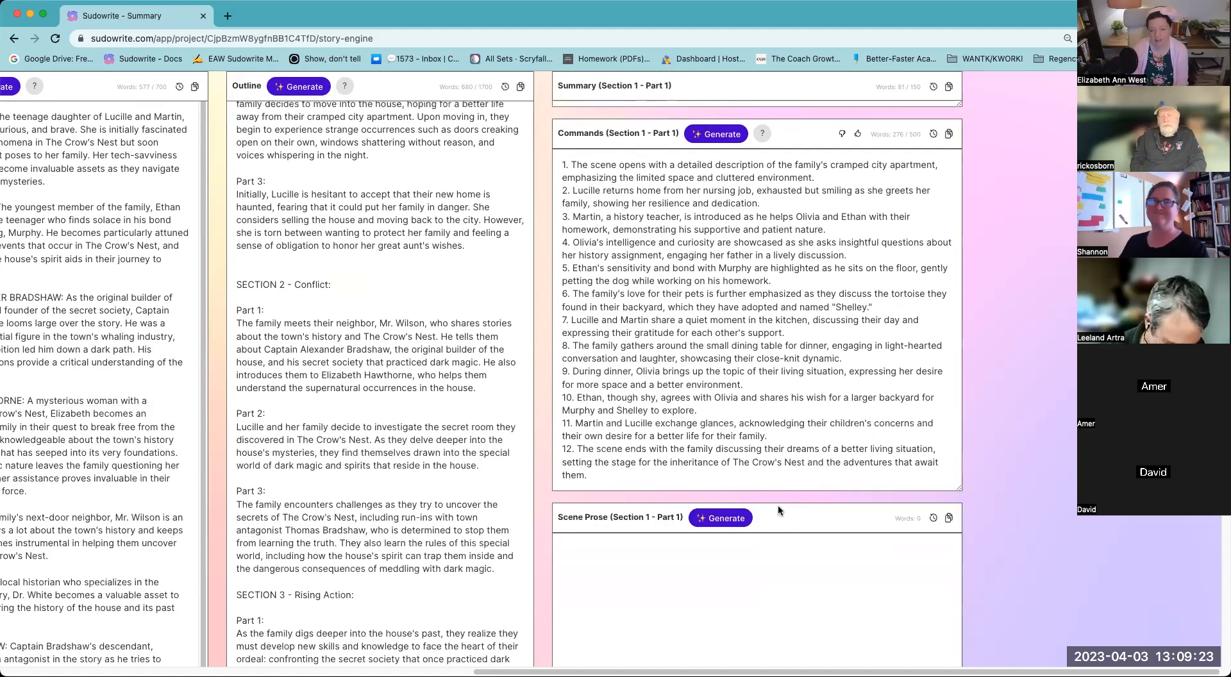
scroll(776, 502, up, 2)
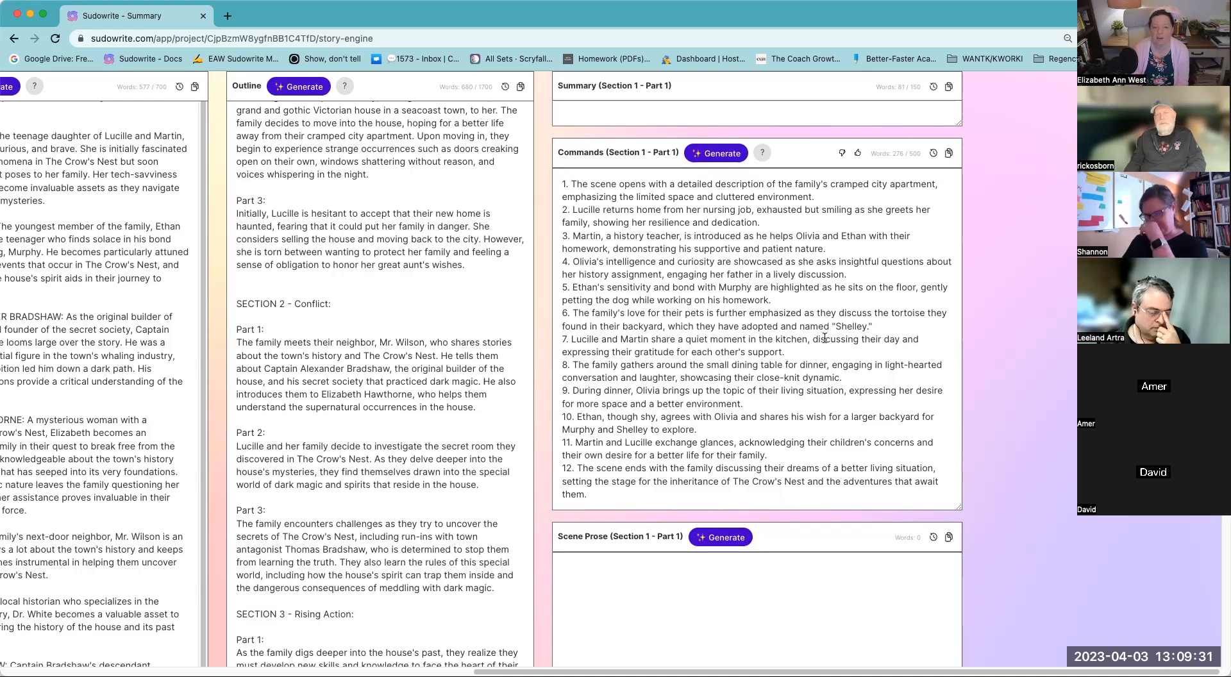
- Add to the end of command 3: Ethan will say "I suck at math. I'll never get it."
click(845, 248)
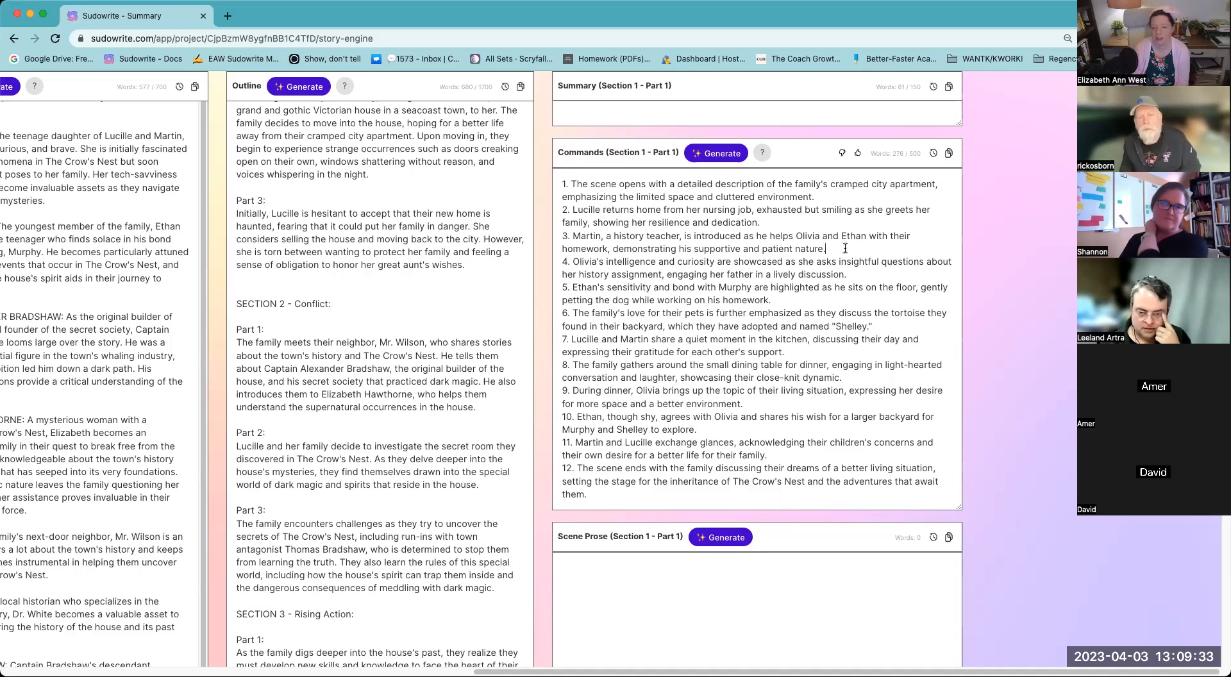
text(Ethan will say "I)
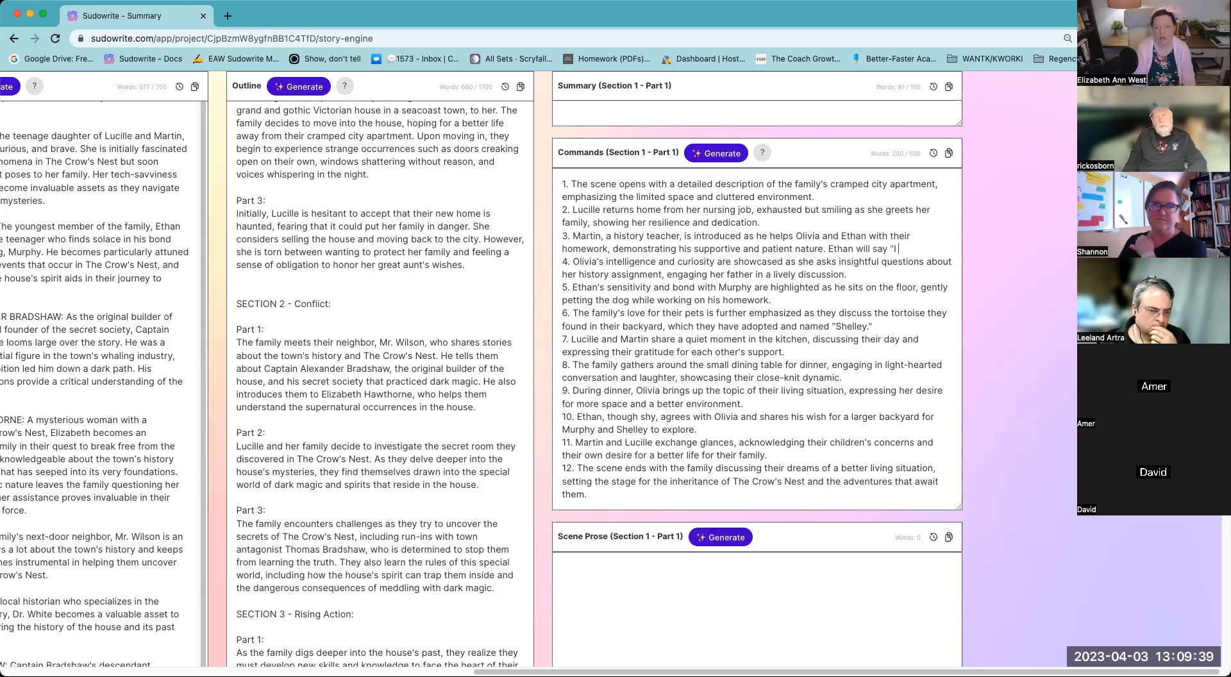
text( suck at math. I'll never get it.")
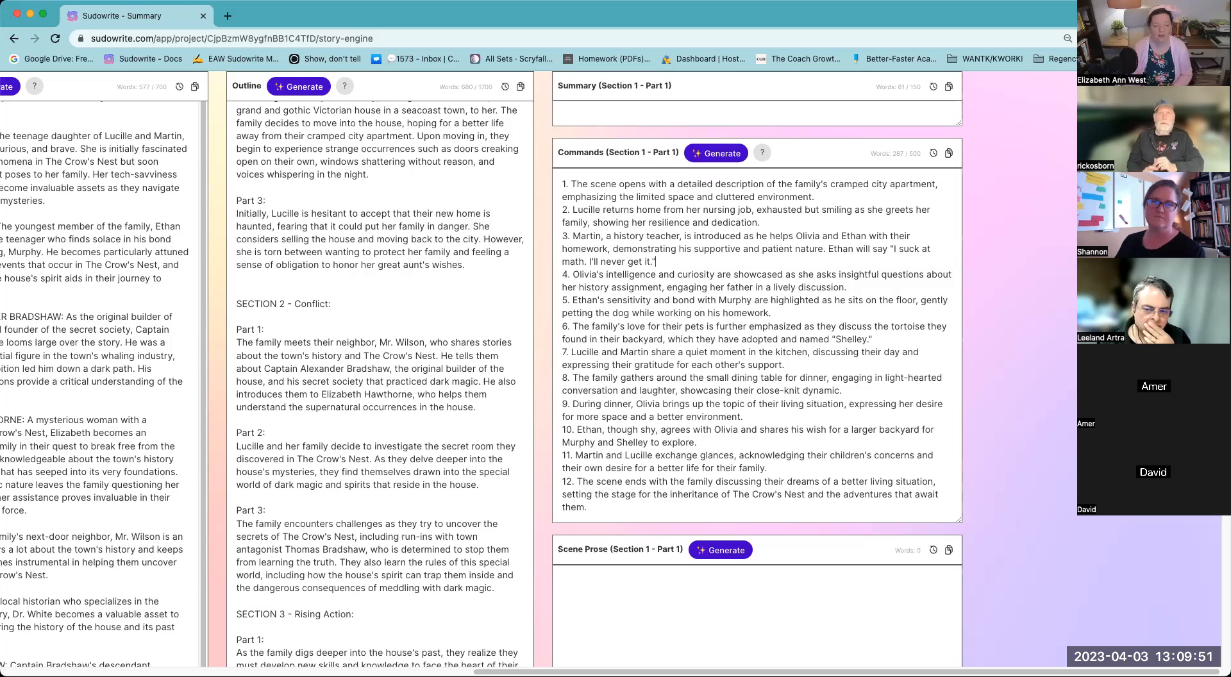
- Generate the prose for the Section 1 - Part 1 scene and compare its opening with the numbered commands
scroll(848, 423, down, 5)
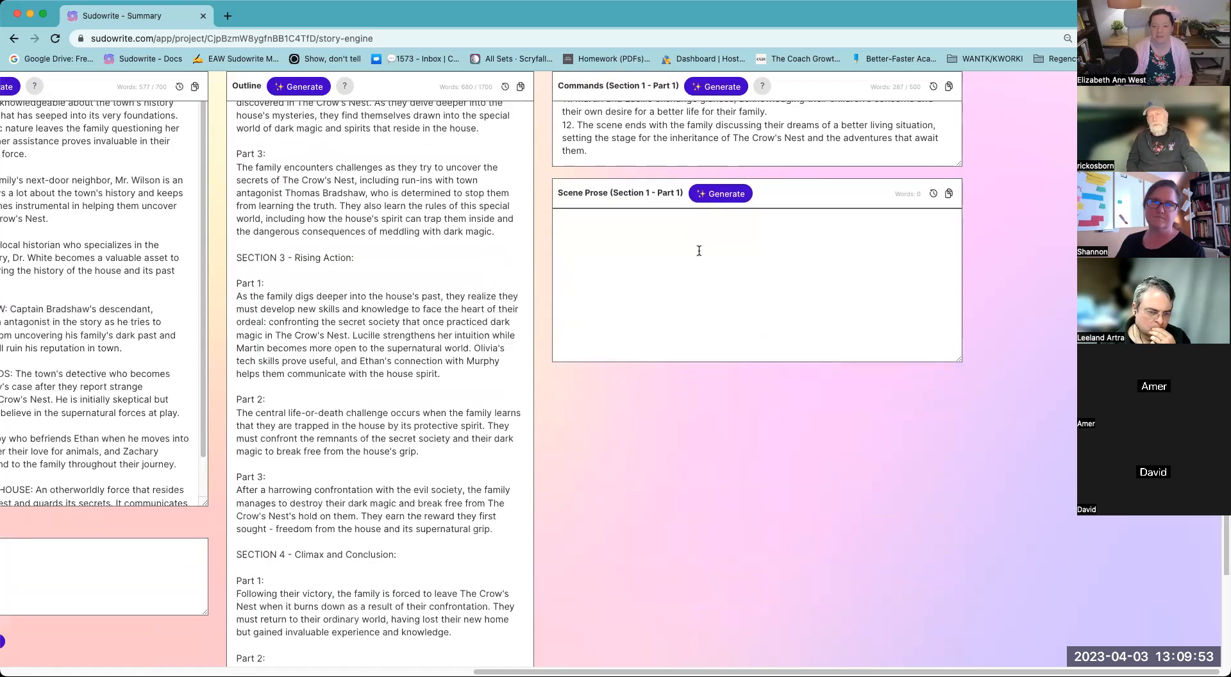
click(721, 196)
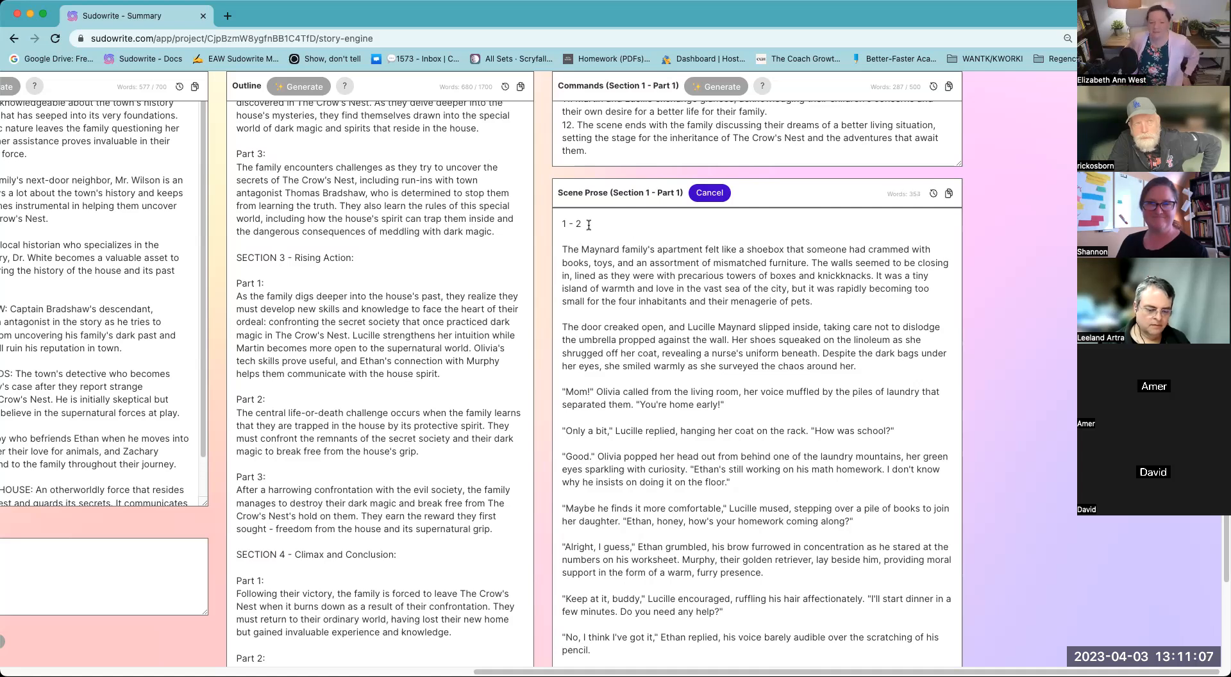
scroll(928, 507, down, 1)
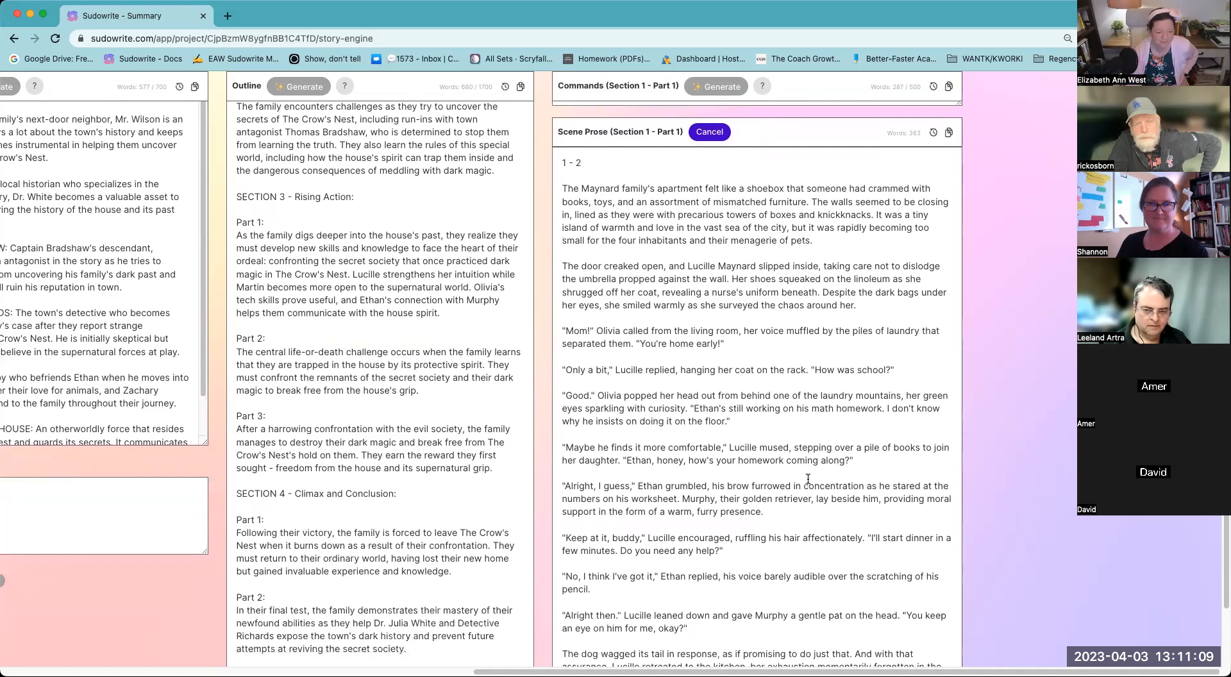
scroll(539, 283, up, 1)
scroll(556, 196, up, 10)
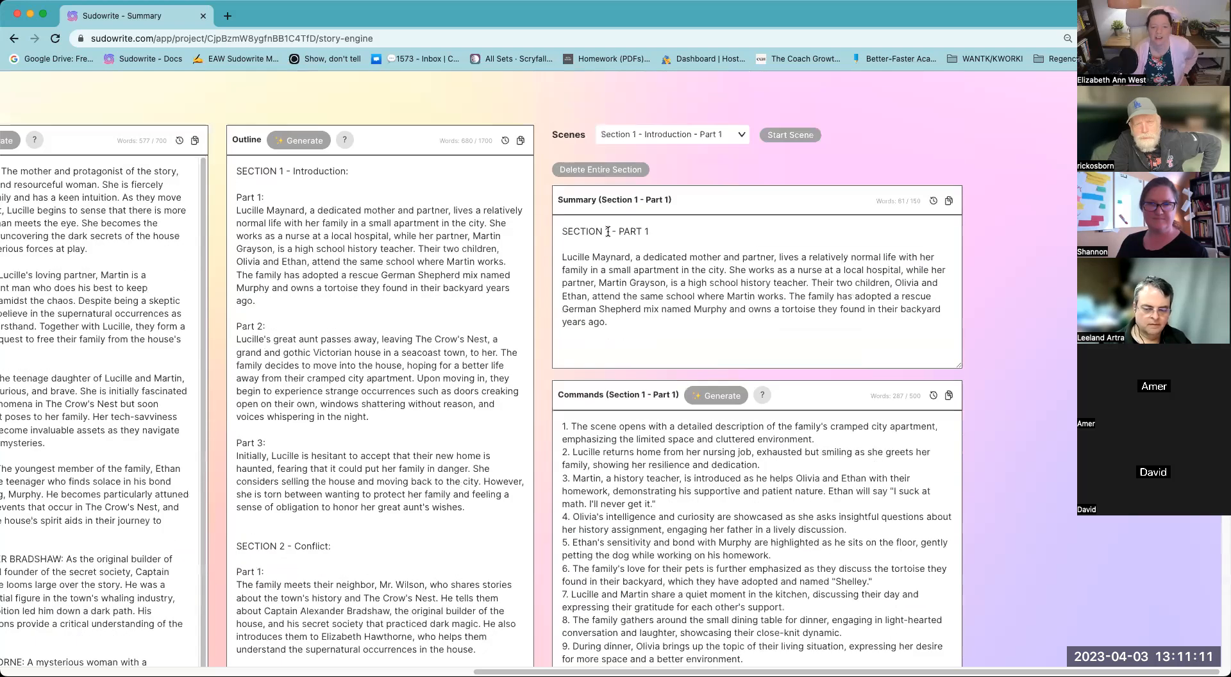
scroll(530, 438, down, 15)
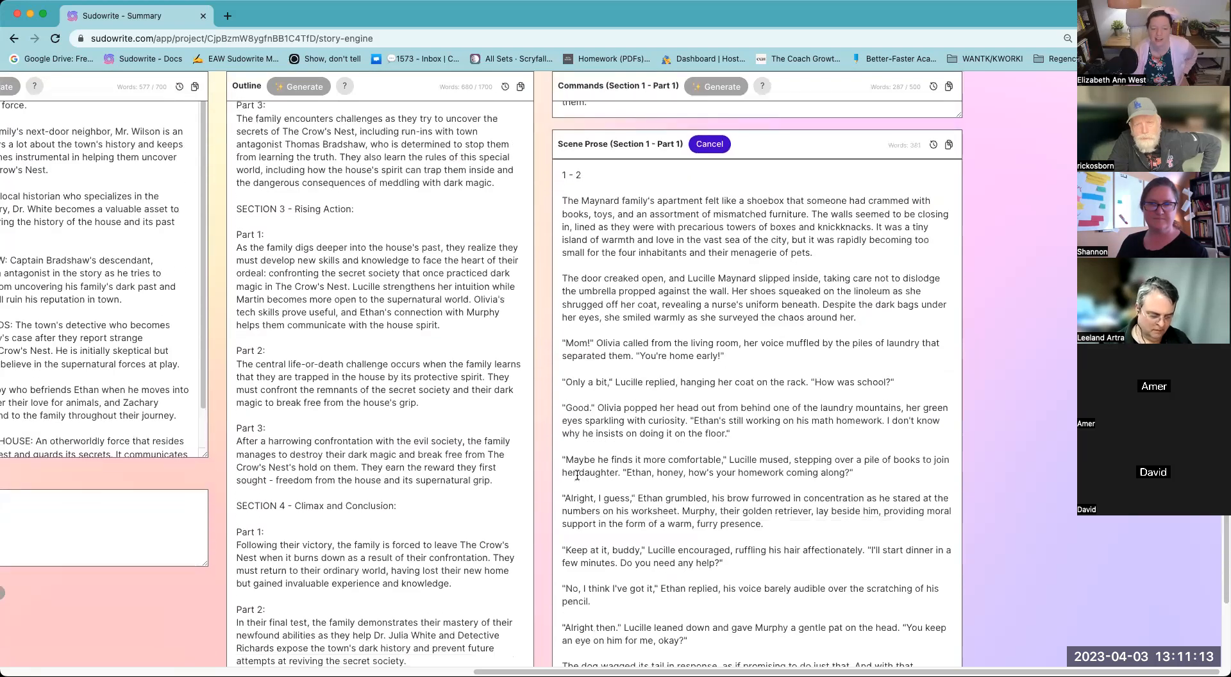
double_click(577, 590)
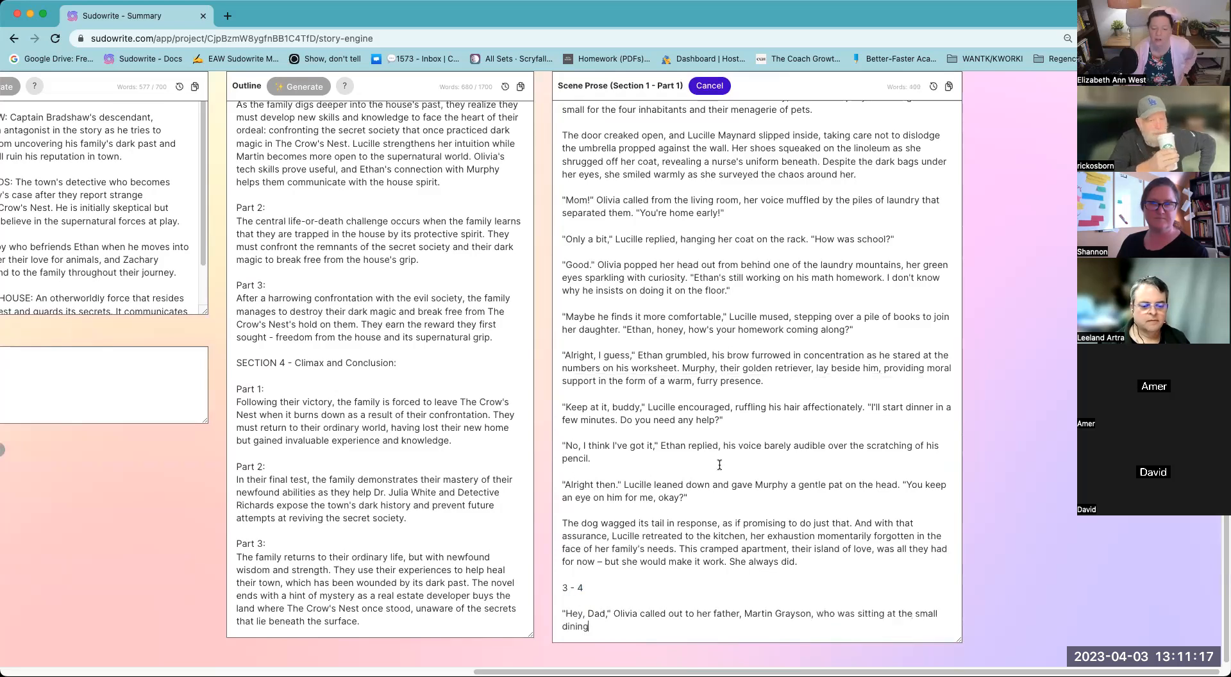
scroll(610, 233, up, 8)
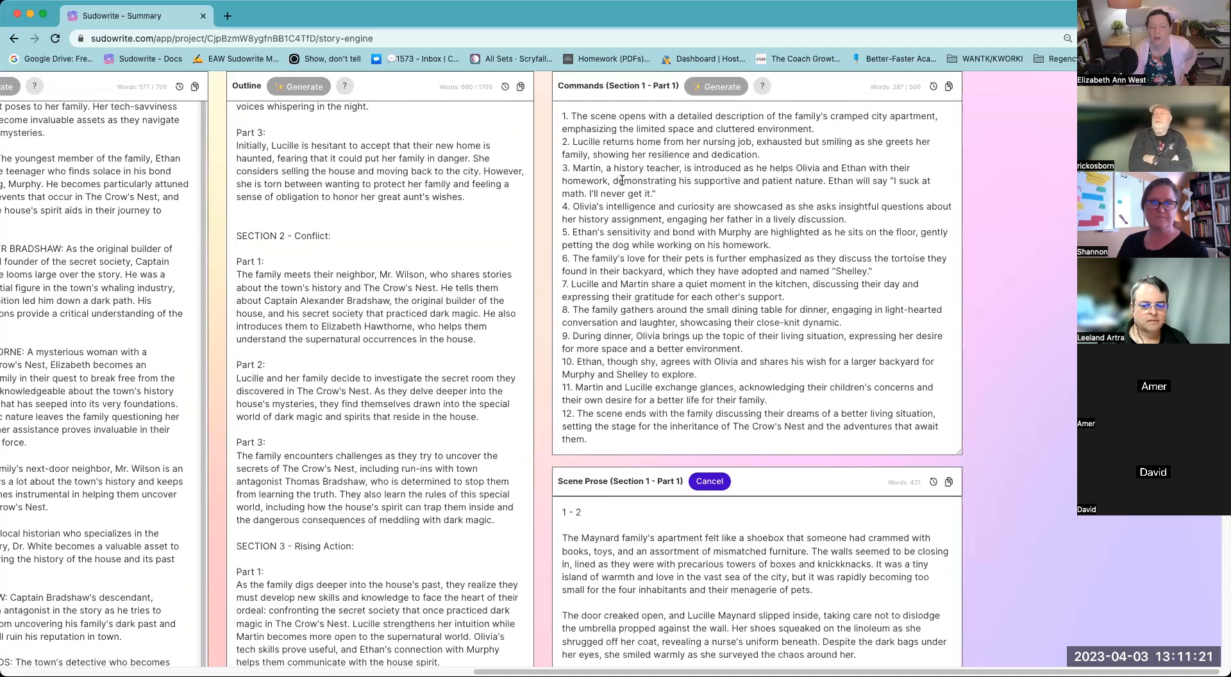
scroll(829, 488, down, 8)
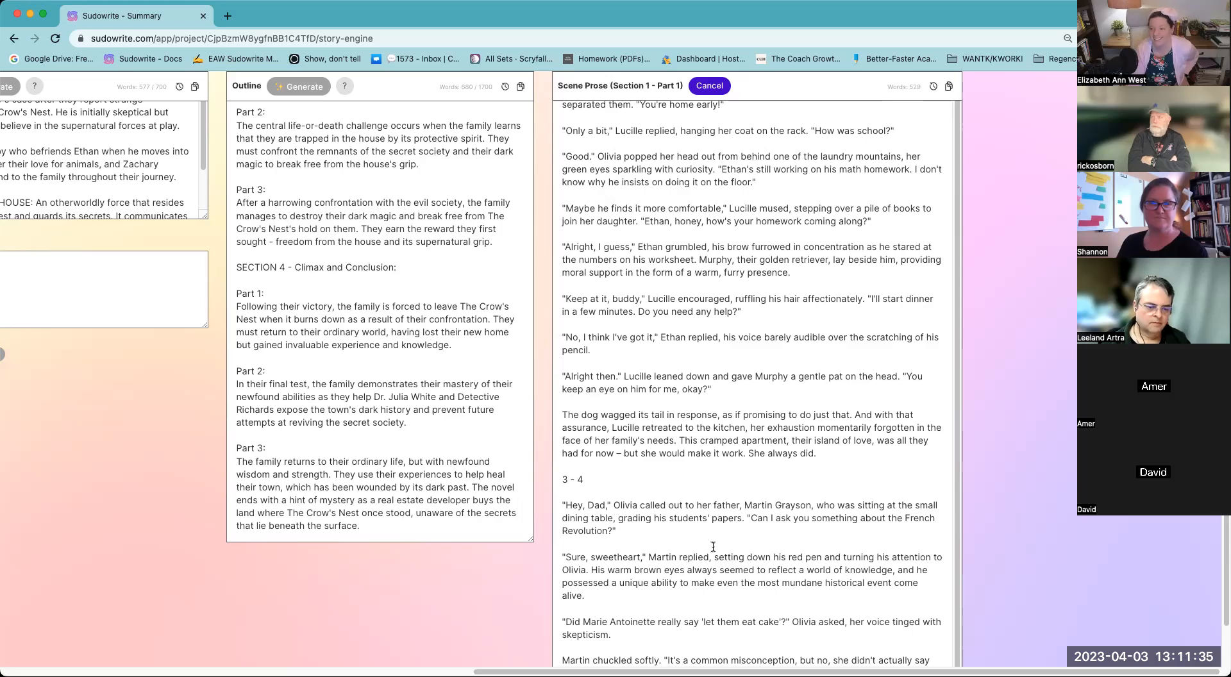
- Read through the Section 1 - Part 1 prose from passage 3 - 4 to passage 11 - 12 as it is written
scroll(714, 546, down, 3)
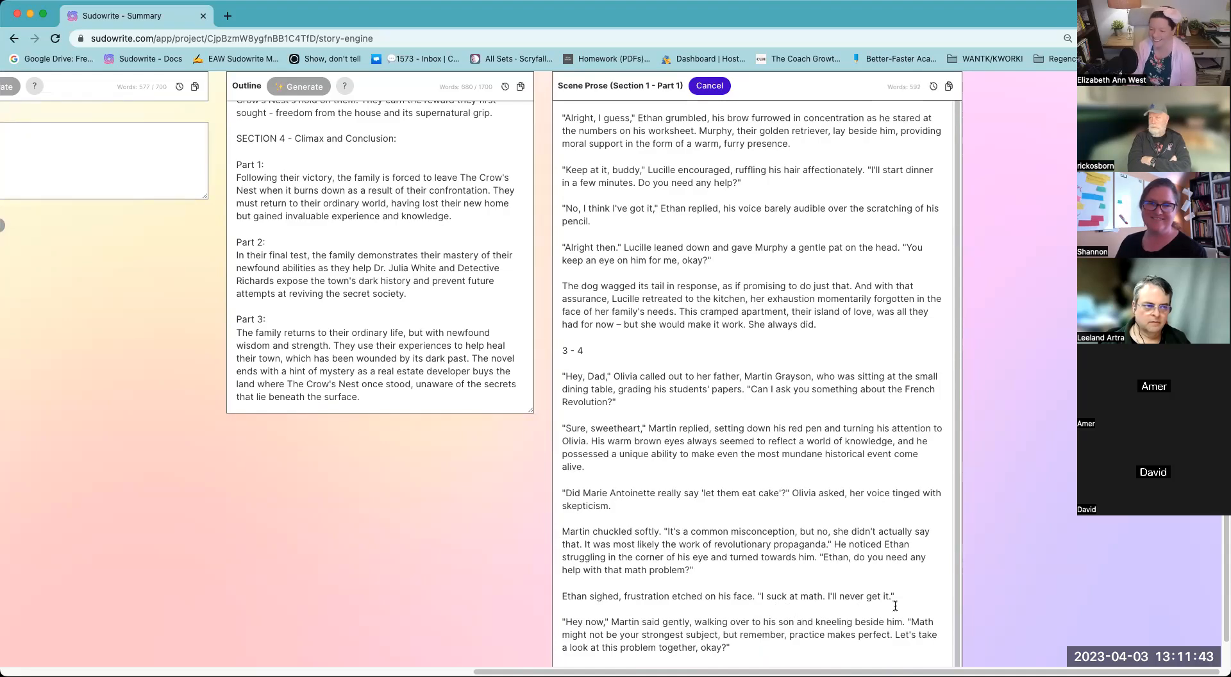
scroll(911, 597, down, 1)
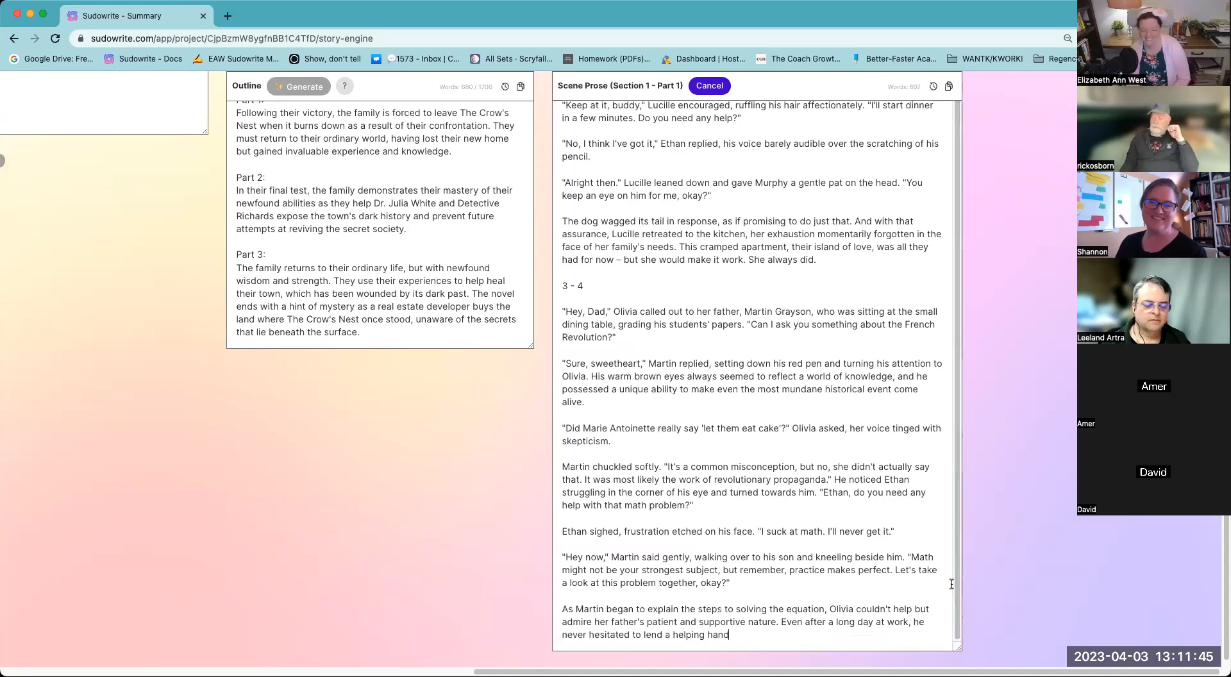
scroll(950, 583, down, 1)
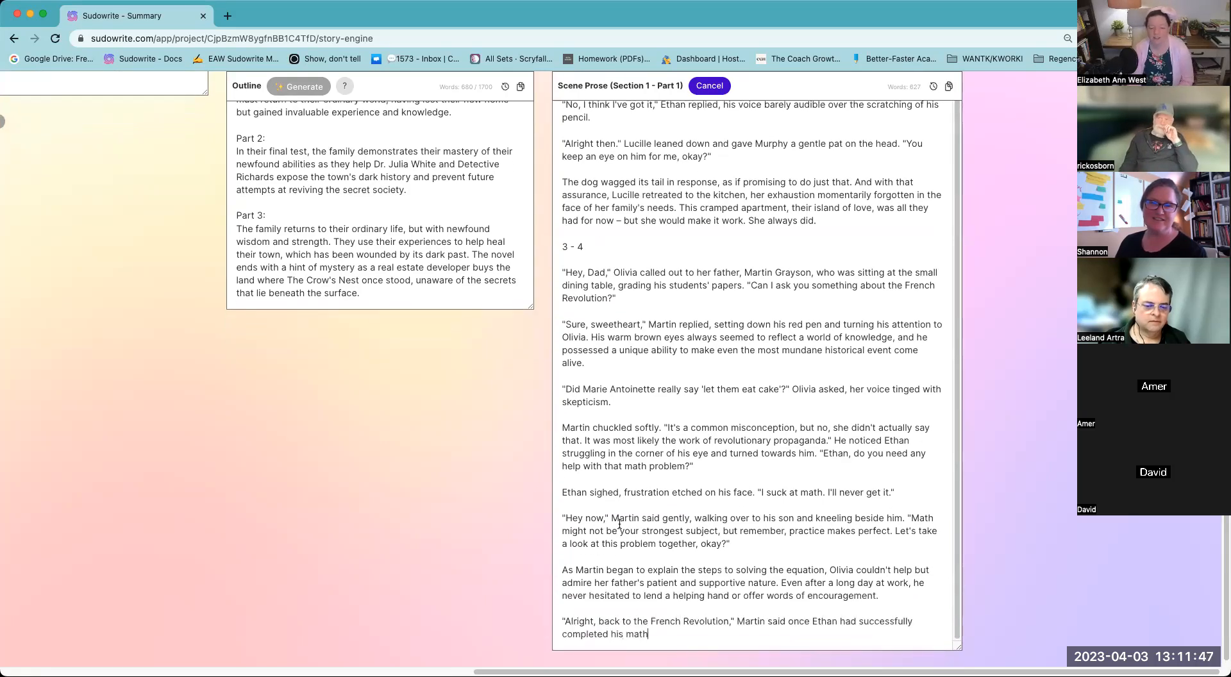
scroll(762, 564, down, 1)
scroll(762, 565, down, 1)
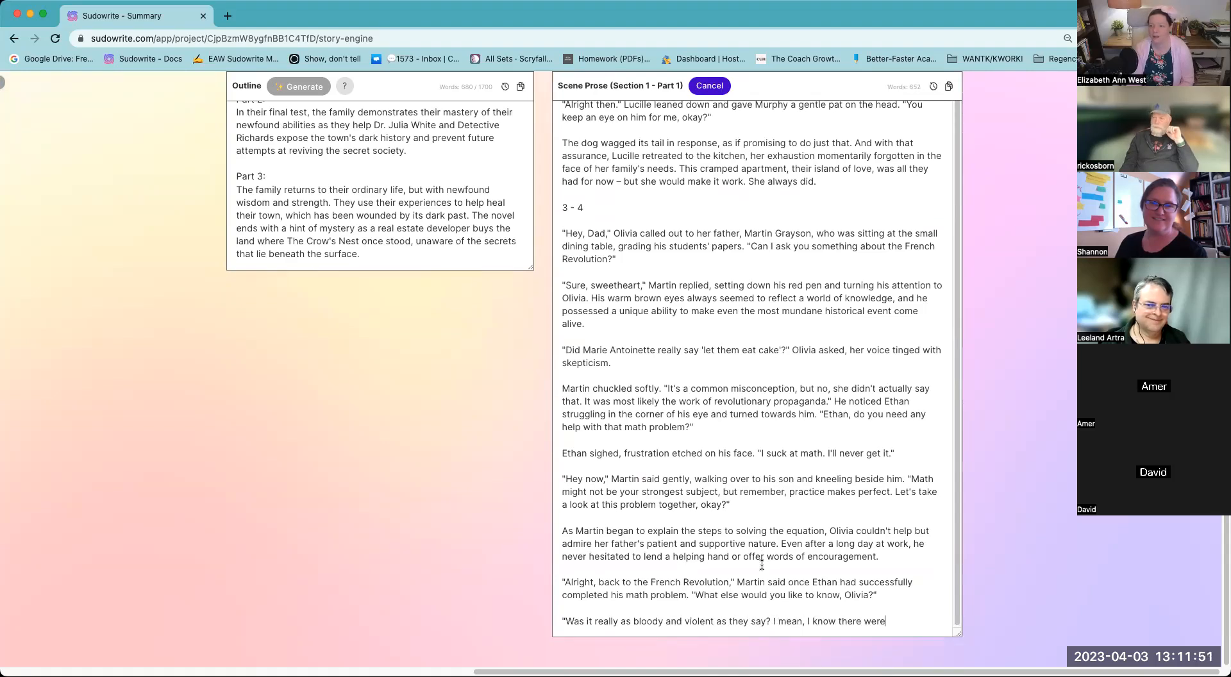
scroll(759, 565, down, 1)
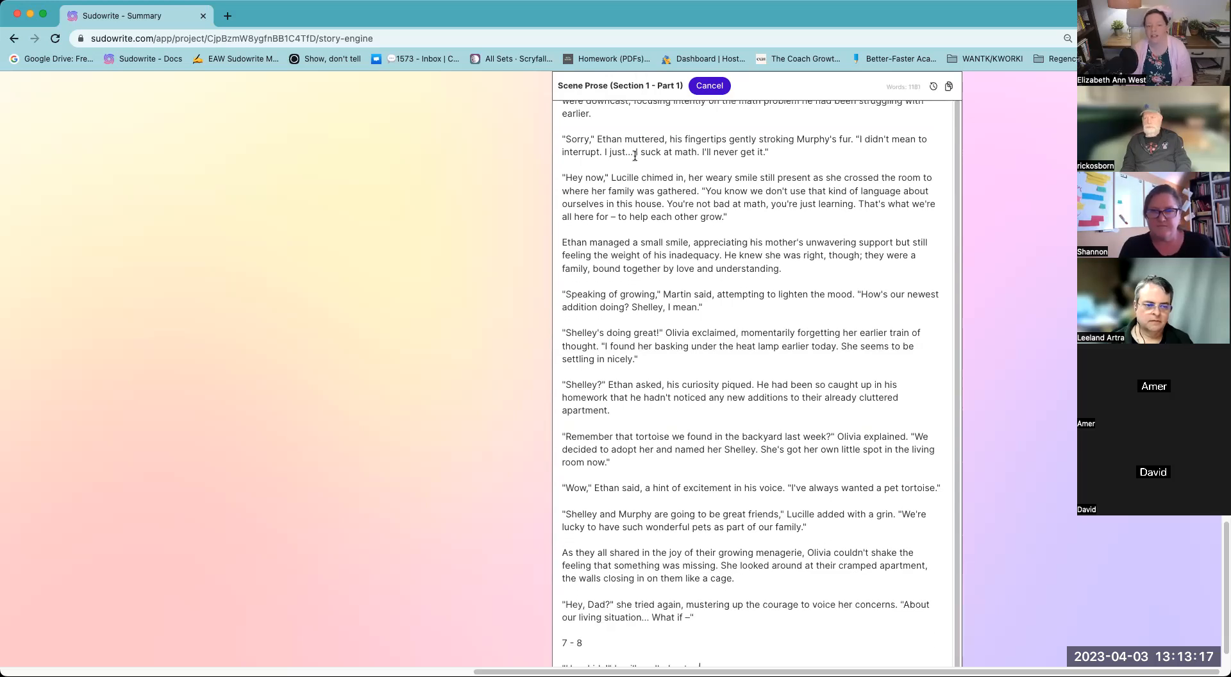
right_click(660, 336)
click(659, 338)
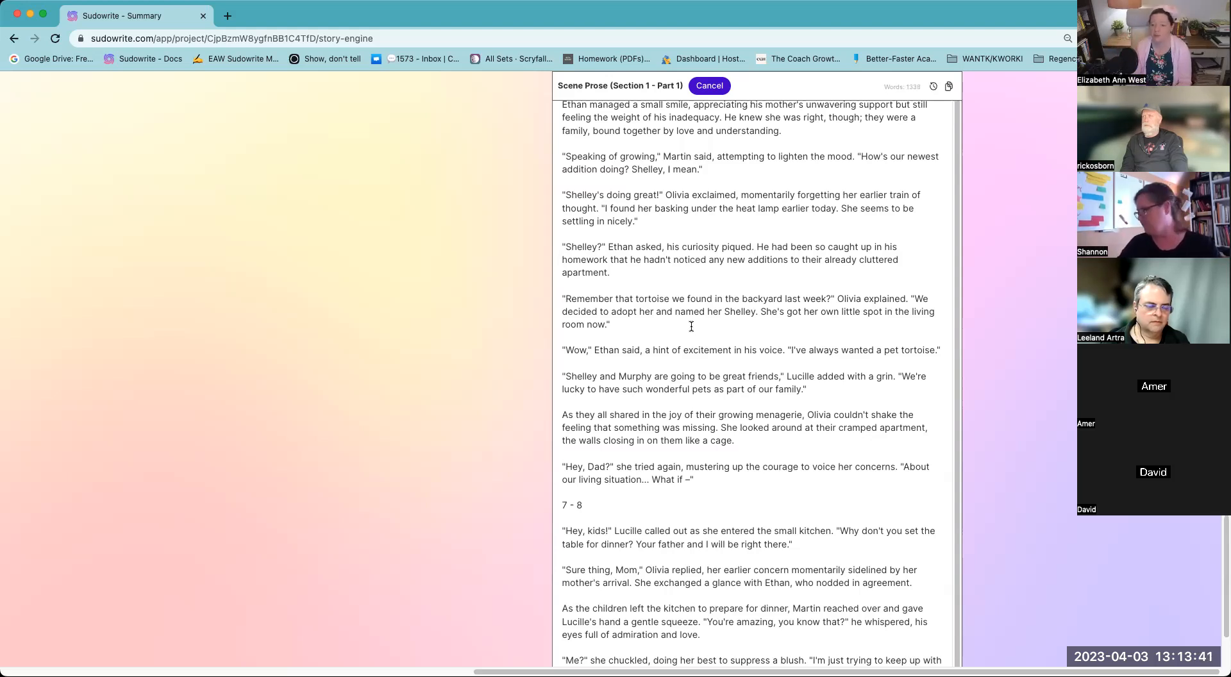
scroll(692, 326, down, 5)
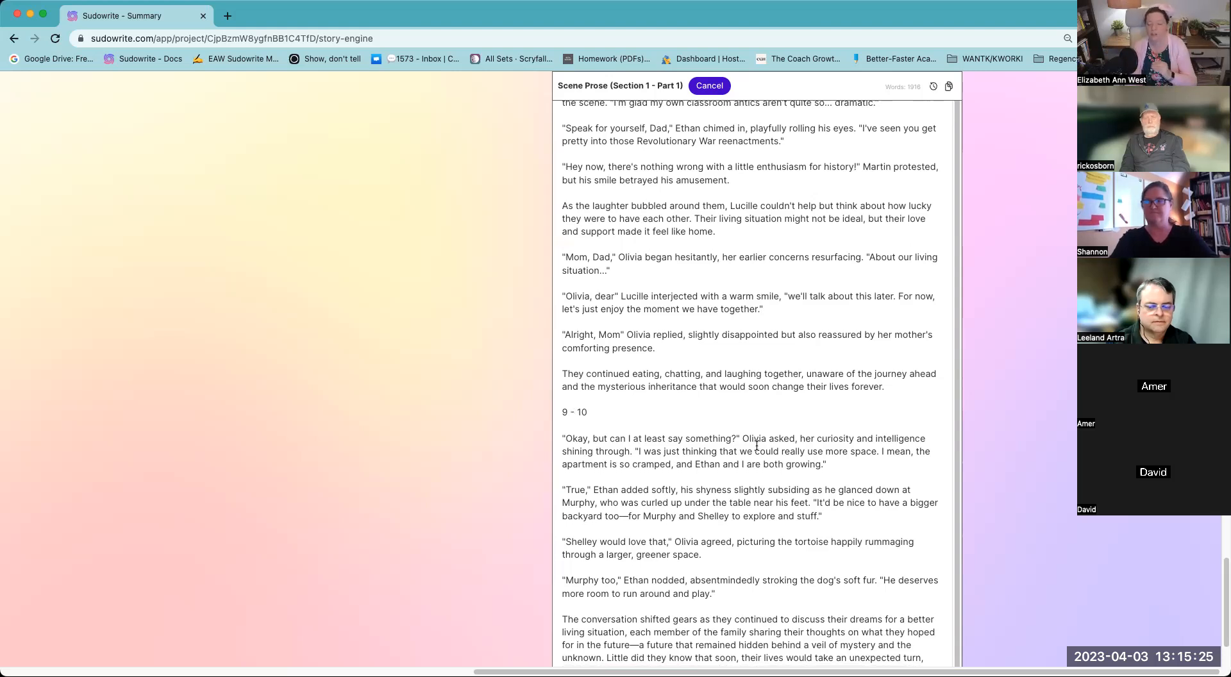
scroll(756, 442, down, 3)
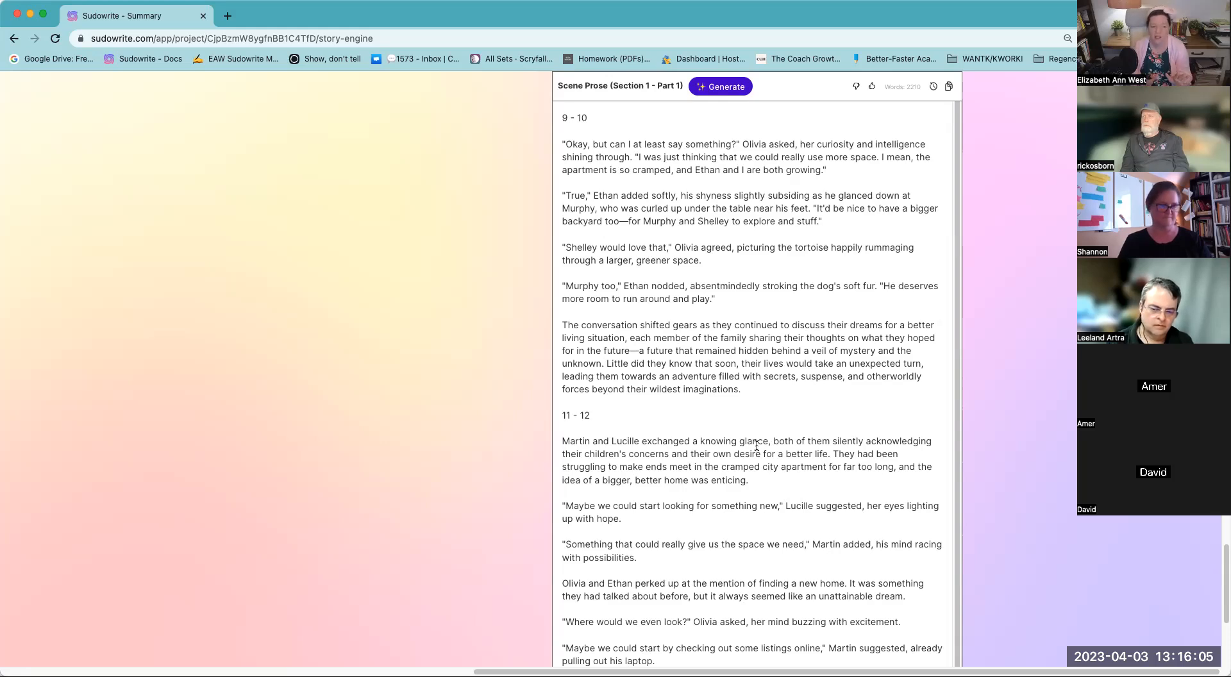
scroll(714, 543, down, 1)
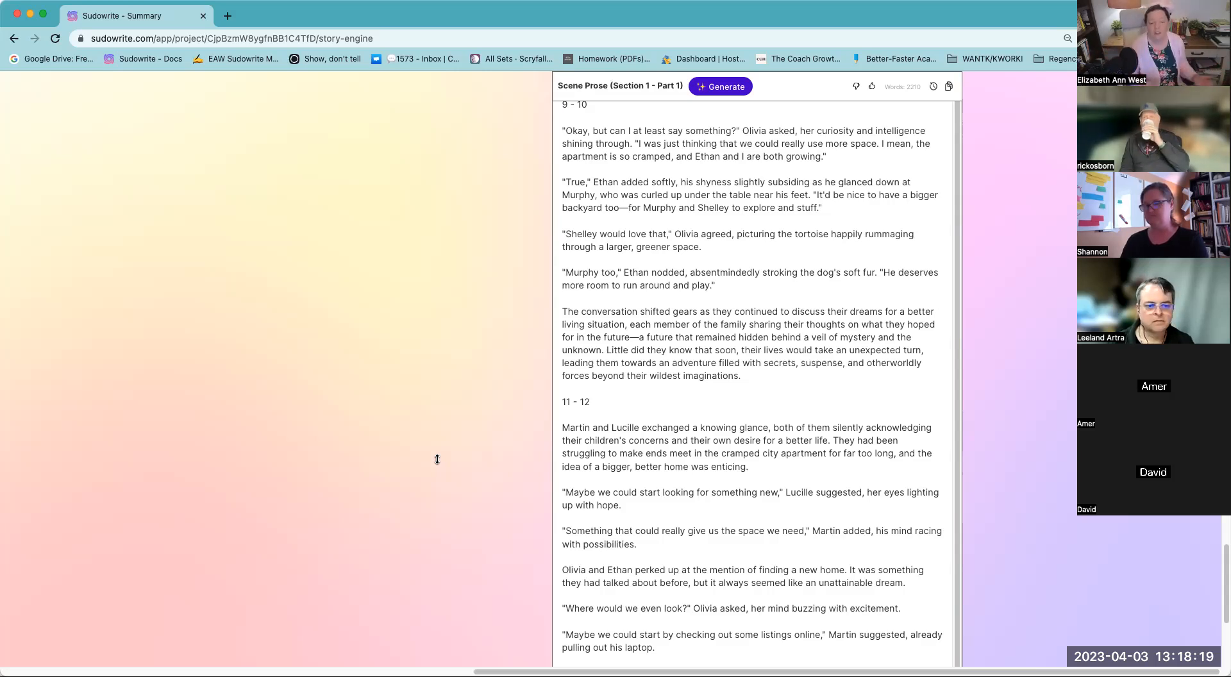
- Review the scene's commands again and reread the prose from the opening to the final passages
scroll(630, 242, up, 5)
scroll(630, 242, up, 10)
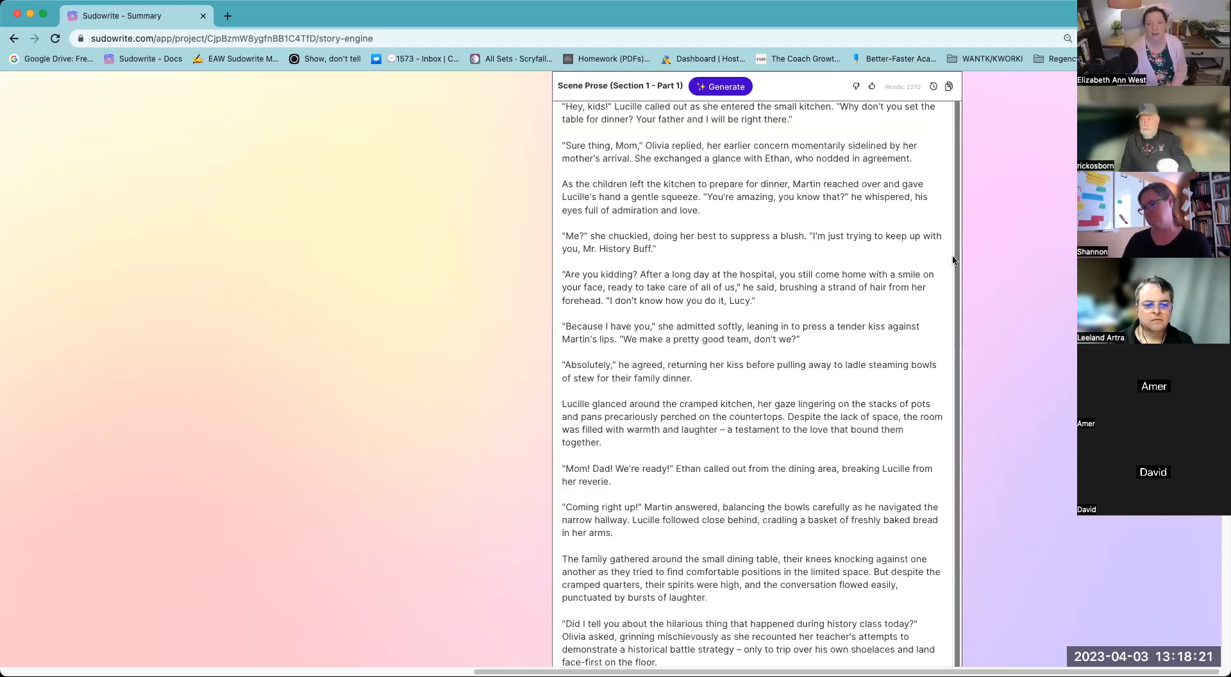
scroll(999, 261, up, 10)
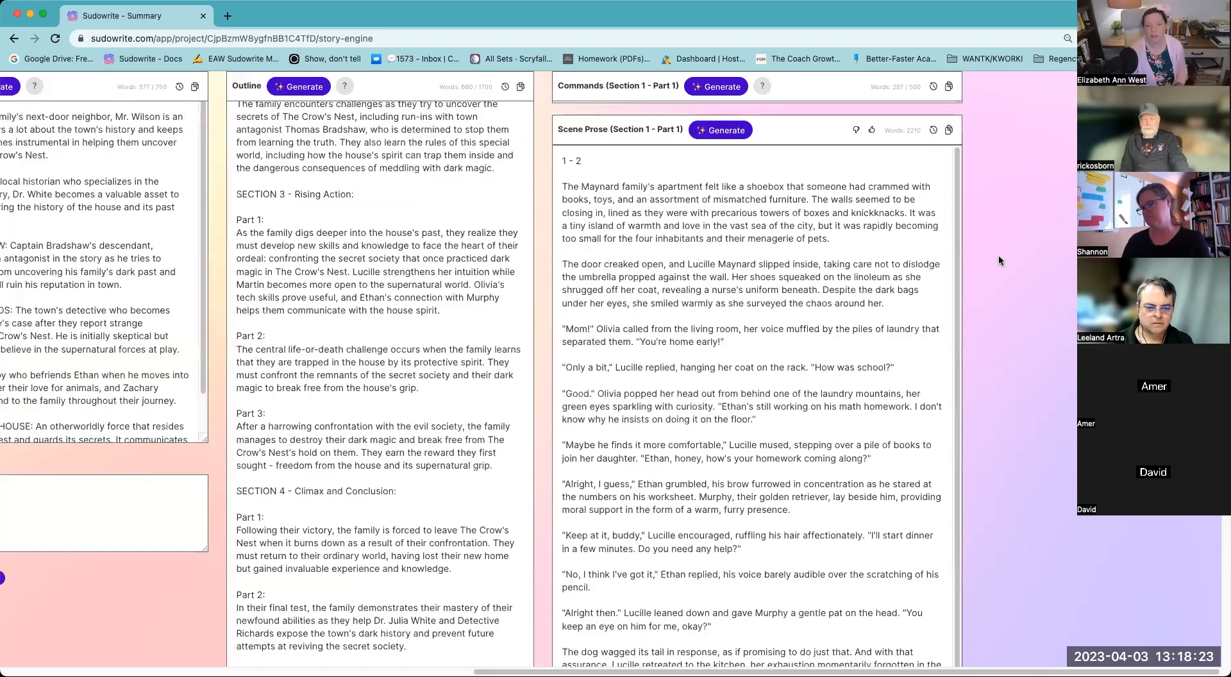
scroll(999, 256, down, 3)
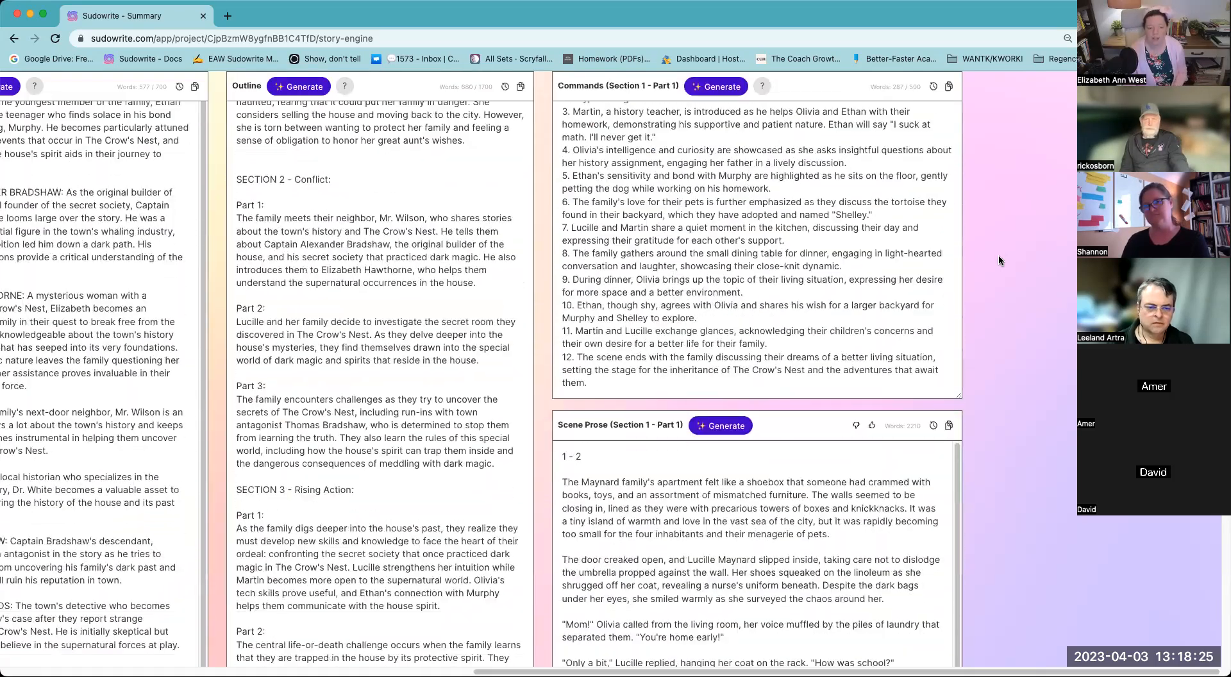
scroll(649, 179, down, 1)
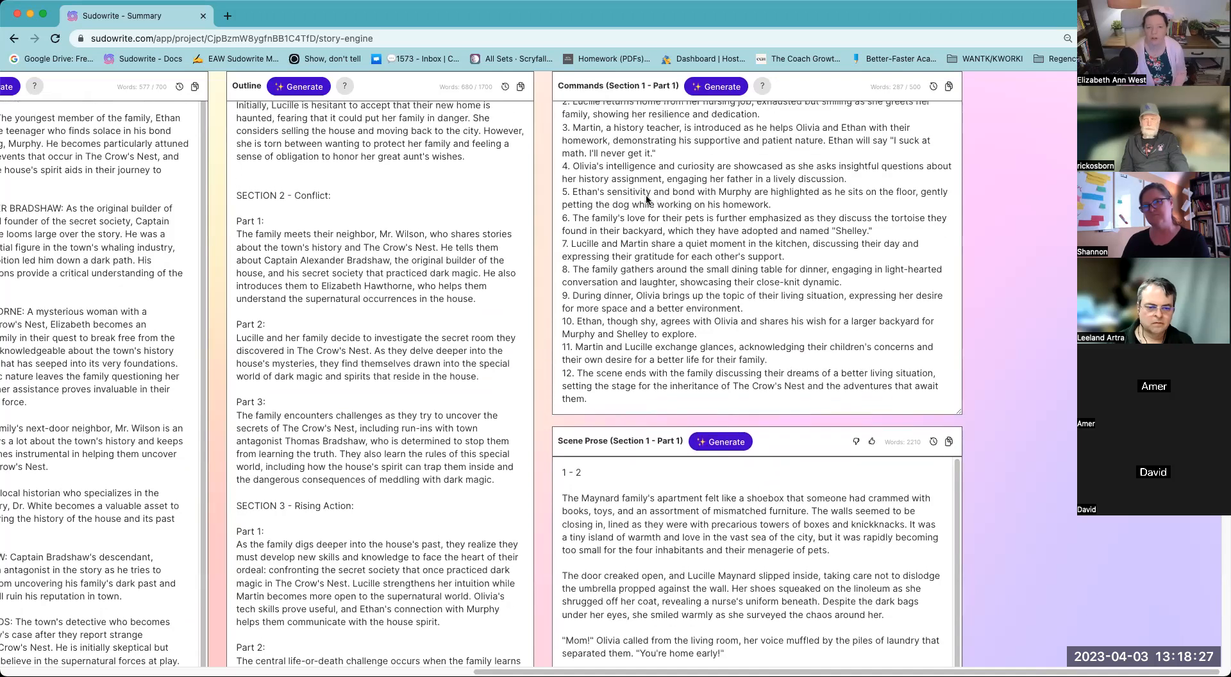
scroll(645, 166, down, 5)
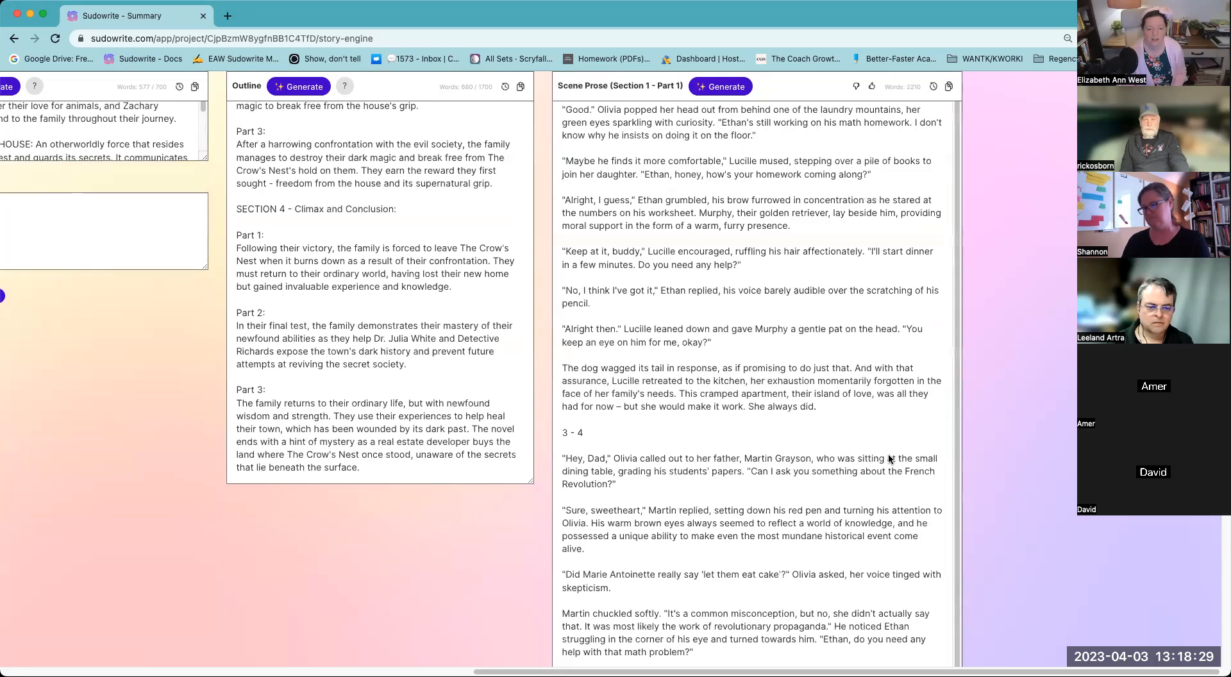
scroll(888, 453, down, 5)
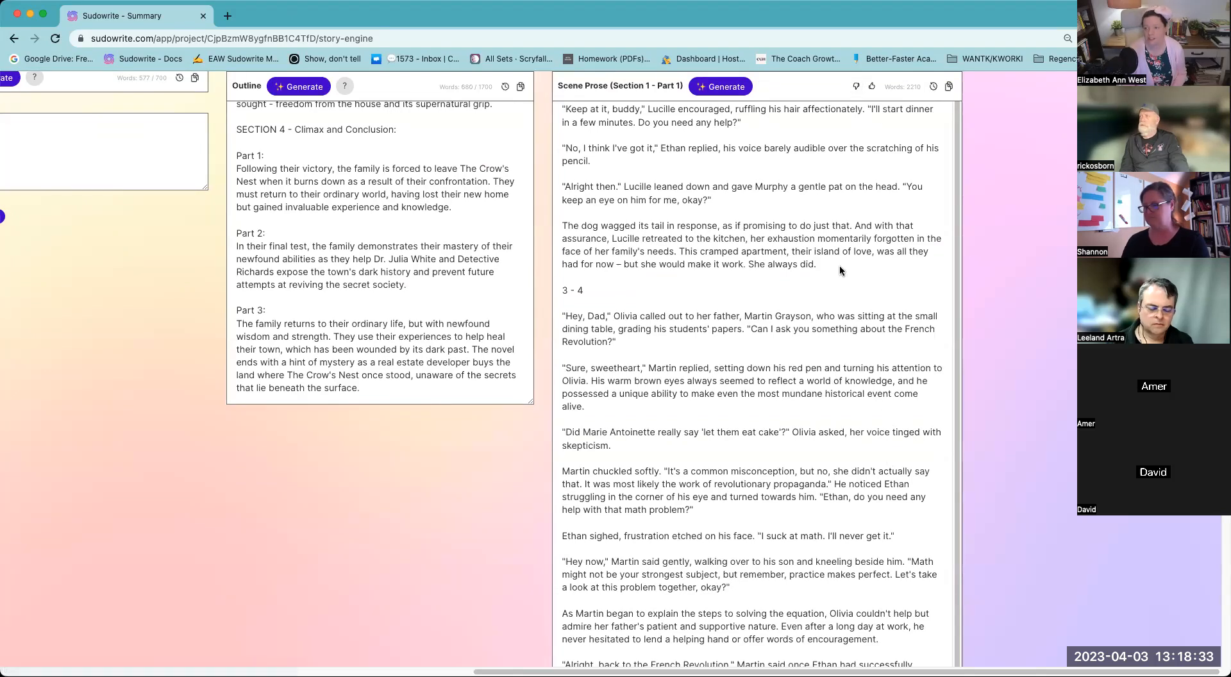
scroll(821, 344, down, 8)
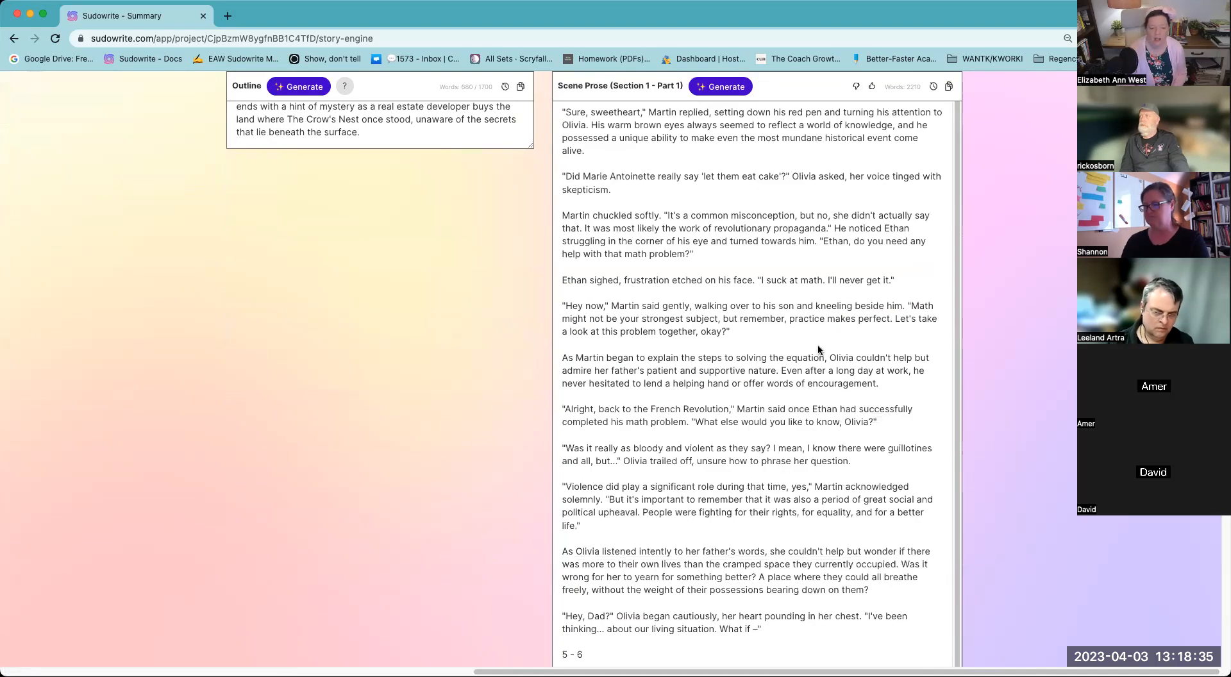
scroll(817, 344, down, 5)
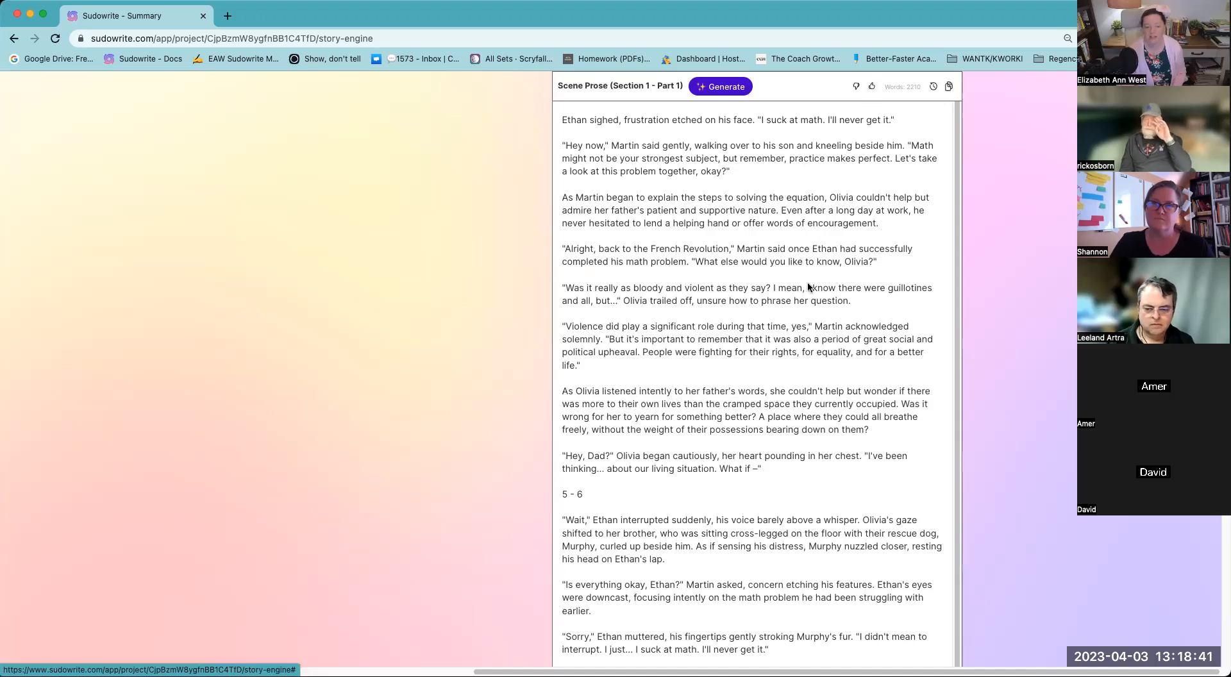
scroll(810, 308, down, 5)
scroll(810, 308, down, 10)
scroll(810, 308, down, 8)
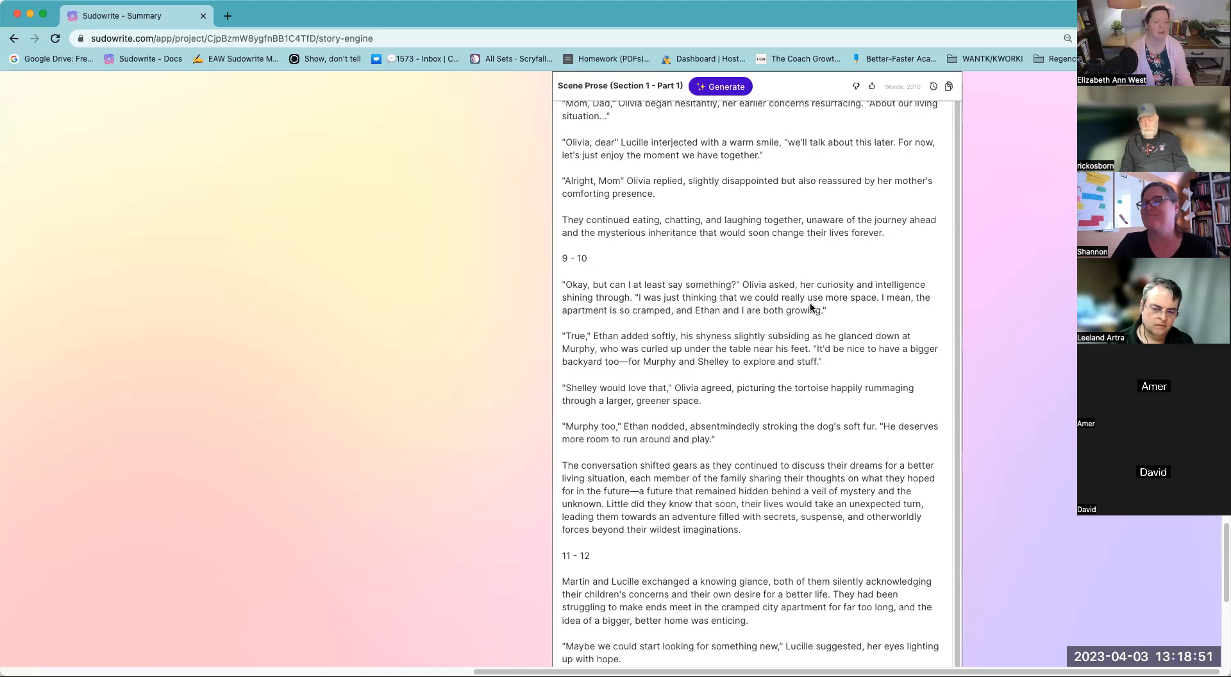
scroll(810, 305, down, 2)
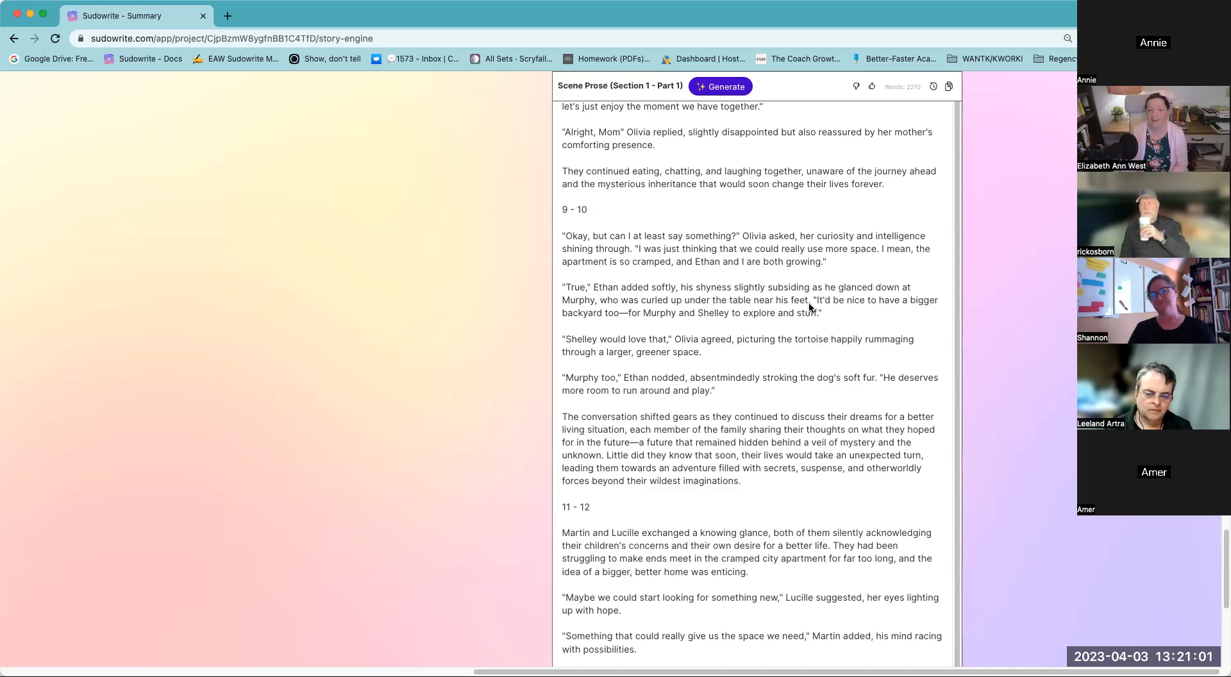
- Recheck the commands and summary of Section 1 - Part 1, and view the list of available scenes
scroll(810, 307, up, 2)
scroll(810, 303, up, 15)
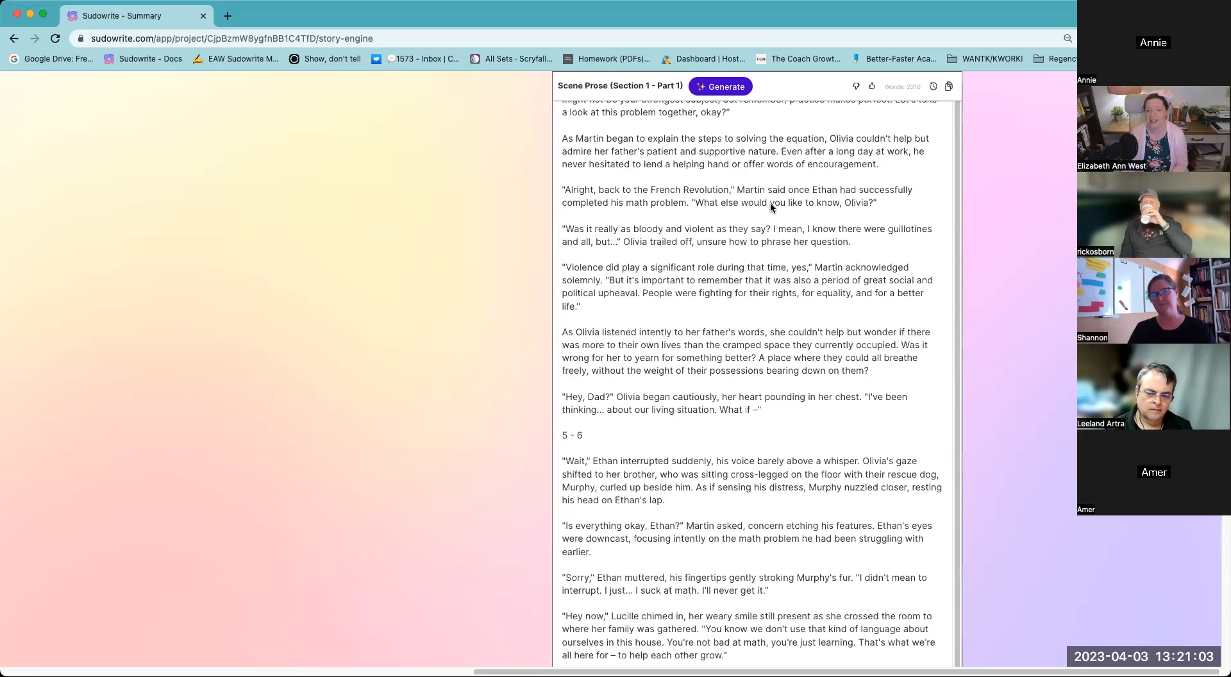
scroll(775, 210, up, 10)
scroll(756, 302, down, 5)
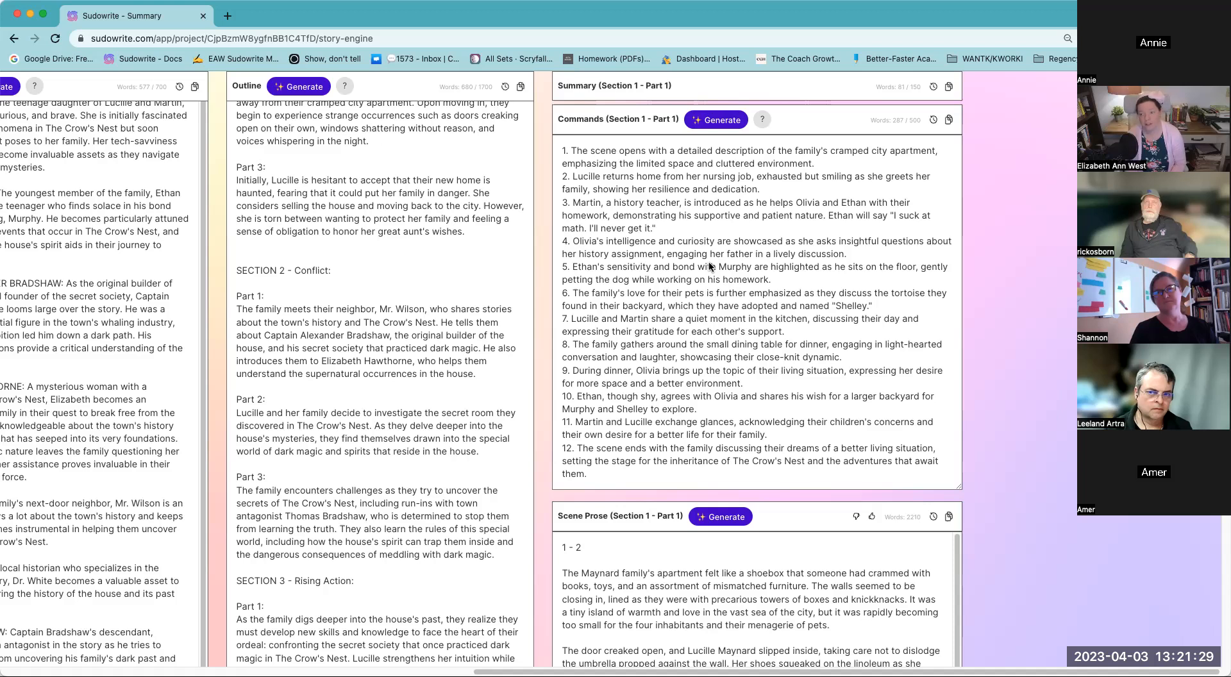
scroll(721, 254, up, 5)
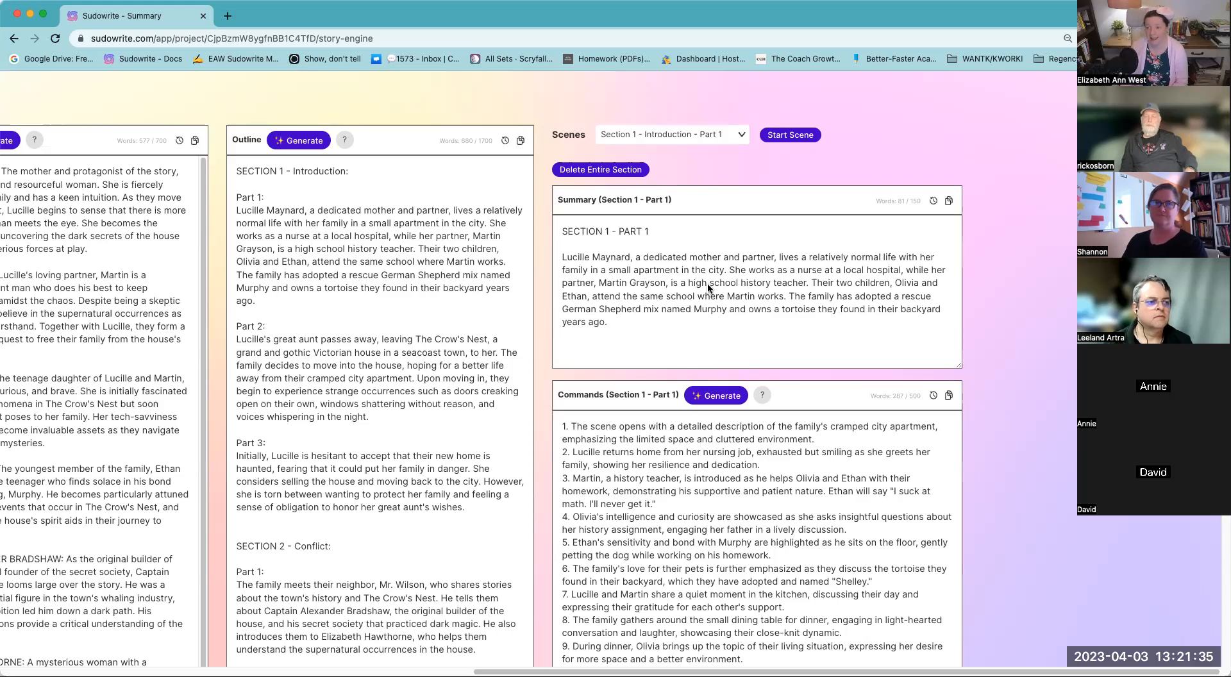
click(725, 135)
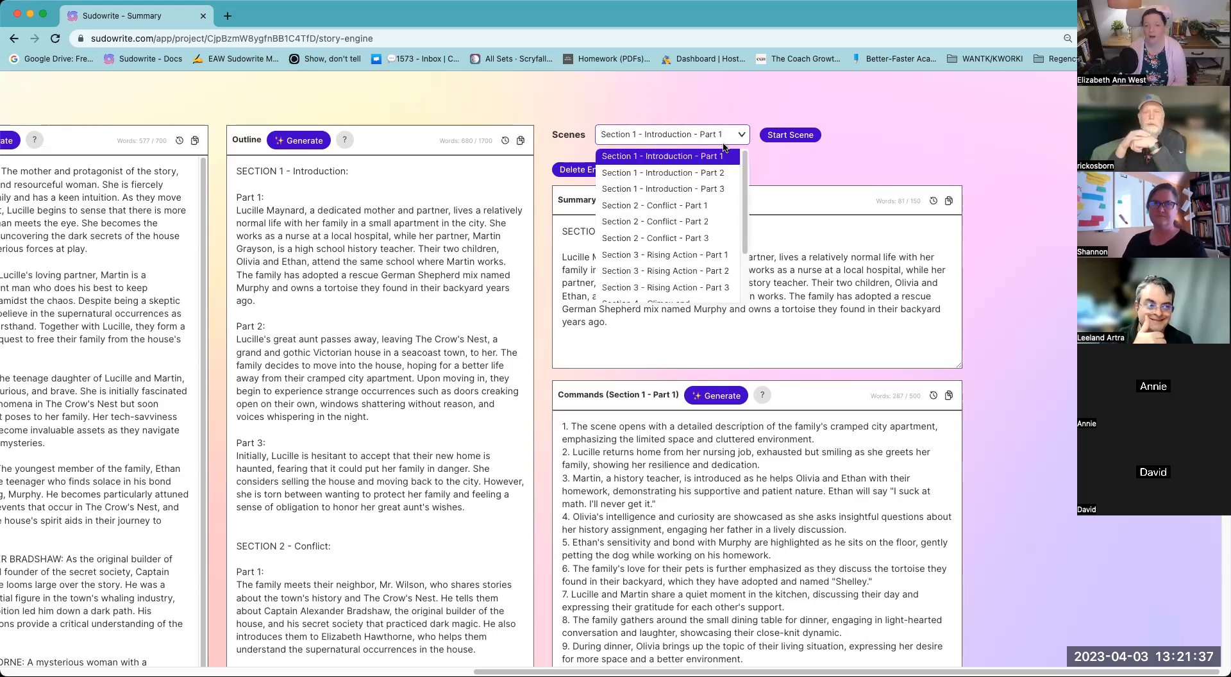
click(690, 160)
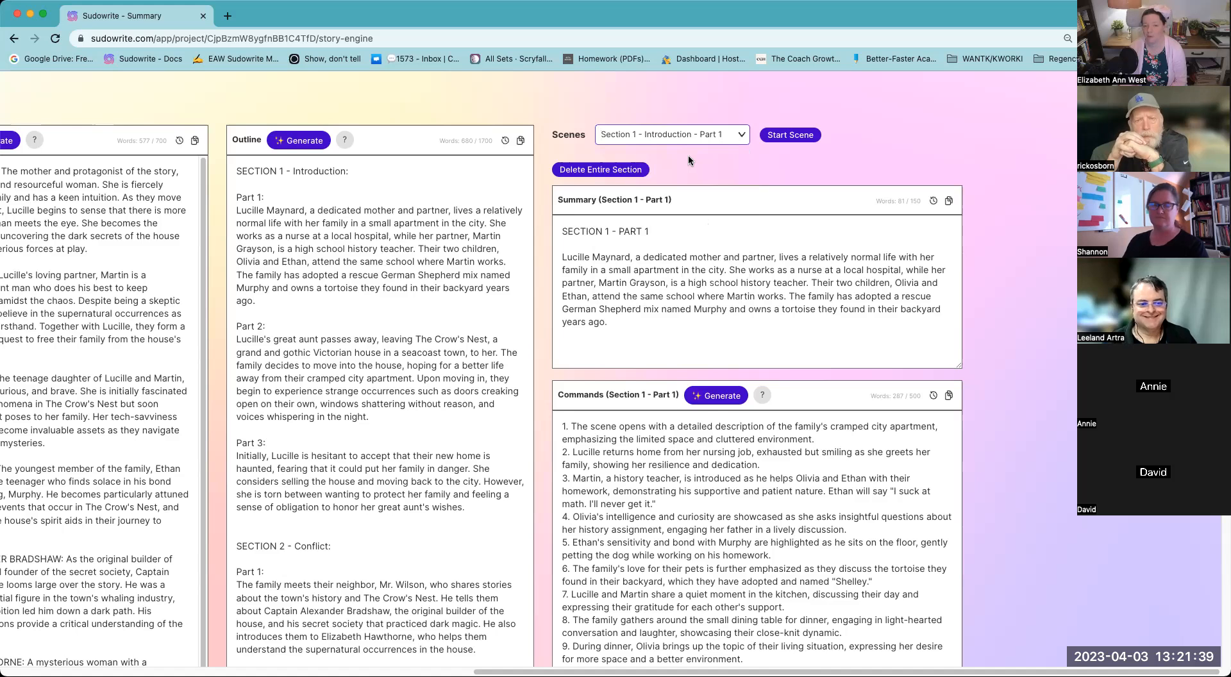
- Start a second Section 1 - Introduction - Part 1 scene and copy the first scene's twelve commands into its empty Commands box
click(785, 137)
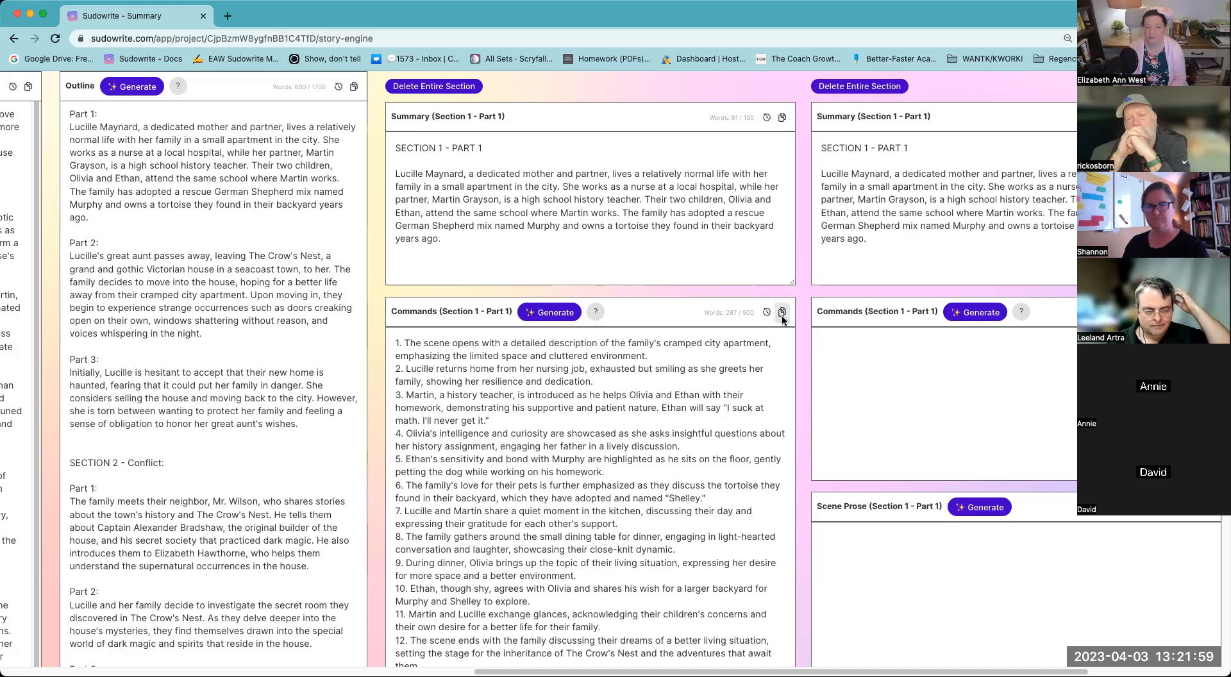
click(834, 337)
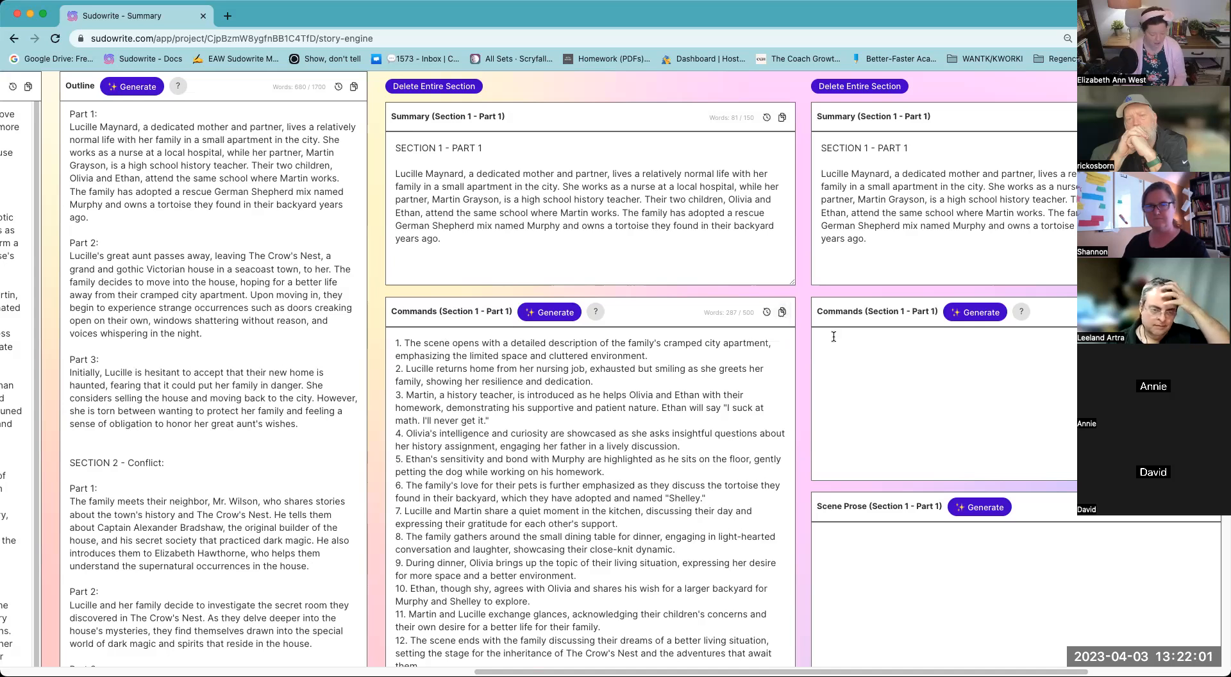
text(1. The scene opens with a detailed description of the family's cramped city apartment, emphasizing the limited space and cluttered environment. 2. Lucille returns home from her nursing job, exhausted but smiling as she greets her family, showing her resilience and dedication. 3. Martin, a history teacher, is introduced as he helps Olivia and Ethan with their homework, demonstrating his supportive and patient nature. Ethan will say "I suck at math. I'll never get it." 4. Olivia's intelligence and curiosity are showcased as she asks insightful questions about her history assignment, engaging her father in a lively discussion. 5. Ethan's sensitivity and bond with Murphy are highlighted as he sits on the floor, gently petting the dog while working on his homework. 6. The family's love for their pets is further emphasized as they discuss the tortoise they found in their backyard, which they have adopted and named "Shelley." 7. Lucille and Martin share a quiet moment in the kitchen, discussing their day and expressing their gratitude for each other's support. 8. The family gathers around the small dining table for dinner, engaging in light-hearted conversation and laughter, showcasing their close-knit dynamic. 9. During dinner, Olivia brings up the topic of their living situation, expressing her desire for more space and a better environment. 10. Ethan, though shy, agrees with Olivia and shares his wish for a larger backyard for Murphy and Shelley to explore. 11. Martin and Lucille exchange glances, acknowledging their children's concerns and their own desire for a better life for their family. 12. The scene ends with the family discussing their dreams of a better living situation, setting the stage for the inheritance of The Crow's Nest and the adventures that await them.)
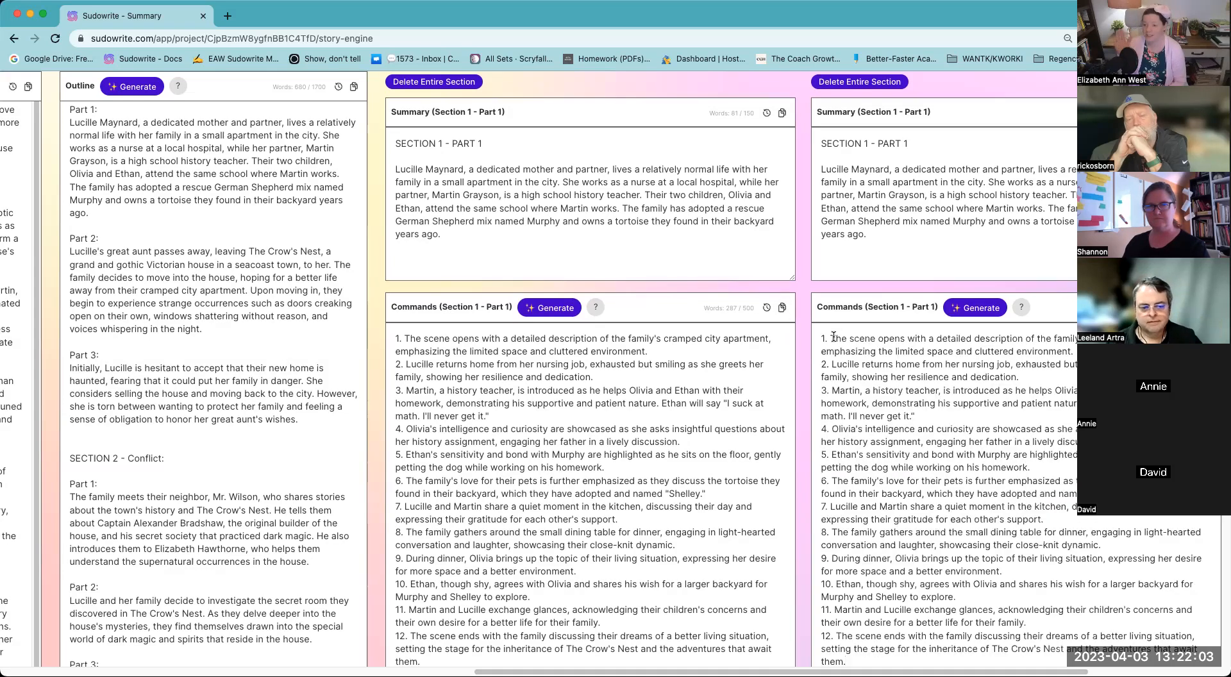
scroll(877, 524, down, 5)
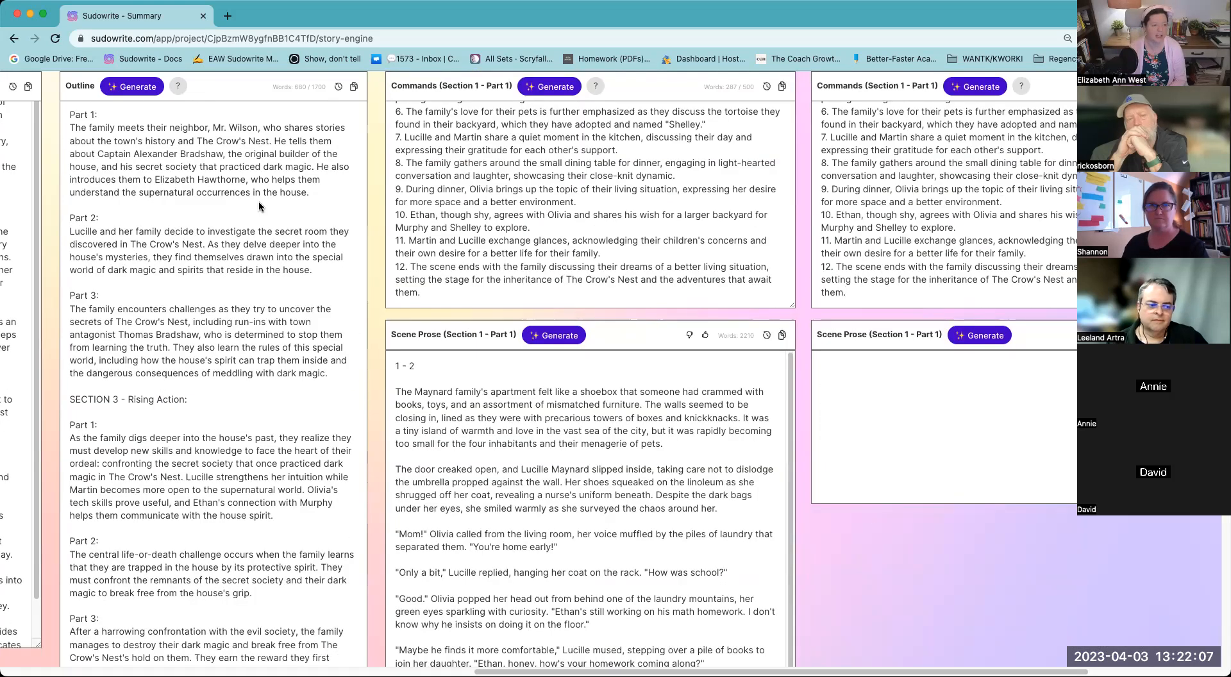
- Remove "modern reading audience," from the start of the Style description
drag(501, 667, 51, 648)
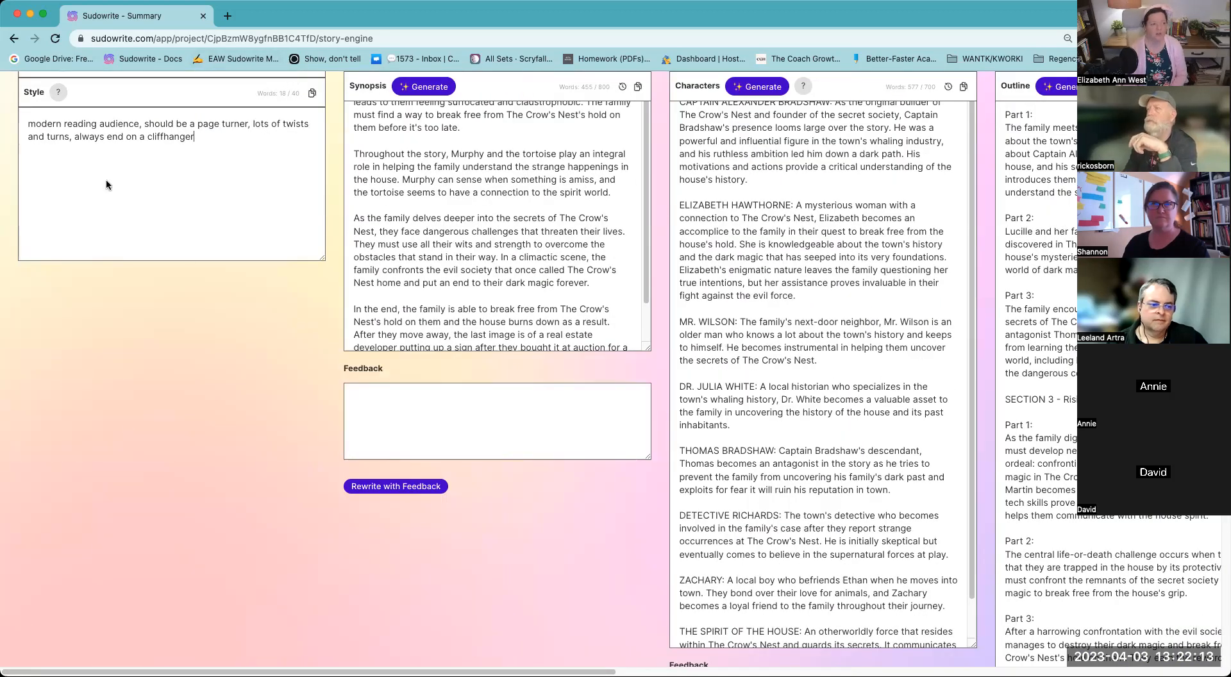
drag(217, 141, 22, 117)
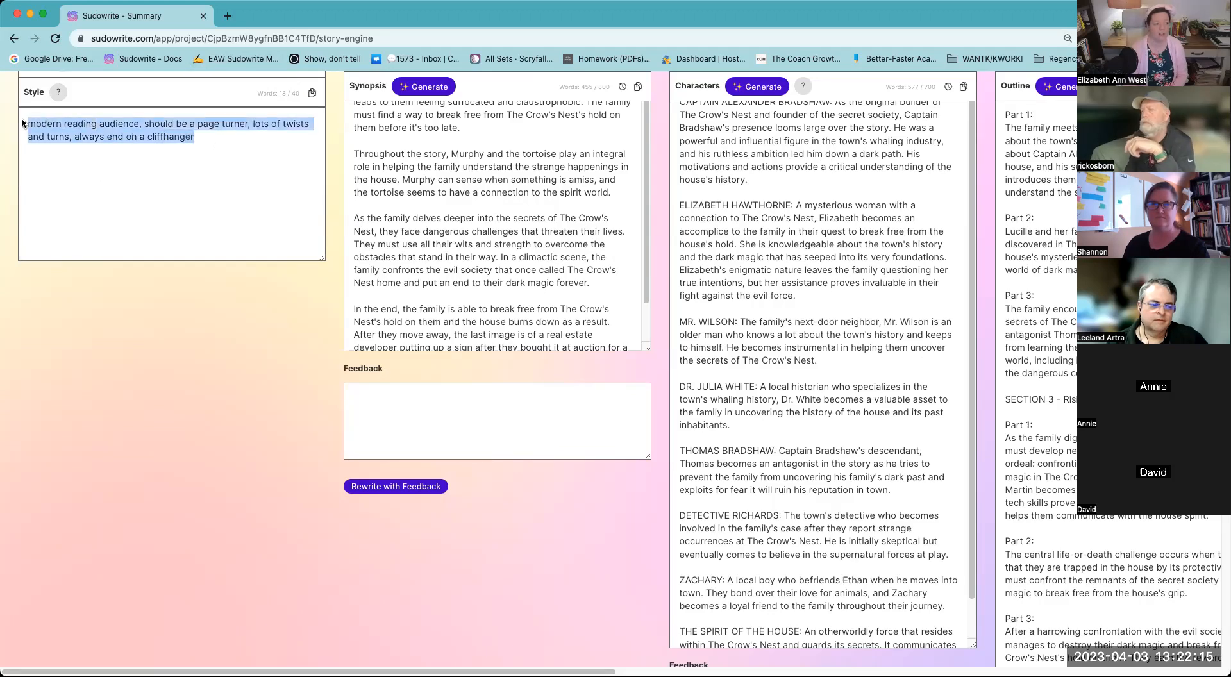
click(153, 124)
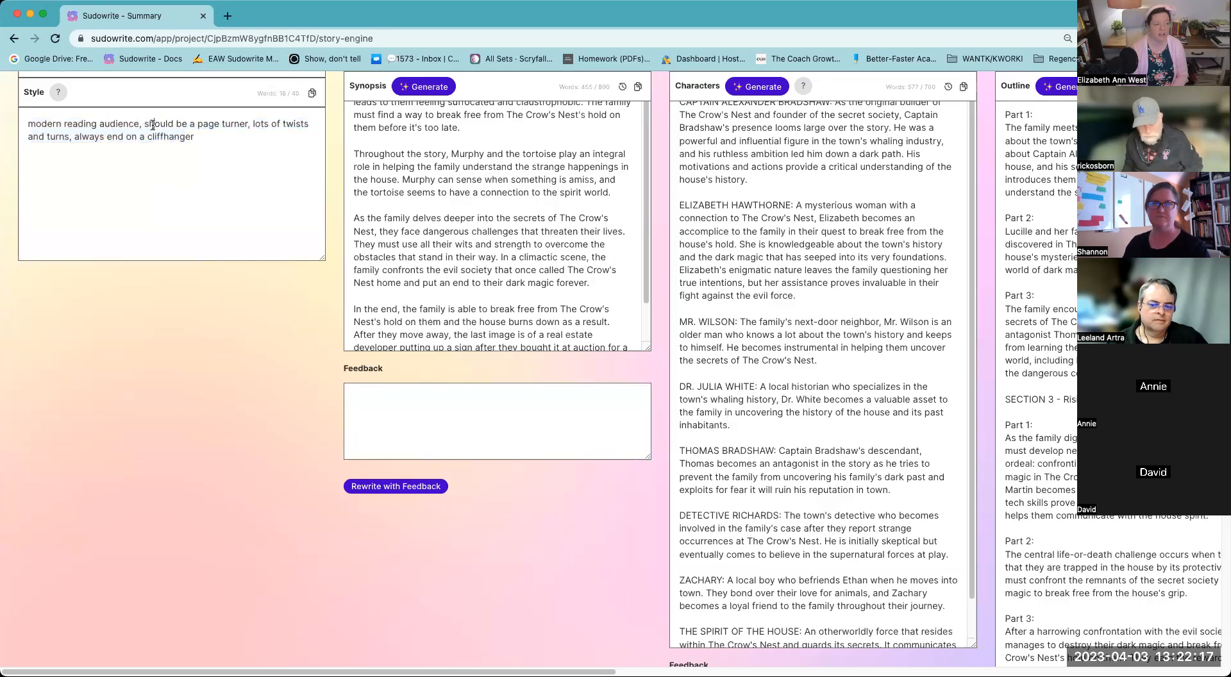
drag(140, 124, 6, 126)
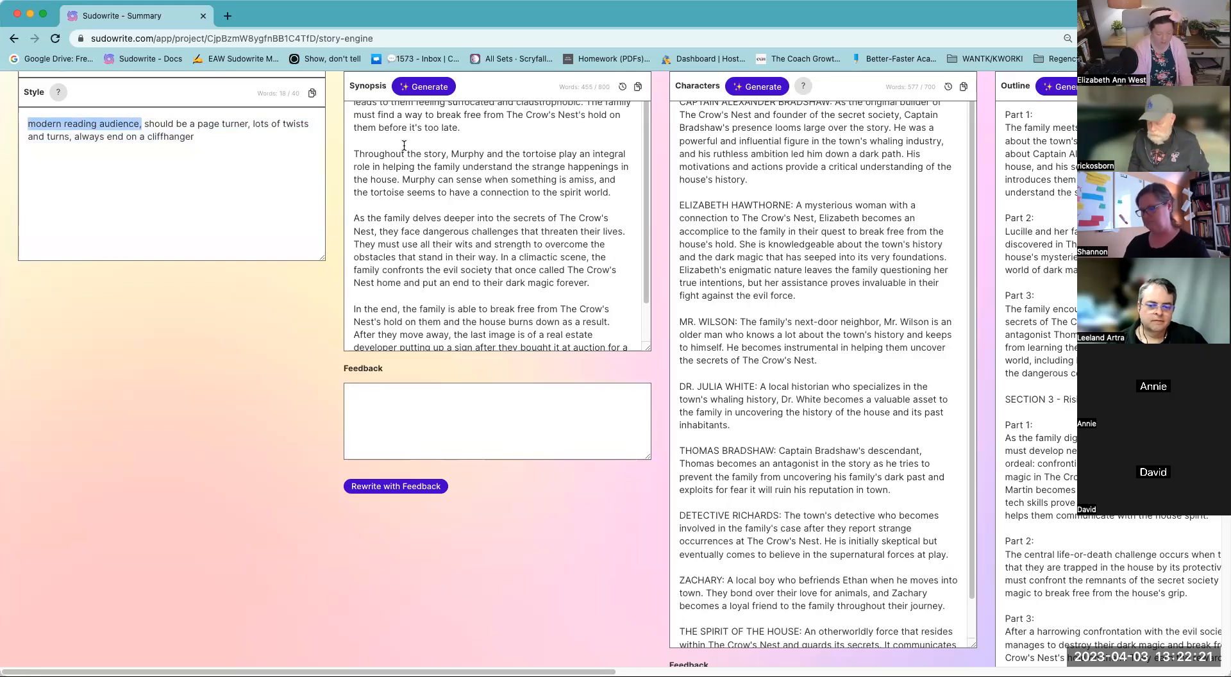
text(no ex)
key(BackSpace)
key(BackSpace)
key(BackSpace)
key(BackSpace)
key(BackSpace)
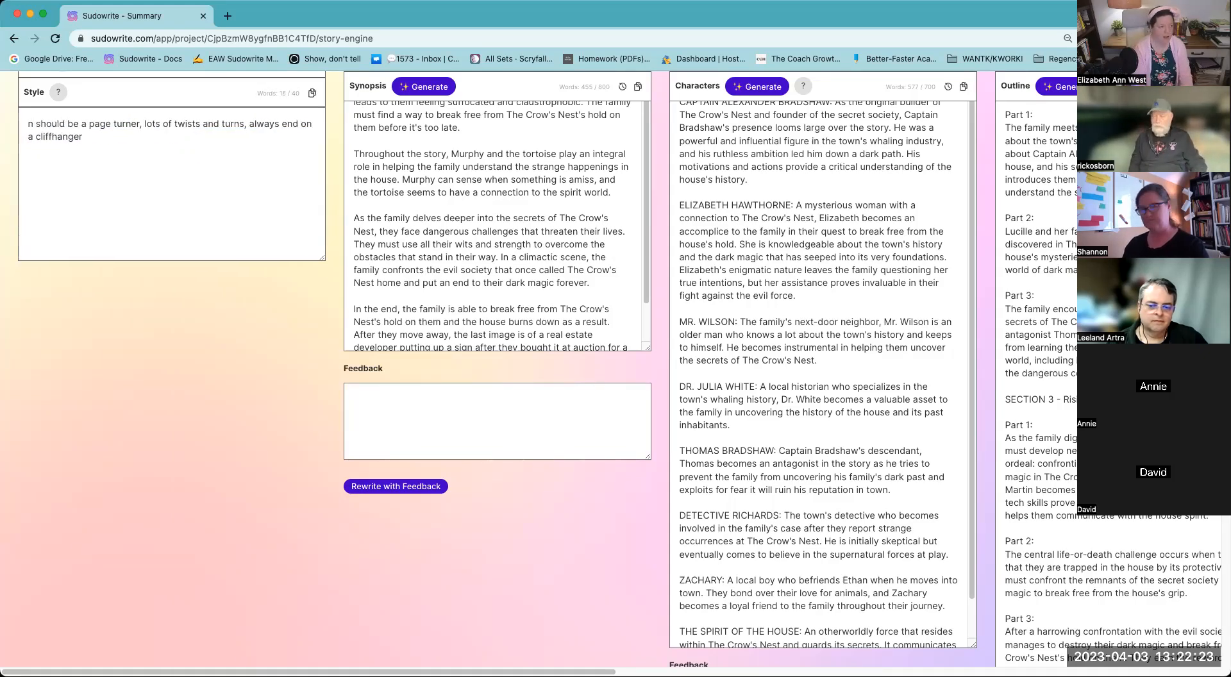
- Begin the Style description with "very few exclamation points, use said as a dialogue as much as possible,"
text(very f)
text(ew ex)
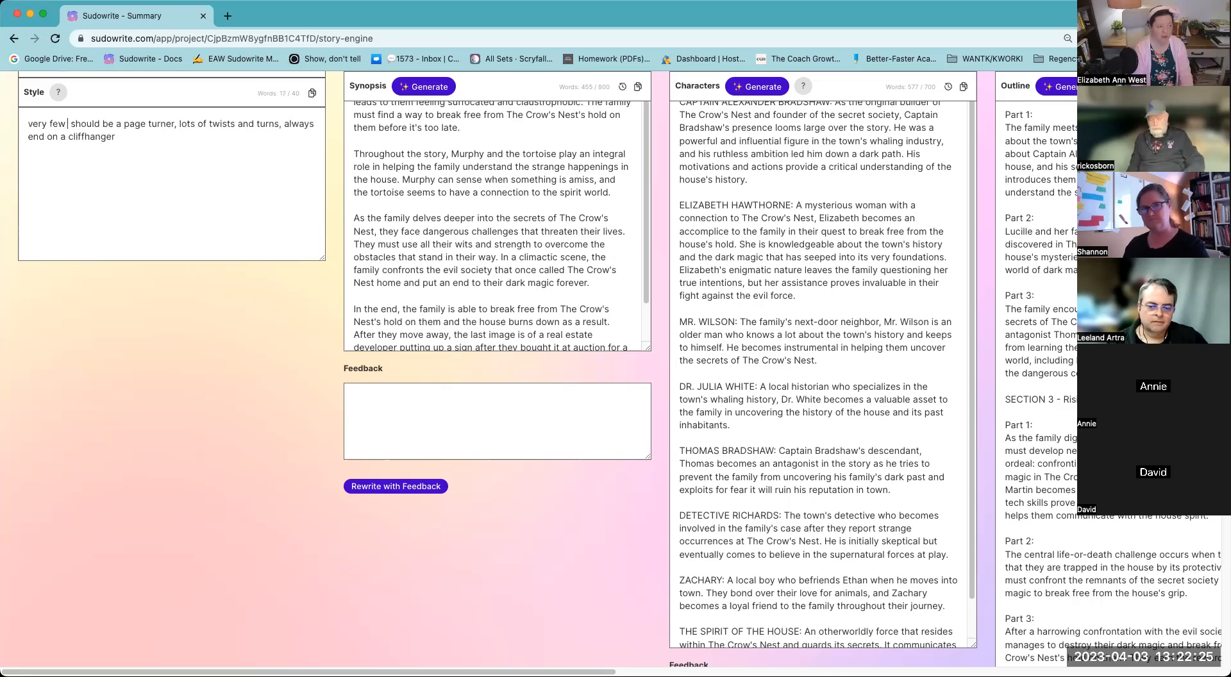
text(clamation poi)
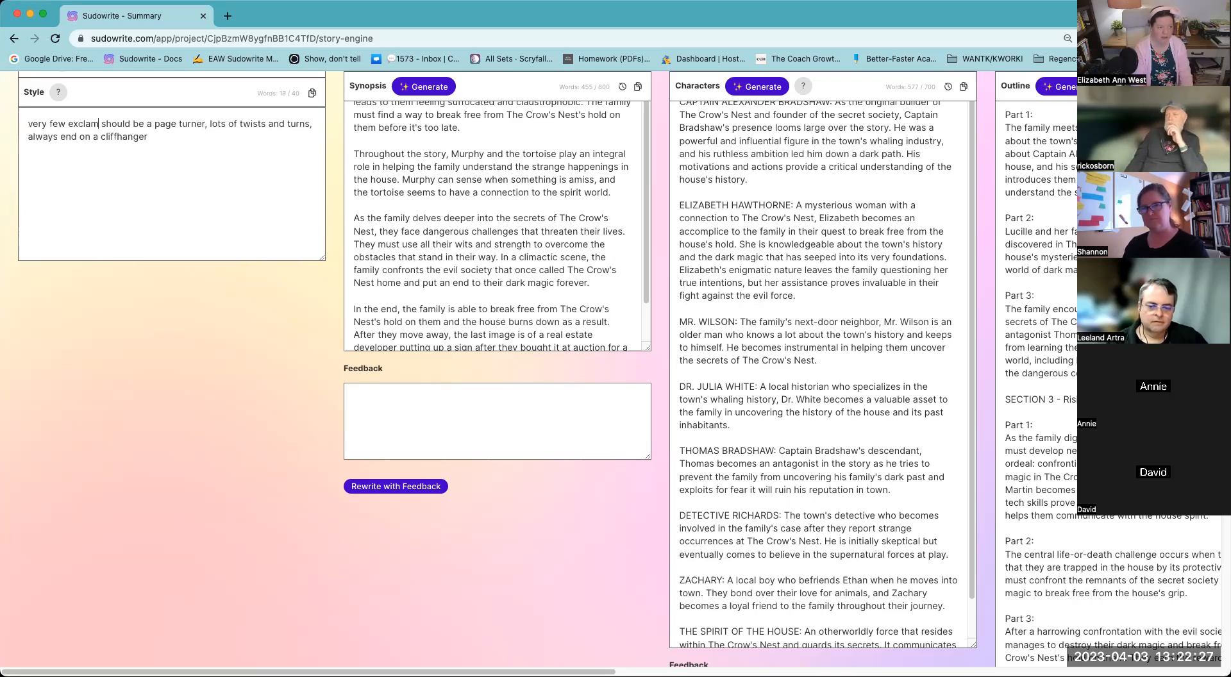
text(nts, use said as a)
text( di should be a)
key(BackSpace)
key(BackSpace)
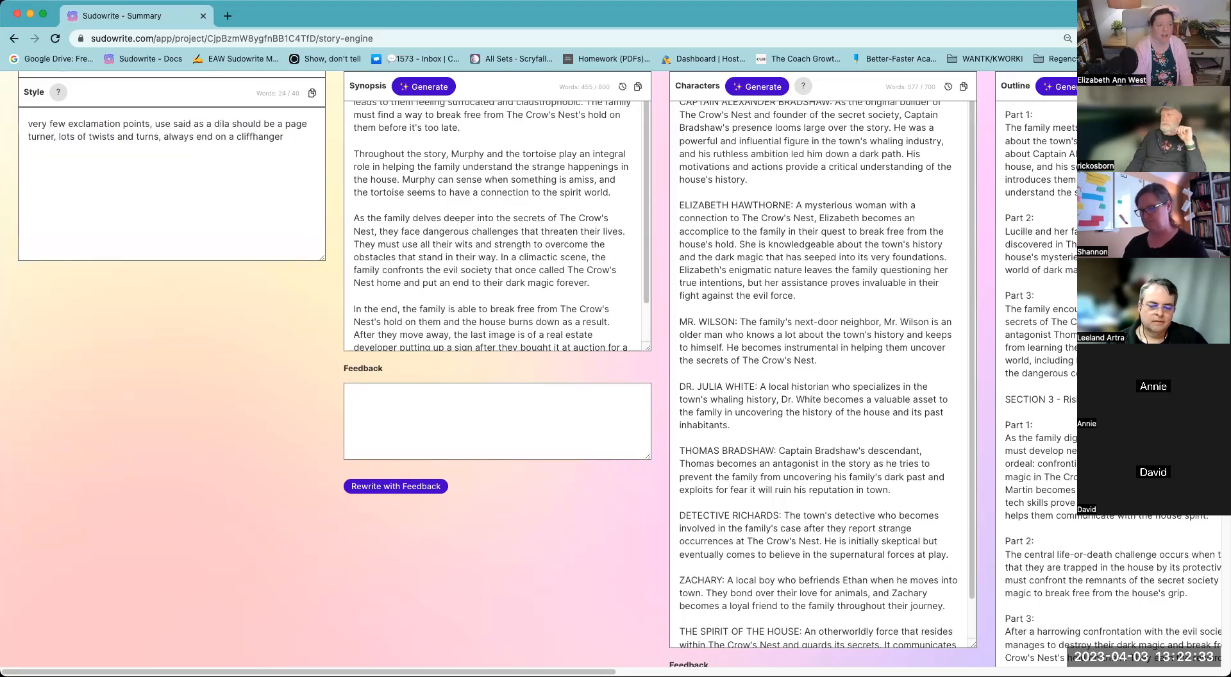
text(alogue as much as possible,)
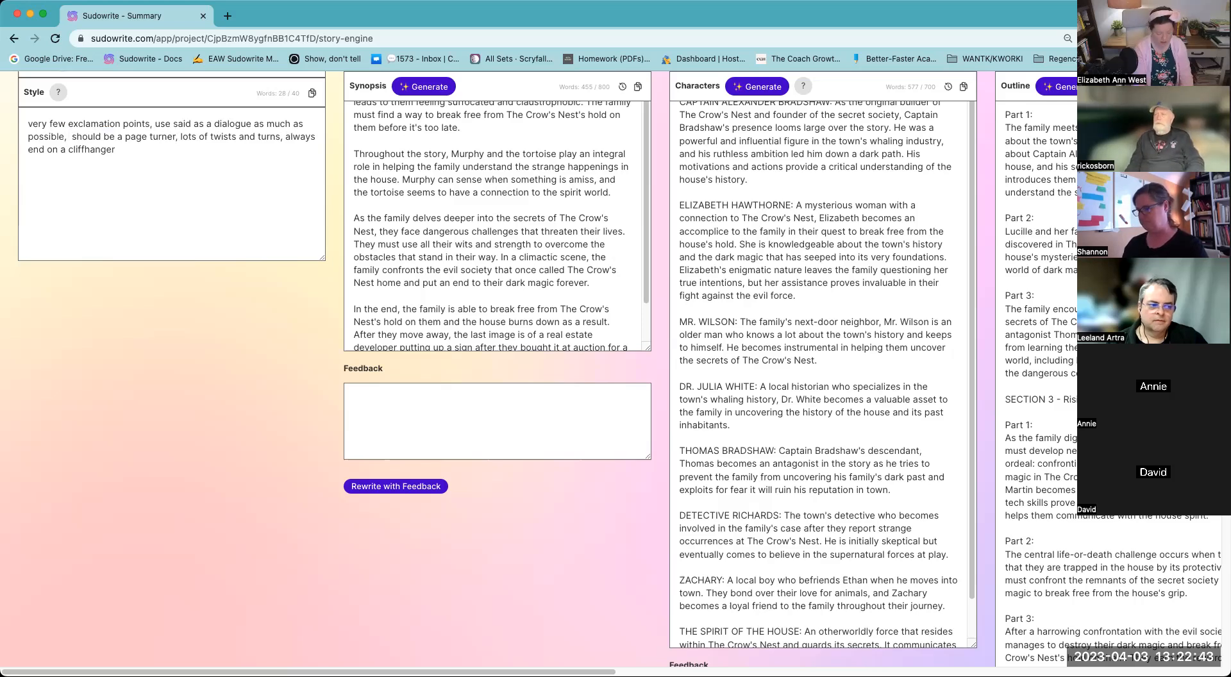
- Add "fewer adverbs stronger verbs," before "should be a page turner" in the Style description
text(fewer ad)
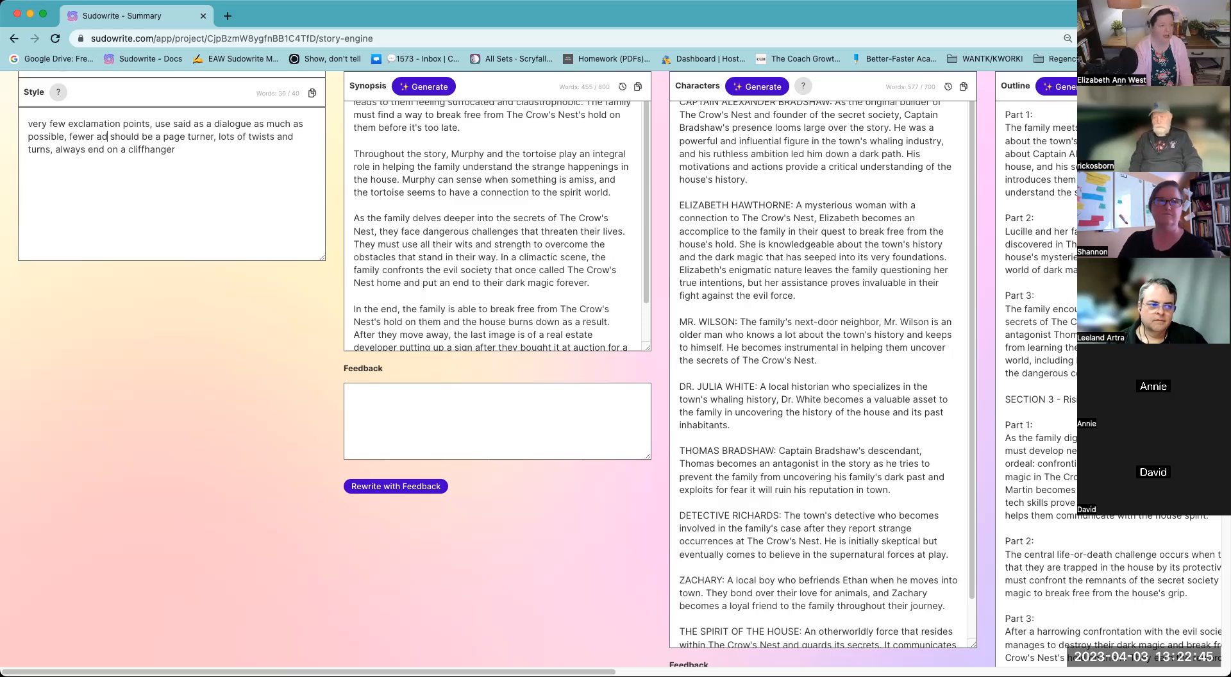
text(verbs)
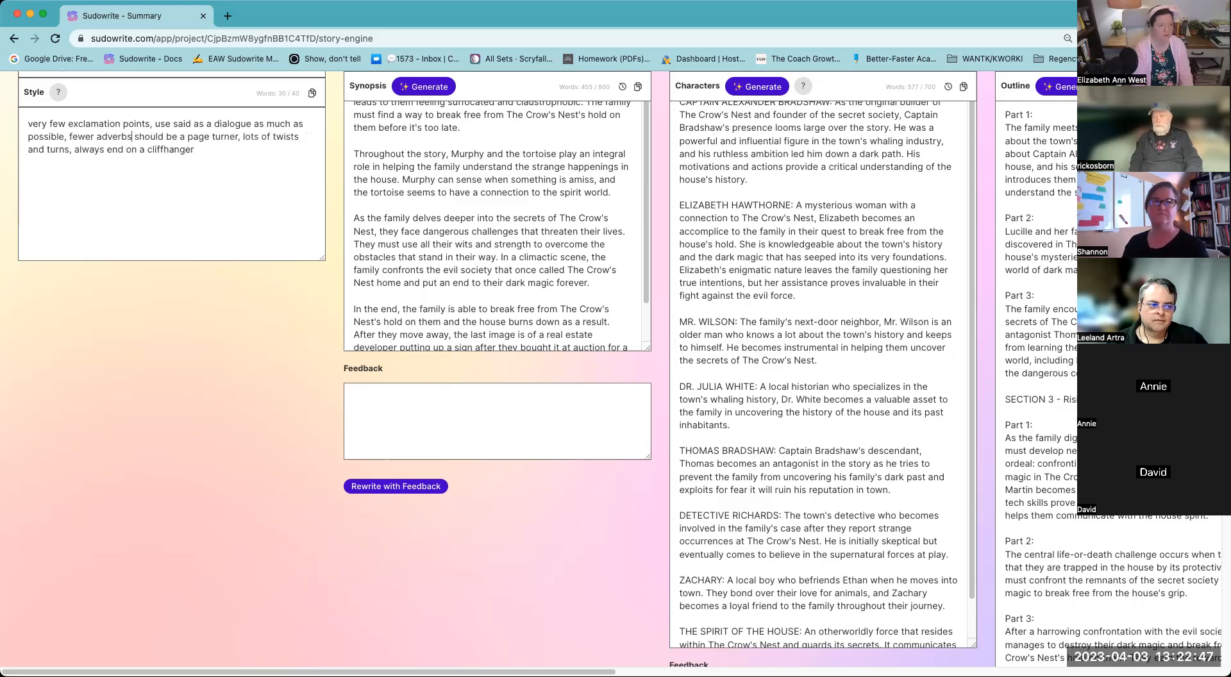
text( storn)
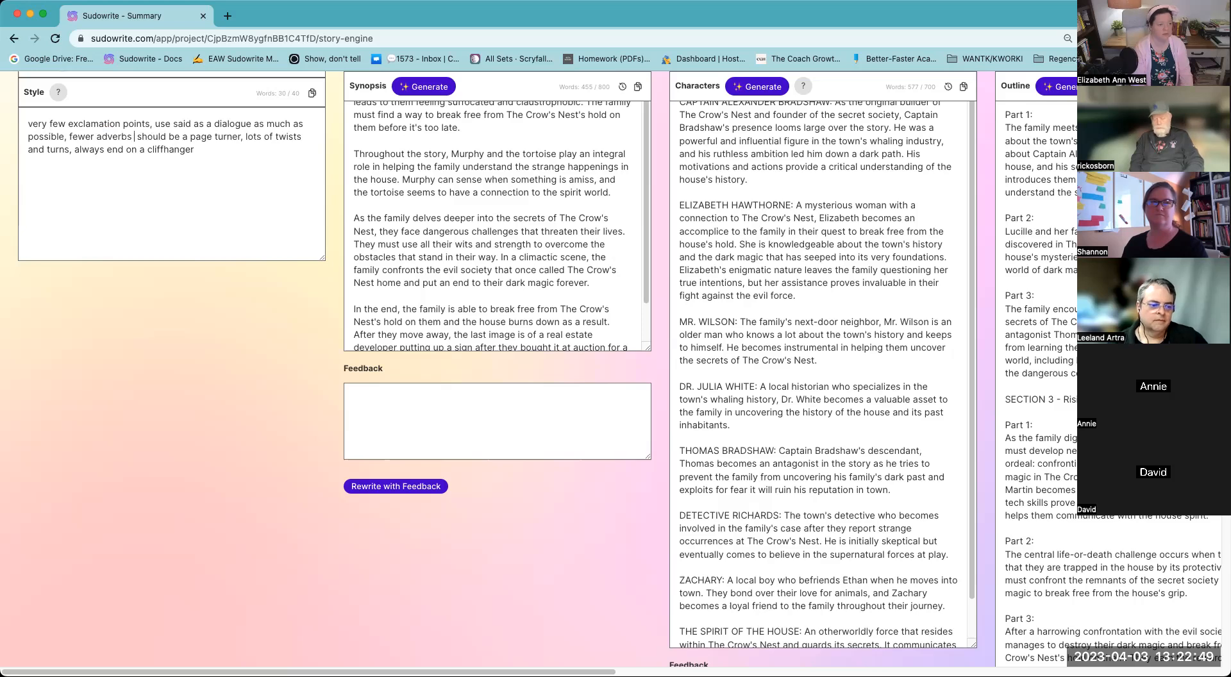
text(ger)
key(BackSpace)
key(BackSpace)
key(BackSpace)
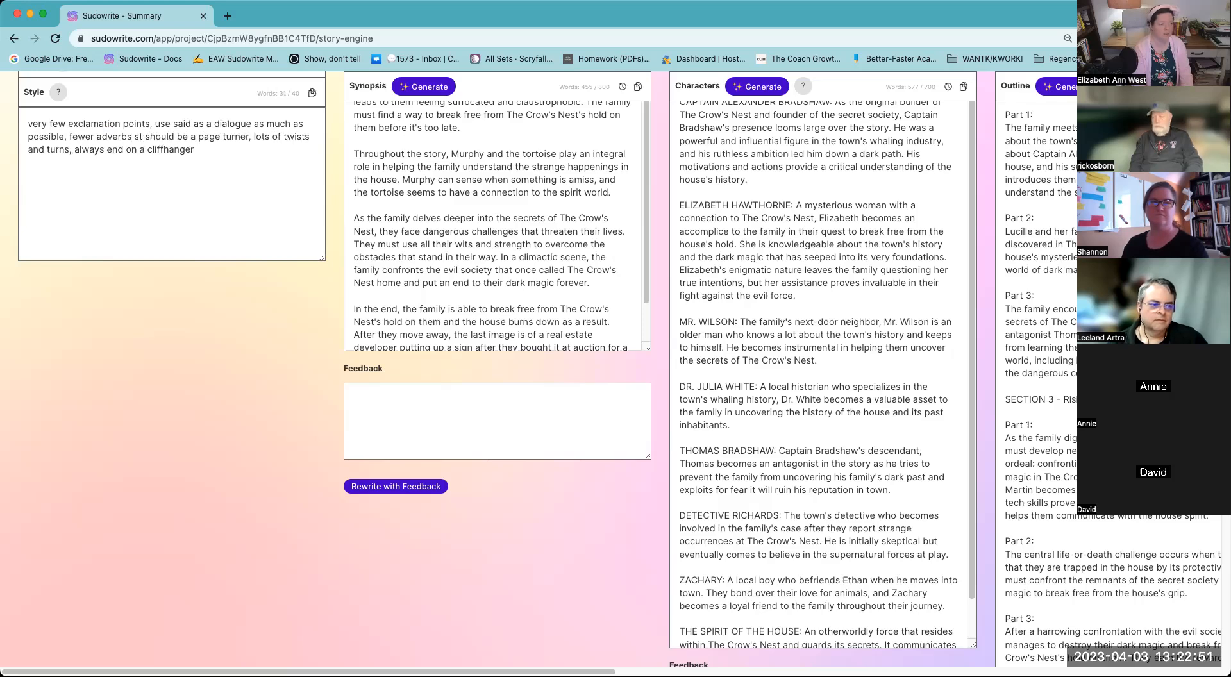
text(ronger verb)
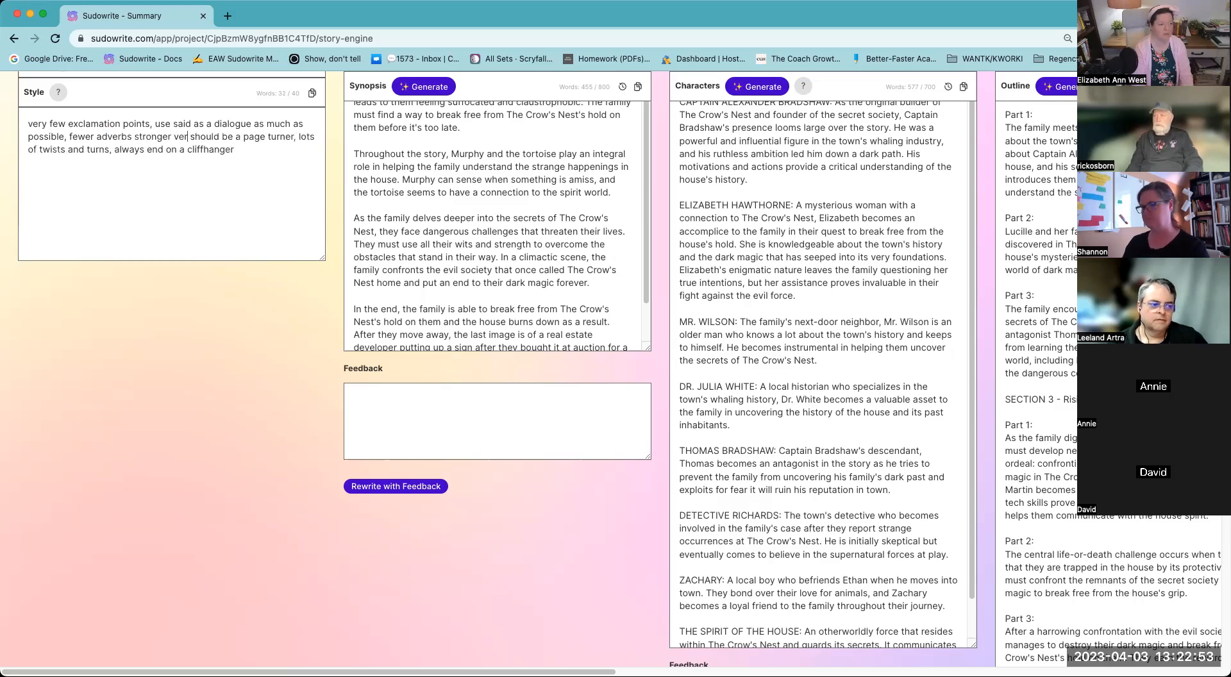
text(s,)
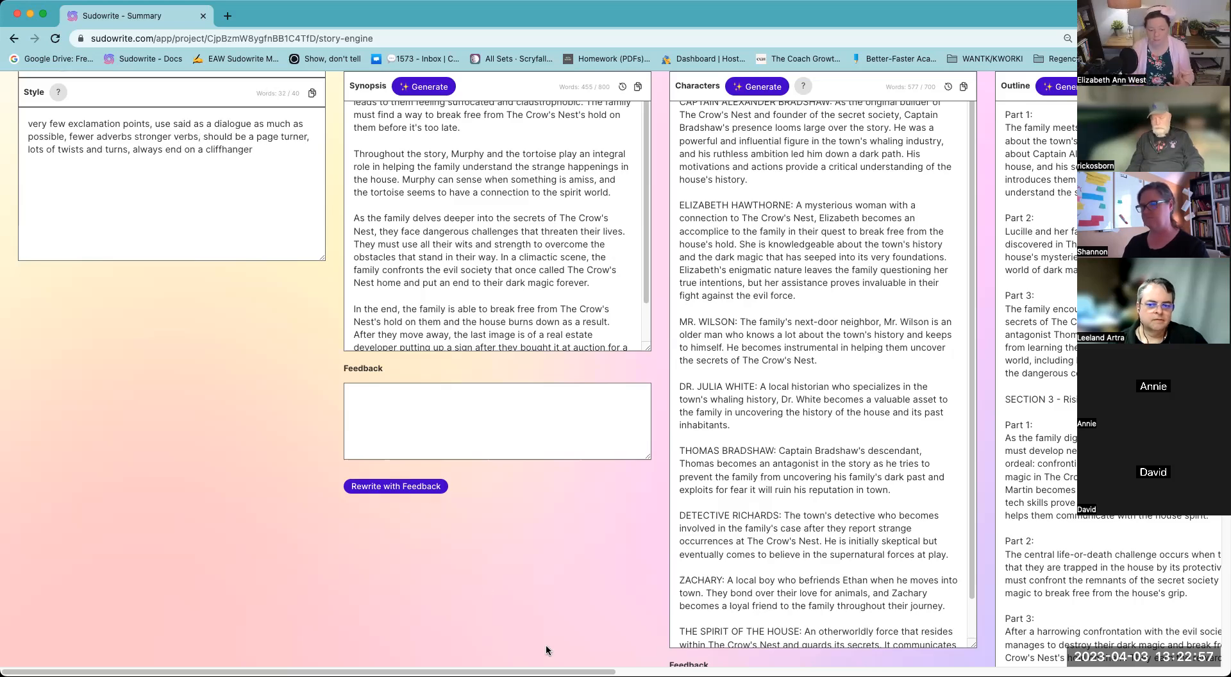
- Generate the prose for the second Section 1 - Part 1 scene and read its opening beside the first version
scroll(1066, 654, right, 6)
scroll(1067, 654, right, 12)
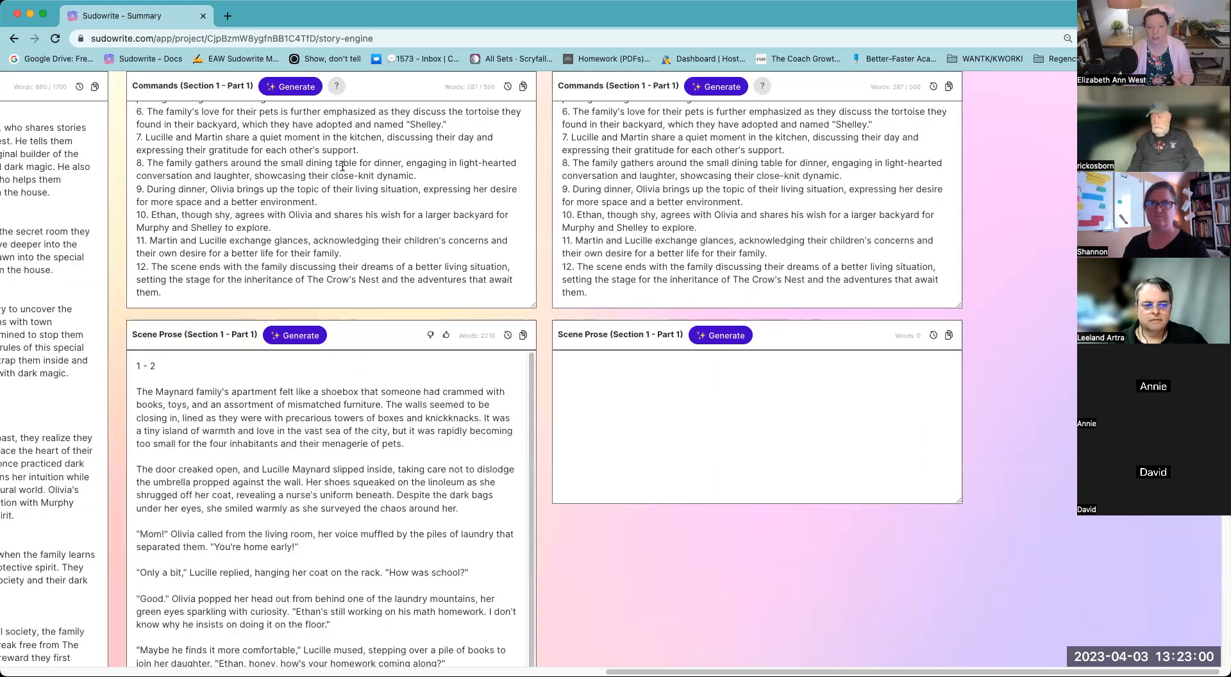
click(734, 334)
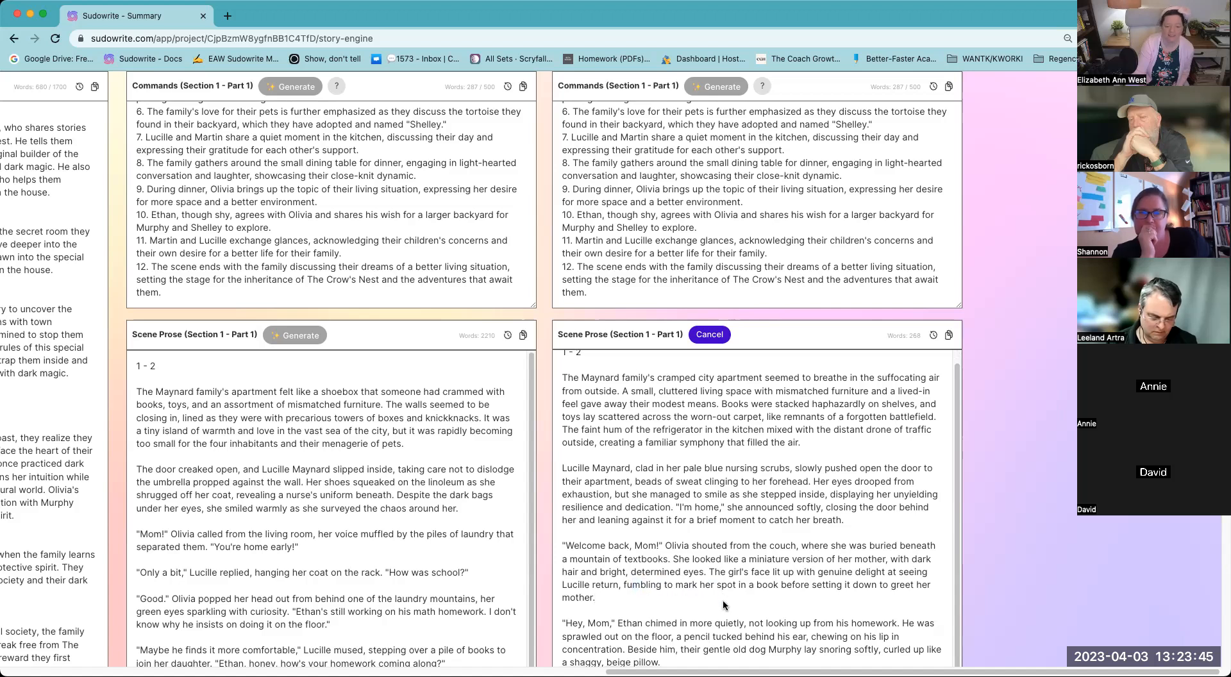
scroll(1040, 569, down, 4)
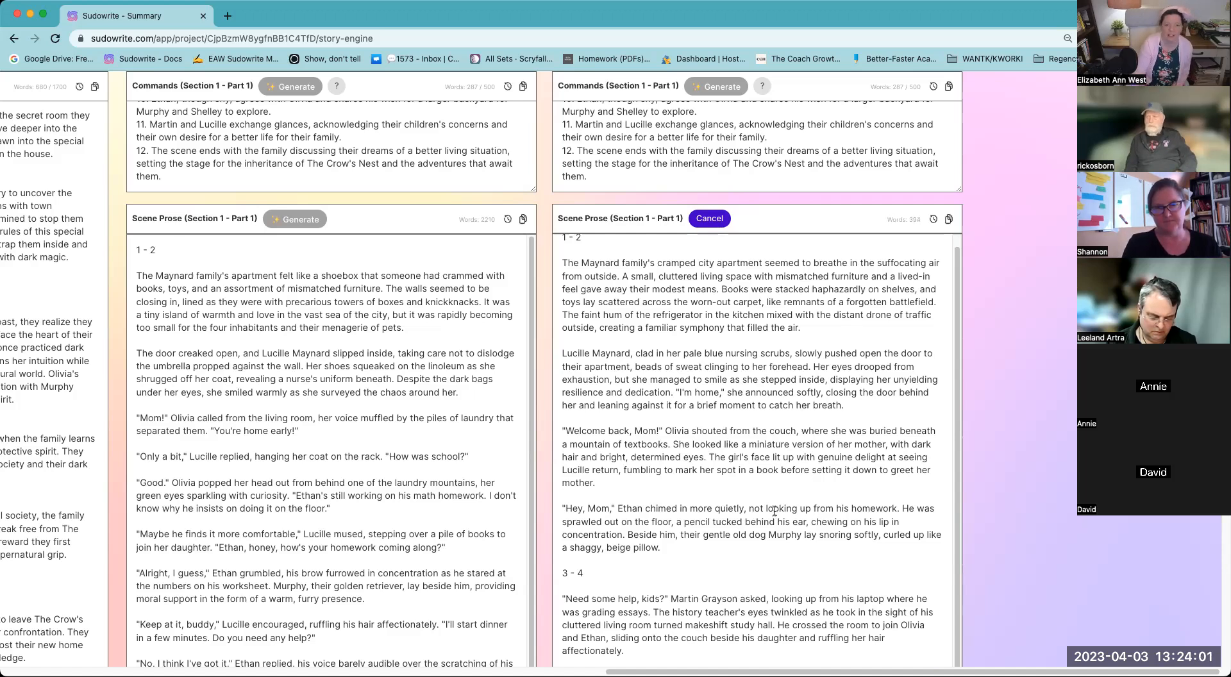
scroll(801, 566, down, 1)
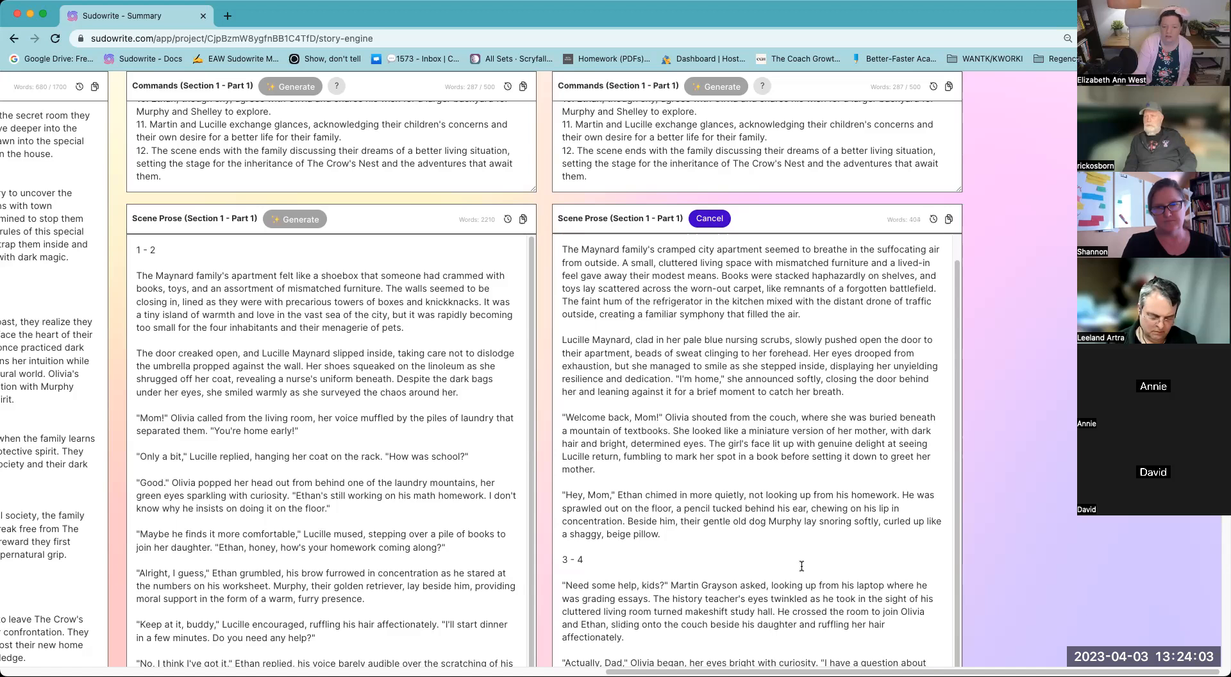
- Compare the two Section 1 - Part 1 prose versions from passage 3 - 4 to passage 9 - 10
scroll(696, 583, down, 10)
scroll(698, 587, up, 7)
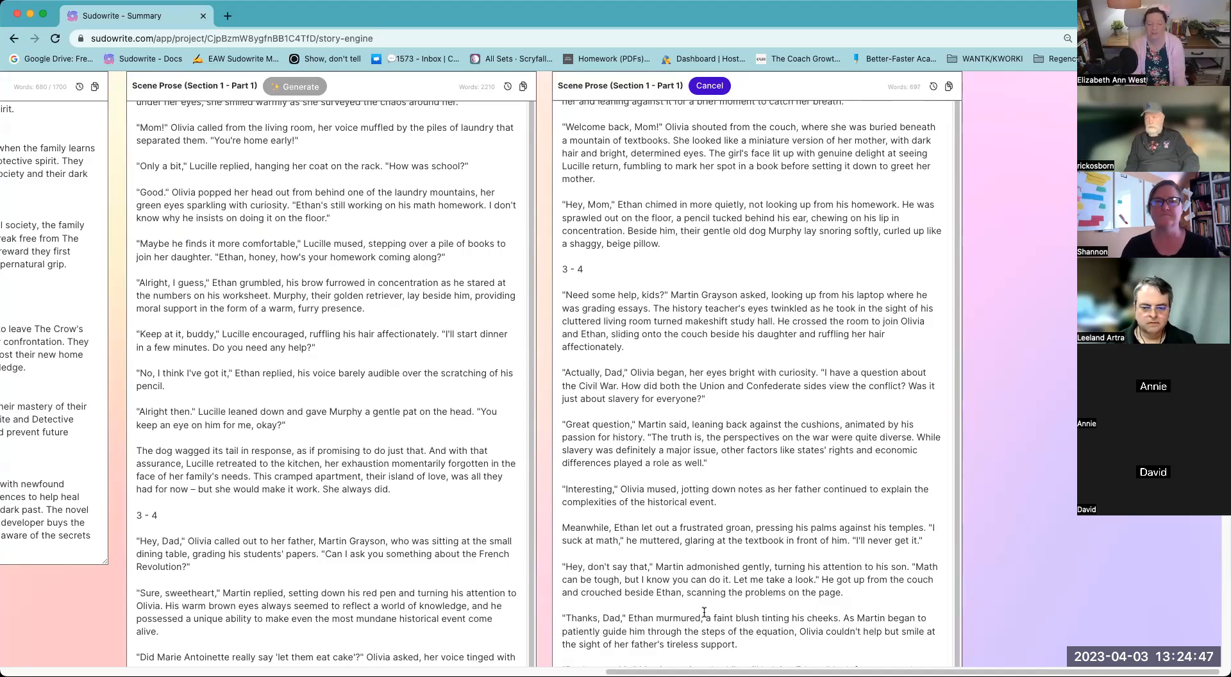
scroll(703, 610, down, 8)
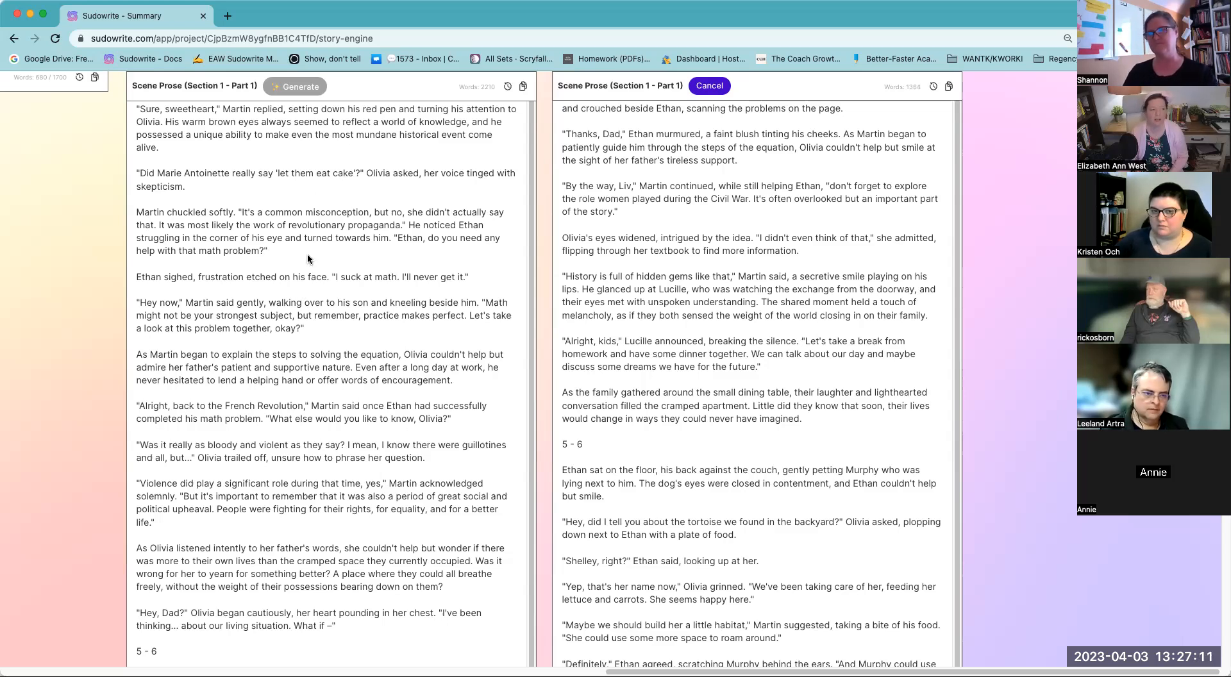
scroll(793, 367, down, 1)
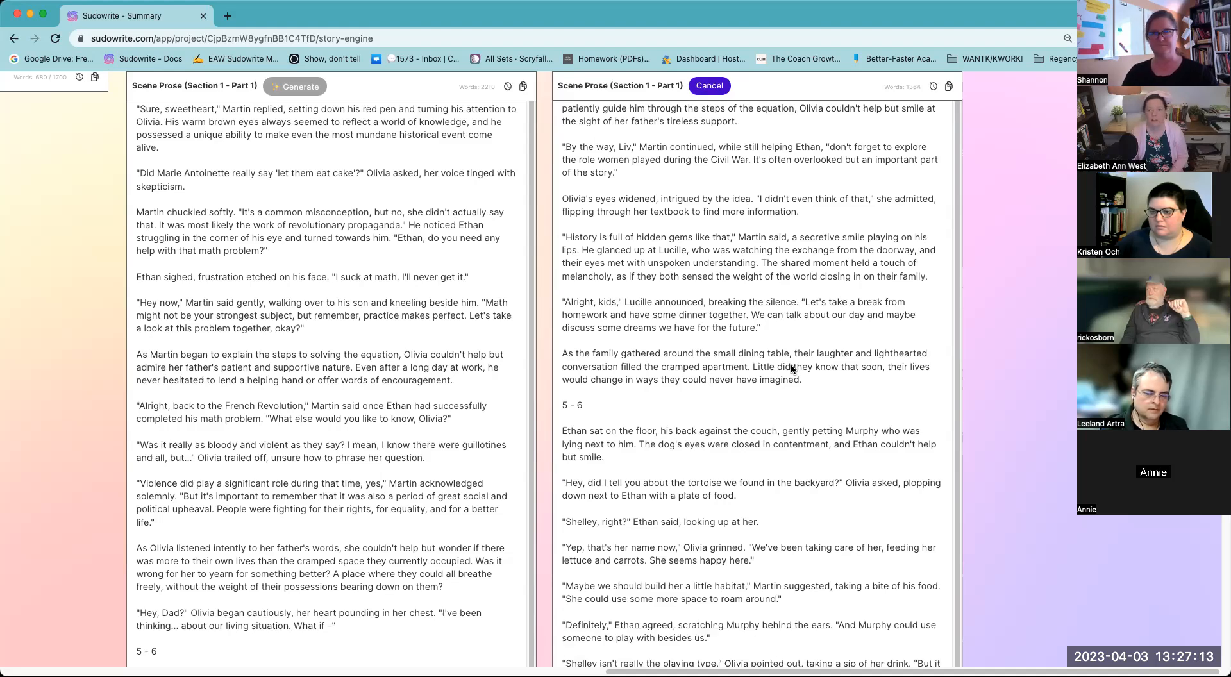
scroll(792, 368, down, 15)
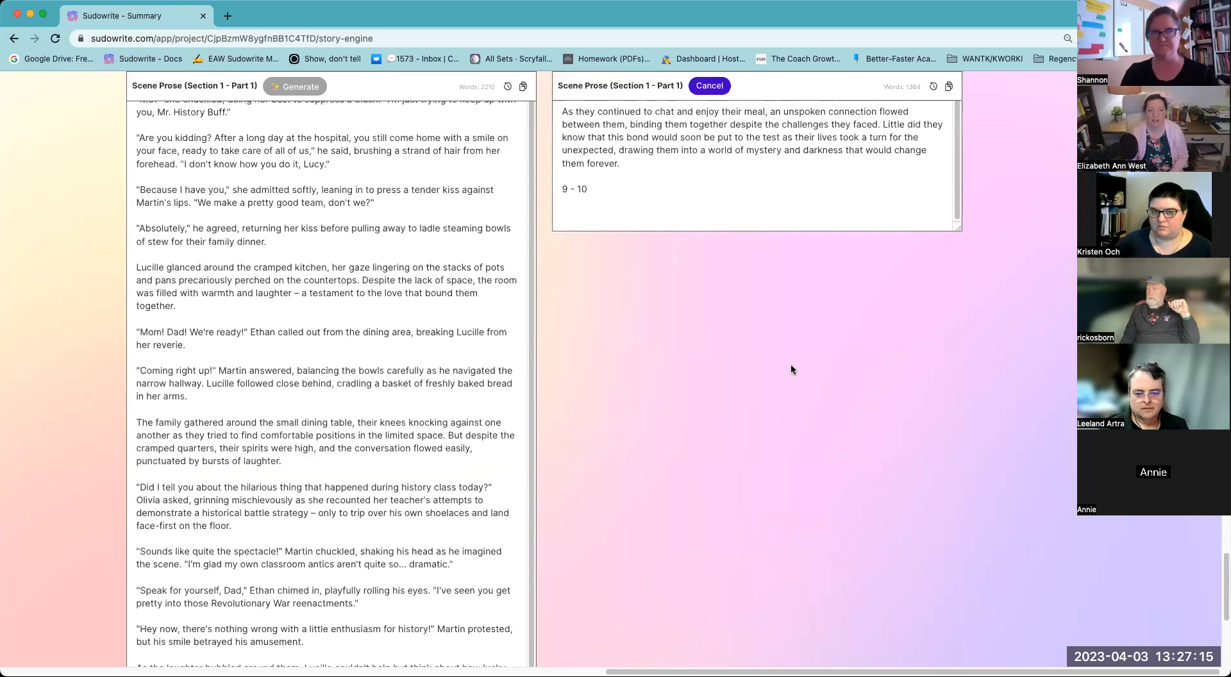
scroll(791, 364, up, 6)
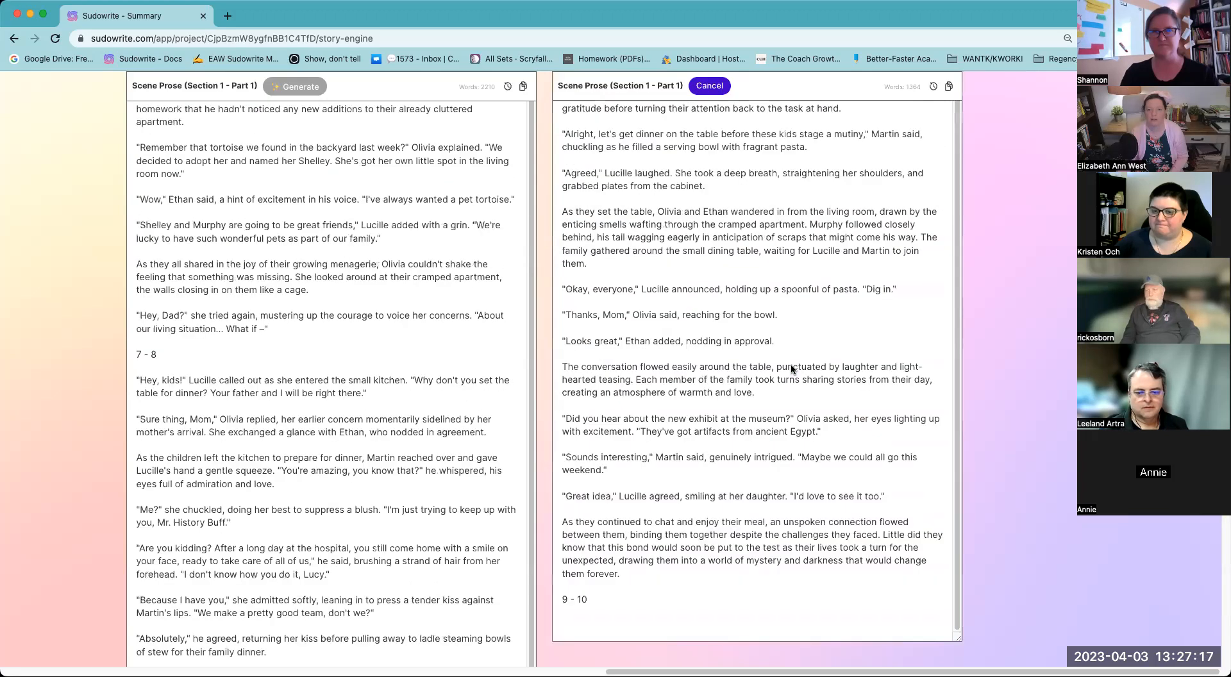
scroll(791, 369, down, 1)
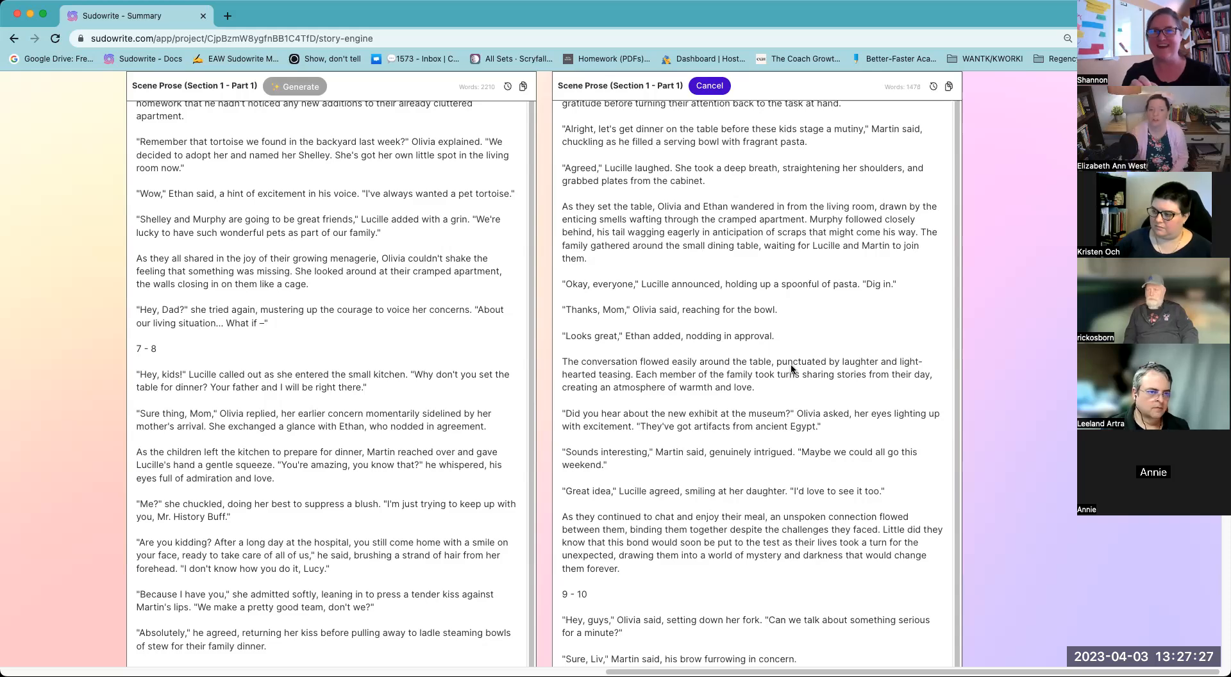
scroll(798, 376, up, 2)
scroll(829, 247, up, 10)
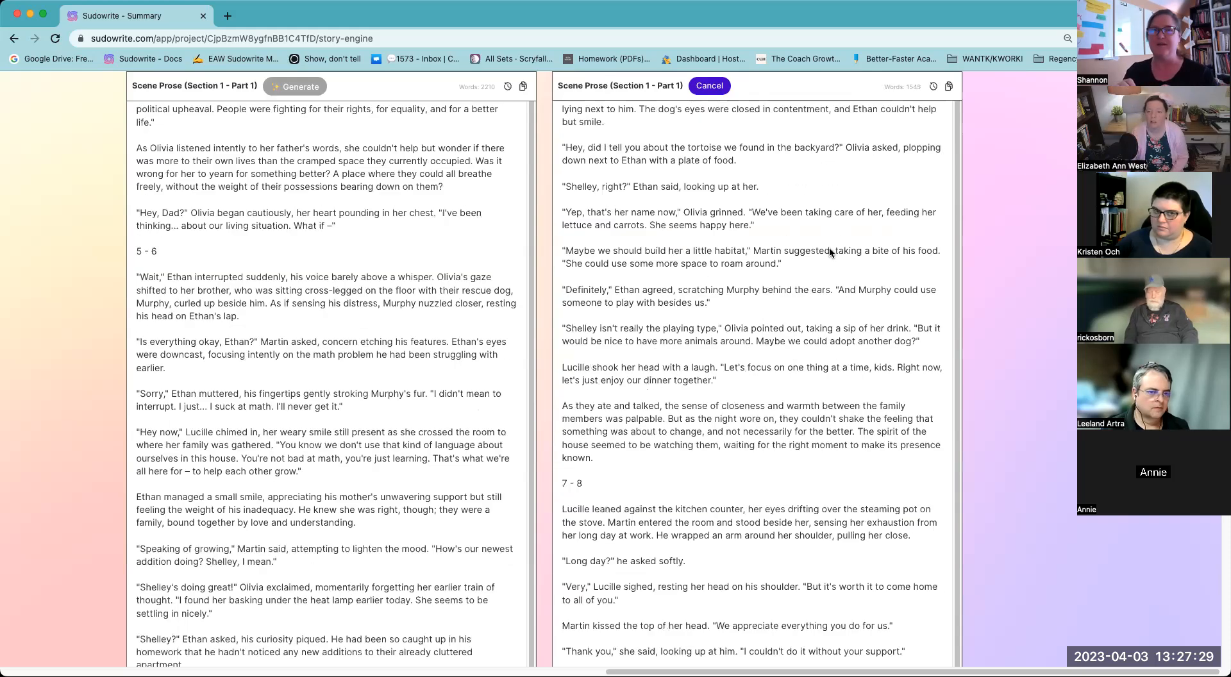
- Recheck the commands and summaries of both Section 1 - Part 1 scenes, and view the list of available scenes
scroll(934, 244, up, 10)
scroll(951, 237, down, 4)
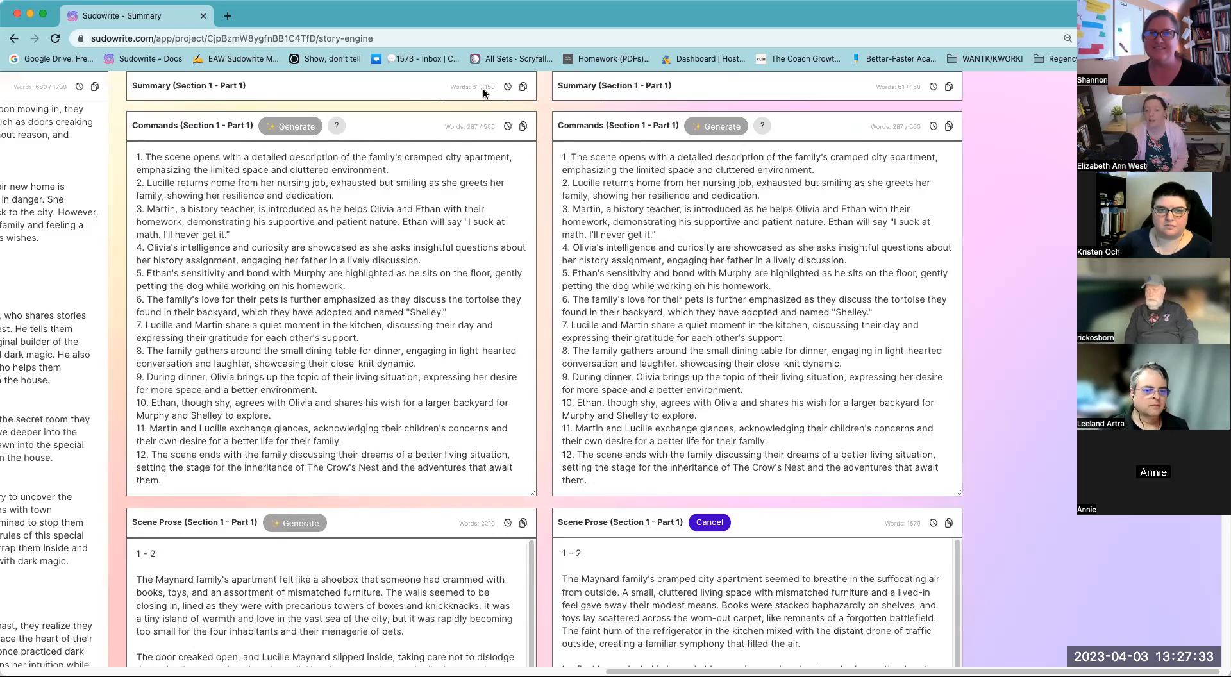
scroll(564, 313, up, 5)
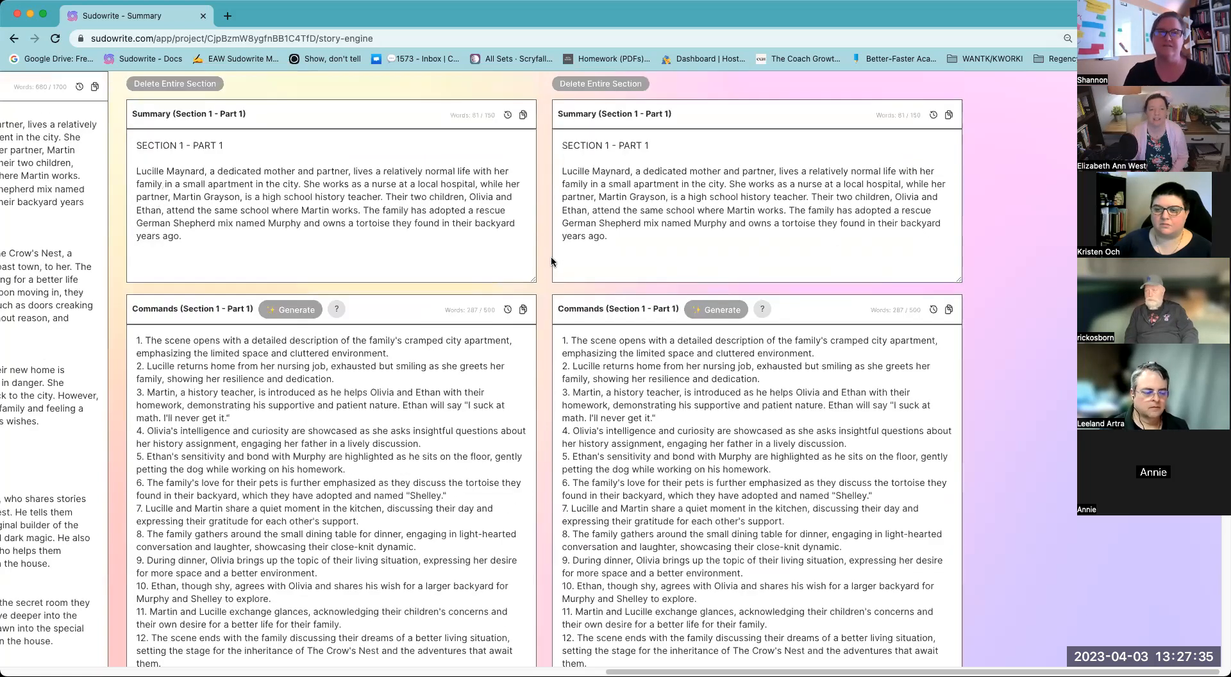
click(254, 135)
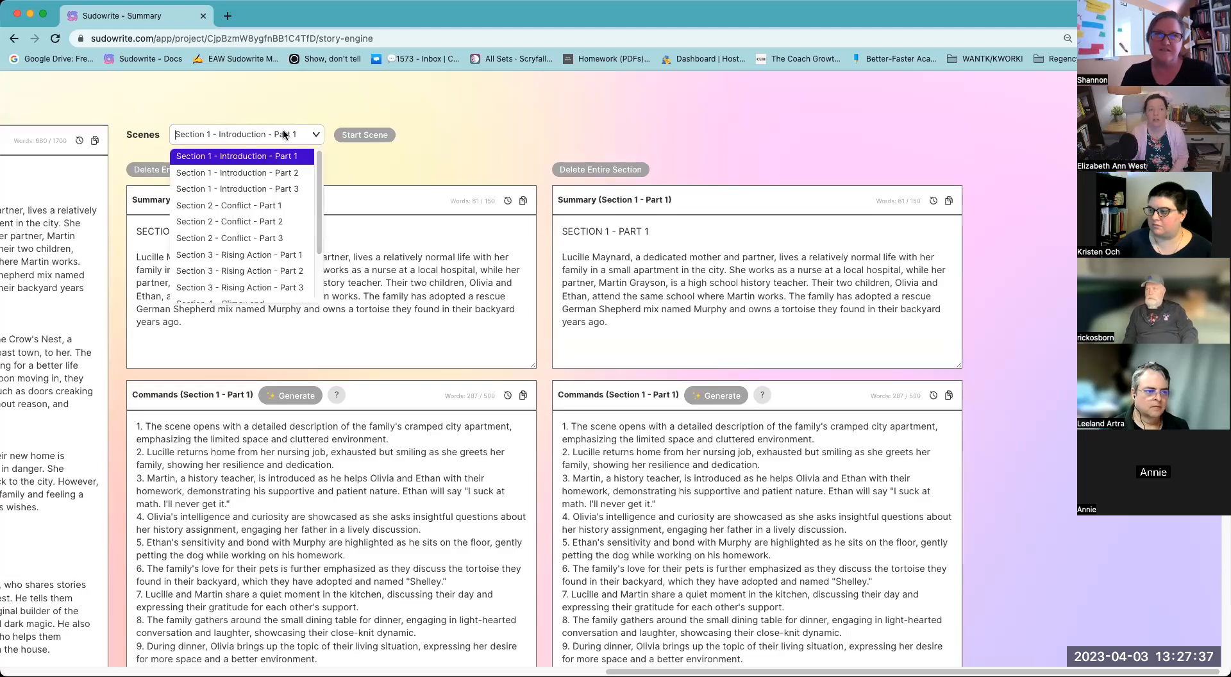
click(482, 119)
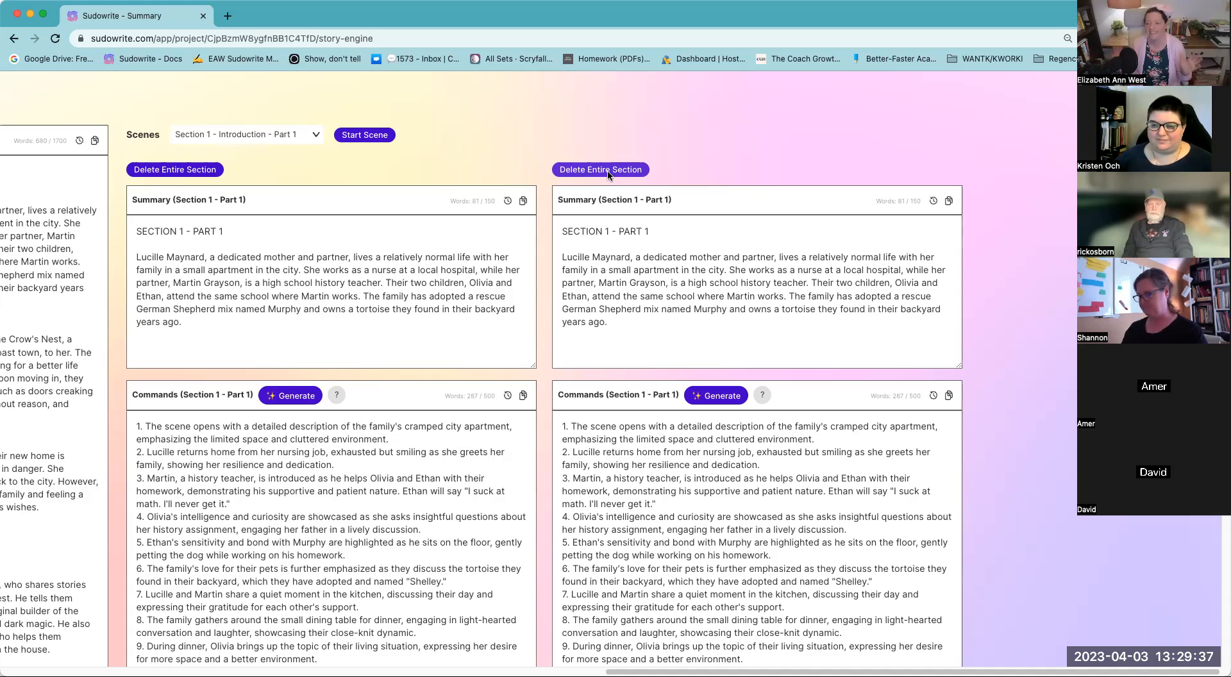
- Reread passage 5 - 6 in both Section 1 - Part 1 prose versions
scroll(648, 229, down, 15)
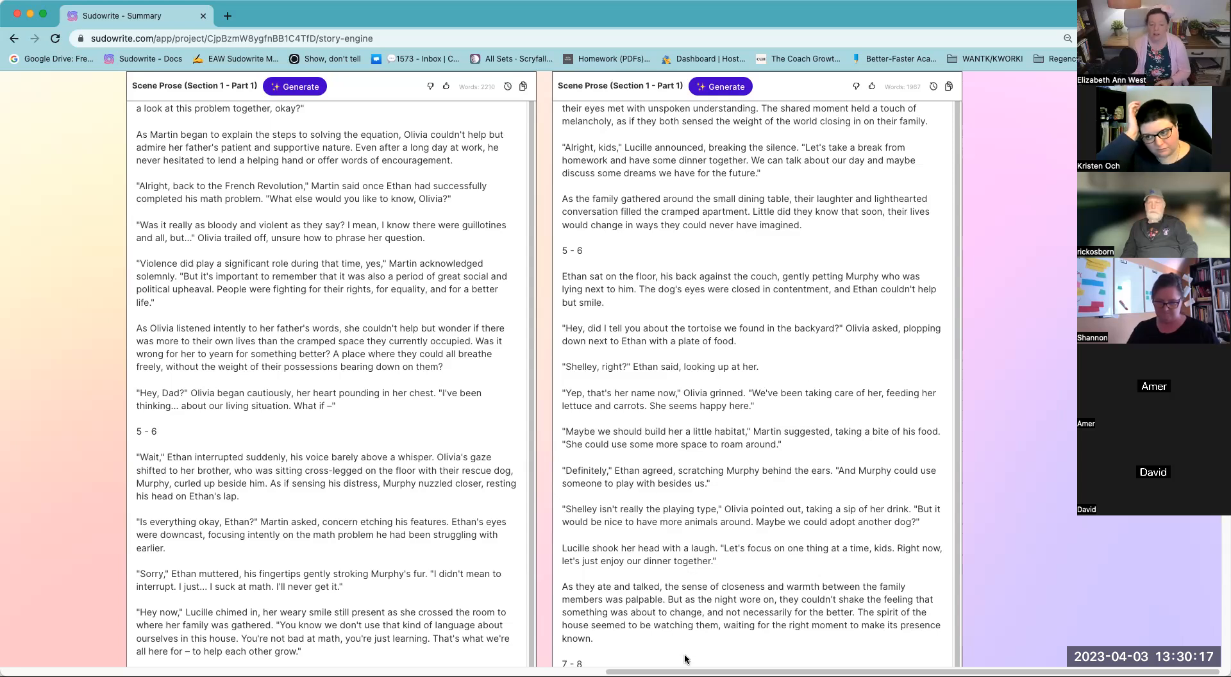
drag(678, 671, 678, 670)
scroll(671, 645, up, 20)
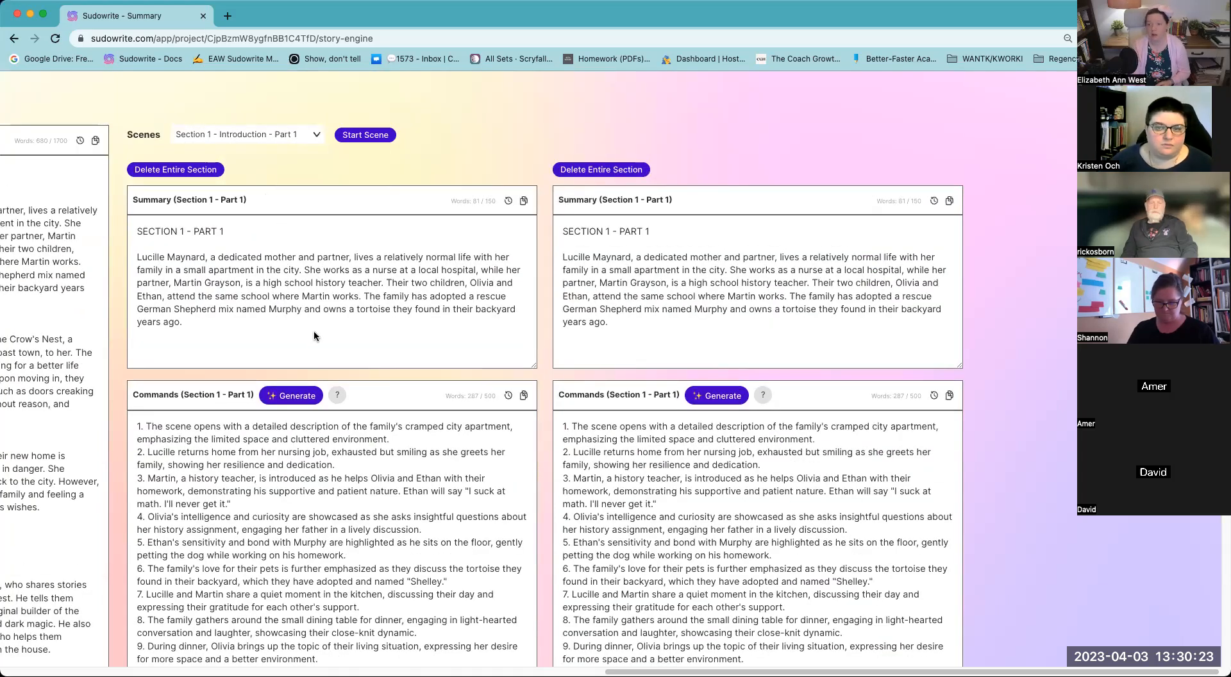
- Start the Section 4 - Climax and Conclusion - Part 1 scene and try to generate its commands
click(303, 134)
scroll(297, 212, down, 3)
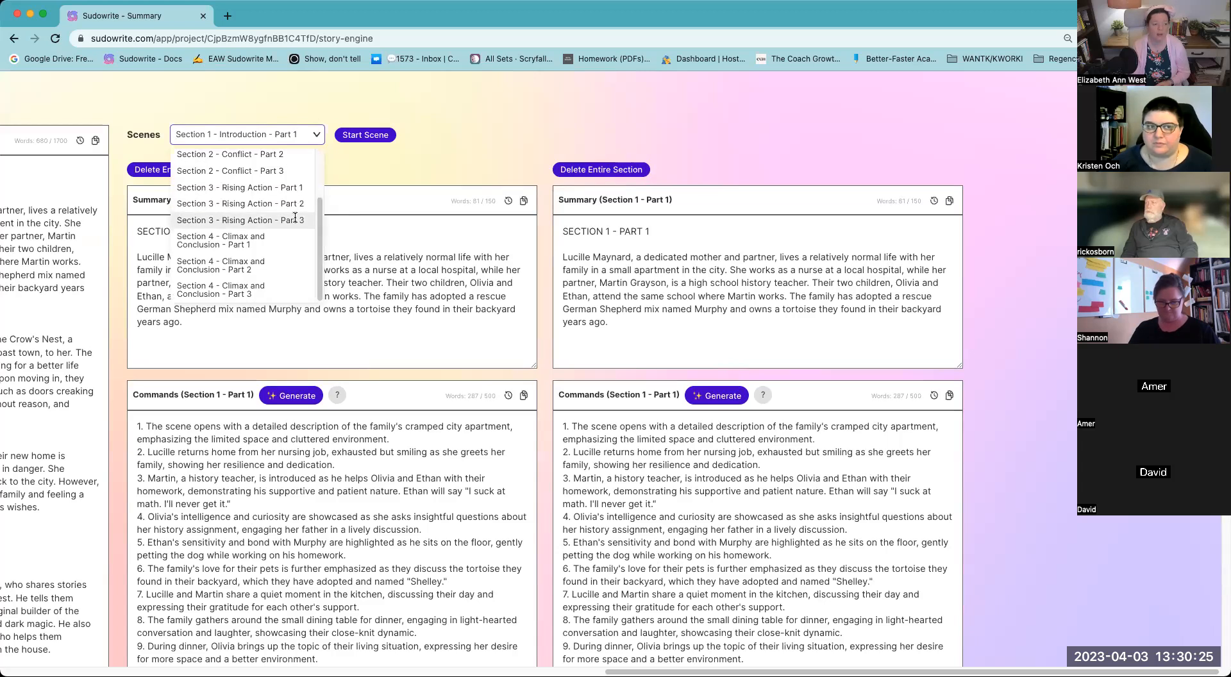
click(252, 240)
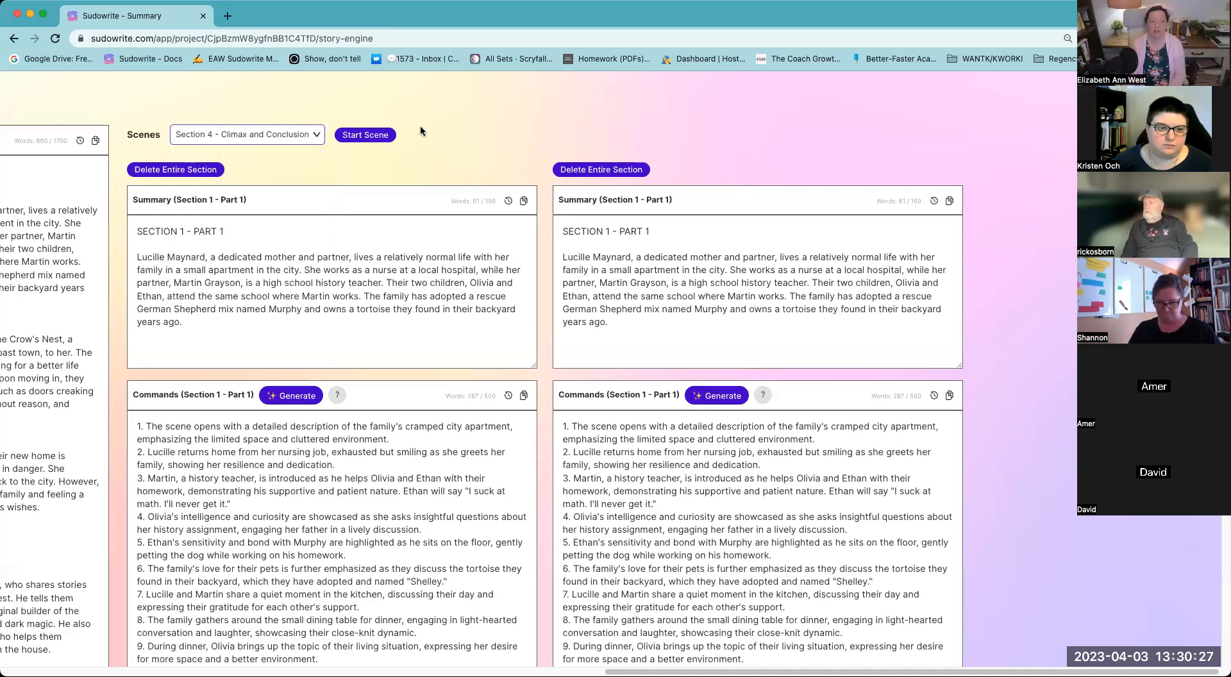
click(366, 135)
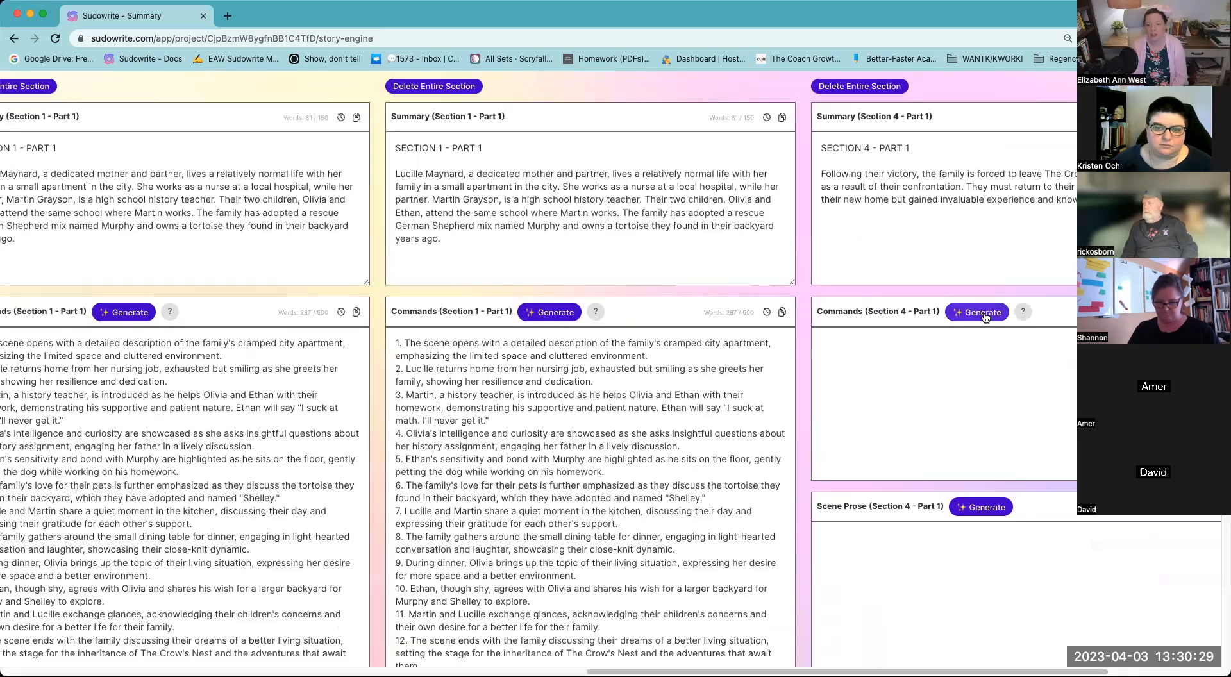
click(983, 314)
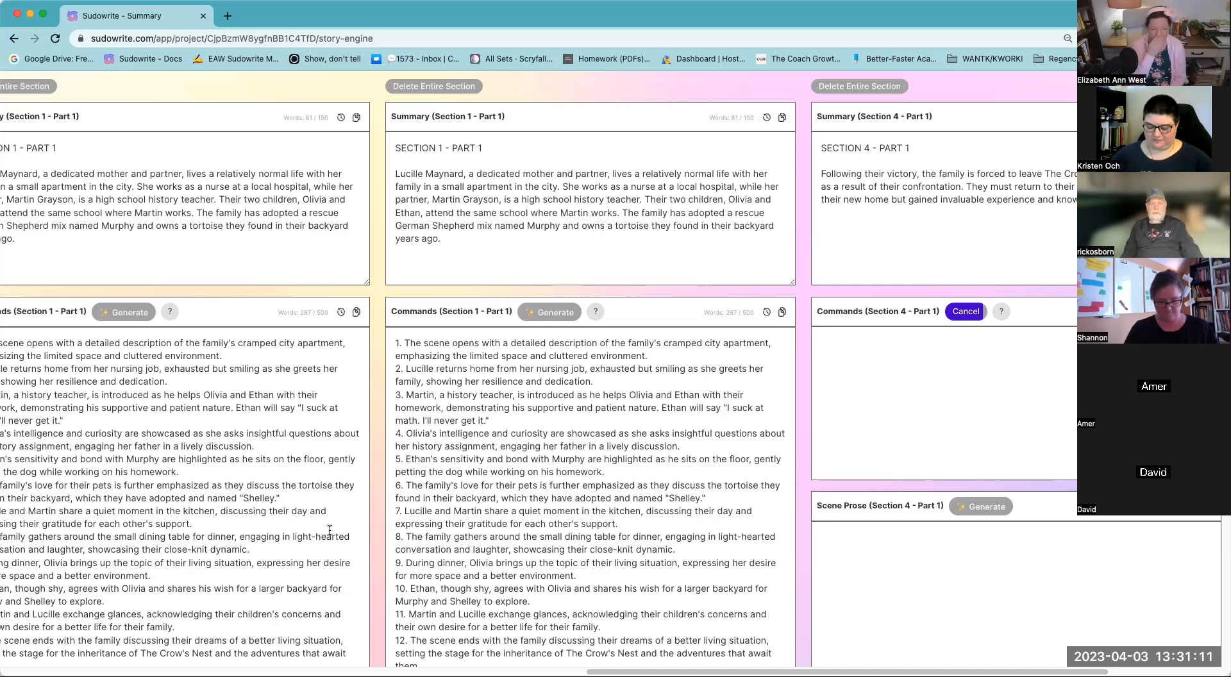
scroll(829, 484, down, 1)
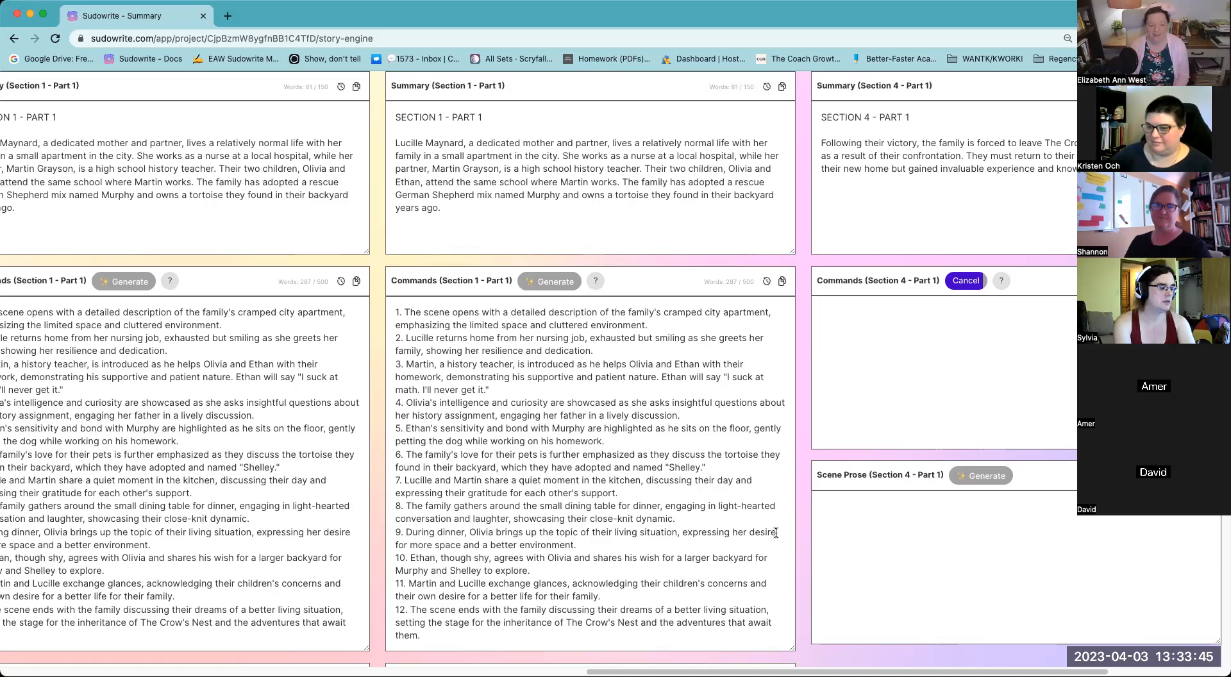
drag(738, 669, 826, 667)
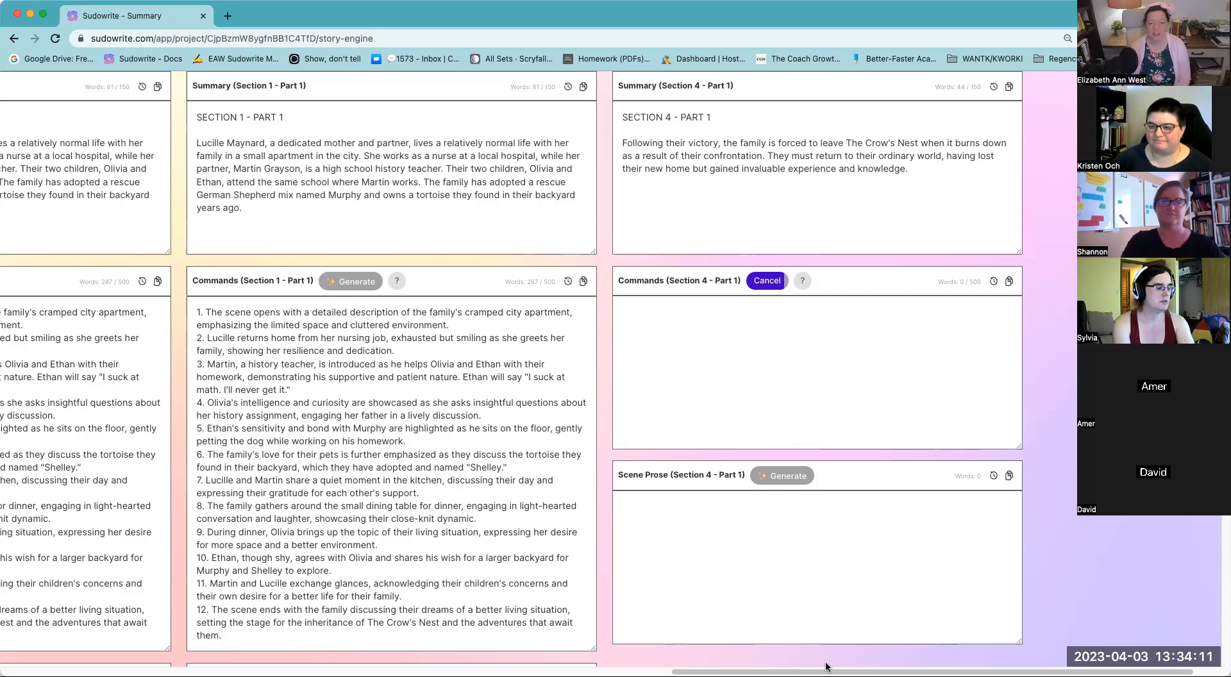
- Cancel the command generation and delete the entire Section 4 - Part 1 scene
click(772, 282)
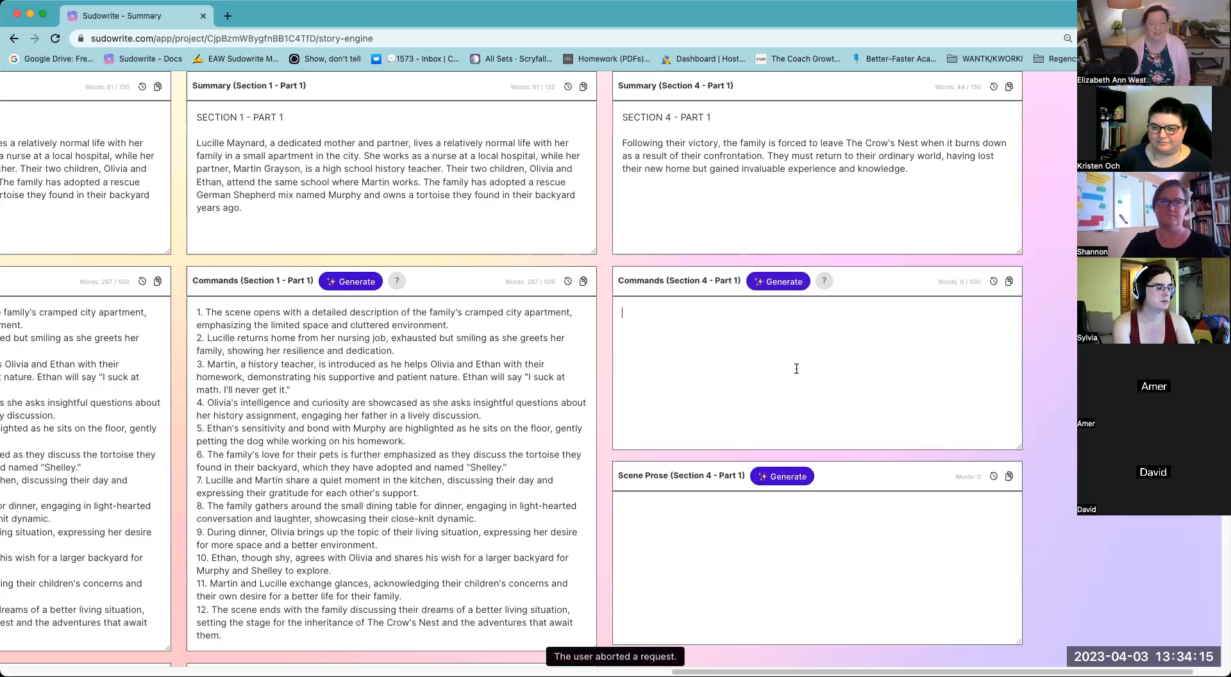
scroll(780, 353, up, 3)
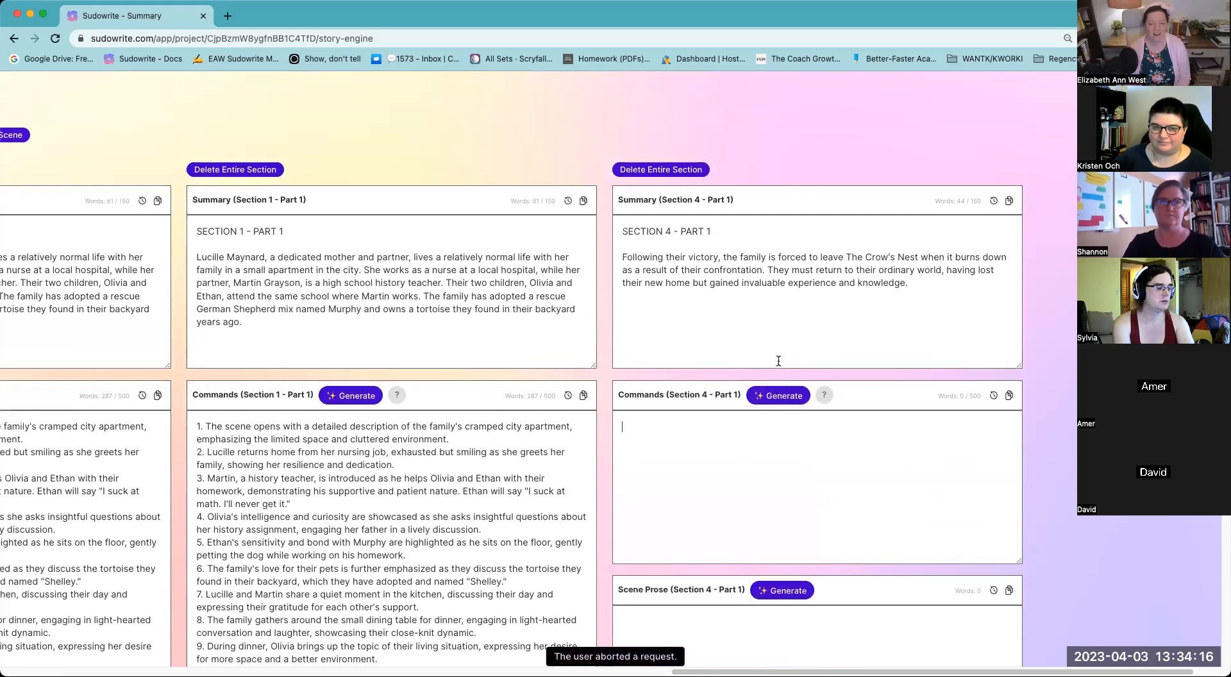
click(659, 172)
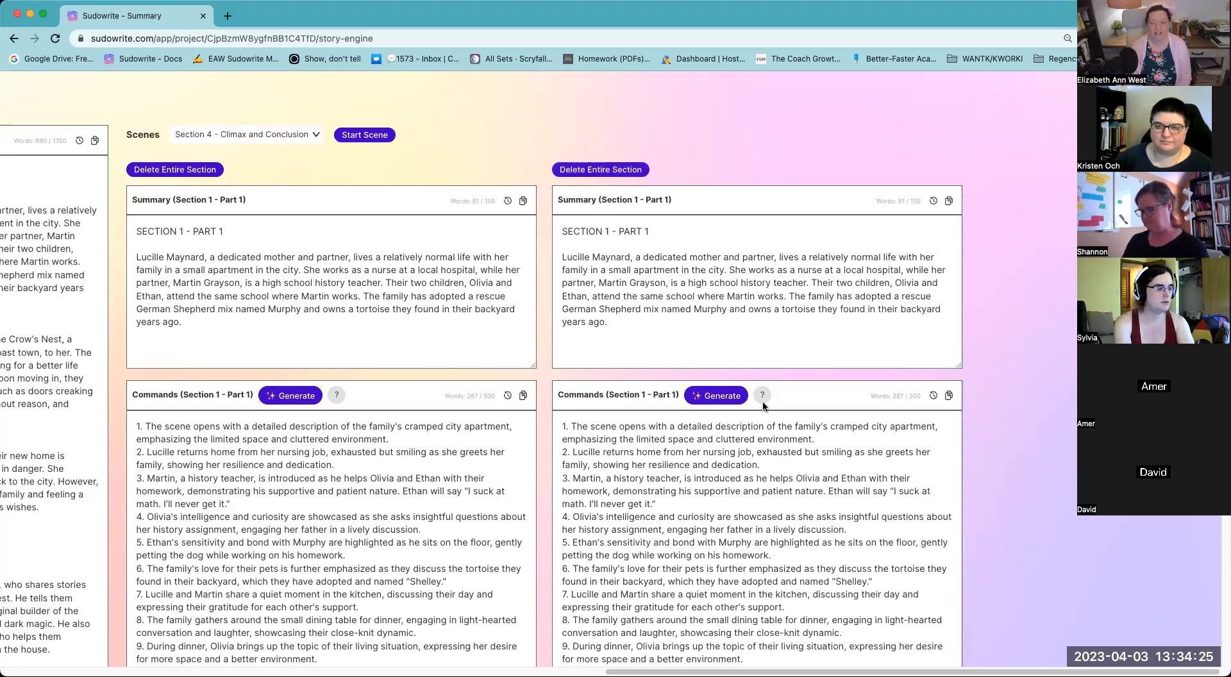
- Delete both Section 1 - Part 1 scenes and choose Section 1 - Introduction - Part 1 as the scene to start
scroll(431, 506, down, 1)
scroll(291, 329, up, 1)
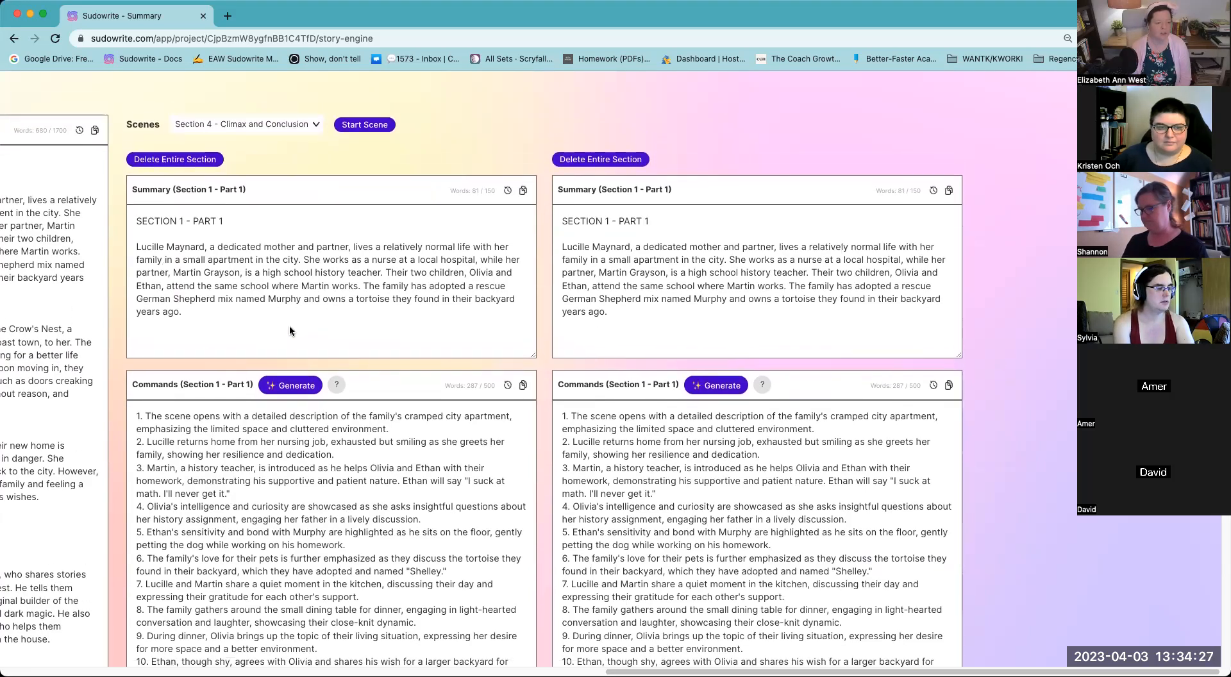
drag(135, 258, 208, 322)
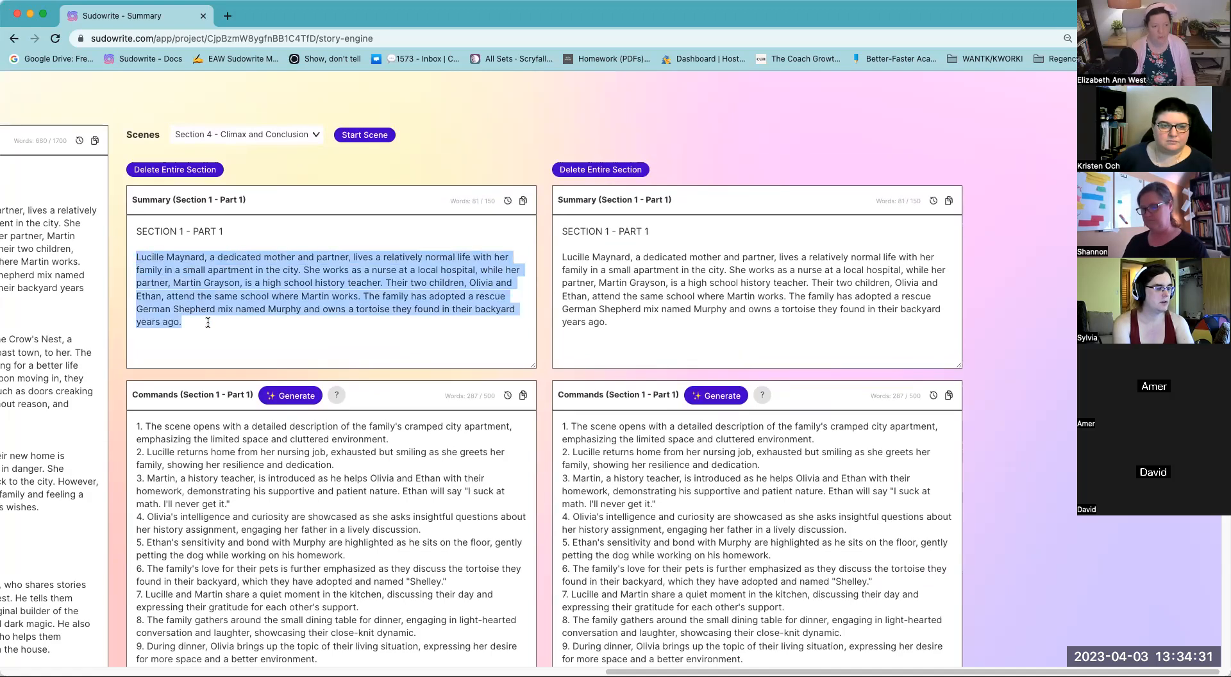
click(173, 170)
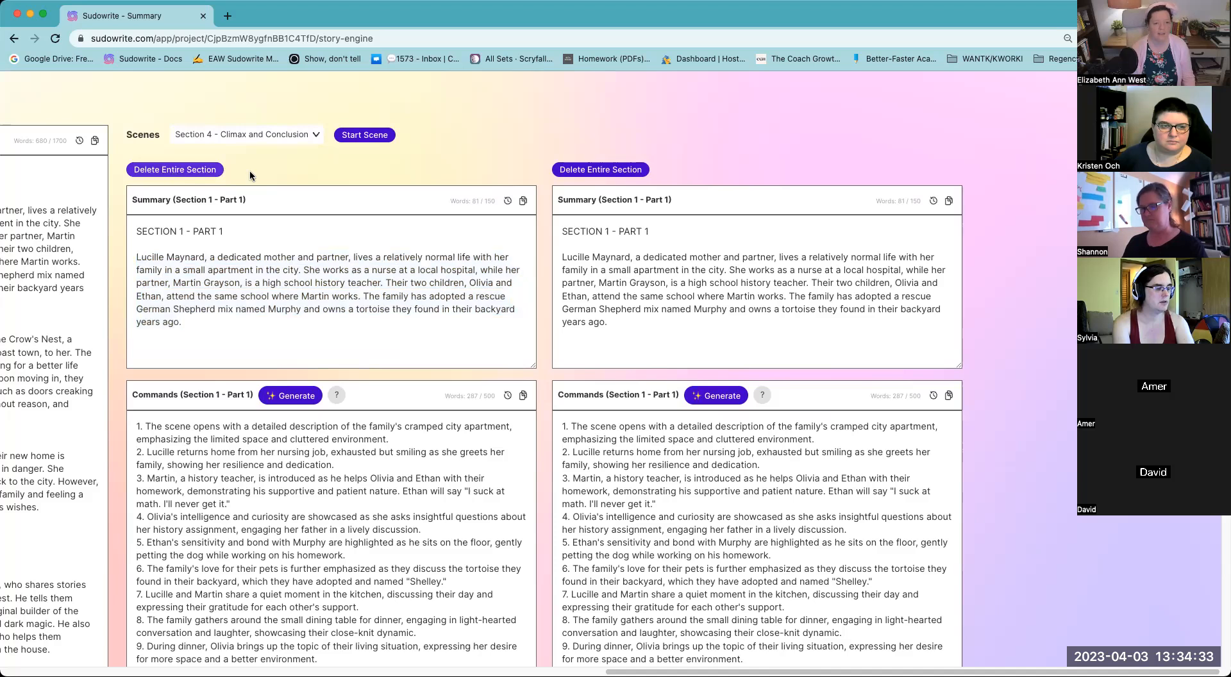
click(608, 170)
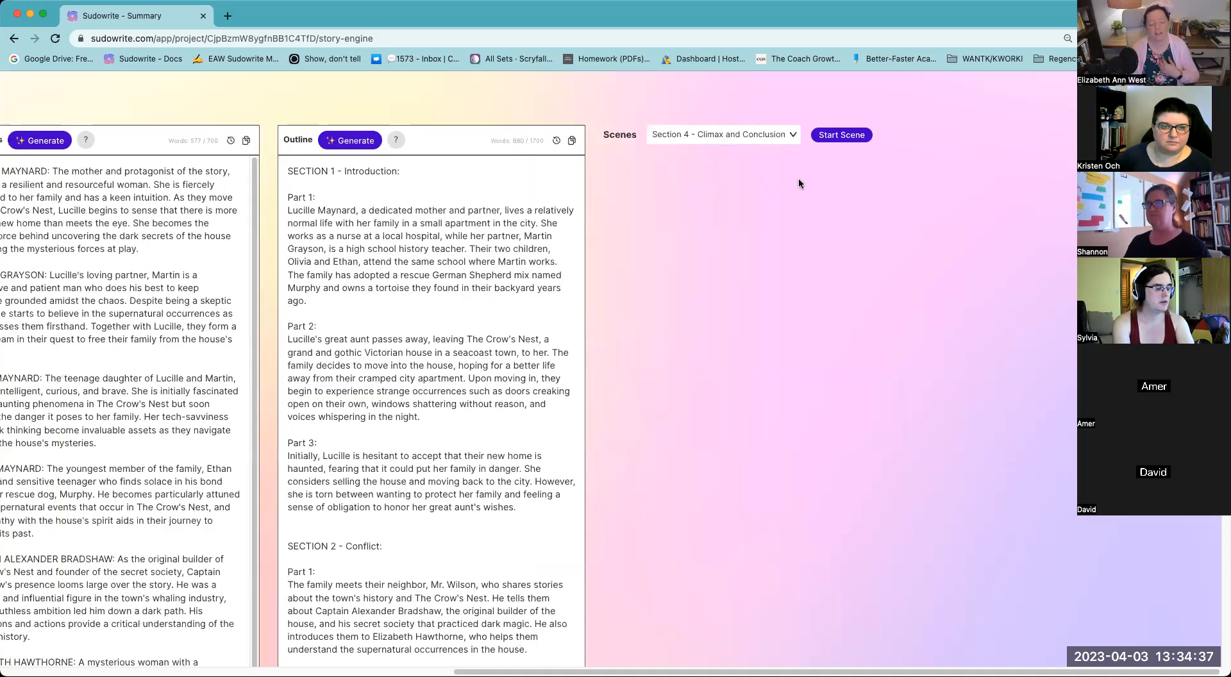
click(786, 138)
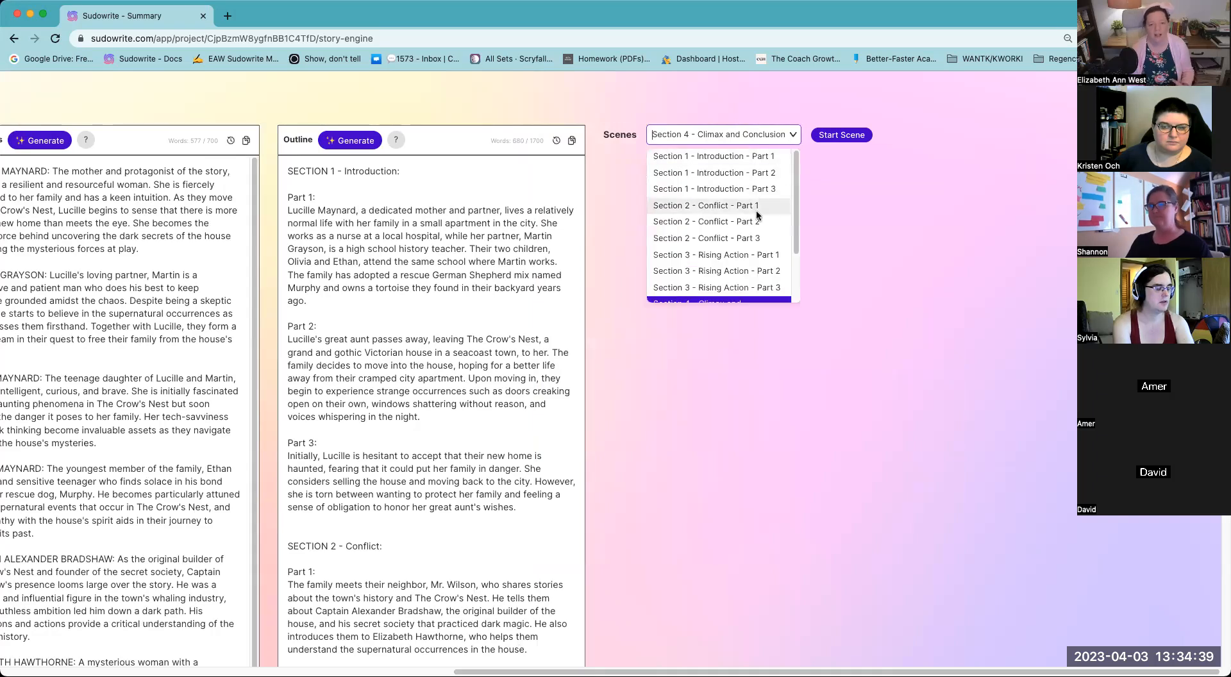
click(748, 156)
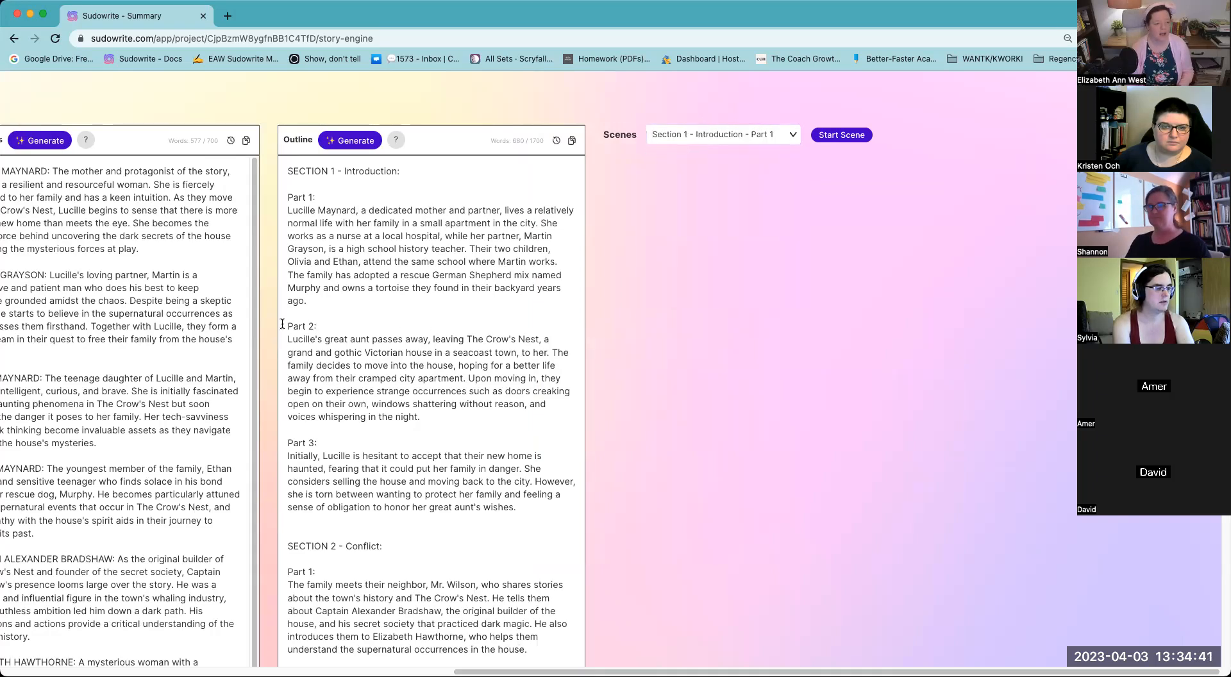
- Delete everything in the Outline from Section 1's Part 2 to the end, including the trailing blank lines, keeping only Section 1 - Part 1
drag(286, 324, 433, 410)
right_click(432, 409)
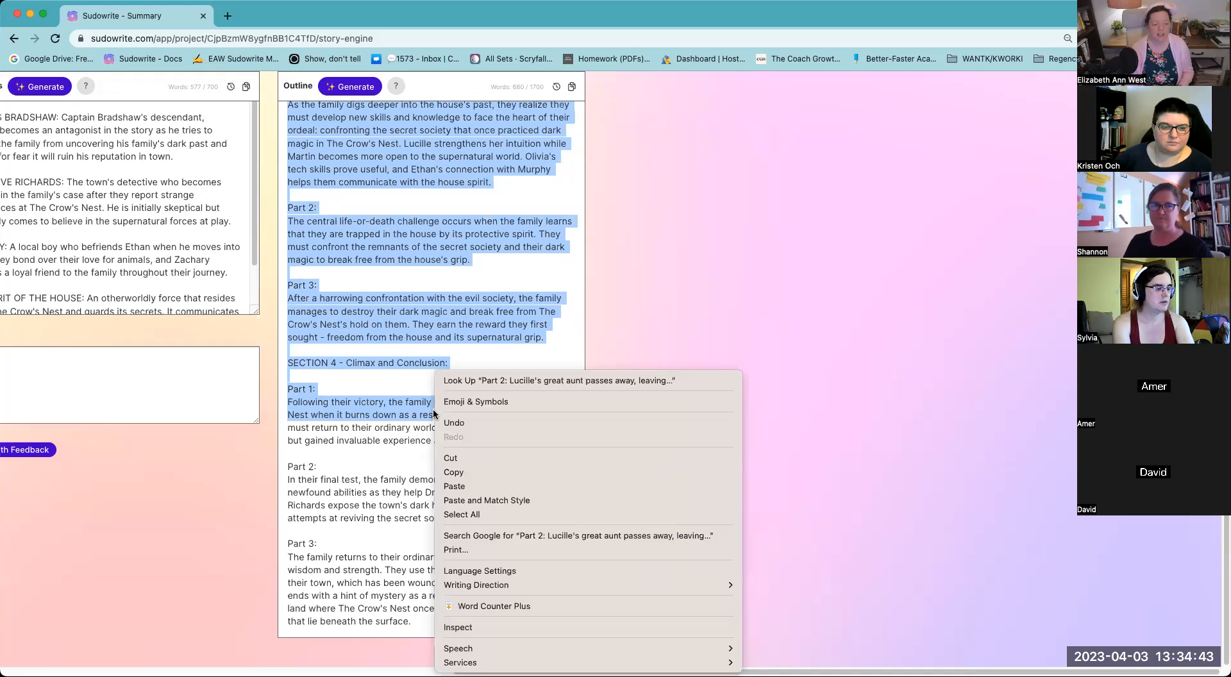
click(366, 392)
drag(426, 620, 281, 332)
scroll(368, 468, up, 7)
scroll(365, 476, up, 5)
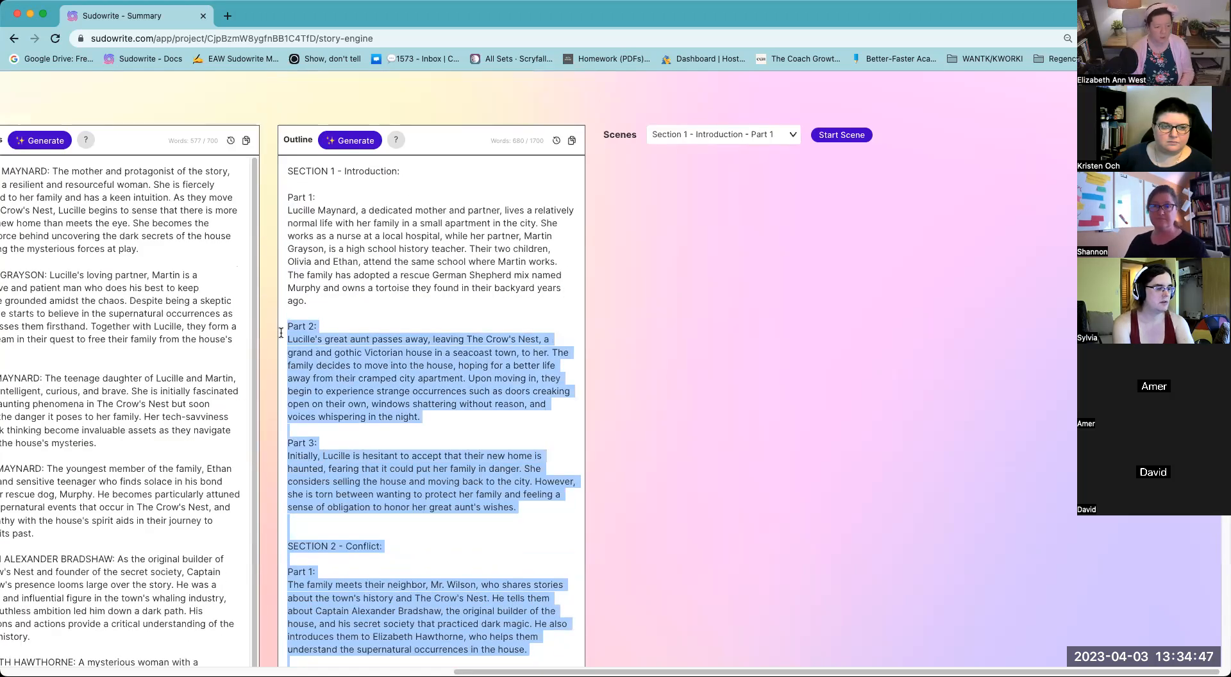
key(BackSpace)
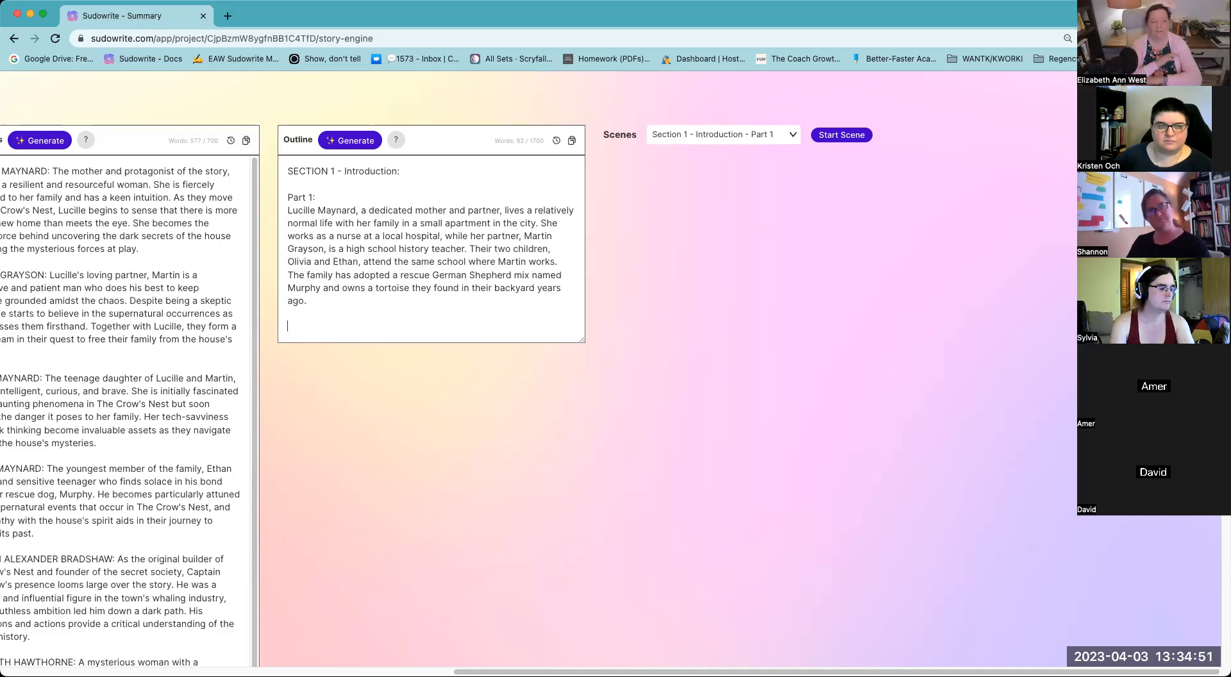
key(BackSpace)
key(BackSpace)
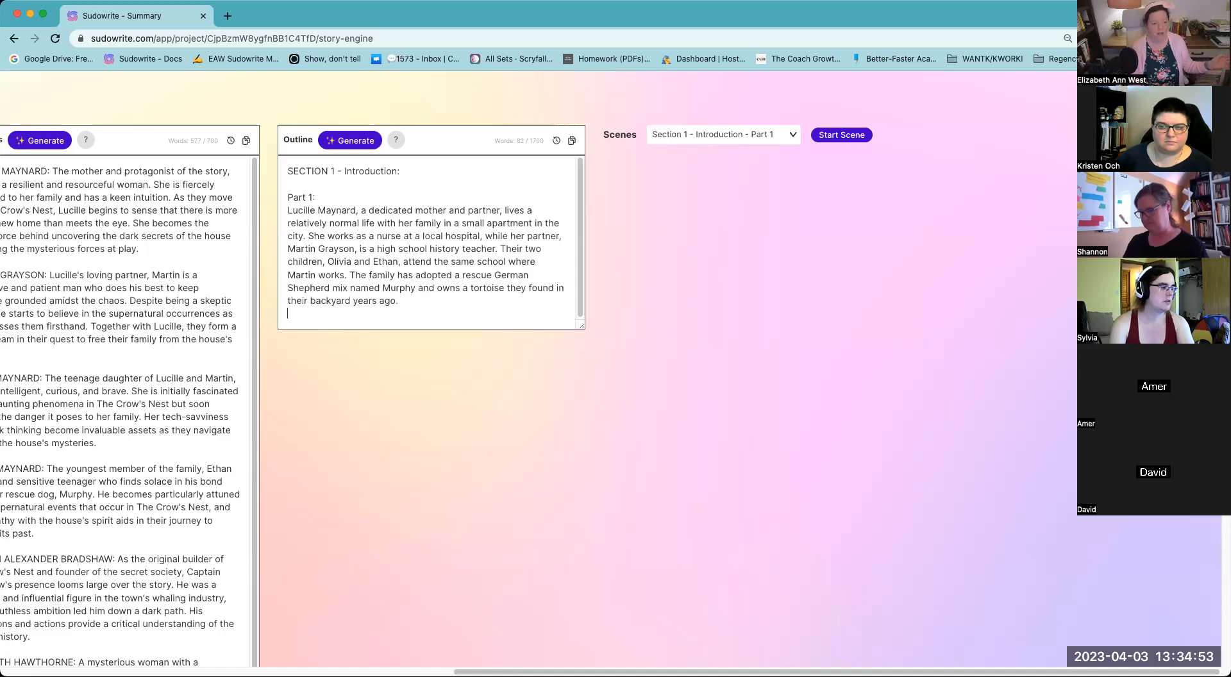
- Clear all text from the Braindump and the Synopsis
drag(617, 671, 8, 634)
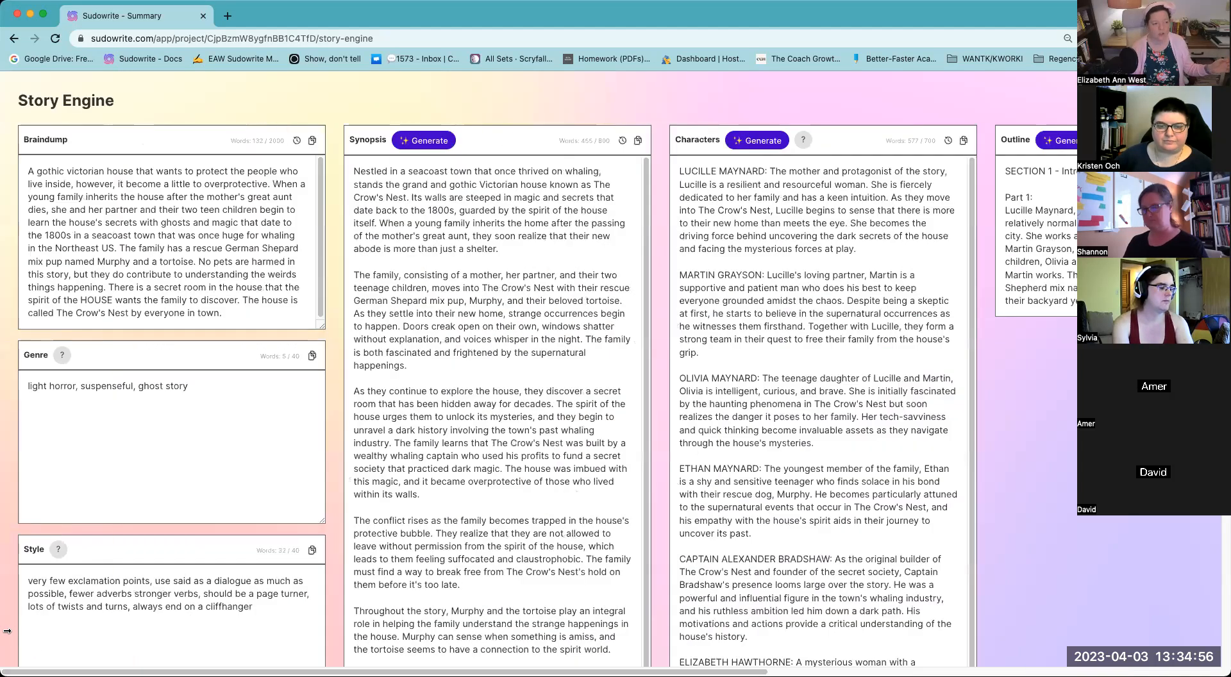
triple_click(160, 199)
key(BackSpace)
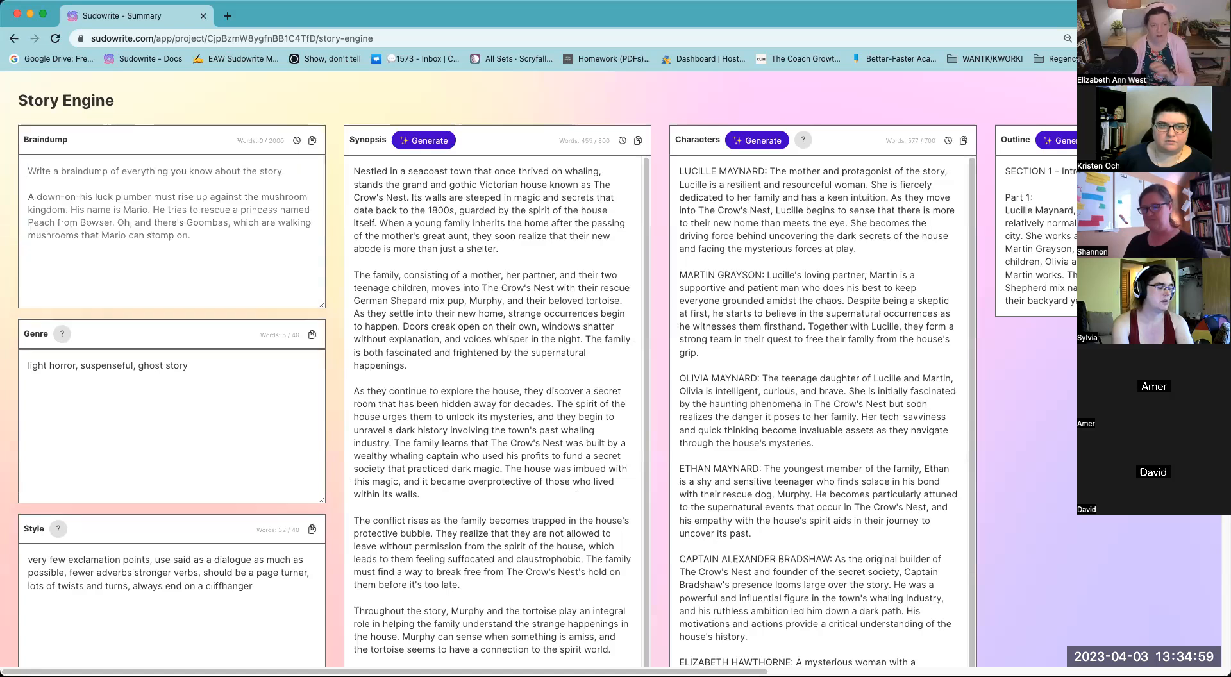
triple_click(557, 224)
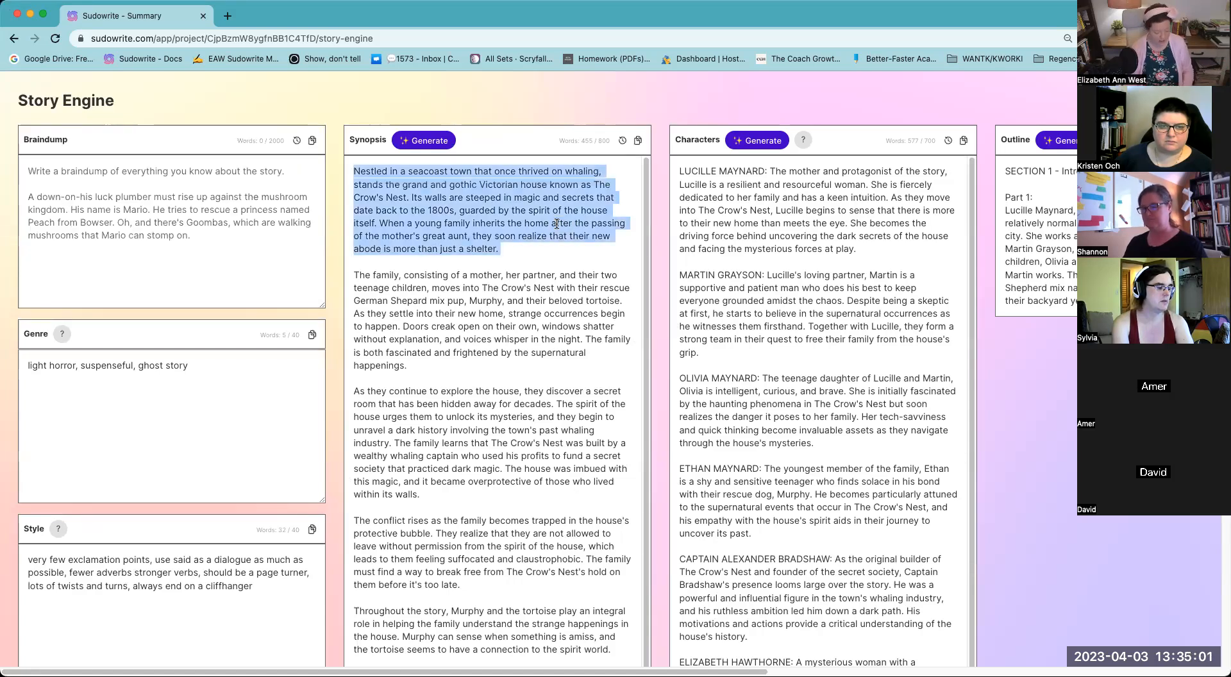
key(super+a)
key(BackSpace)
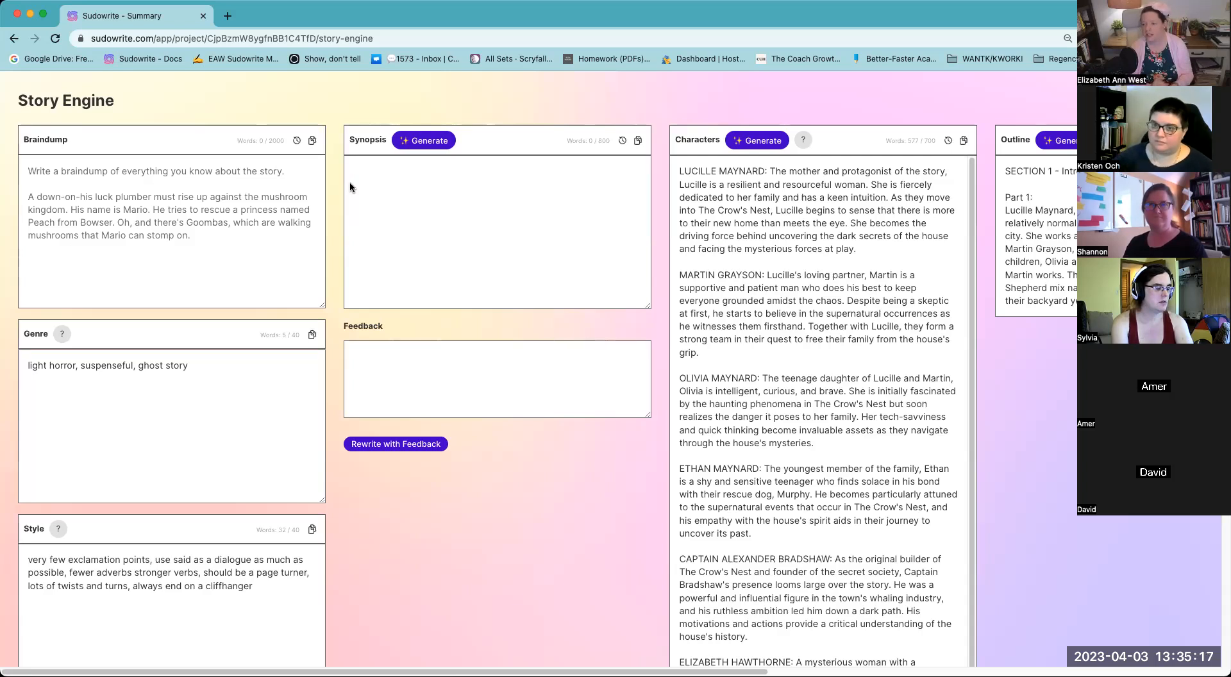
- Delete all entries in Characters that follow the Captain Bradshaw description
scroll(765, 441, down, 2)
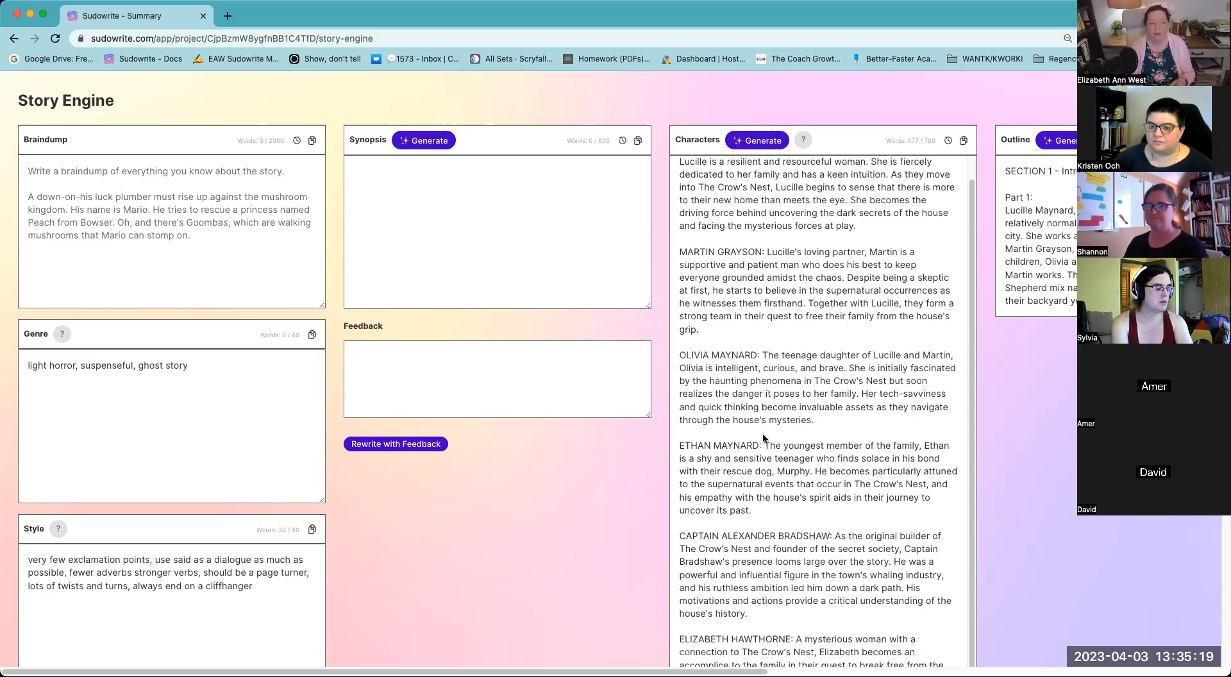
scroll(765, 441, down, 5)
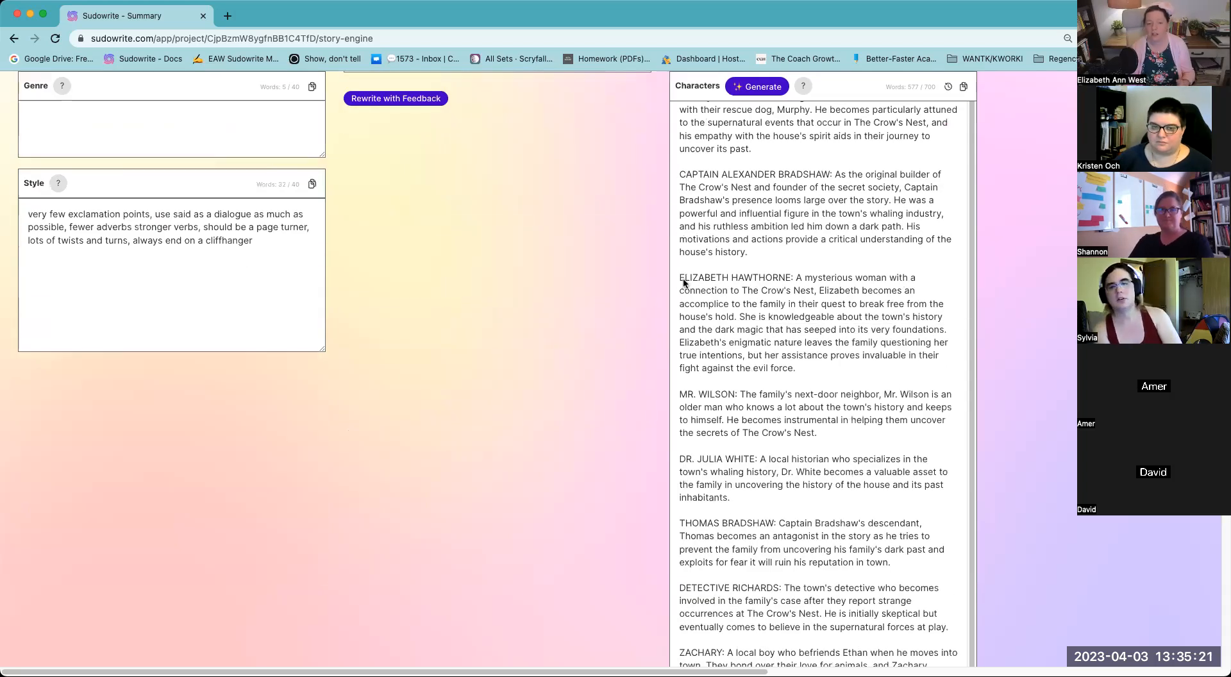
drag(680, 278, 912, 493)
key(BackSpace)
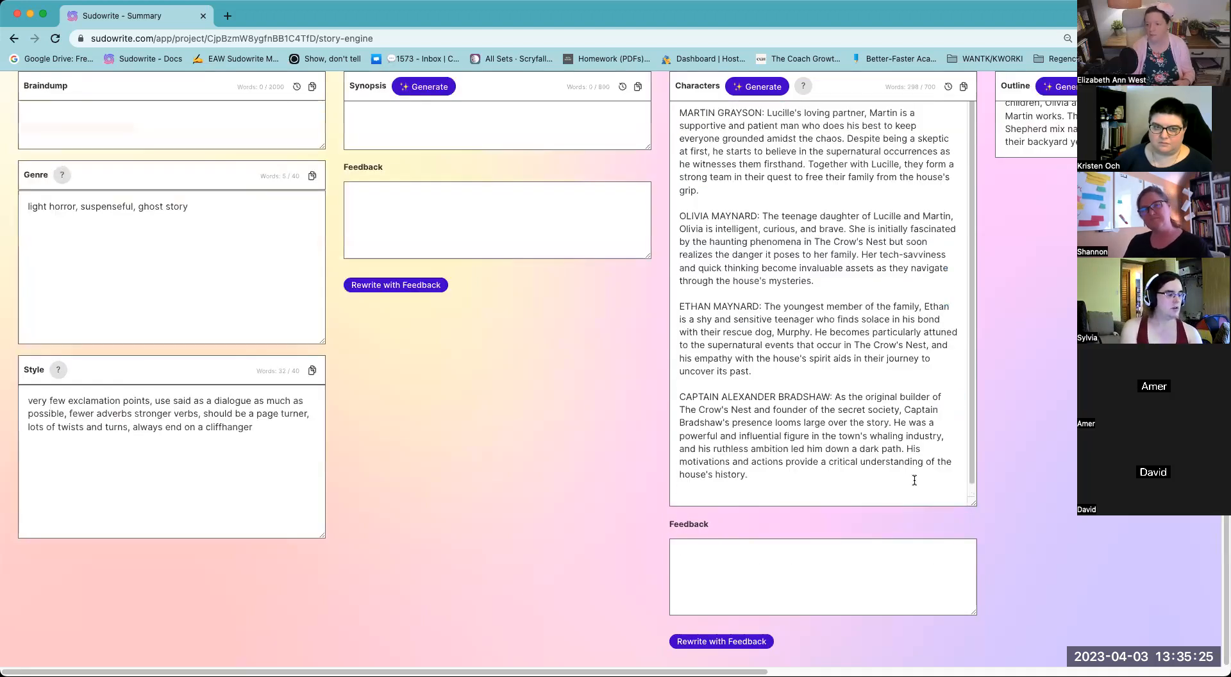
- Start a new Section 1 - Introduction - Part 1 scene and generate its commands from the trimmed story material
scroll(738, 667, right, 5)
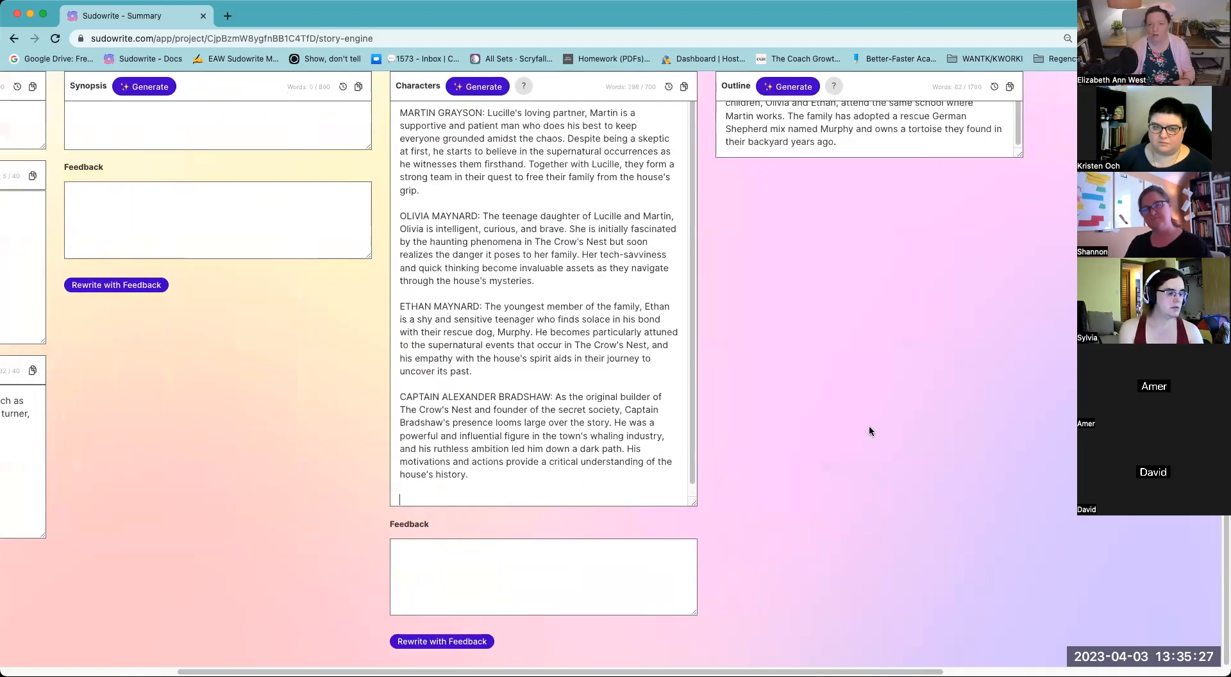
scroll(873, 337, up, 3)
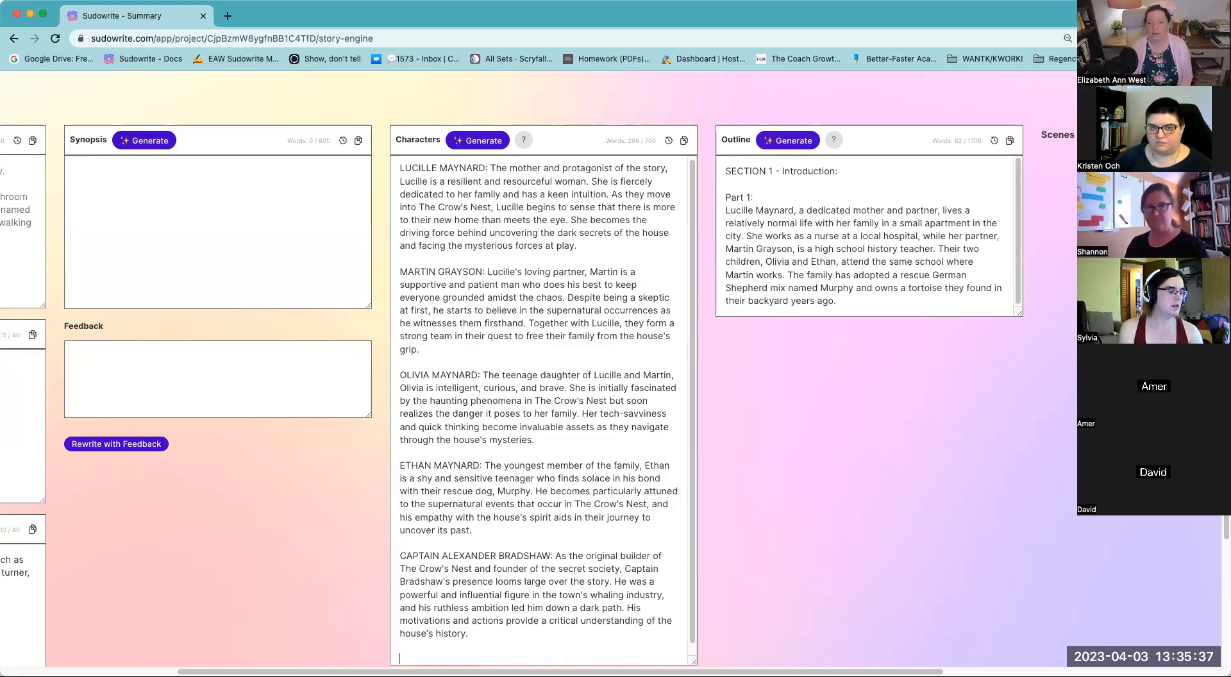
drag(811, 668, 932, 651)
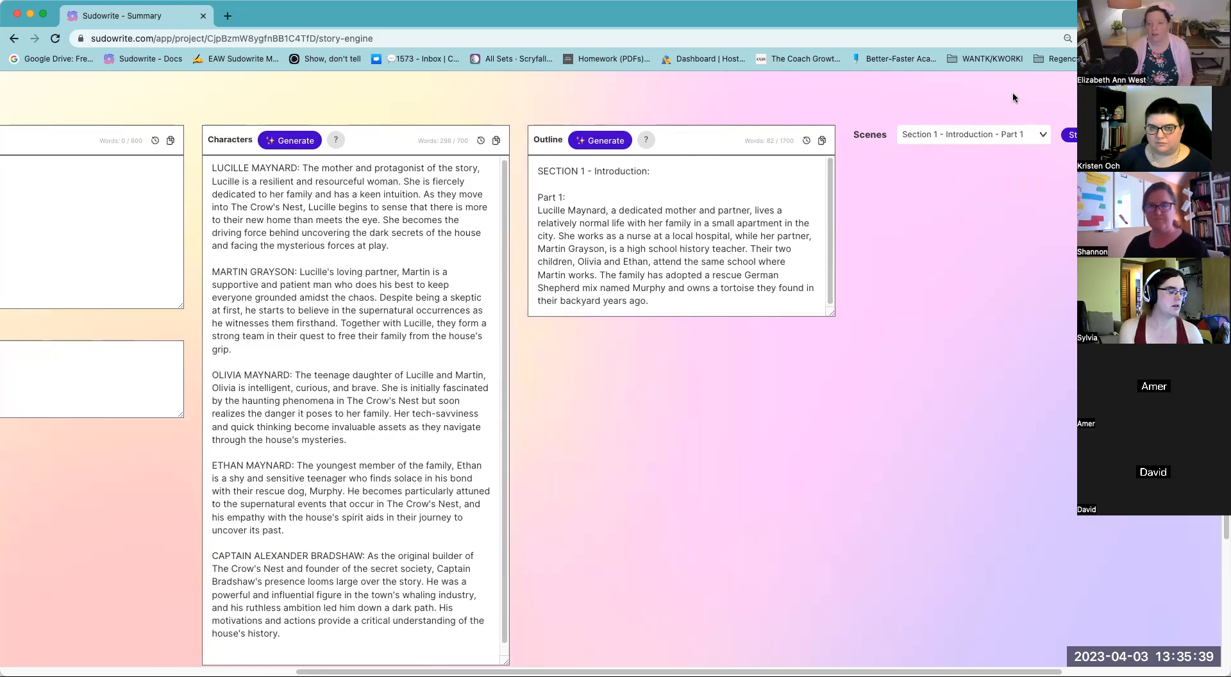
click(1011, 136)
click(1007, 156)
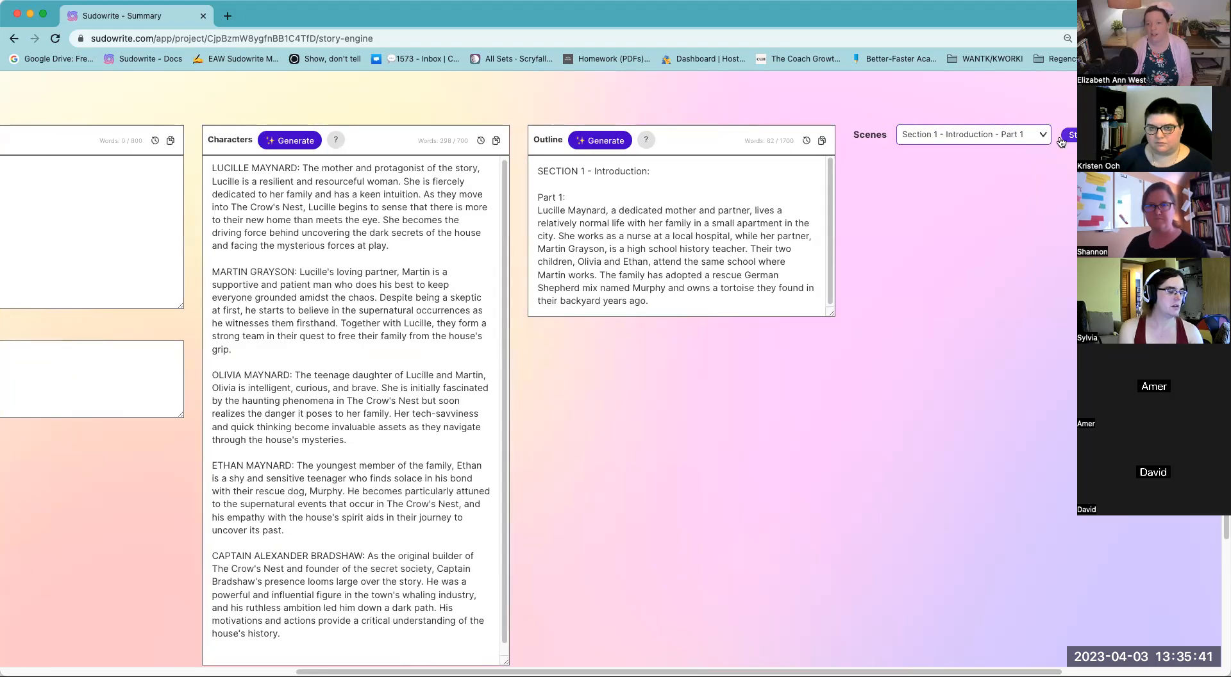
scroll(980, 330, down, 2)
click(977, 314)
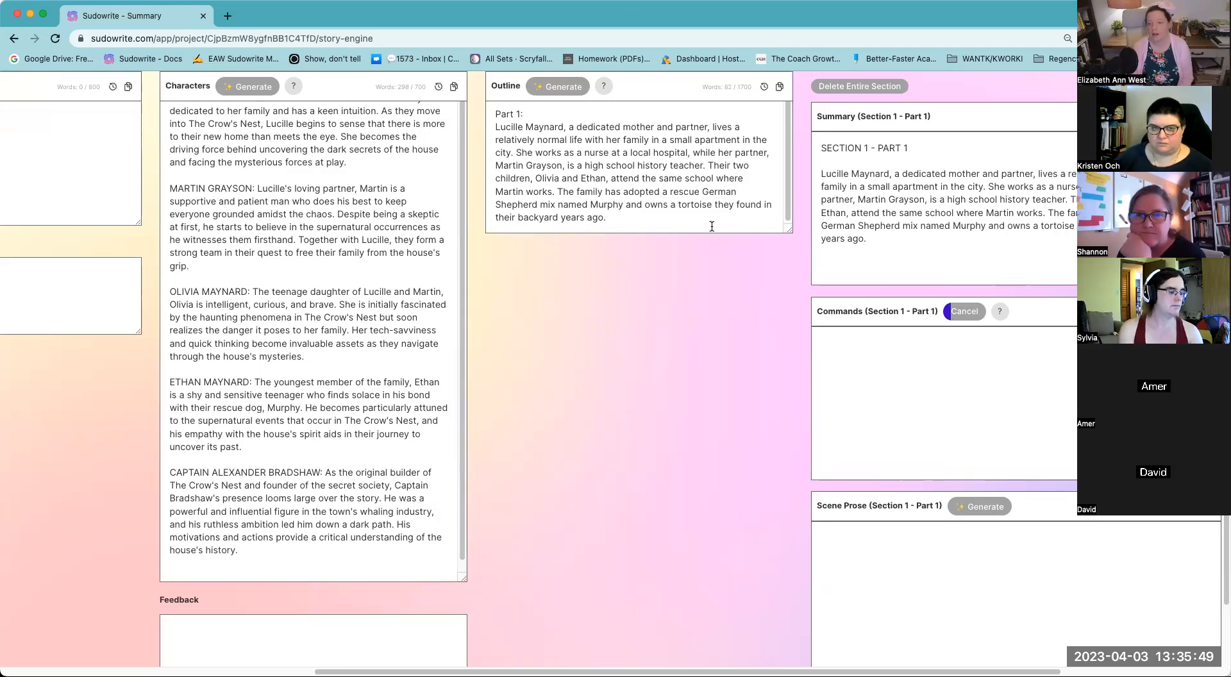
click(674, 222)
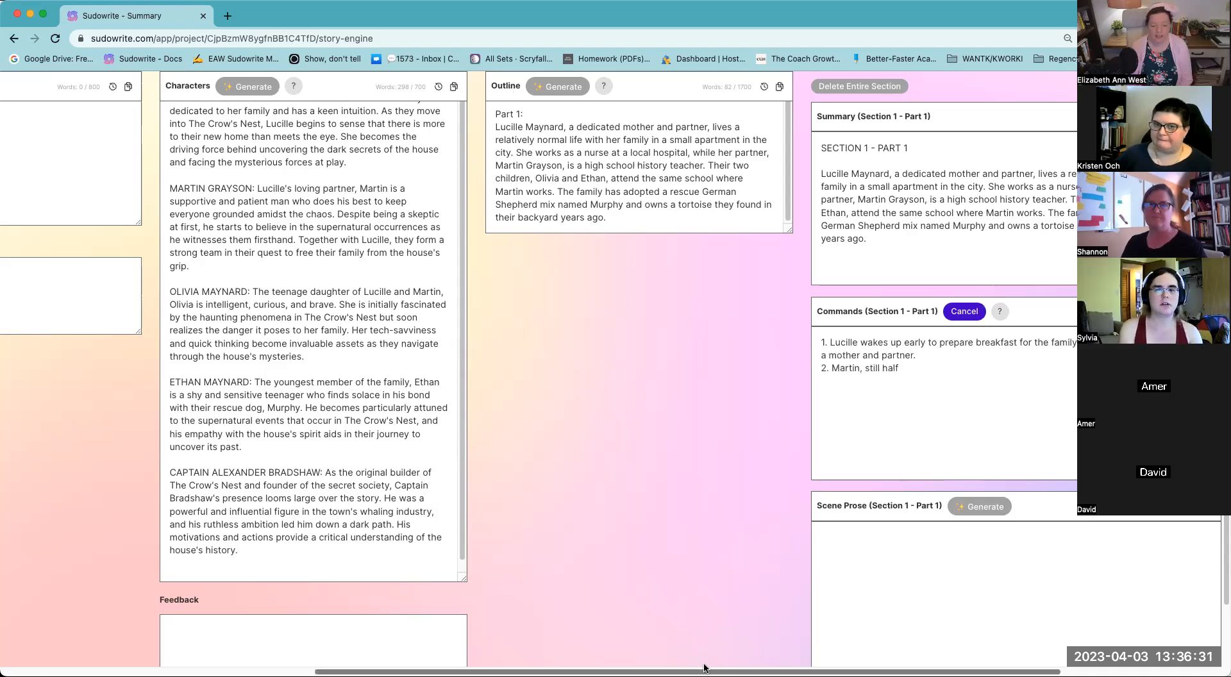
drag(705, 668, 848, 669)
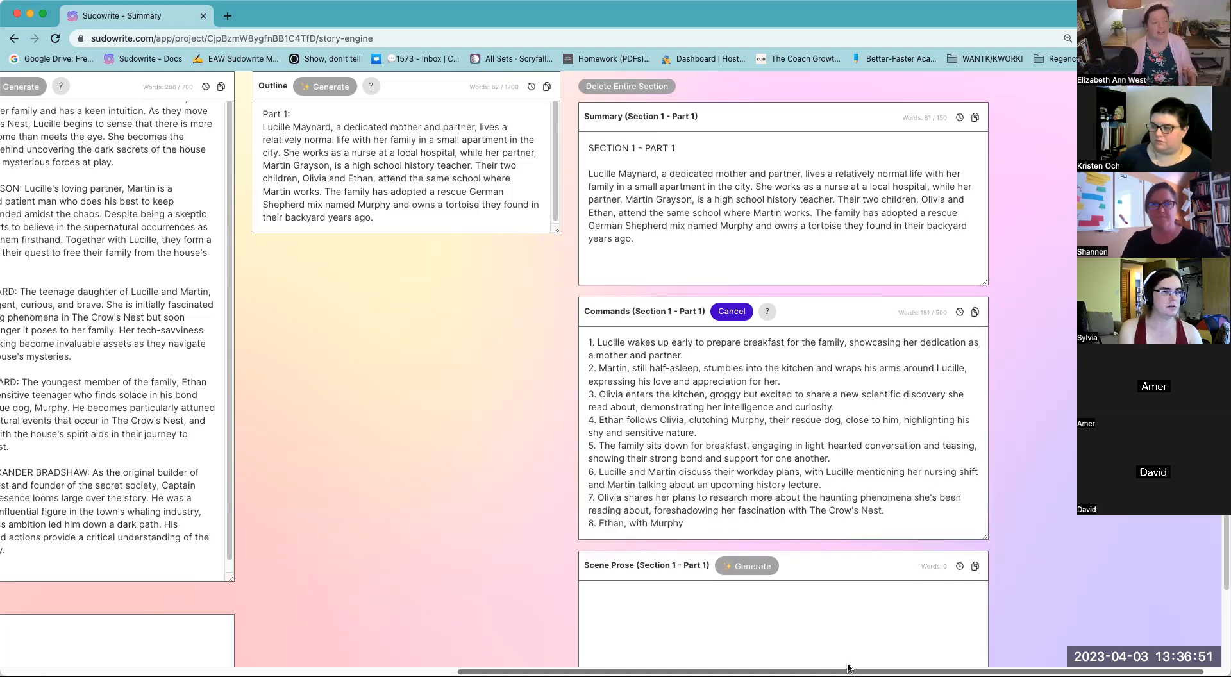
- Review the commands generated for Section 1 - Part 1 against the remaining Characters, Outline and Summary text
drag(898, 670, 478, 662)
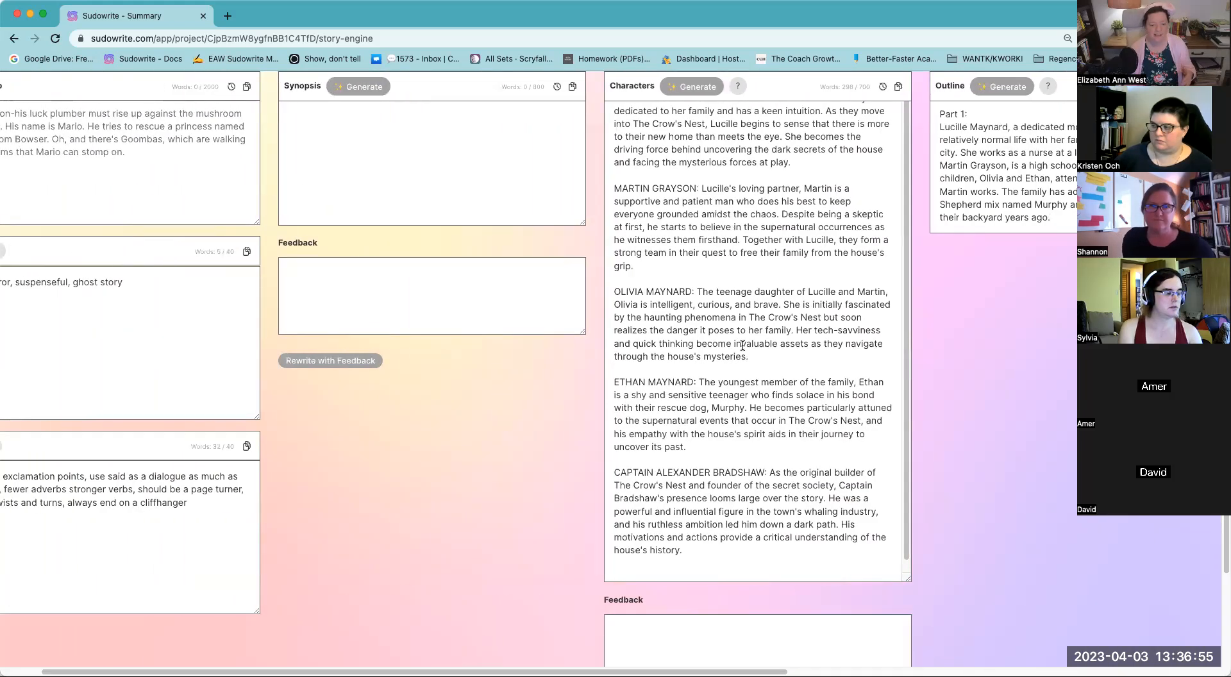
drag(655, 669, 1023, 669)
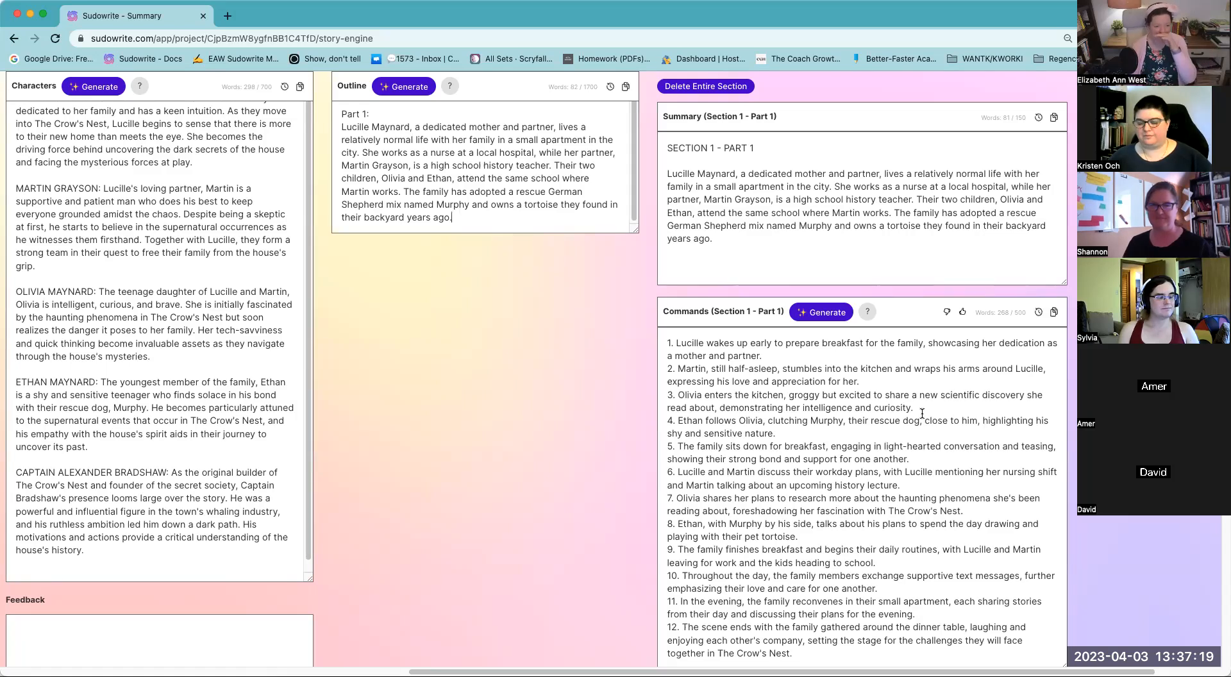
scroll(922, 414, down, 3)
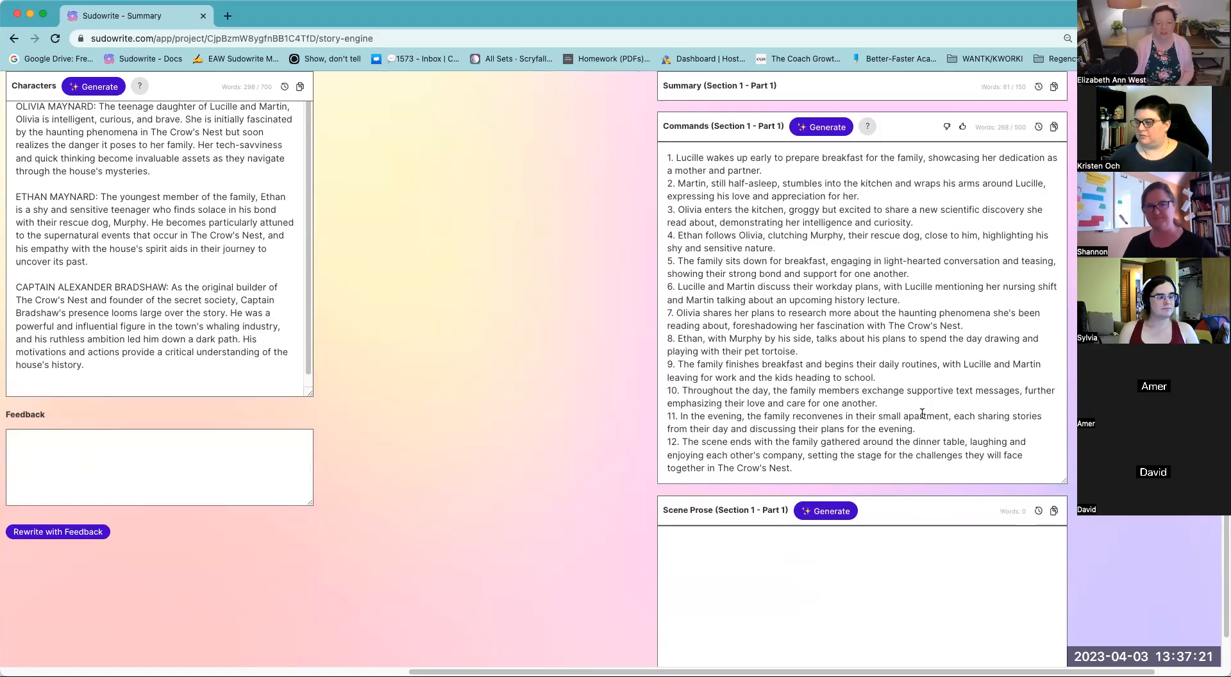
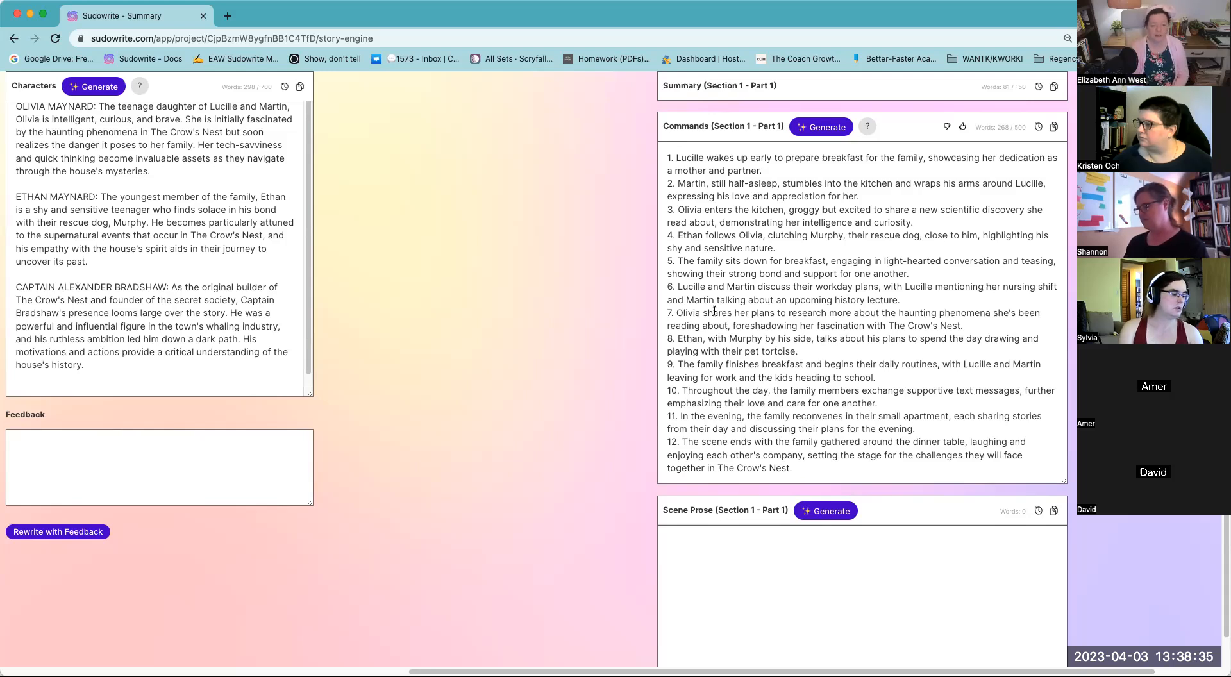
scroll(579, 324, down, 2)
scroll(580, 323, up, 5)
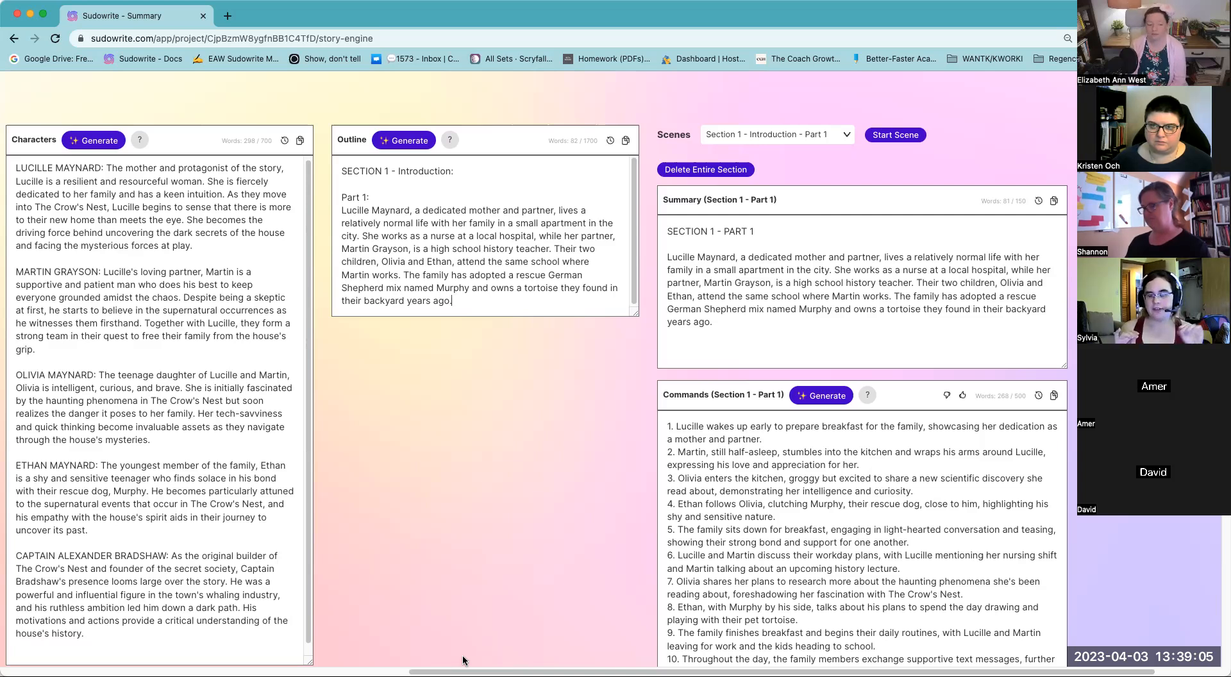
mouse_move(494, 671)
mouse_down()
mouse_move(567, 668)
mouse_move(505, 669)
mouse_up()
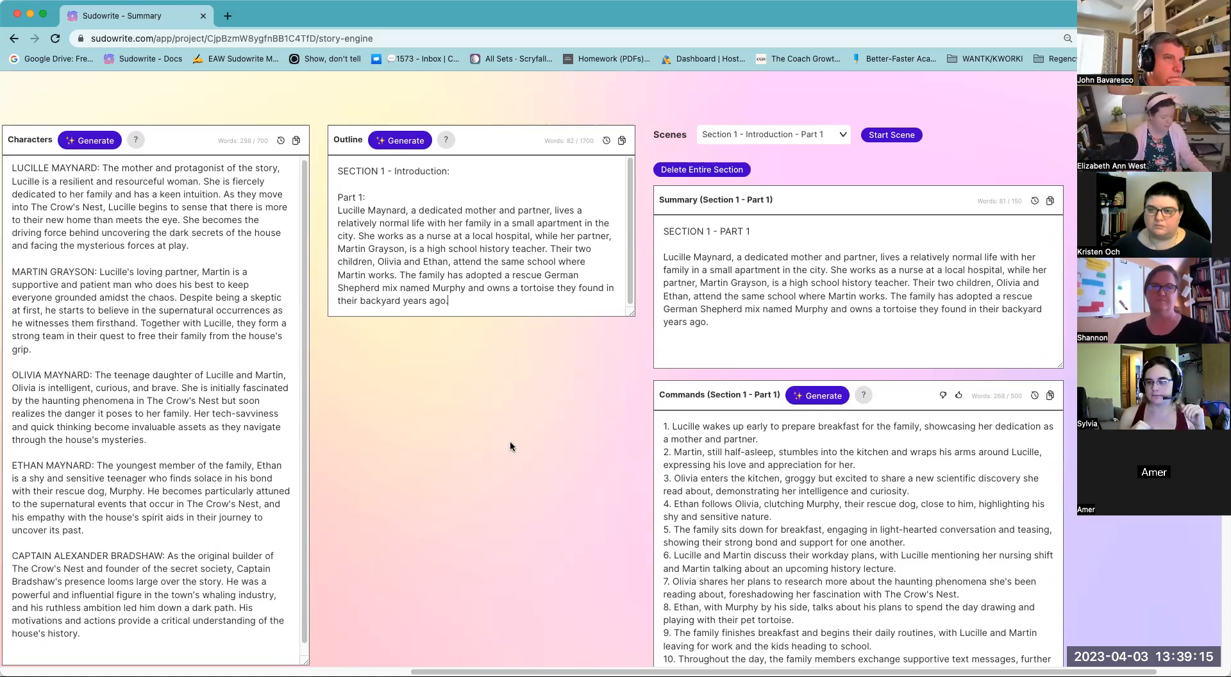
scroll(701, 565, down, 3)
scroll(702, 569, down, 2)
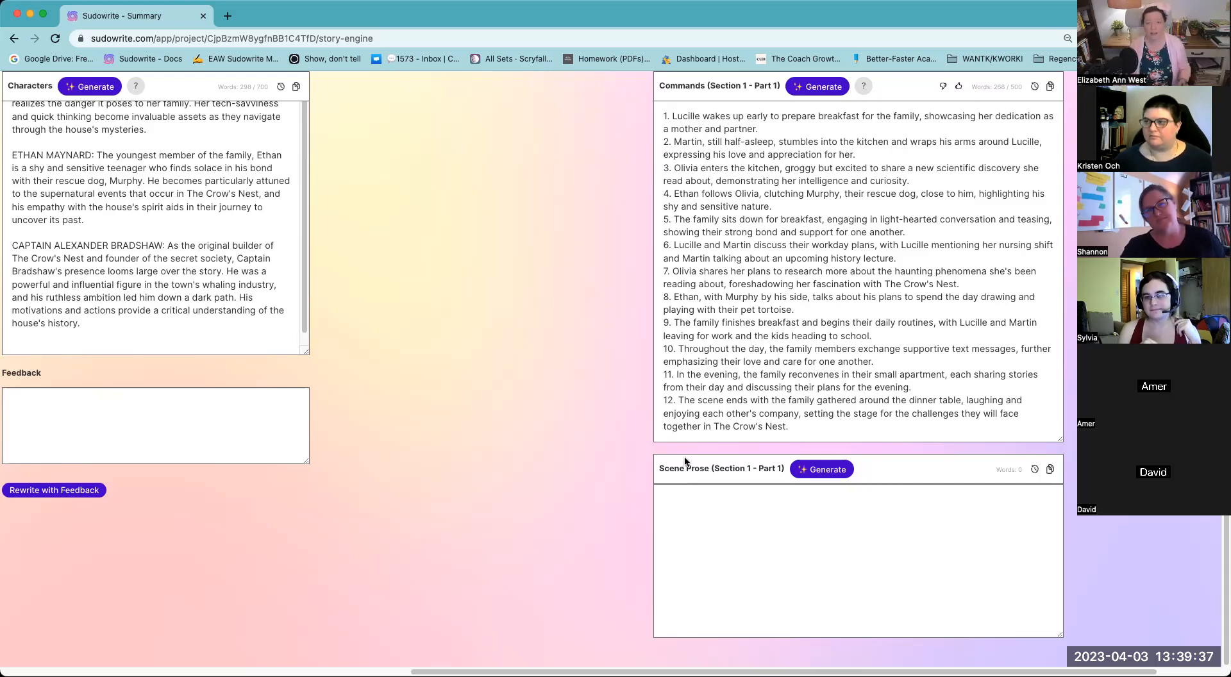
- Clear all remaining character descriptions from Characters
triple_click(178, 181)
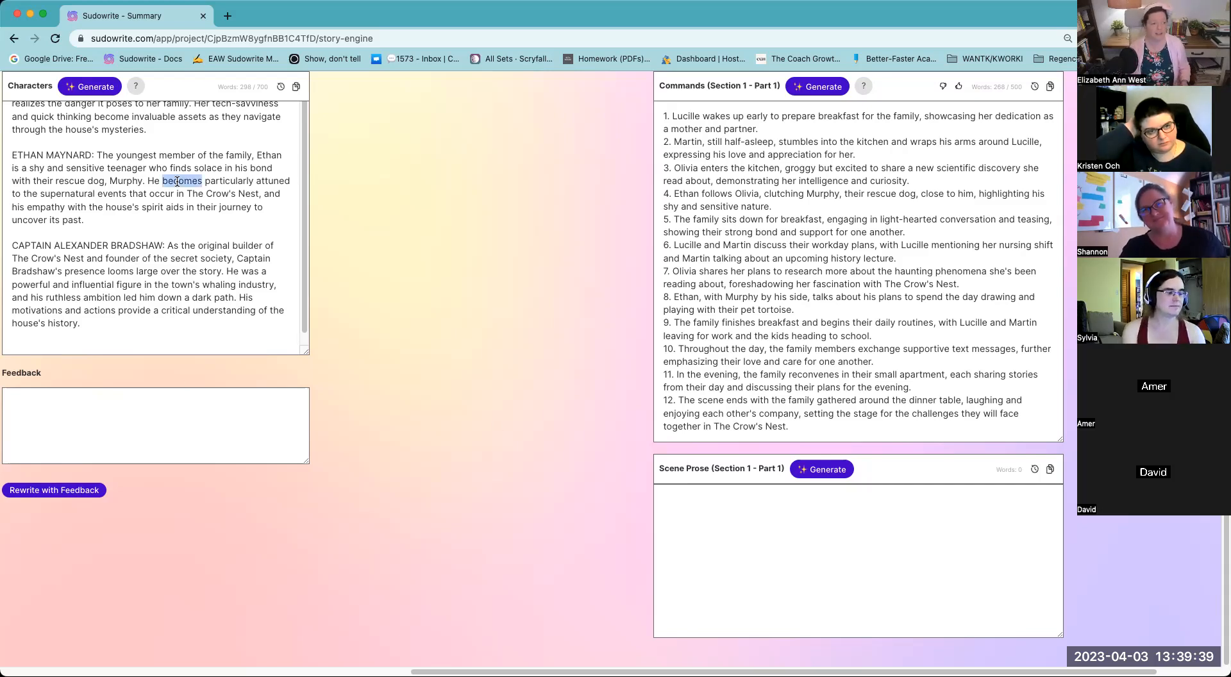
key(super+a)
key(BackSpace)
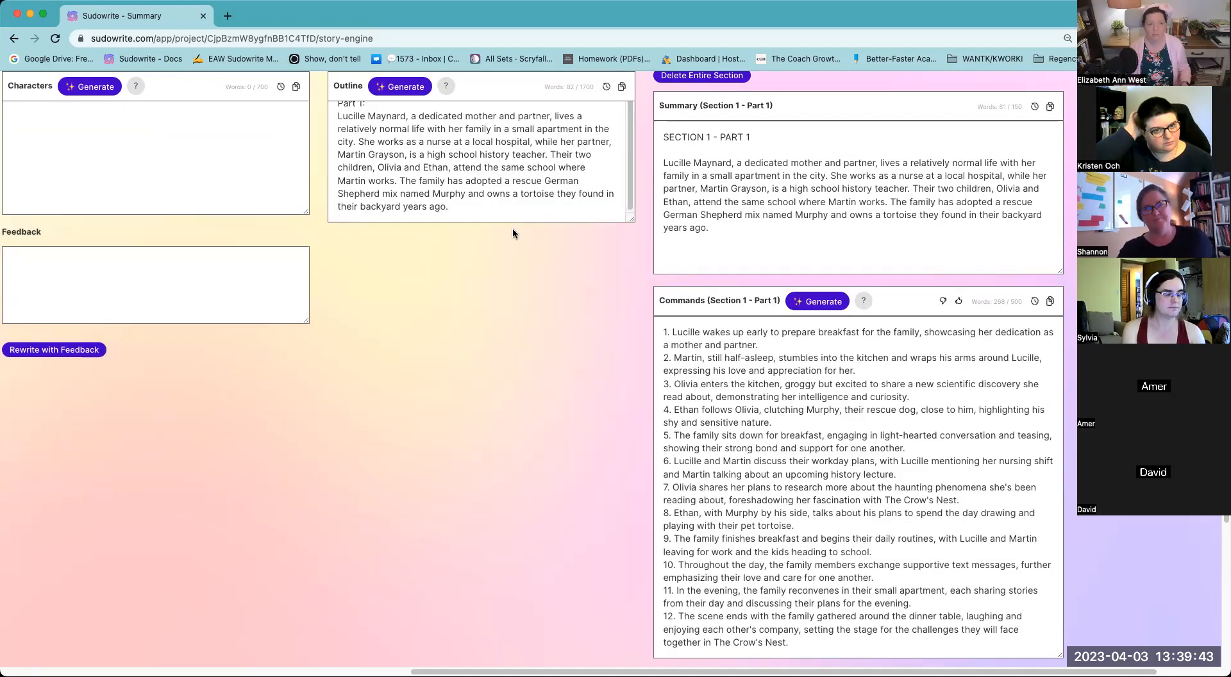
- Delete all existing commands for Section 1 - Part 1 and generate a new set without any character descriptions
scroll(479, 209, down, 2)
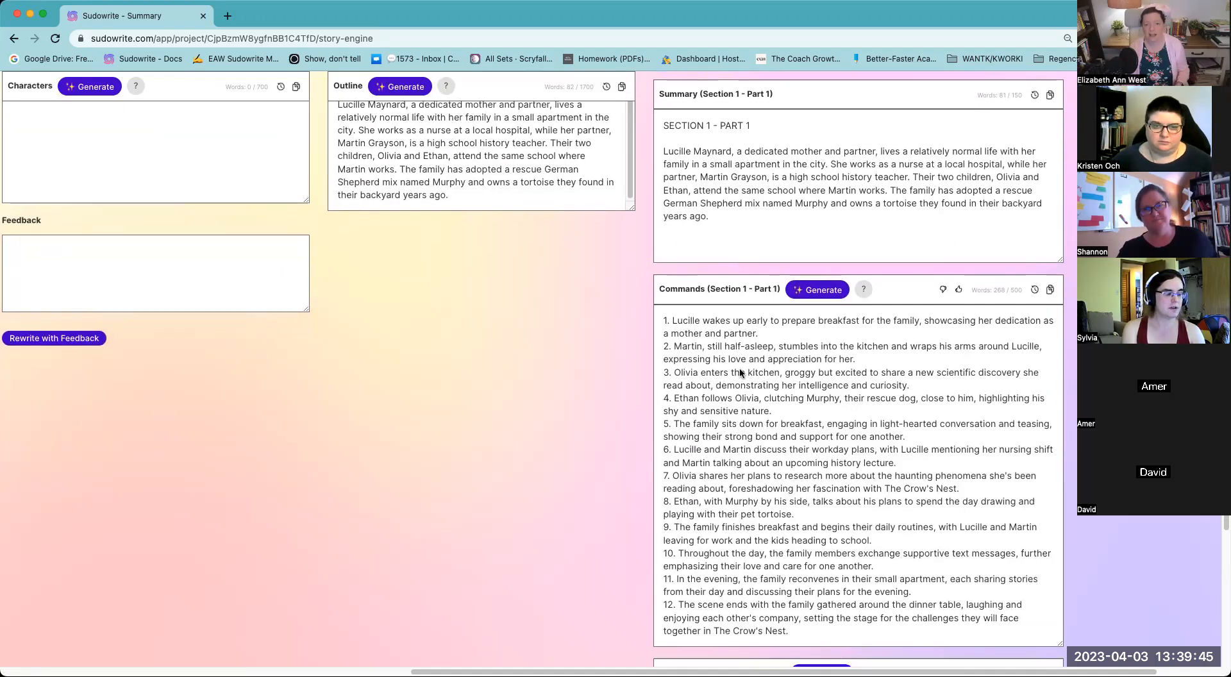
scroll(837, 406, down, 5)
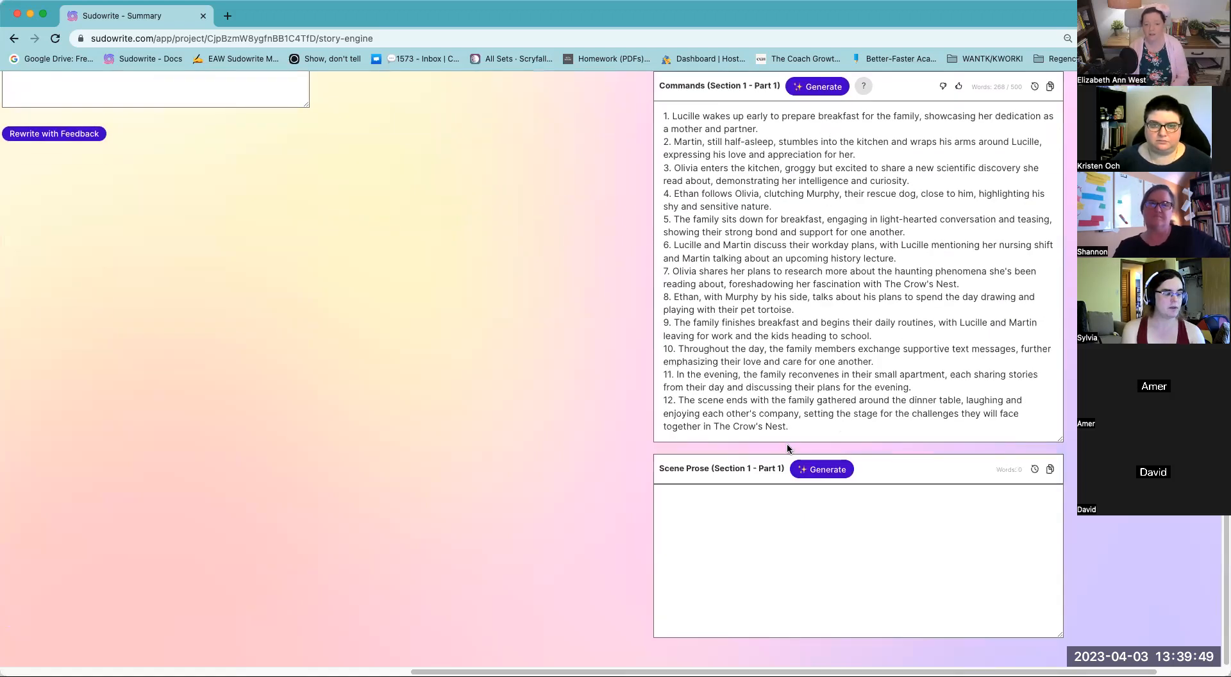
drag(805, 433, 658, 117)
key(BackSpace)
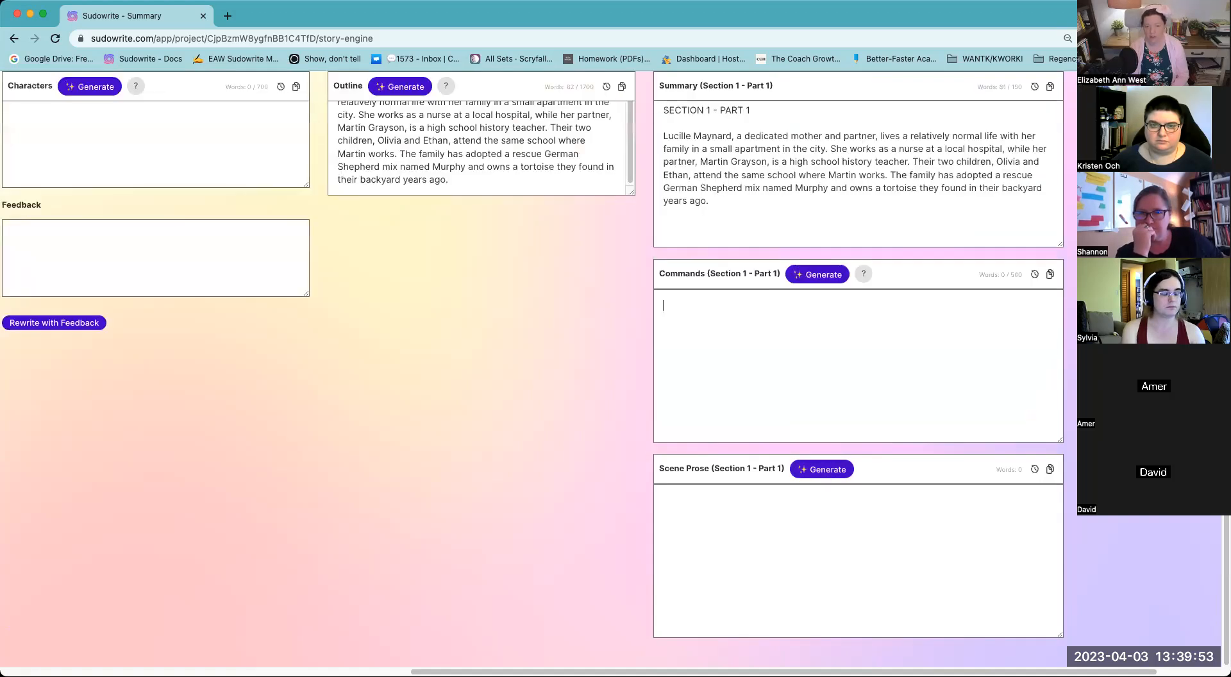
click(820, 281)
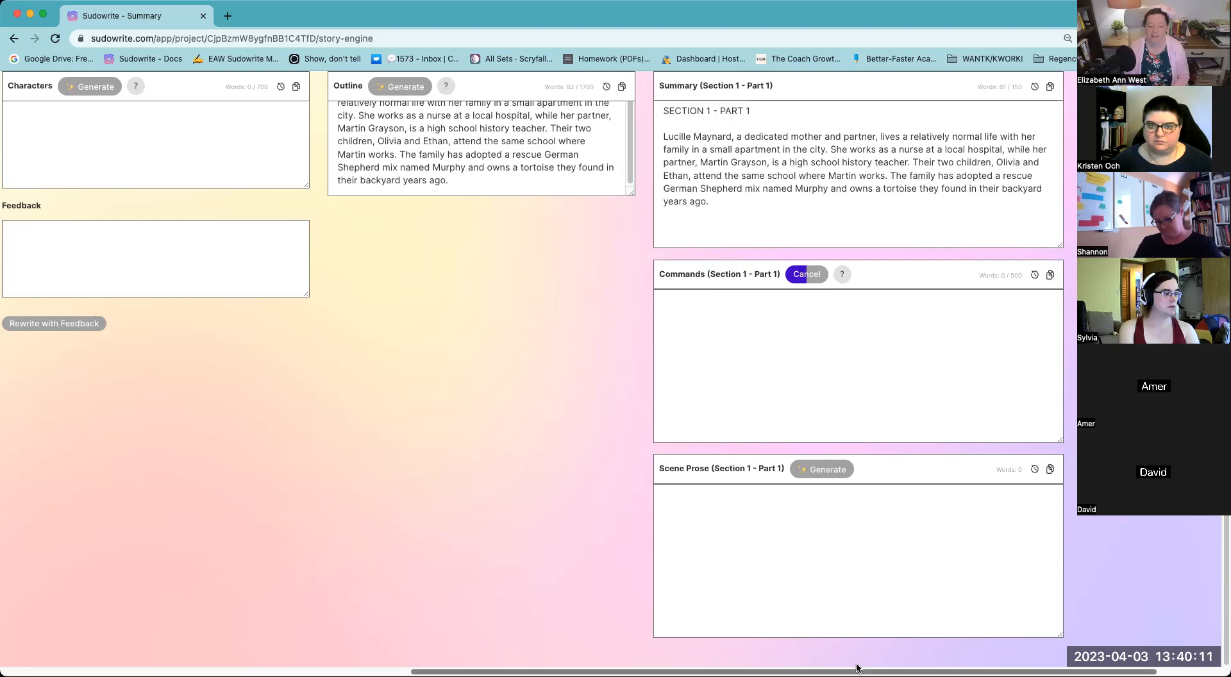
scroll(776, 669, left, 2)
drag(776, 669, 388, 667)
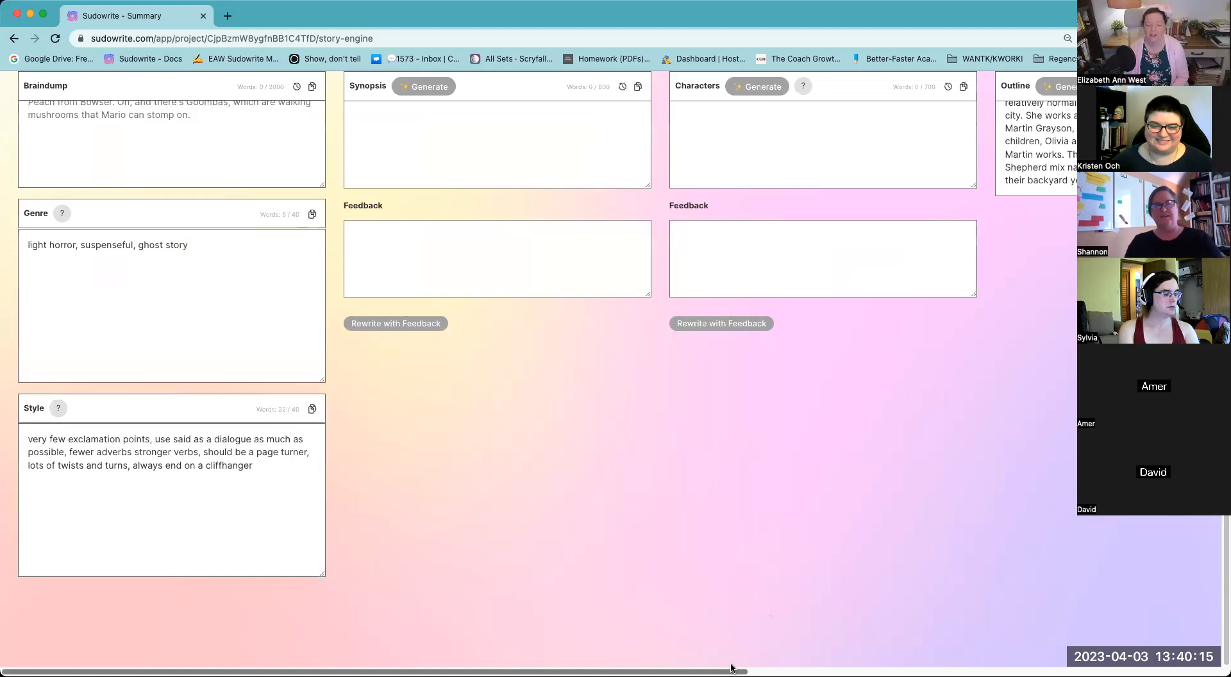
drag(733, 668, 1189, 668)
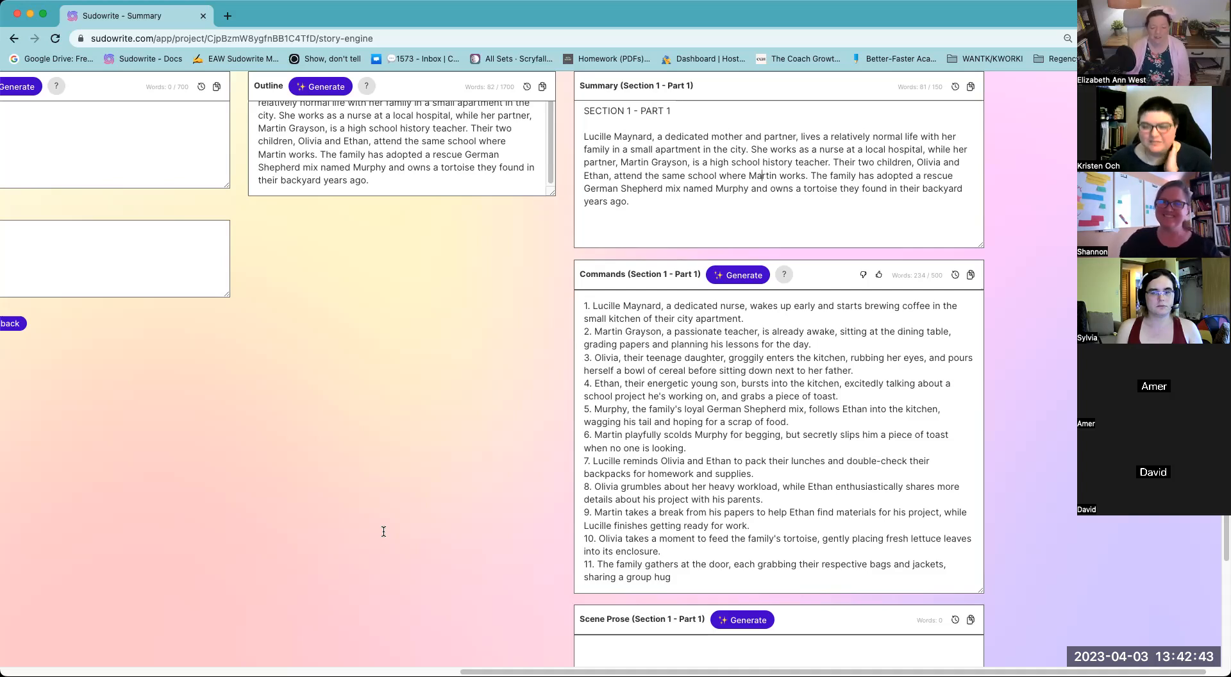
scroll(641, 475, down, 3)
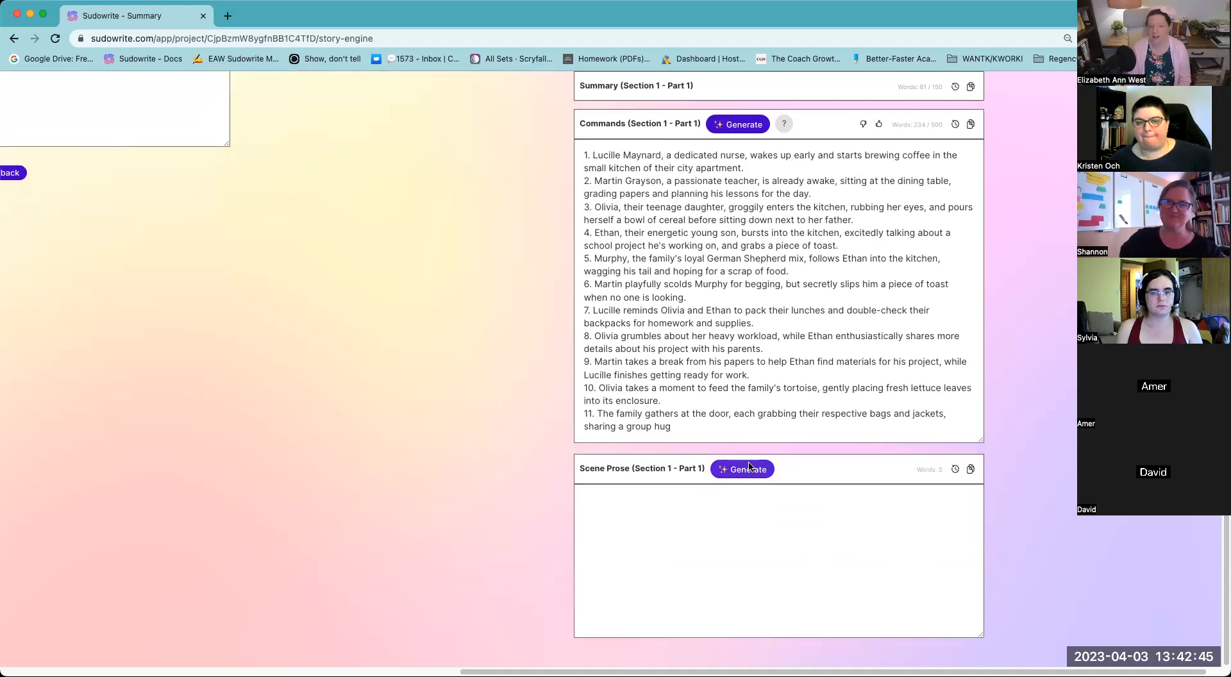